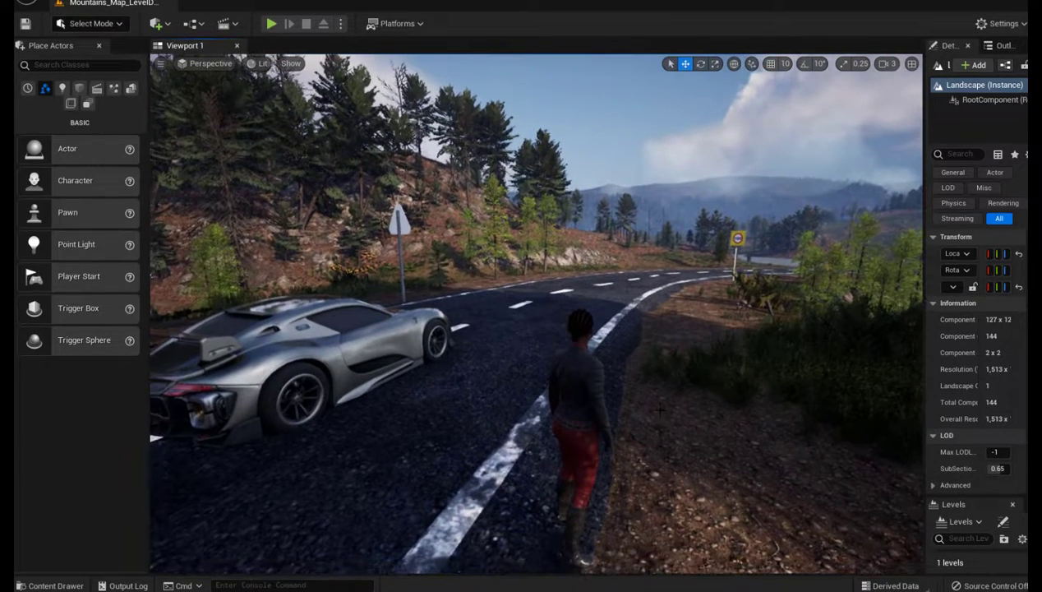
- Browse into the MilitaryWeapSilver folder in the content drawer, then return to Content
{"action": "key", "text": "ctrl+space"}
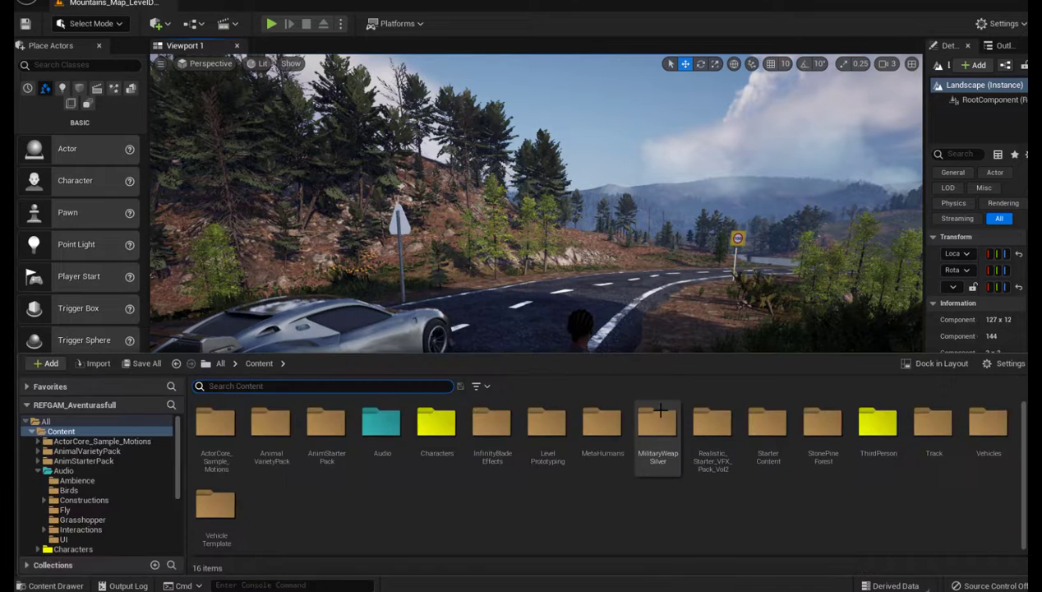
{"action": "key", "text": "ctrl+space"}
{"action": "key", "text": "ctrl+space"}
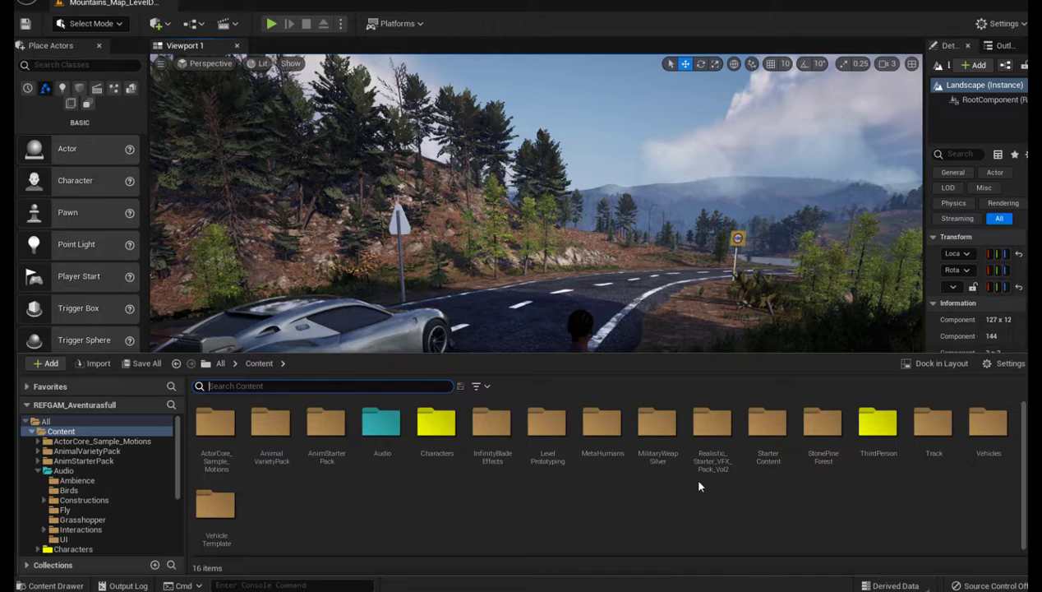
{"action": "left_click", "coordinate": [660, 439]}
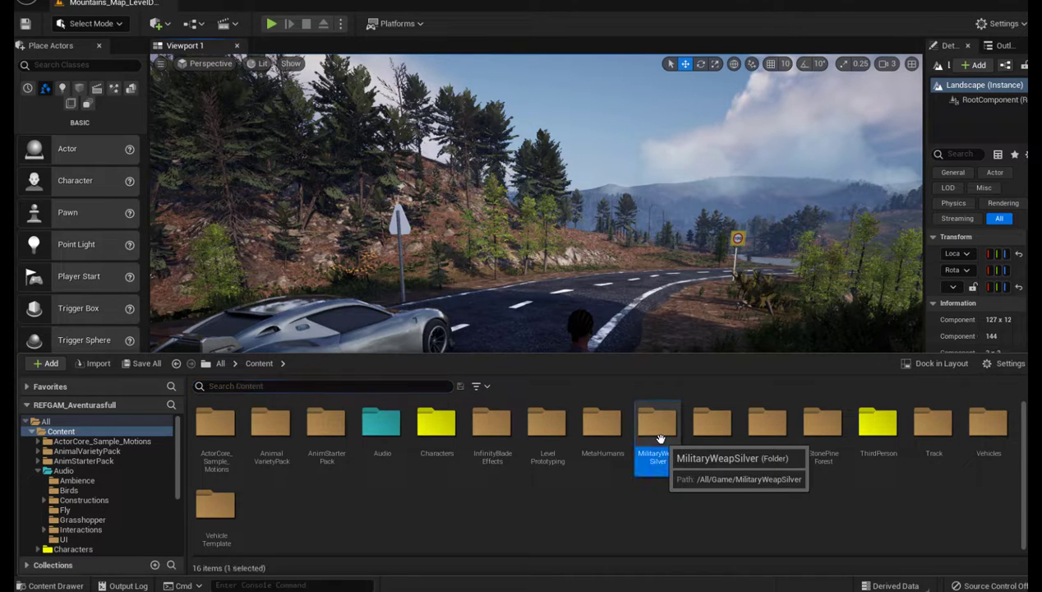
{"action": "double_click", "coordinate": [660, 439]}
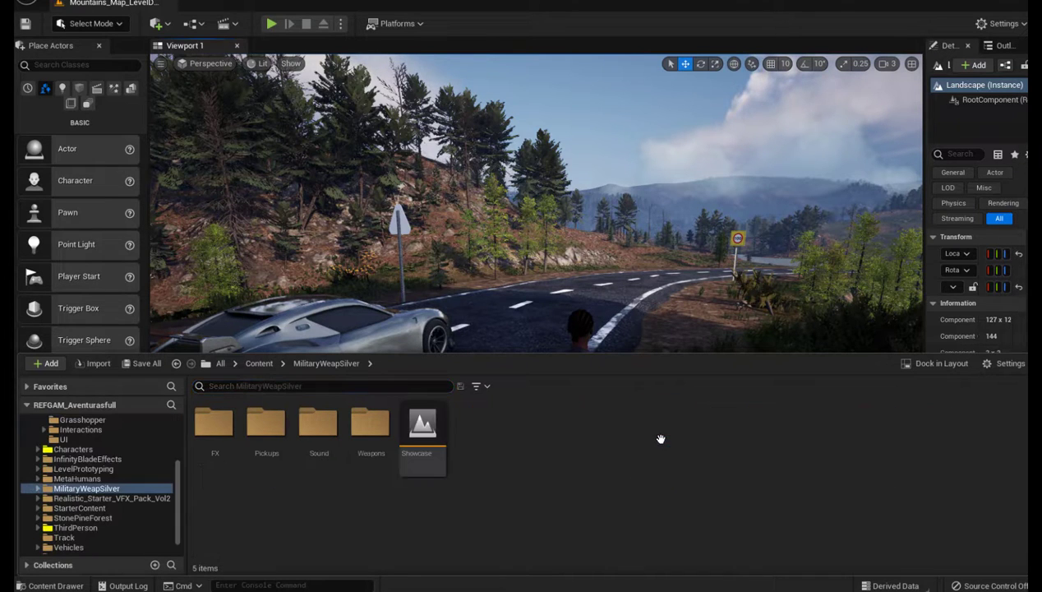
{"action": "left_click", "coordinate": [260, 364]}
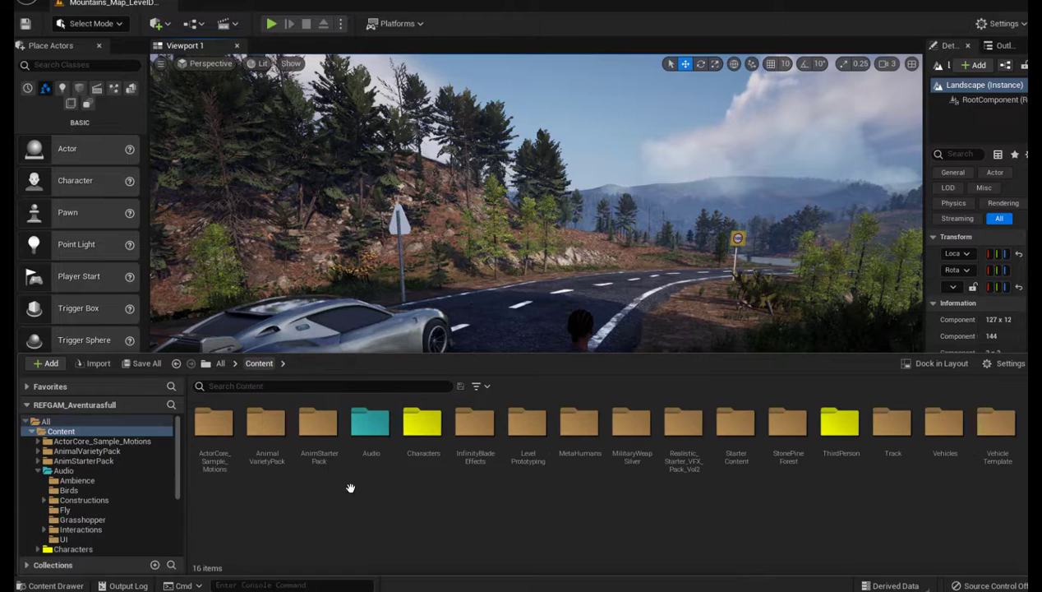
- Create a new folder named Blueprint in Content
{"action": "right_click", "coordinate": [409, 521]}
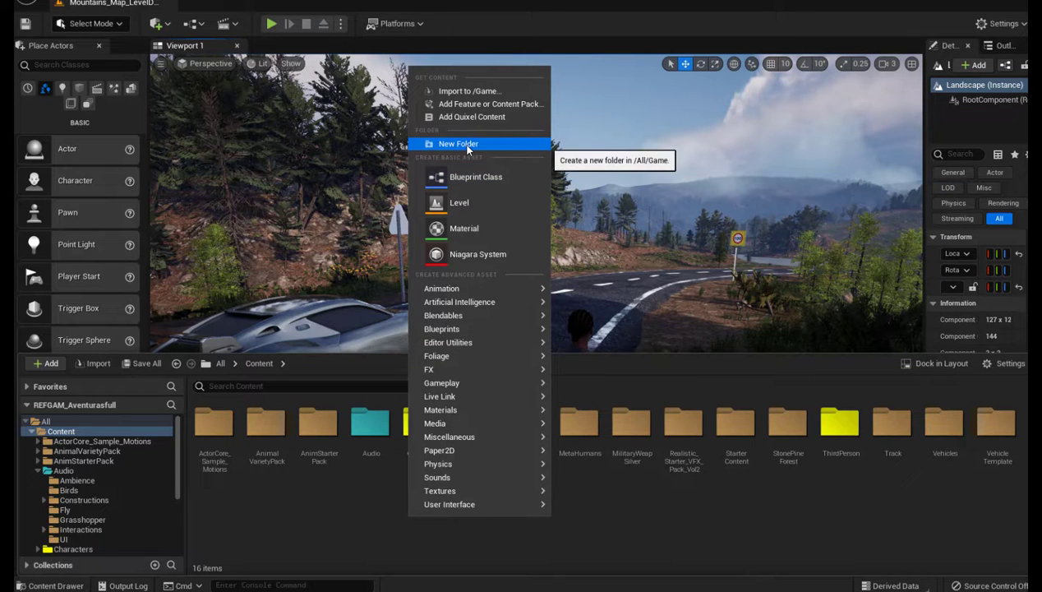
{"action": "left_click", "coordinate": [468, 146]}
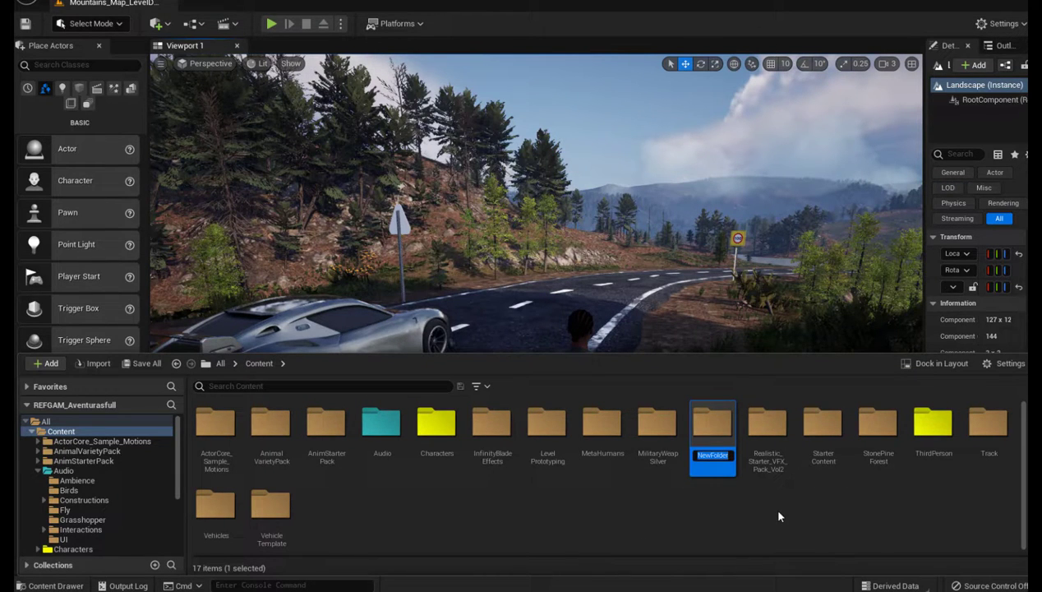
{"action": "type", "text": "Bl"}
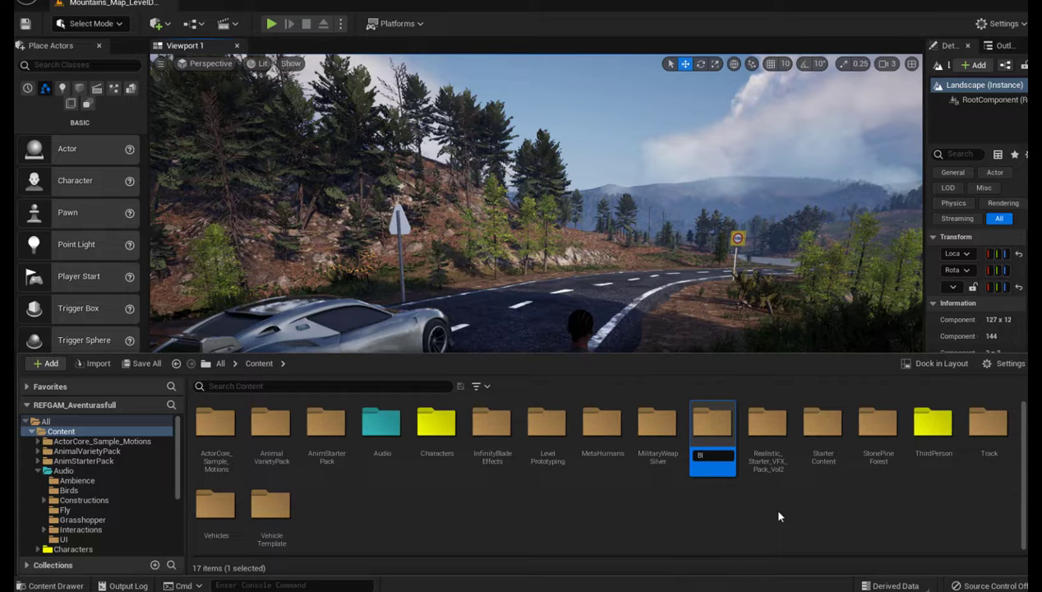
{"action": "type", "text": "uepri"}
{"action": "type", "text": "nt"}
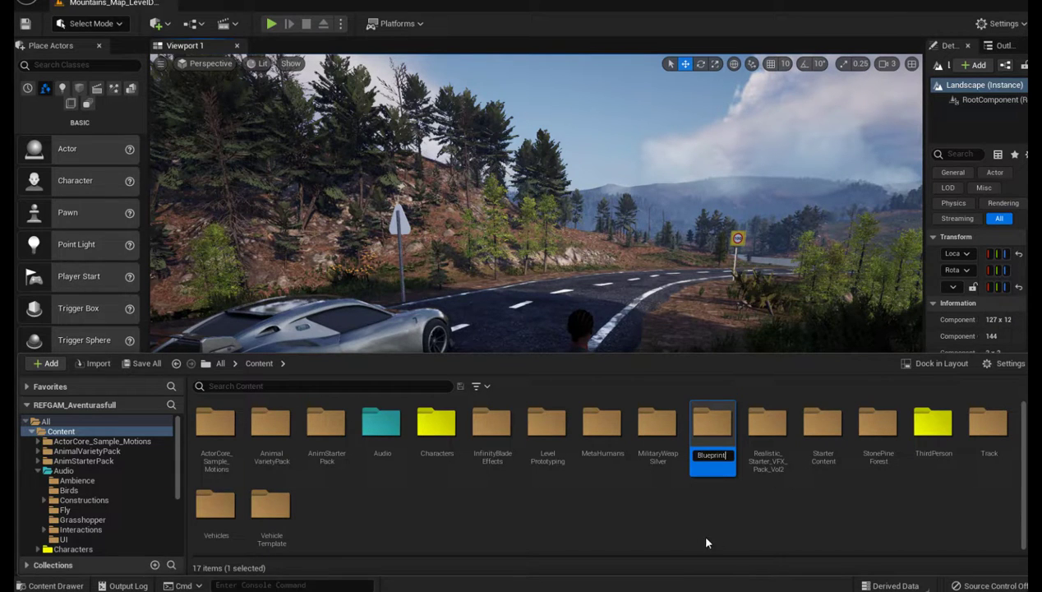
{"action": "key", "text": "Return"}
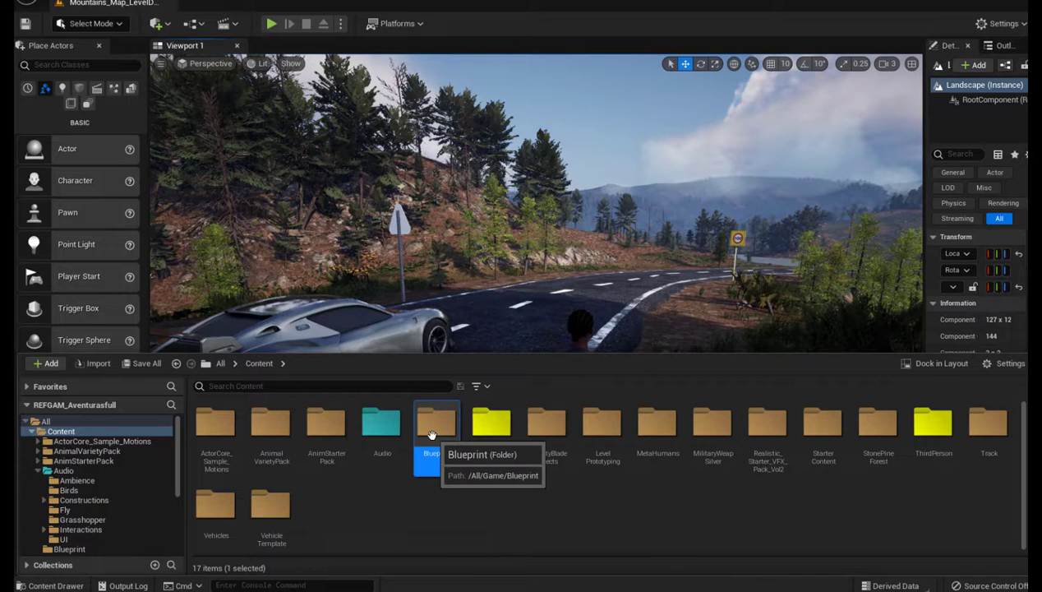
- Colour the Blueprint folder dark blue (272CB6FF)
{"action": "scroll", "coordinate": [437, 424], "scroll_direction": "down", "scroll_amount": 1}
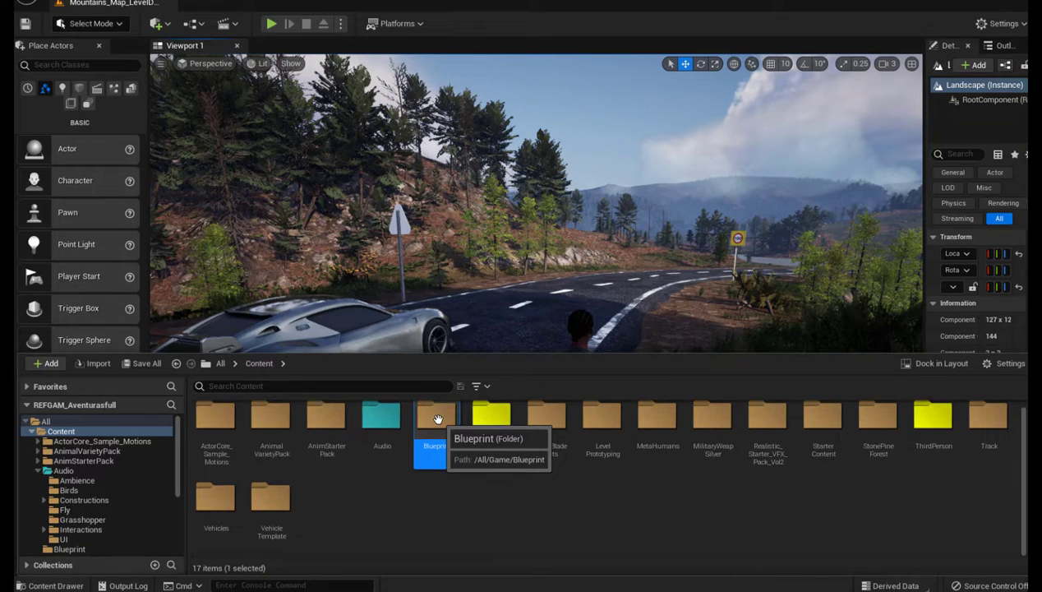
{"action": "right_click", "coordinate": [438, 419]}
{"action": "mouse_move", "coordinate": [485, 225]}
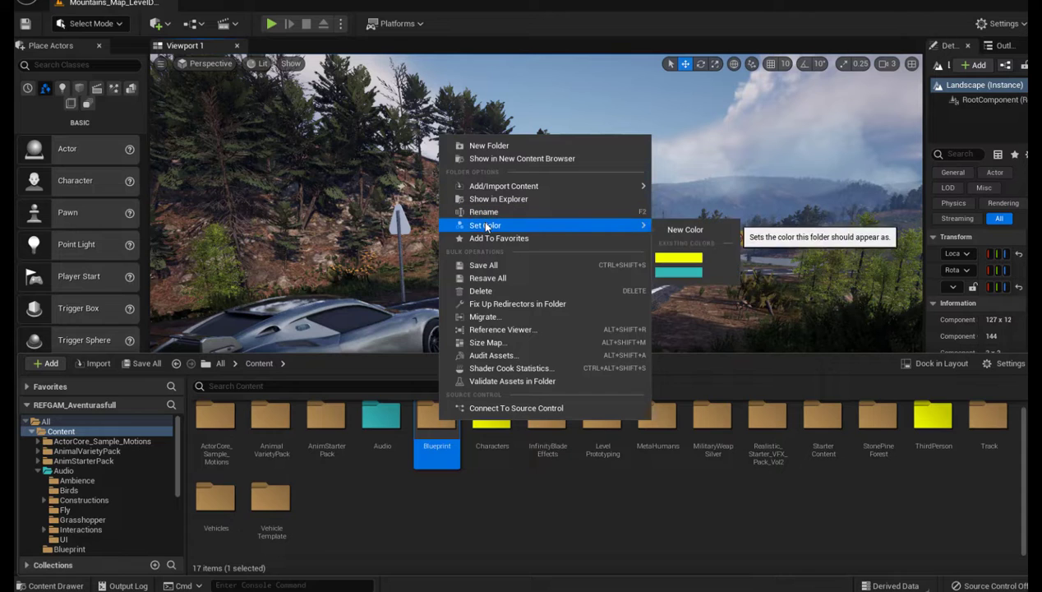
{"action": "left_click", "coordinate": [678, 229]}
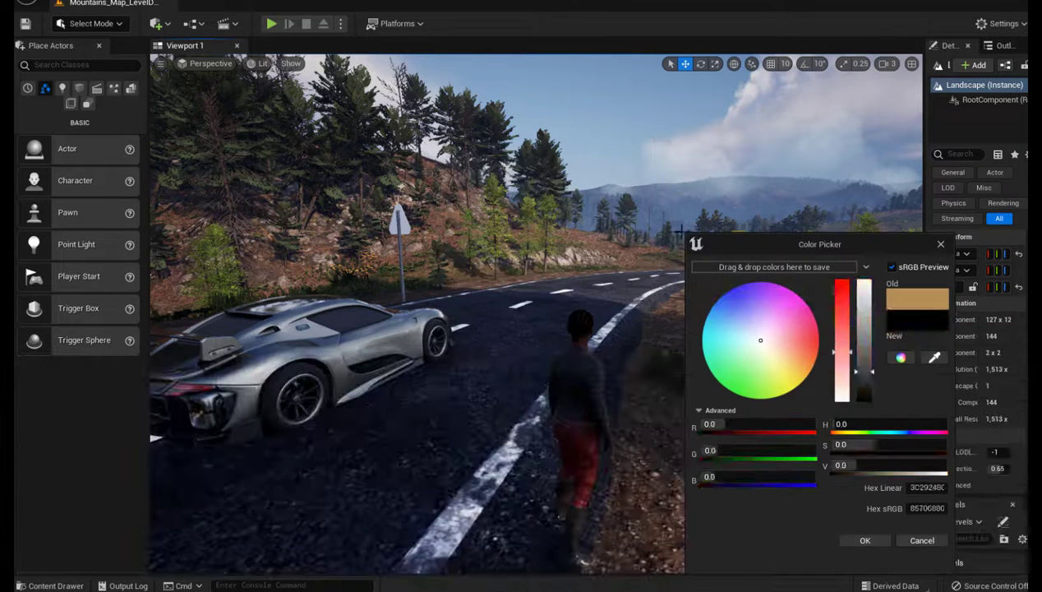
{"action": "left_click", "coordinate": [732, 292]}
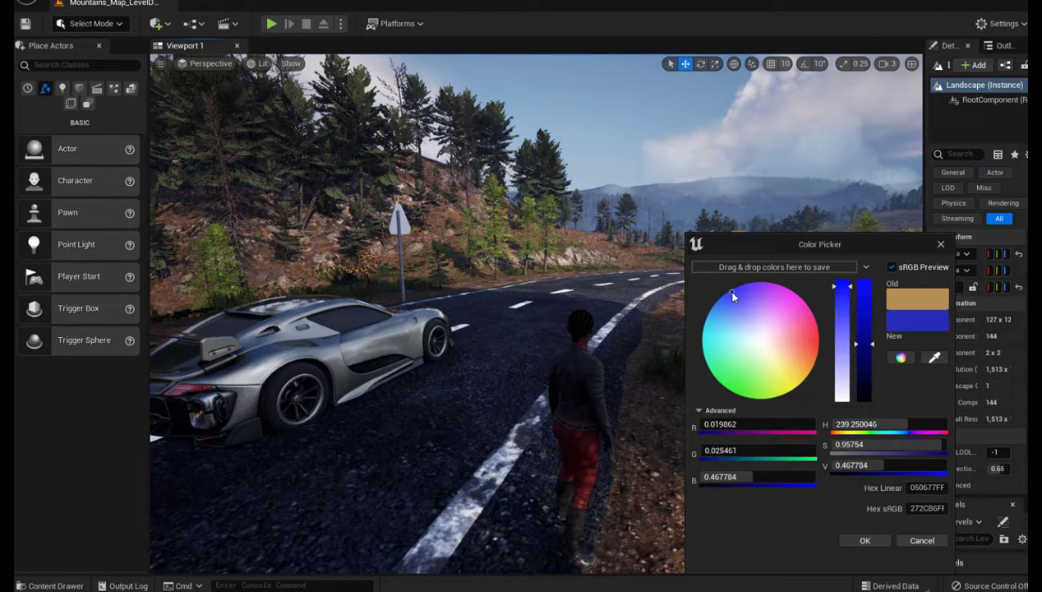
{"action": "left_click", "coordinate": [865, 541]}
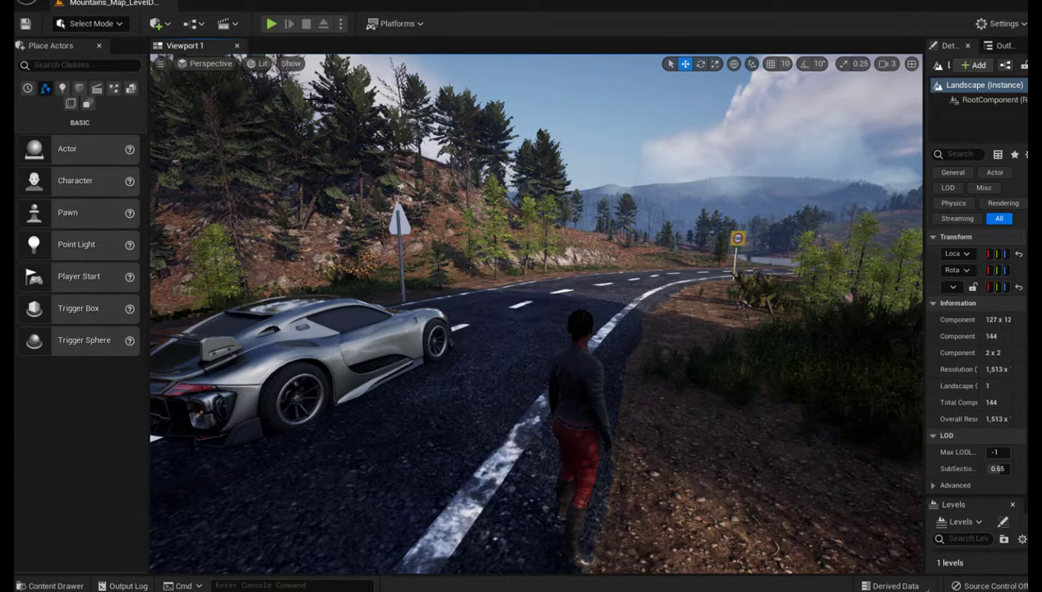
{"action": "key", "text": "ctrl+space"}
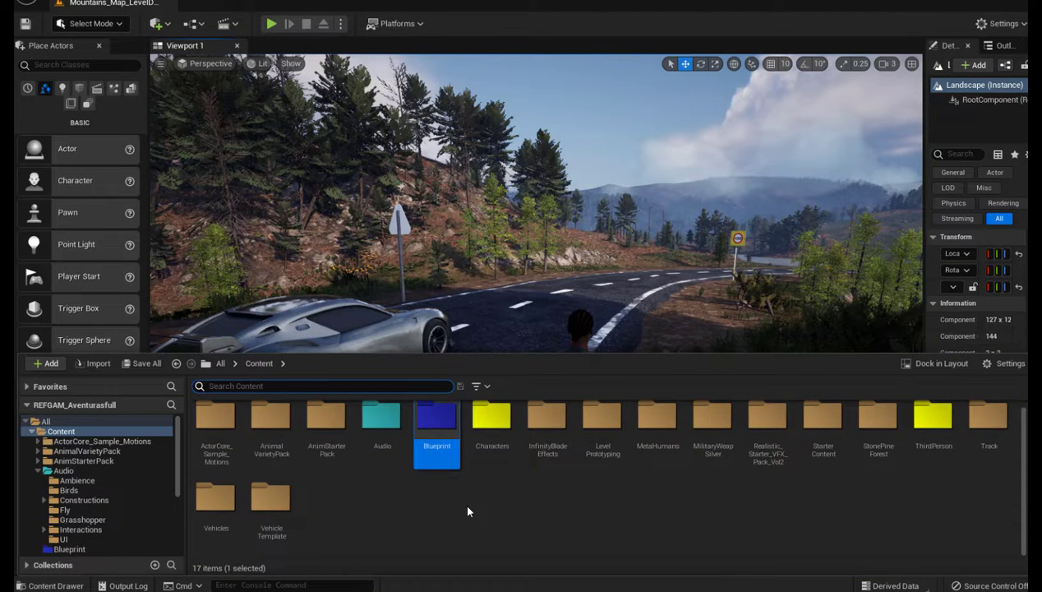
- Inside the Blueprint folder, create an Actor-based Blueprint class named Pistol
{"action": "double_click", "coordinate": [438, 427]}
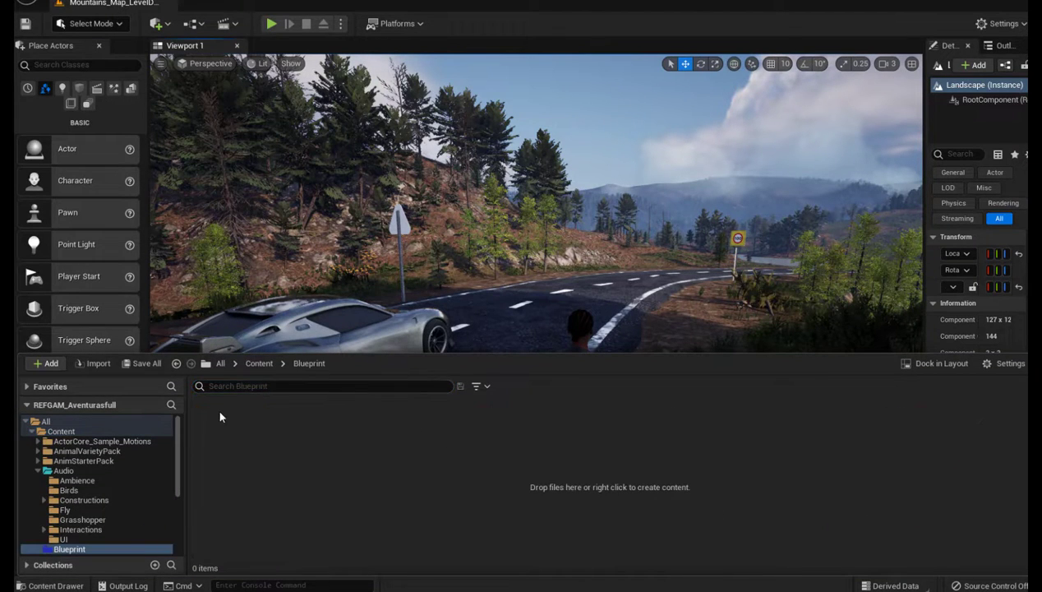
{"action": "right_click", "coordinate": [280, 420]}
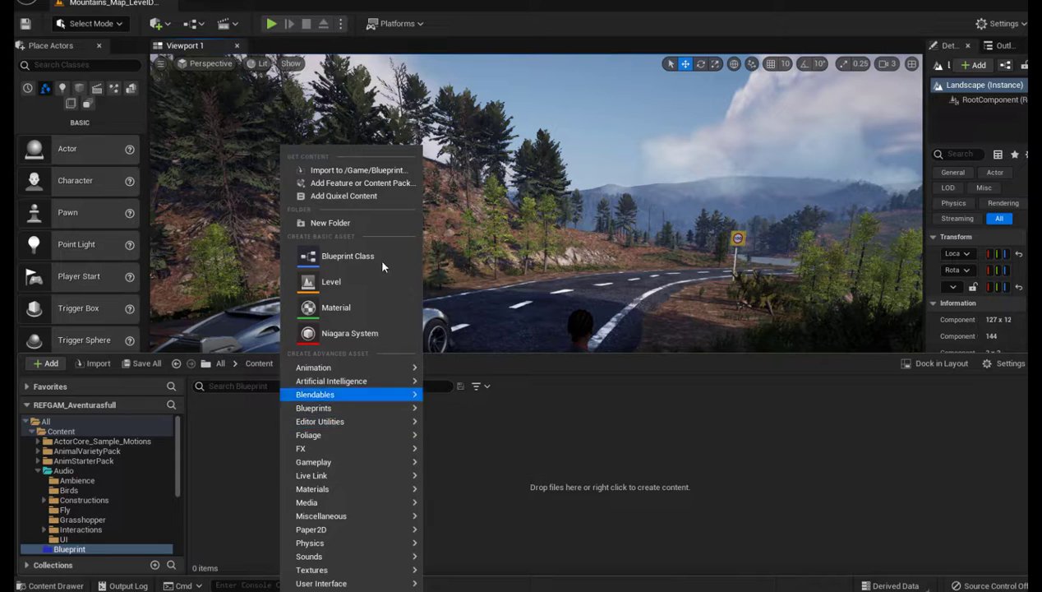
{"action": "left_click", "coordinate": [329, 256]}
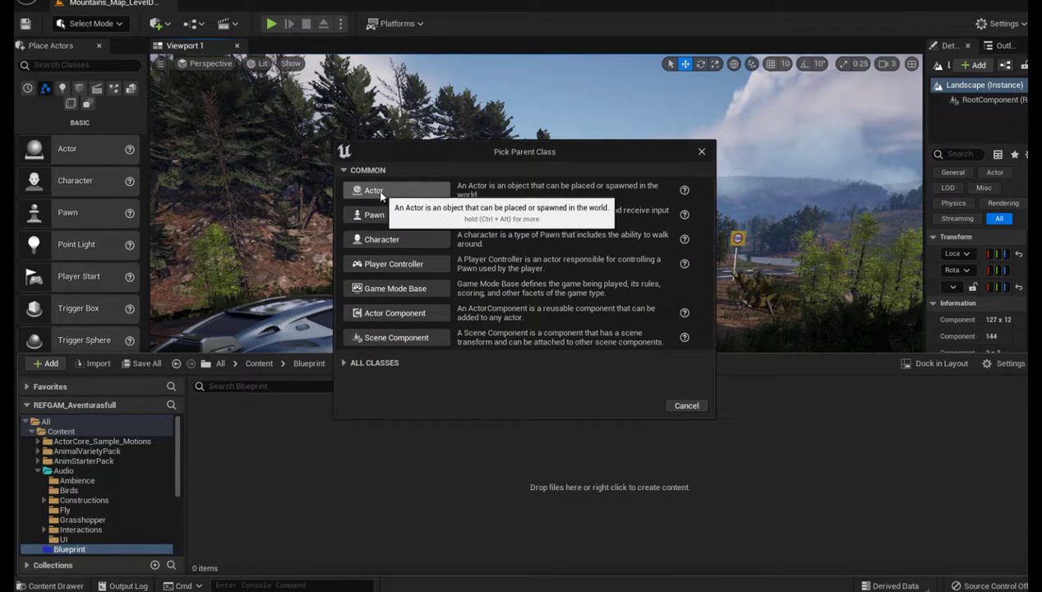
{"action": "left_click", "coordinate": [375, 190]}
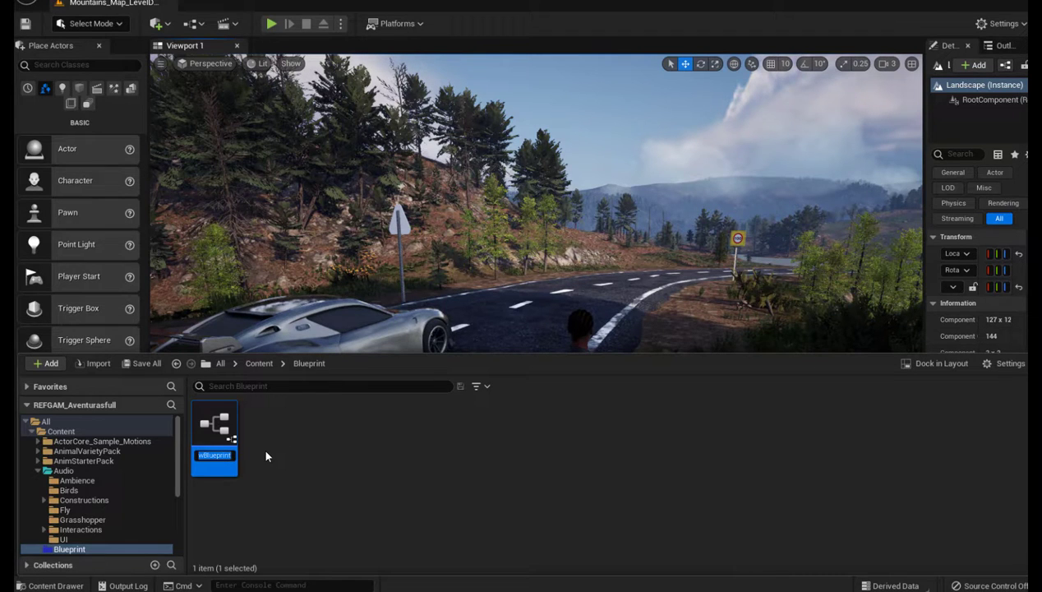
{"action": "type", "text": "Pist"}
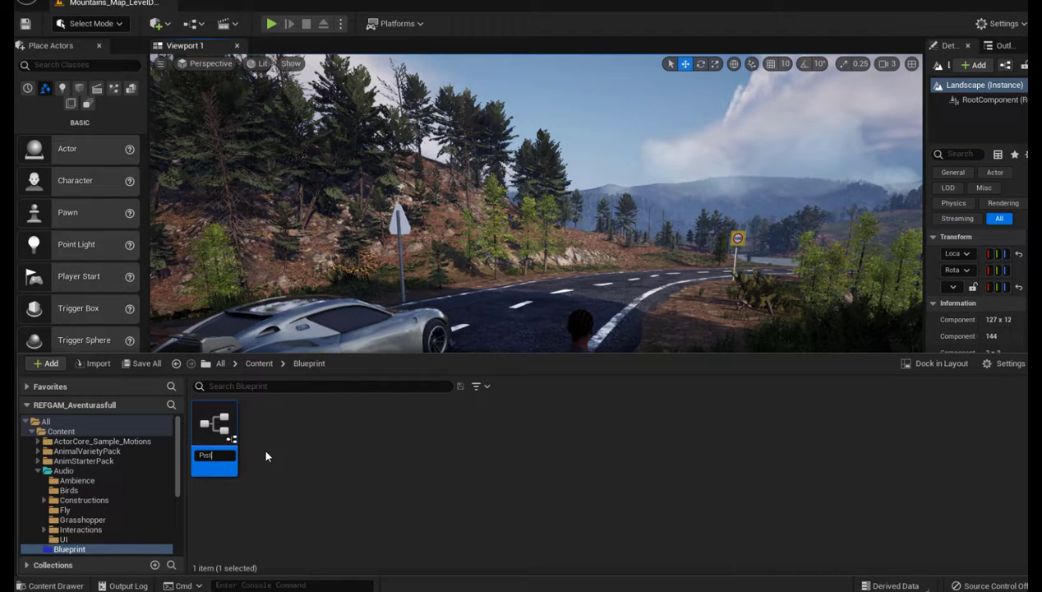
{"action": "type", "text": "ol"}
{"action": "key", "text": "Return"}
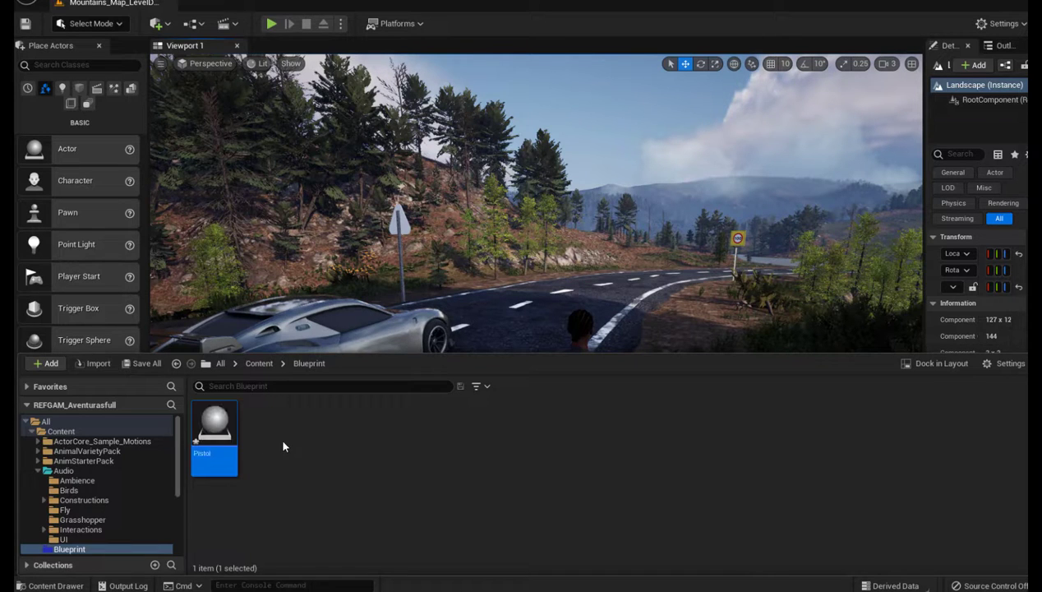
- Open Pistol in a tab docked beside the level, then return to Mountains_Map_LevelDesign
{"action": "double_click", "coordinate": [216, 428]}
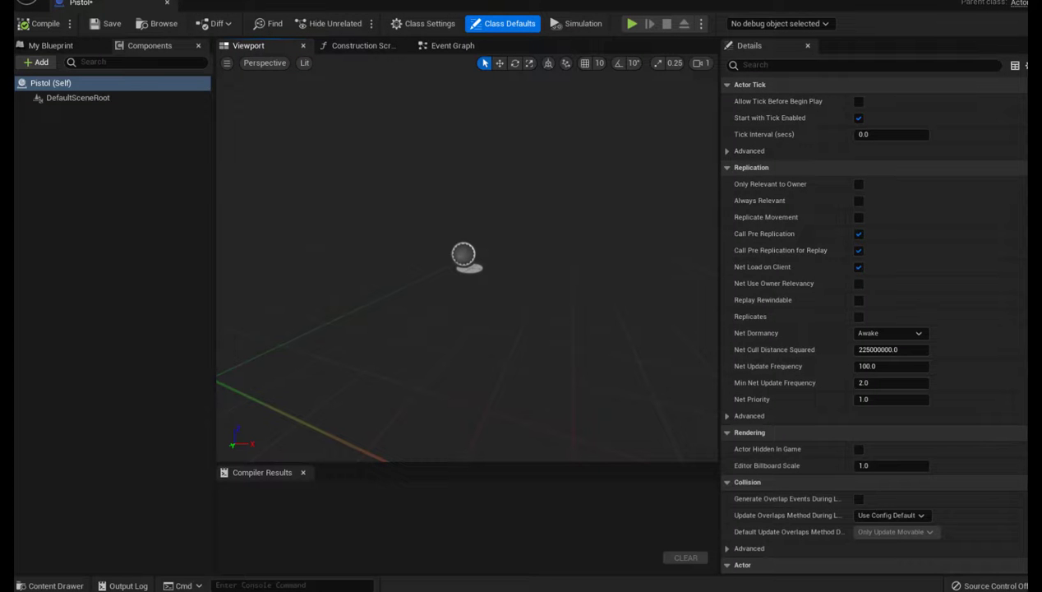
{"action": "left_click_drag", "start_coordinate": [90, 6], "coordinate": [205, 12]}
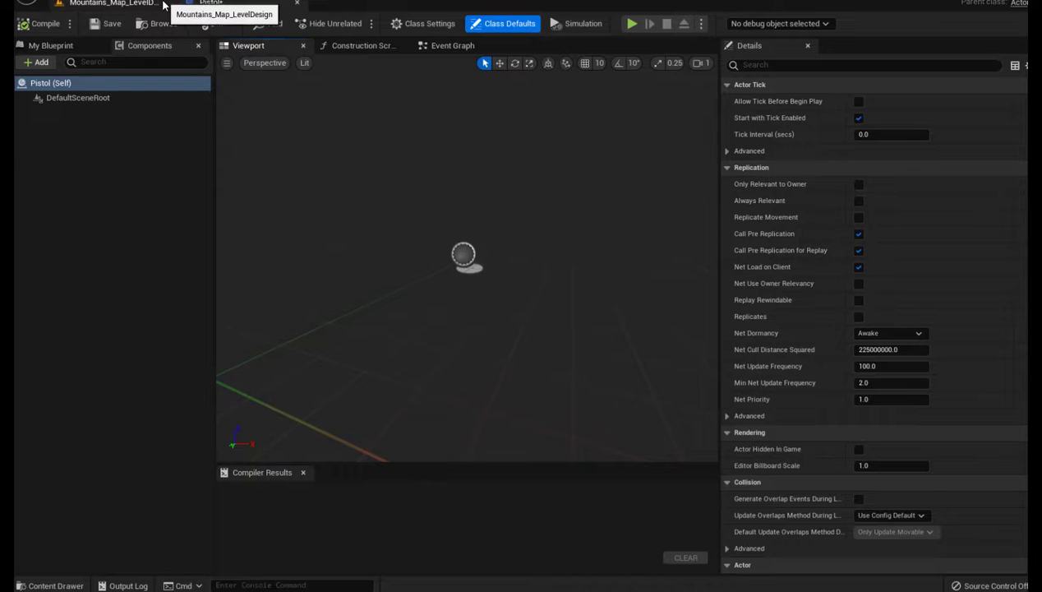
{"action": "left_click", "coordinate": [163, 4]}
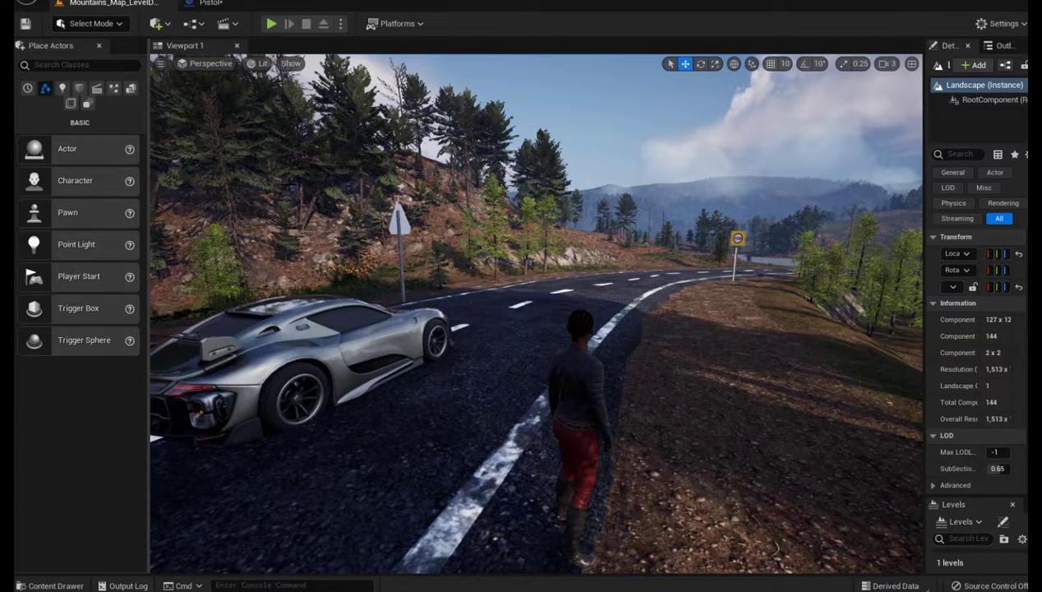
- Select the Pistols_A skeletal mesh in MilitaryWeapSilver > Weapons, then return to the Pistol editor
{"action": "key", "text": "ctrl+space"}
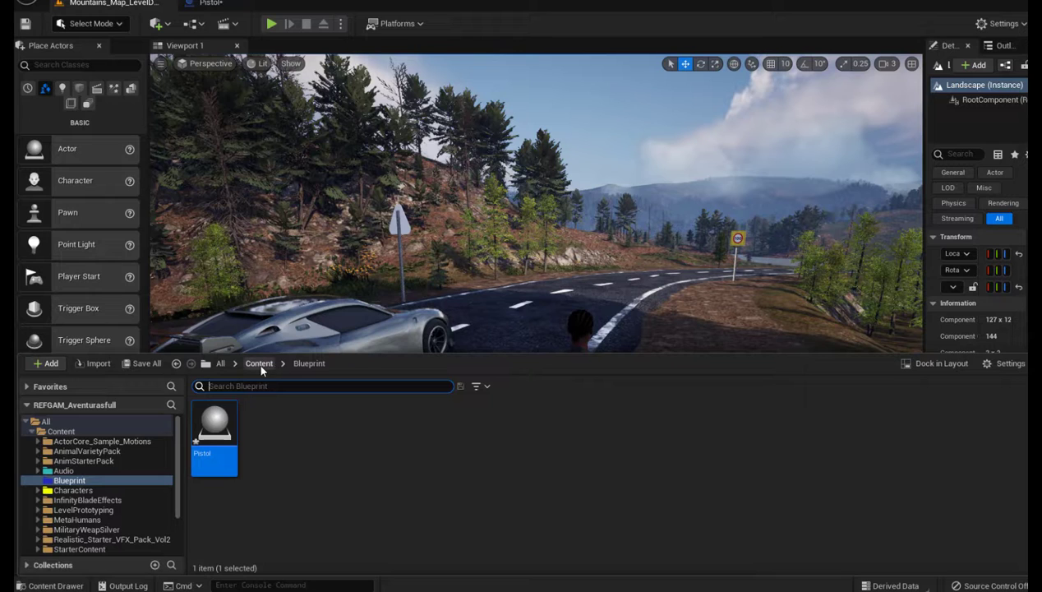
{"action": "left_click", "coordinate": [259, 363]}
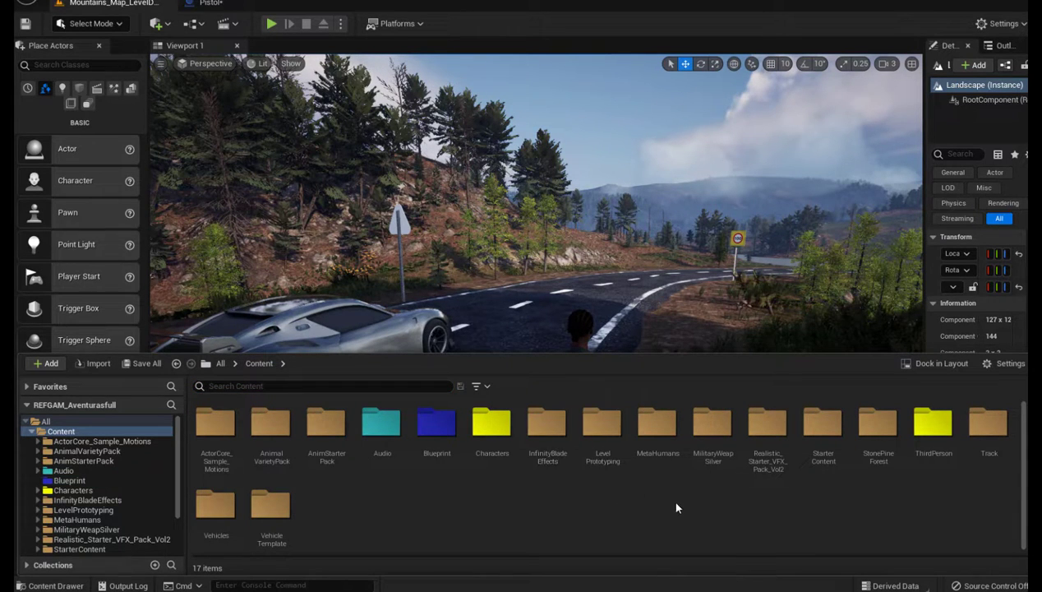
{"action": "double_click", "coordinate": [717, 443]}
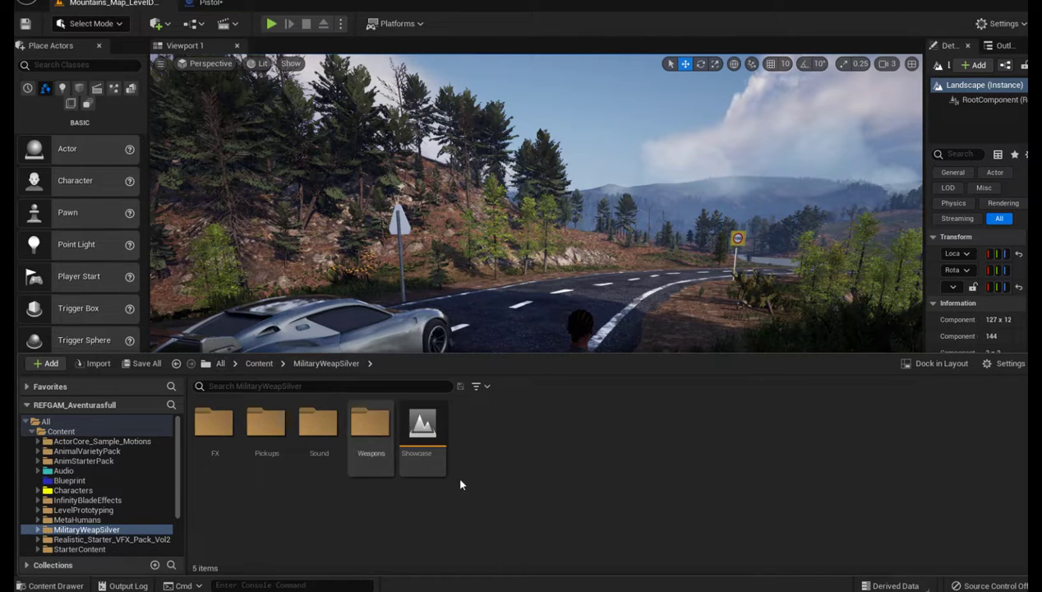
{"action": "left_click", "coordinate": [367, 427]}
{"action": "double_click", "coordinate": [367, 428]}
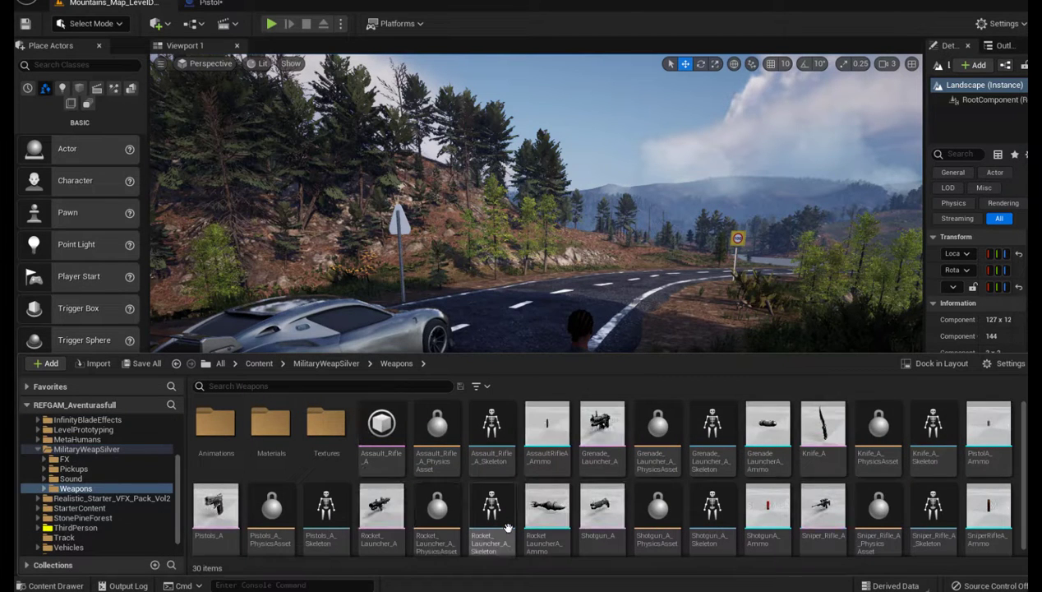
{"action": "left_click", "coordinate": [219, 514]}
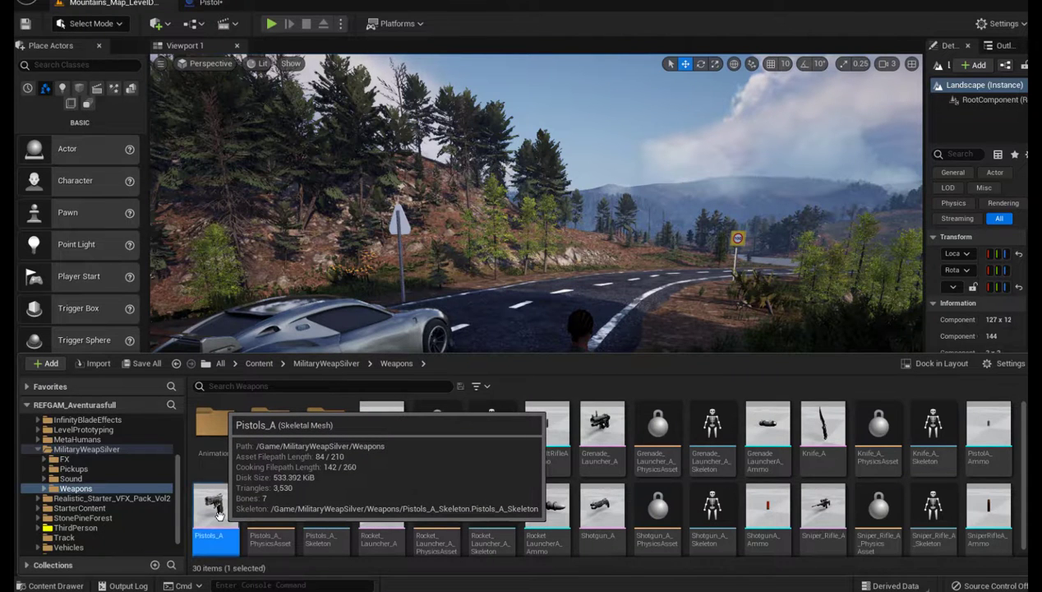
{"action": "left_click", "coordinate": [210, 6]}
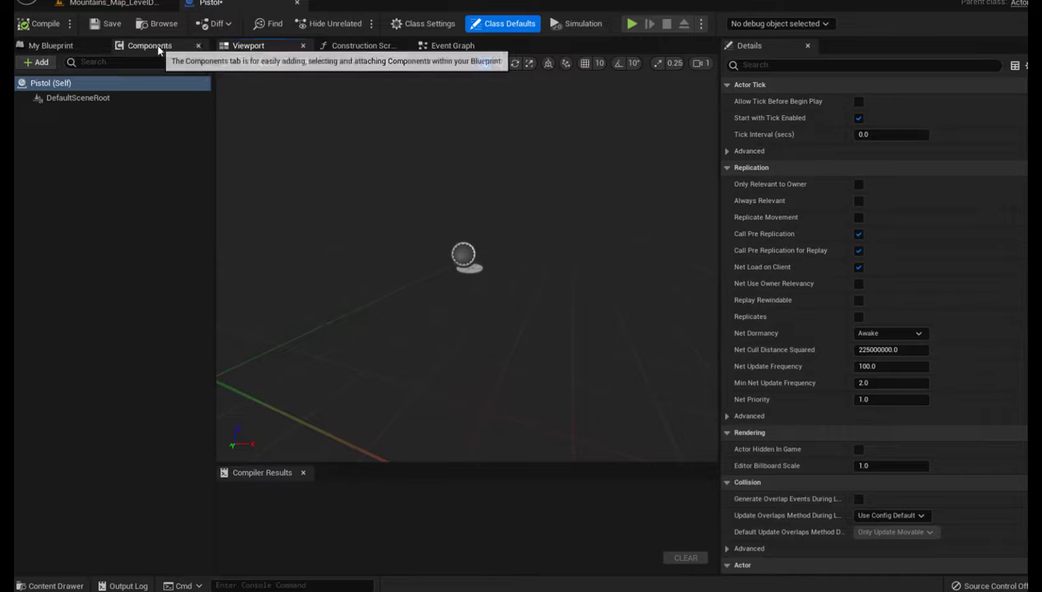
- Add a Pistols_A skeletal mesh component to Pistol, compile, save, and close the editor
{"action": "left_click", "coordinate": [37, 64]}
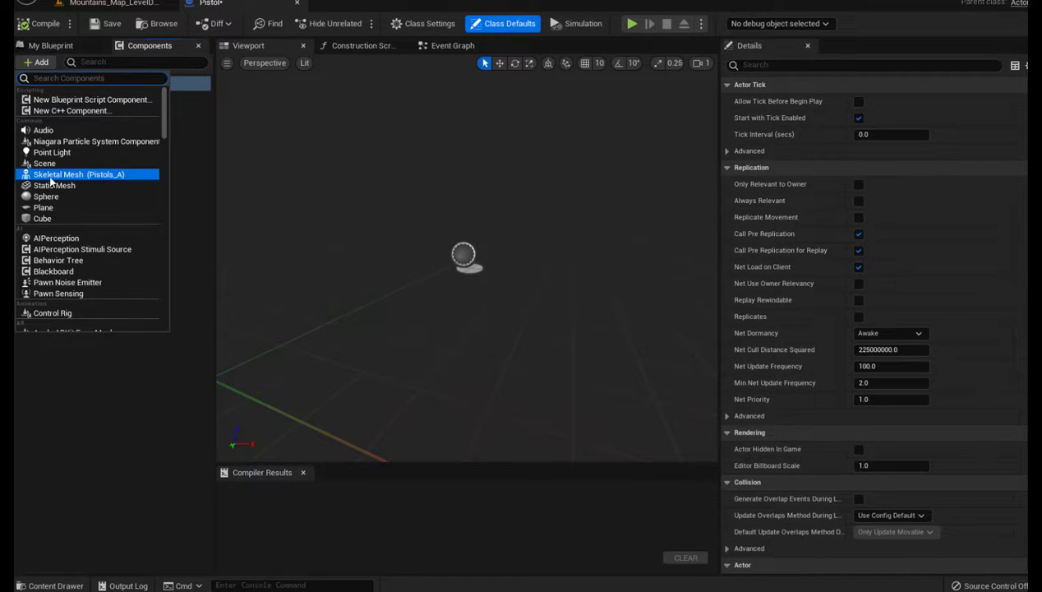
{"action": "left_click", "coordinate": [104, 172]}
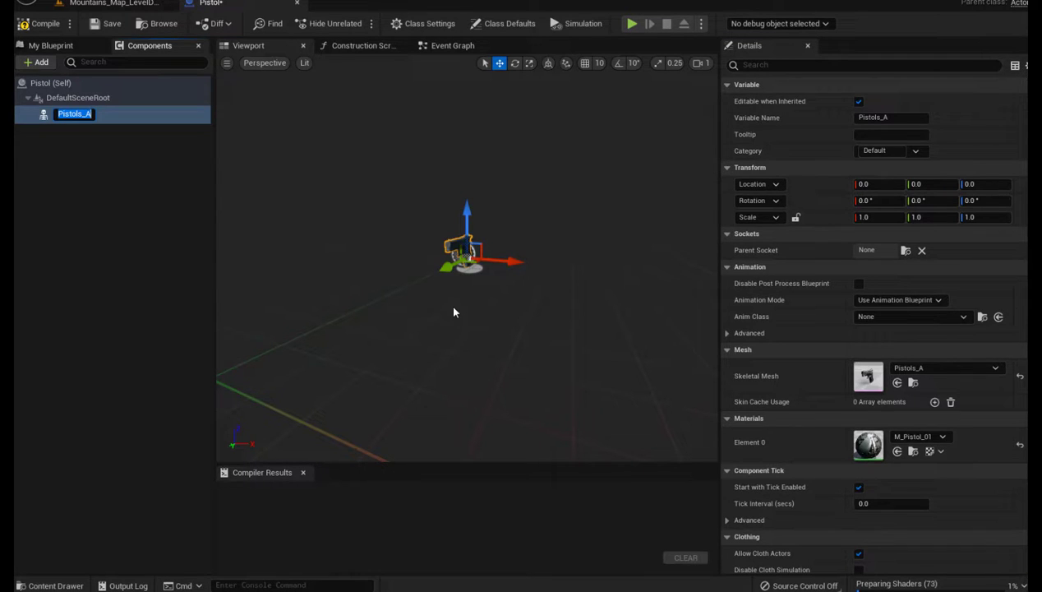
{"action": "left_click", "coordinate": [38, 24]}
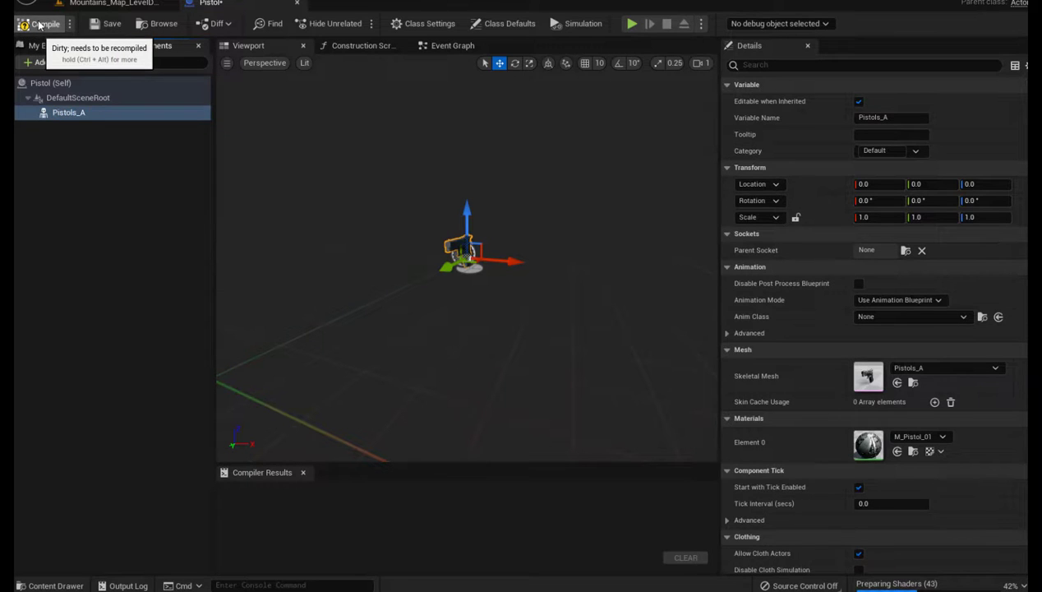
{"action": "left_click", "coordinate": [112, 26]}
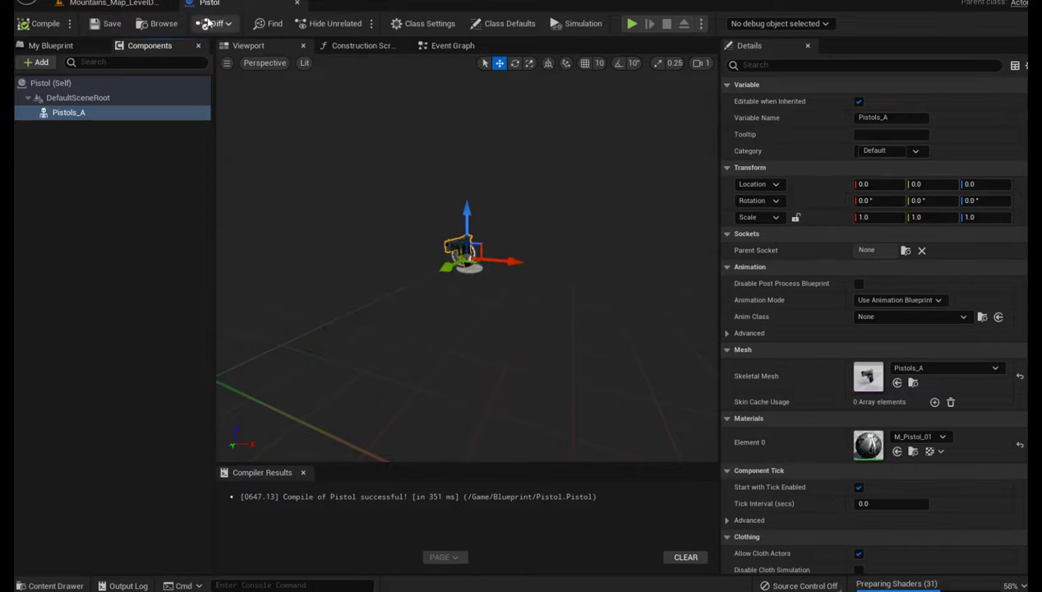
{"action": "left_click", "coordinate": [299, 5]}
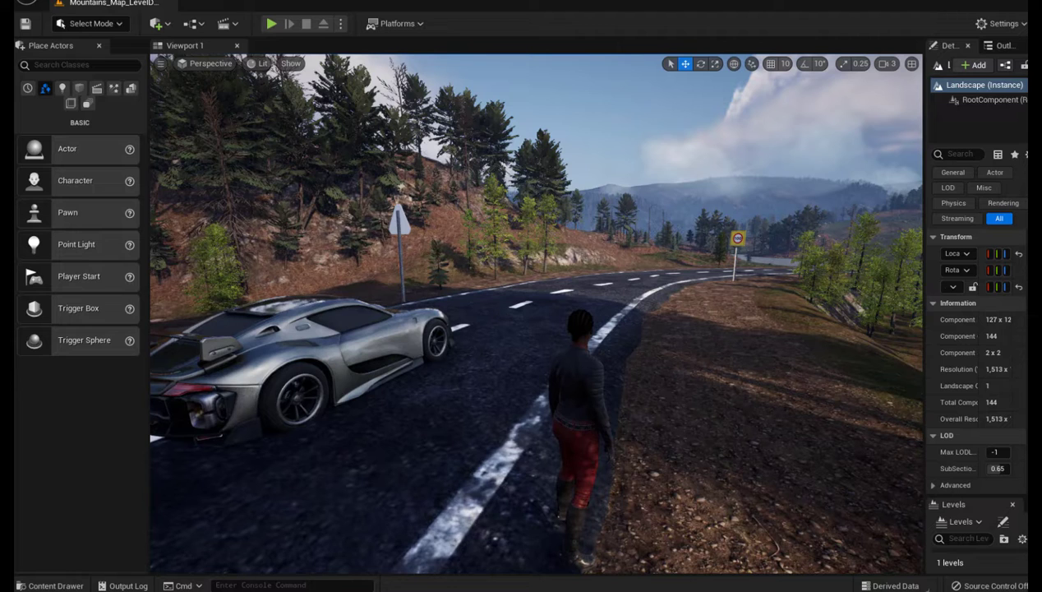
- Open BP_ThirdPersonCharacter from the character in the viewport, then return to the level
{"action": "left_click", "coordinate": [579, 394]}
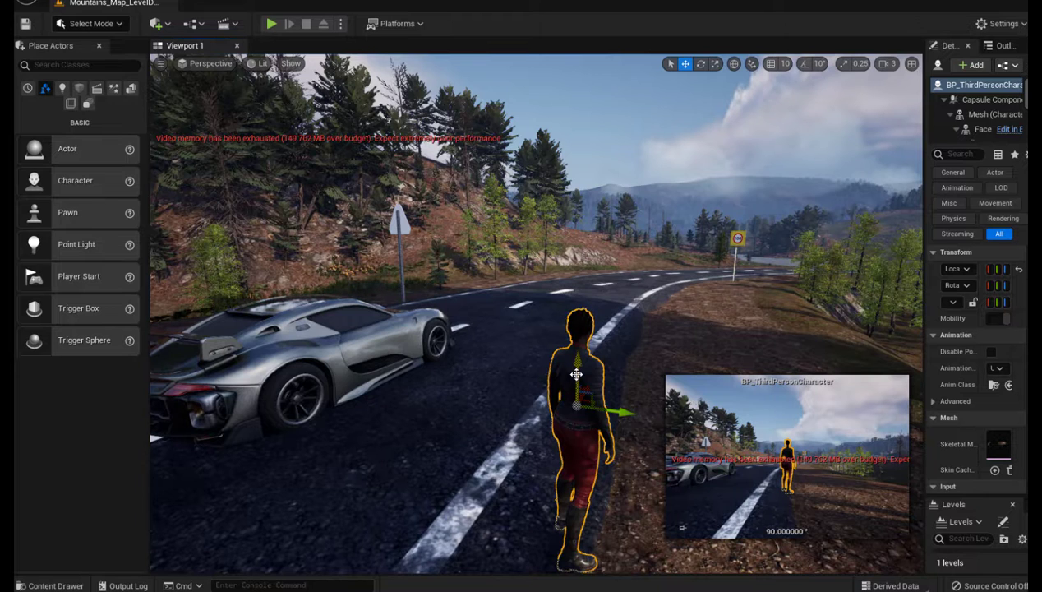
{"action": "right_click", "coordinate": [575, 372]}
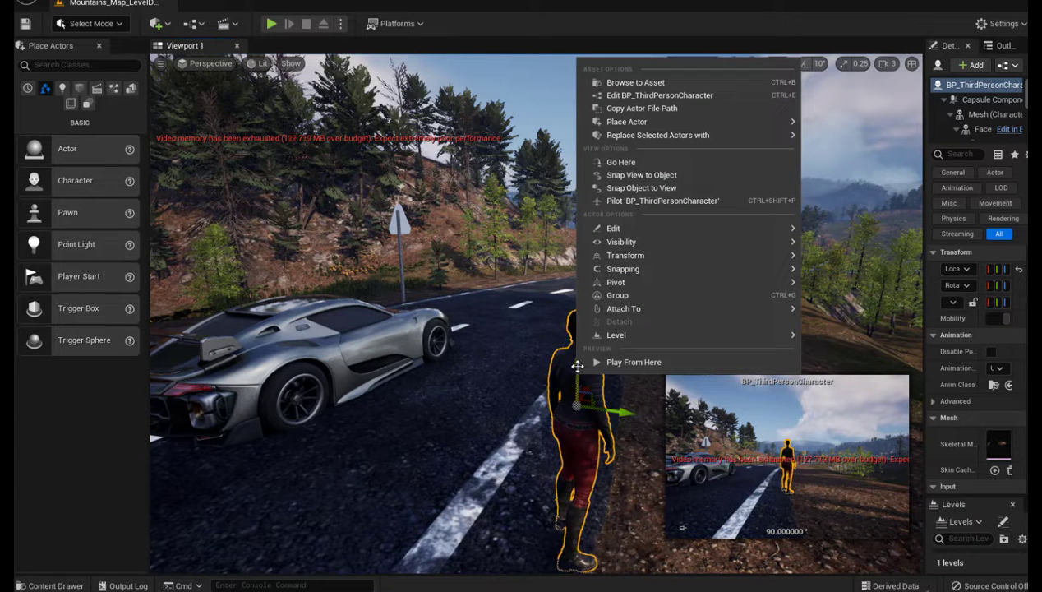
{"action": "left_click", "coordinate": [621, 95]}
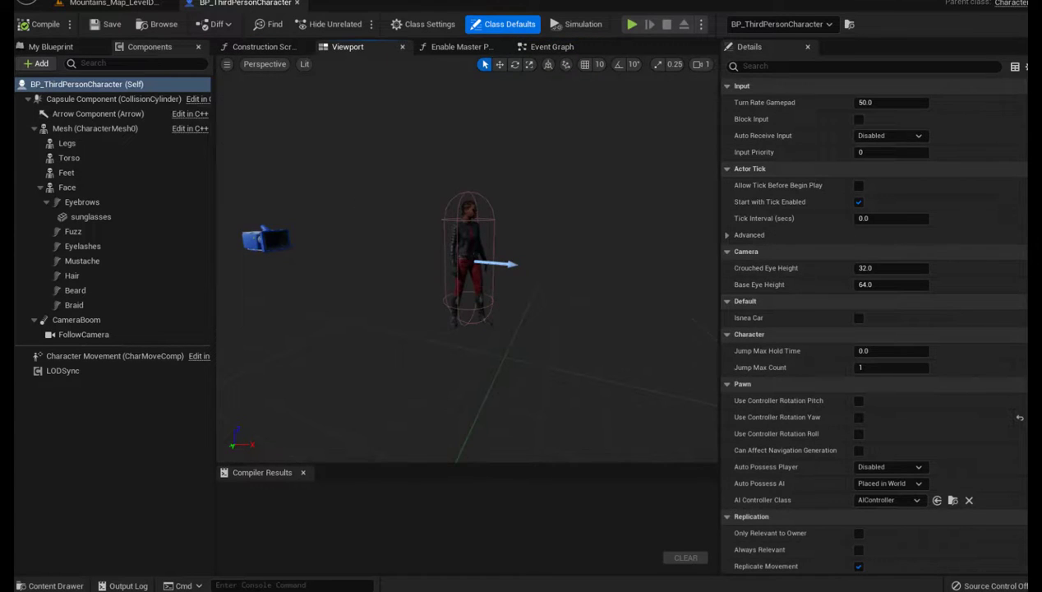
{"action": "left_click", "coordinate": [452, 247]}
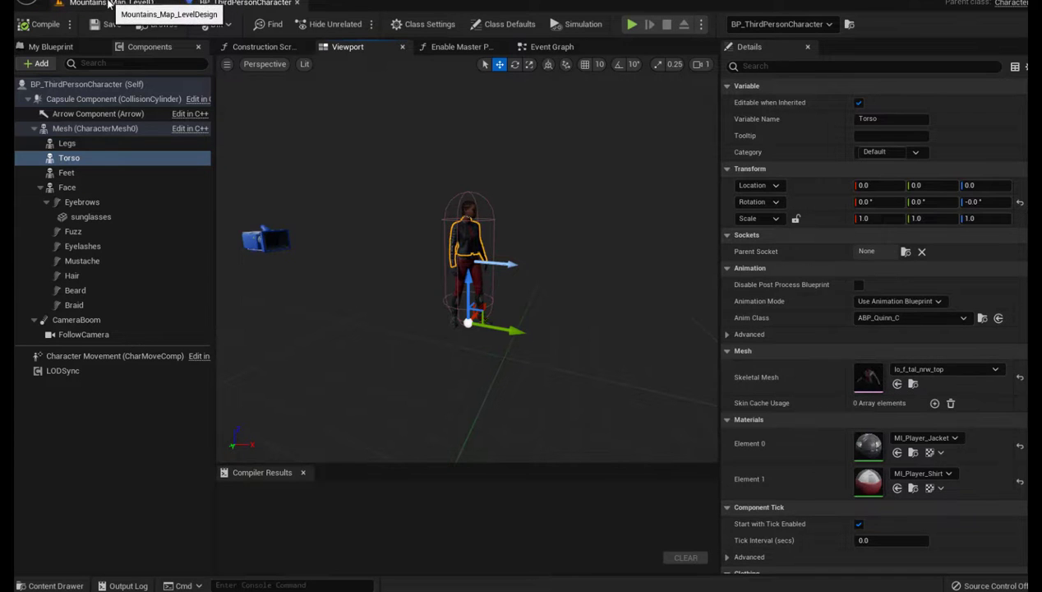
{"action": "left_click", "coordinate": [108, 4]}
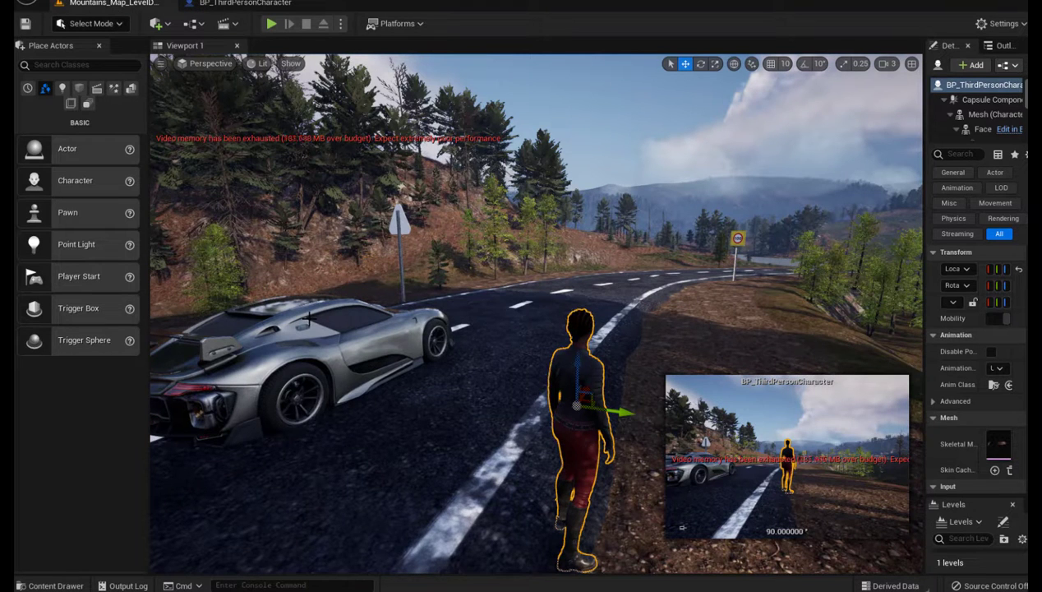
- Open the SK_Mannequin skeleton from Characters > Mannequins > Meshes
{"action": "key", "text": "ctrl+space"}
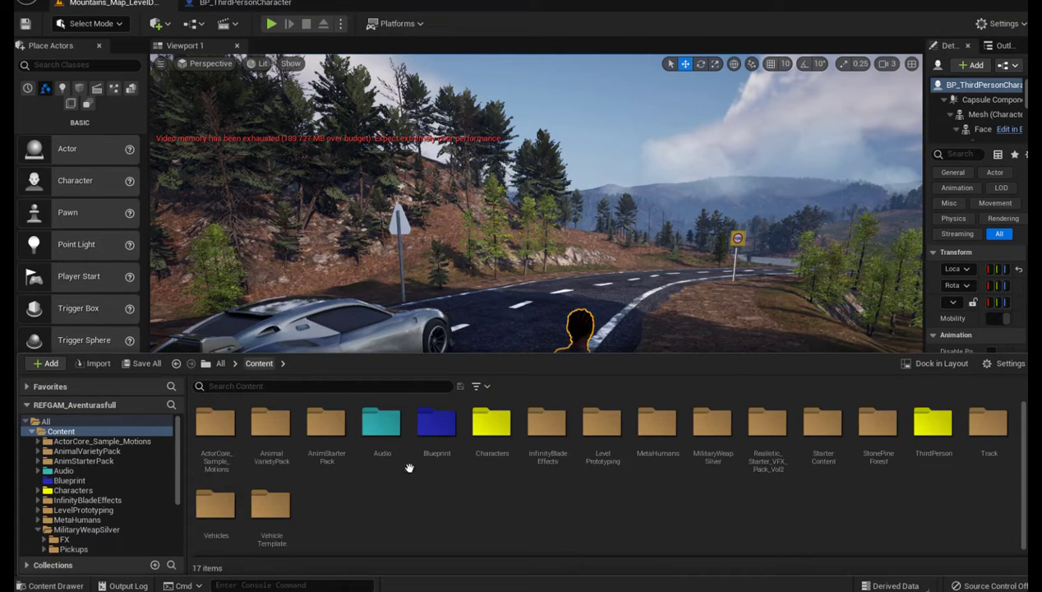
{"action": "double_click", "coordinate": [491, 422]}
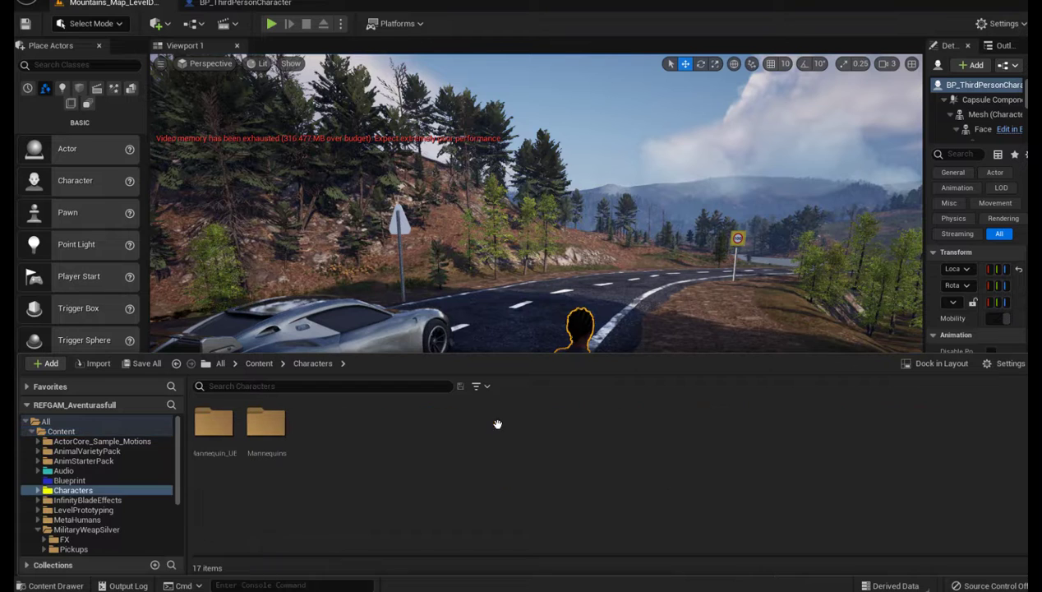
{"action": "double_click", "coordinate": [265, 432]}
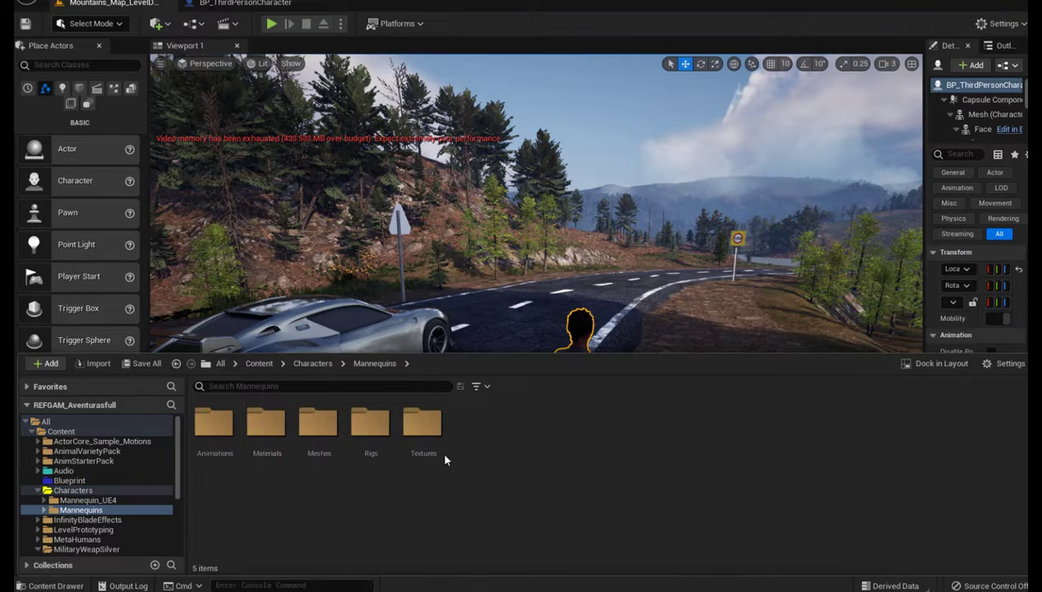
{"action": "double_click", "coordinate": [318, 423]}
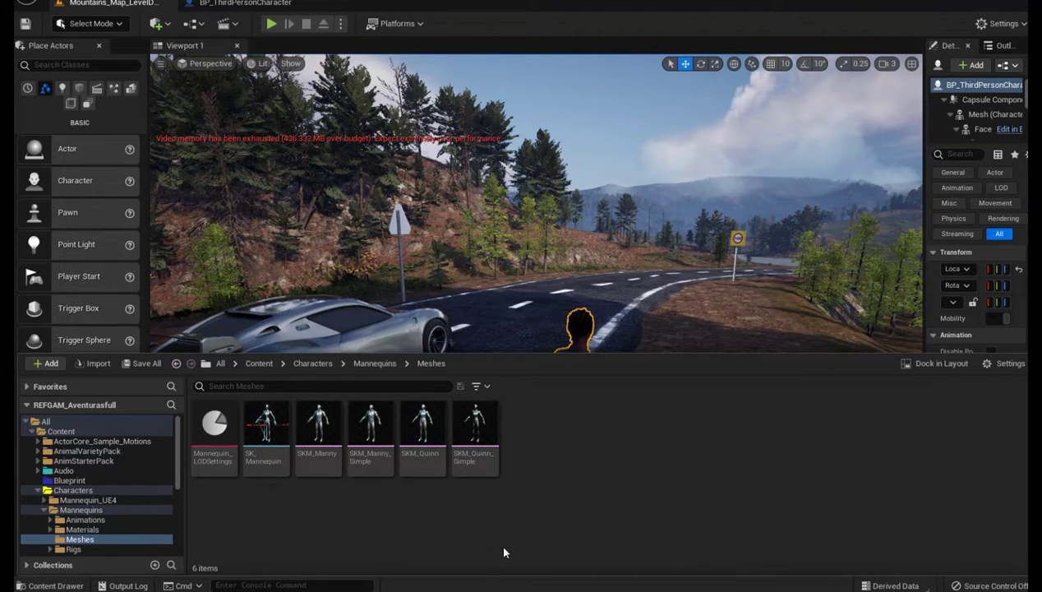
{"action": "mouse_move", "coordinate": [271, 423]}
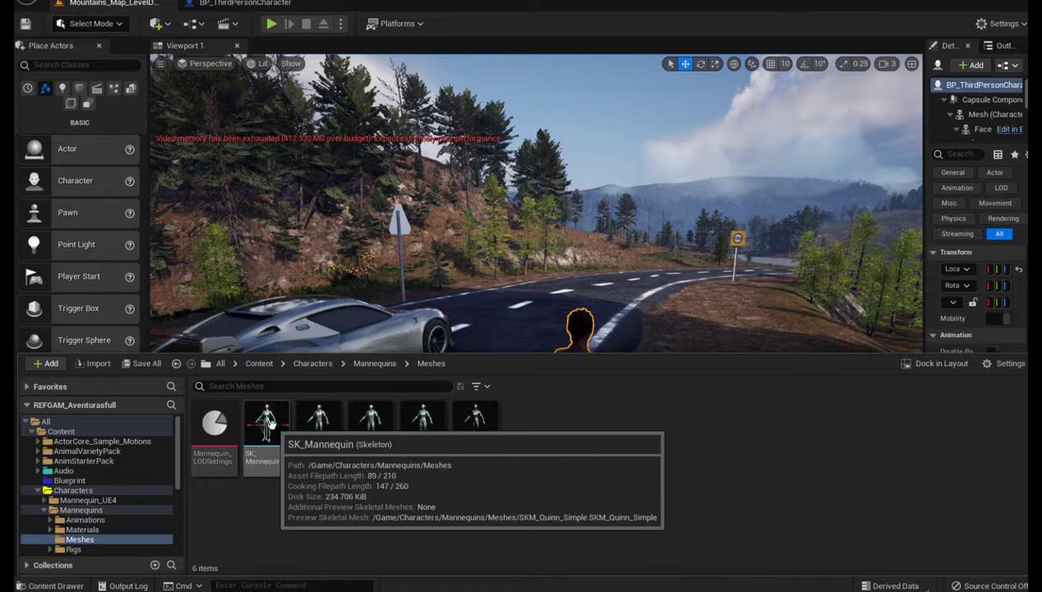
{"action": "double_click", "coordinate": [270, 423]}
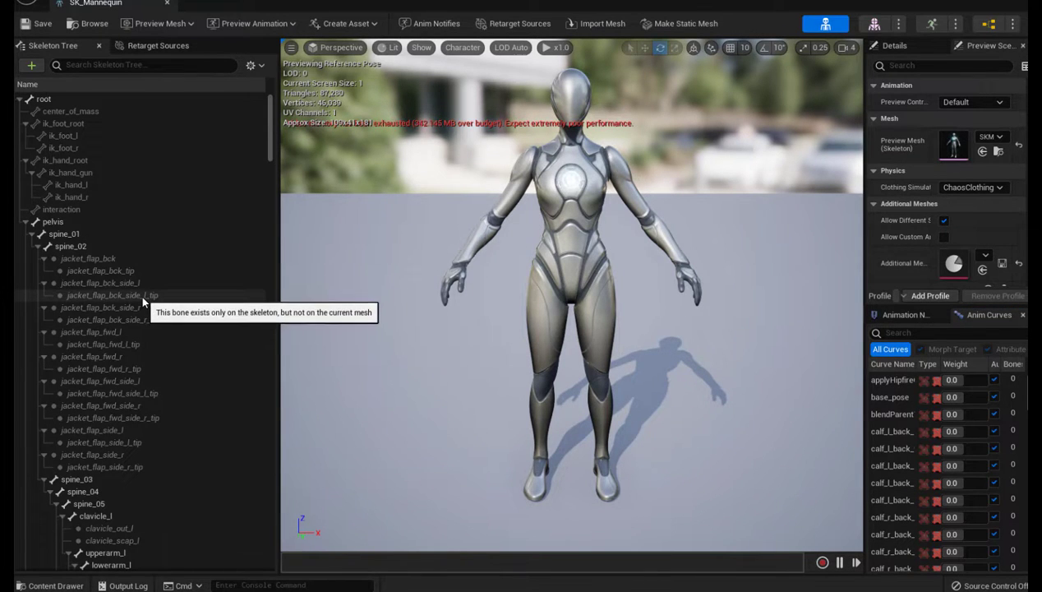
- Scroll the SK_Mannequin skeleton tree to the right arm chain and select hand_r
{"action": "left_click_drag", "start_coordinate": [265, 172], "coordinate": [265, 221]}
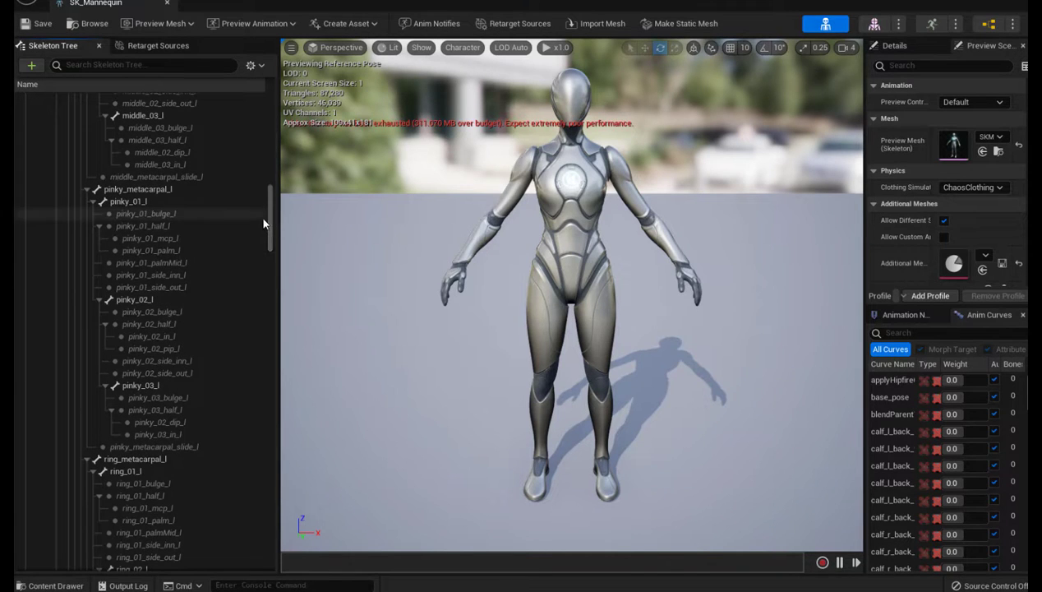
{"action": "scroll", "coordinate": [230, 303], "scroll_direction": "down", "scroll_amount": 3}
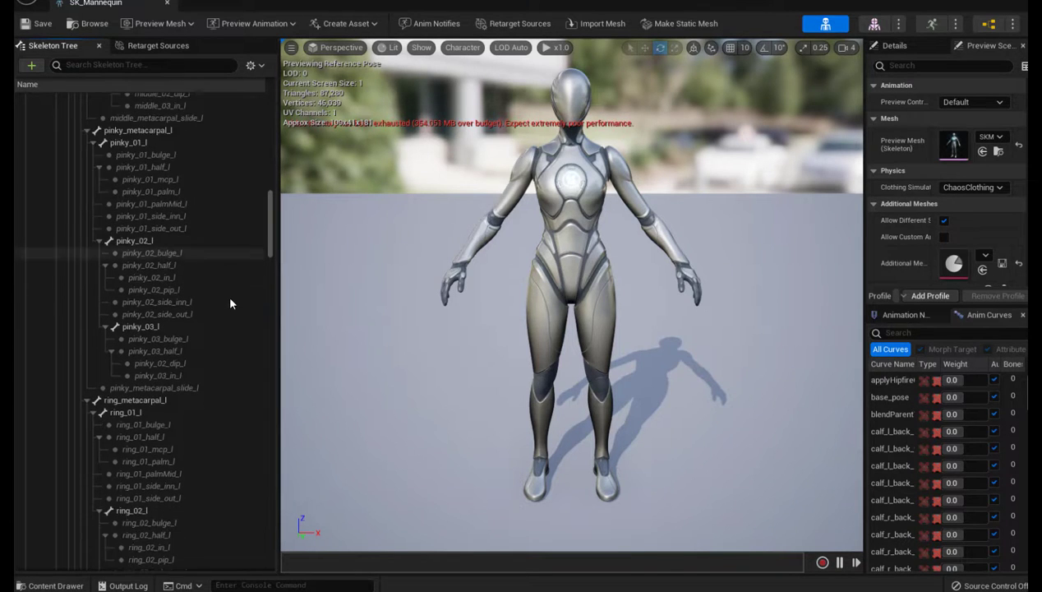
{"action": "scroll", "coordinate": [230, 303], "scroll_direction": "down", "scroll_amount": 3}
{"action": "scroll", "coordinate": [230, 302], "scroll_direction": "down", "scroll_amount": 3}
{"action": "scroll", "coordinate": [230, 302], "scroll_direction": "down", "scroll_amount": 3}
{"action": "scroll", "coordinate": [230, 302], "scroll_direction": "down", "scroll_amount": 3}
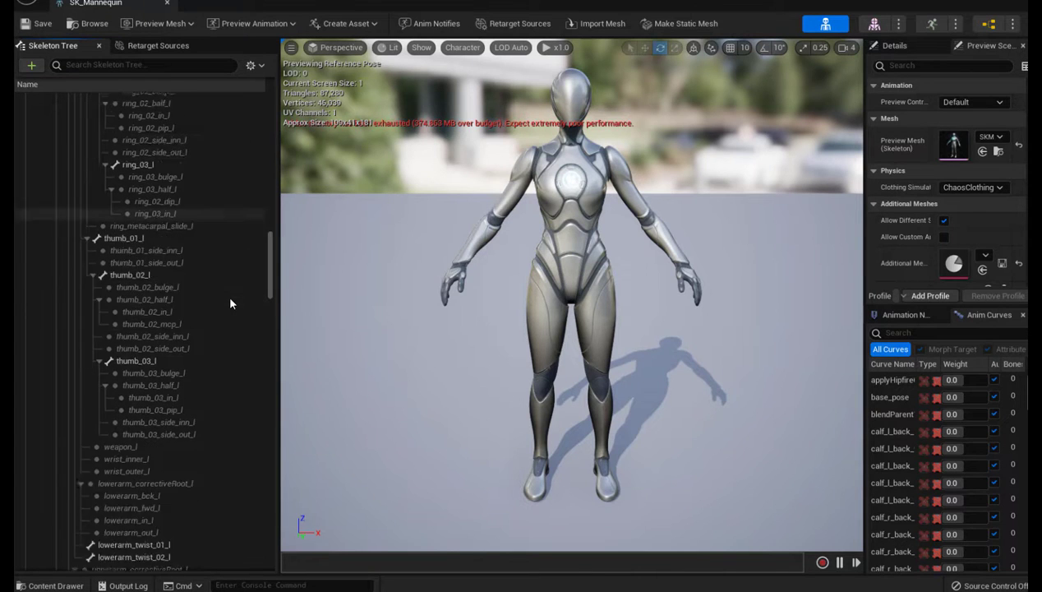
{"action": "scroll", "coordinate": [230, 302], "scroll_direction": "down", "scroll_amount": 2}
{"action": "scroll", "coordinate": [230, 302], "scroll_direction": "down", "scroll_amount": 4}
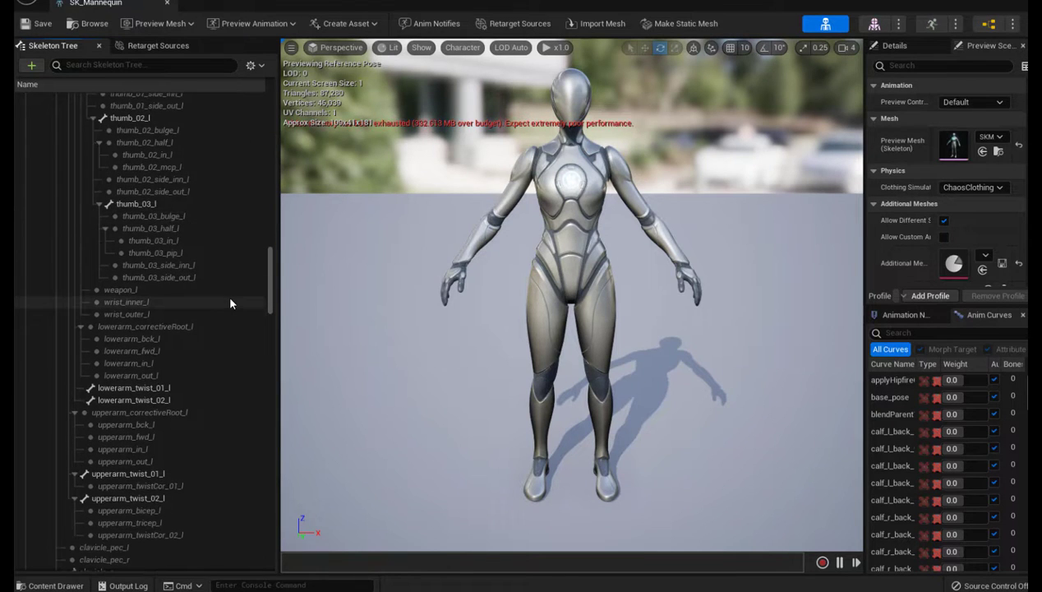
{"action": "scroll", "coordinate": [230, 302], "scroll_direction": "down", "scroll_amount": 3}
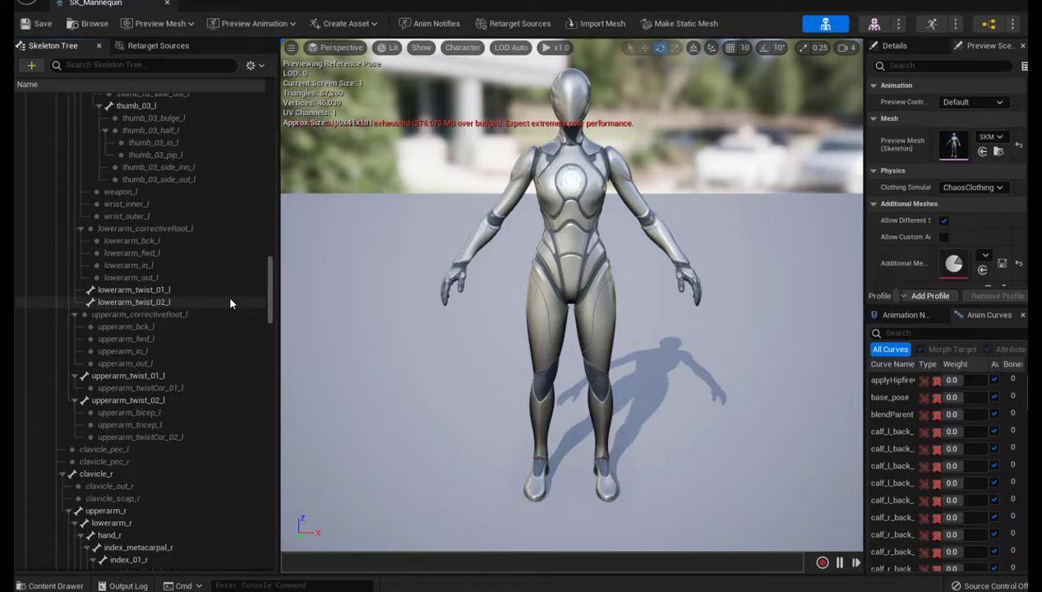
{"action": "left_click", "coordinate": [114, 536]}
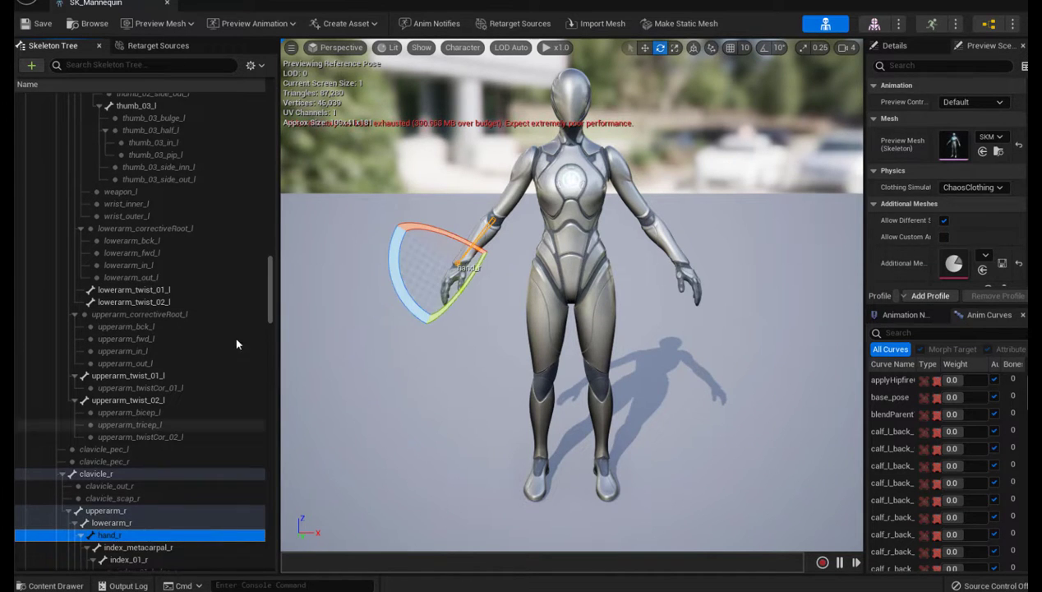
{"action": "scroll", "coordinate": [217, 320], "scroll_direction": "down", "scroll_amount": 3}
{"action": "scroll", "coordinate": [217, 321], "scroll_direction": "down", "scroll_amount": 2}
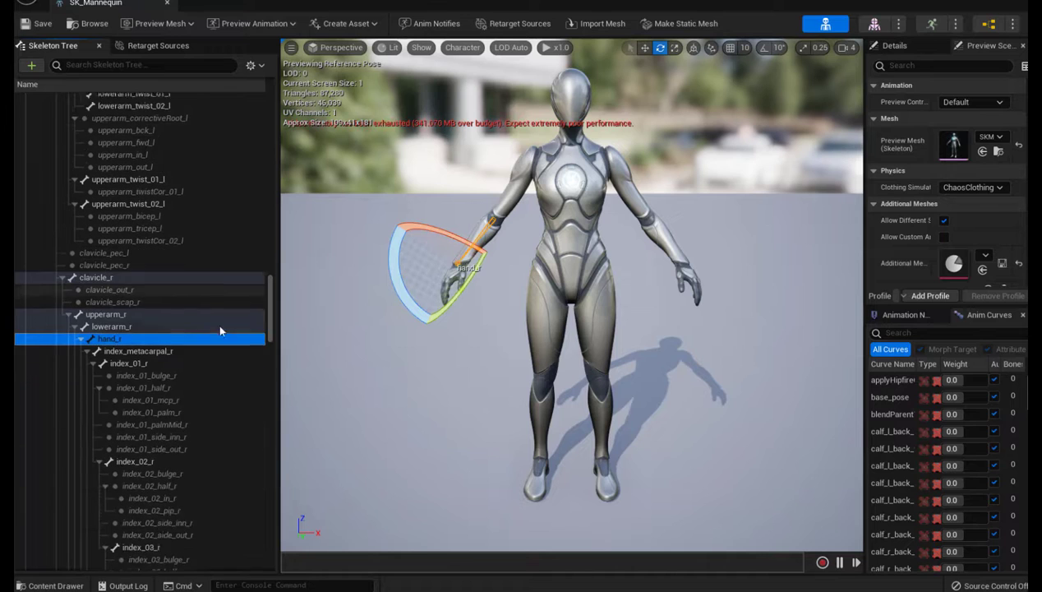
{"action": "scroll", "coordinate": [220, 330], "scroll_direction": "down", "scroll_amount": 1}
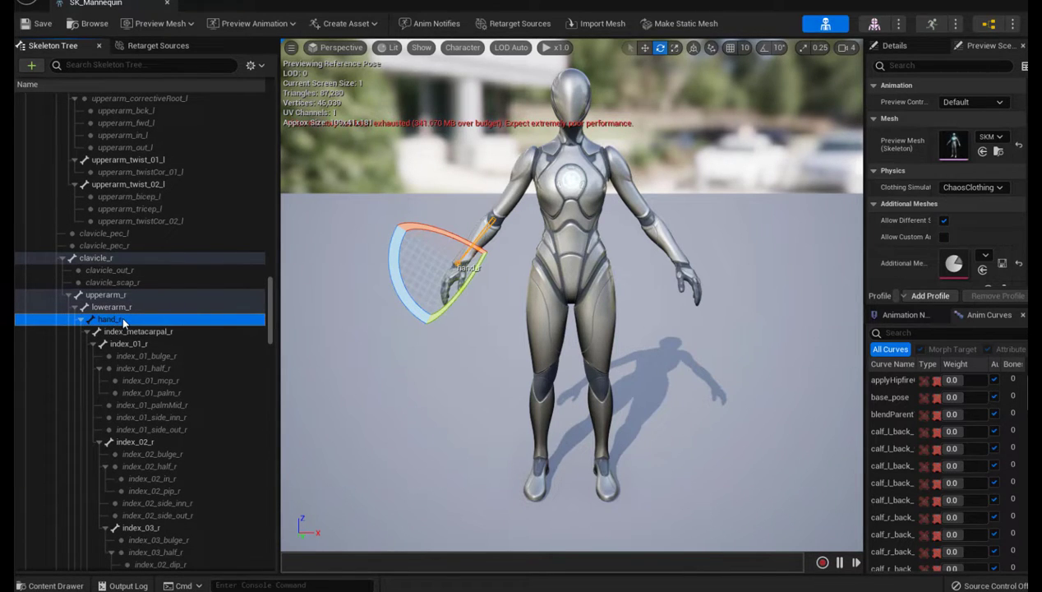
- Add a socket to hand_r and rename it from hand_rSocket to arma
{"action": "right_click", "coordinate": [123, 321]}
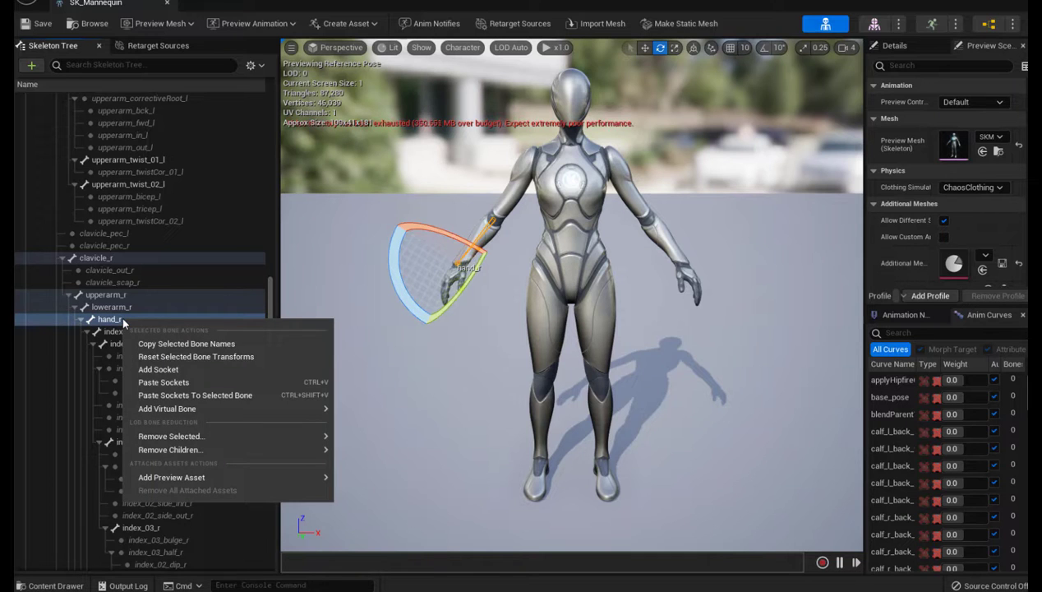
{"action": "left_click", "coordinate": [169, 371]}
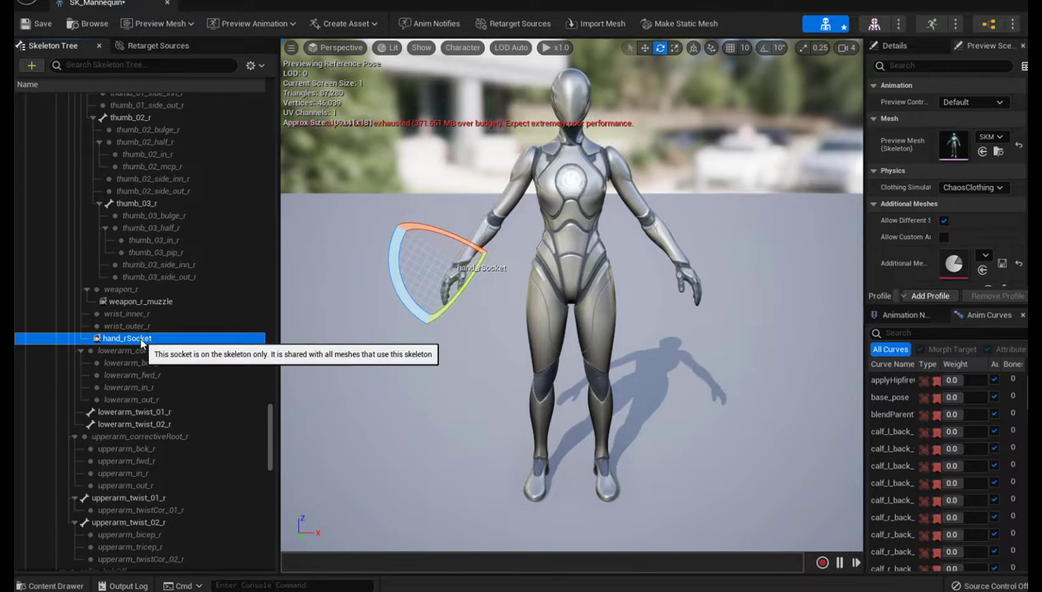
{"action": "left_click", "coordinate": [142, 344]}
{"action": "type", "text": "arma"}
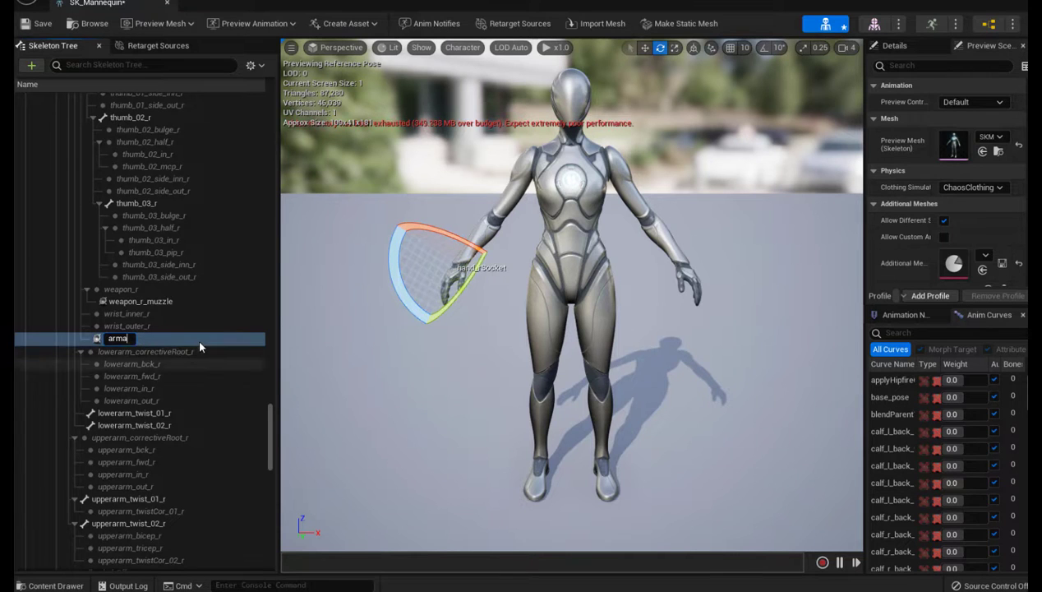
{"action": "key", "text": "Return"}
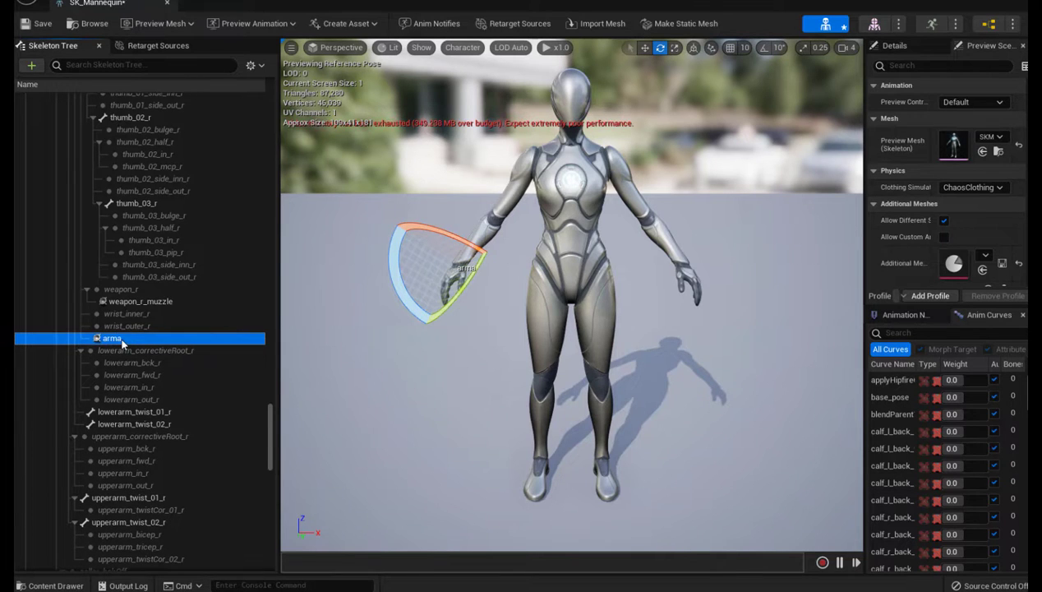
- Attach Pistols_A as a preview asset on the arma socket, found by searching 'pist'
{"action": "right_click", "coordinate": [124, 343]}
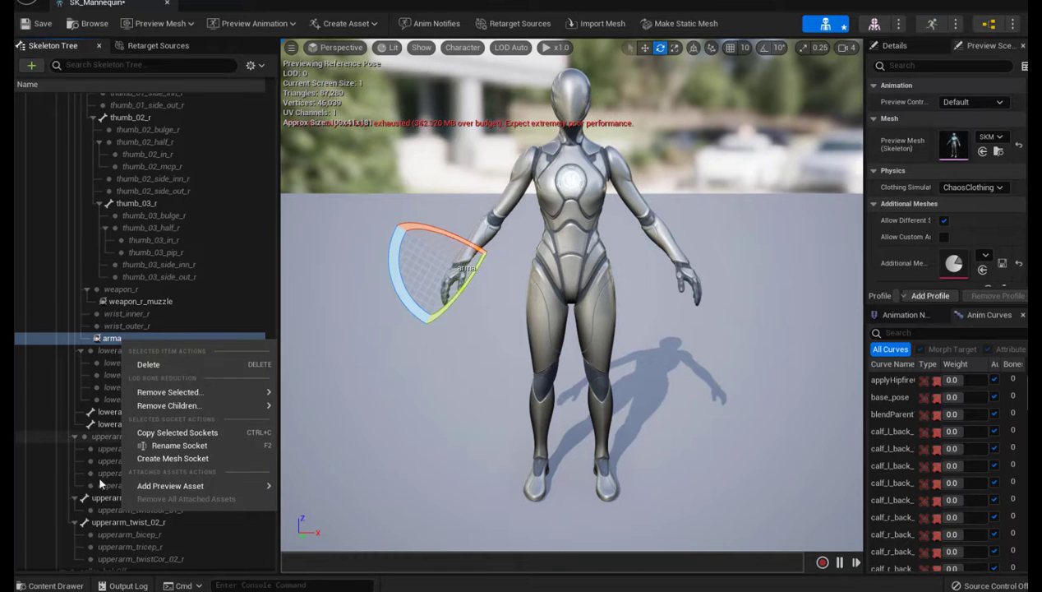
{"action": "mouse_move", "coordinate": [190, 487]}
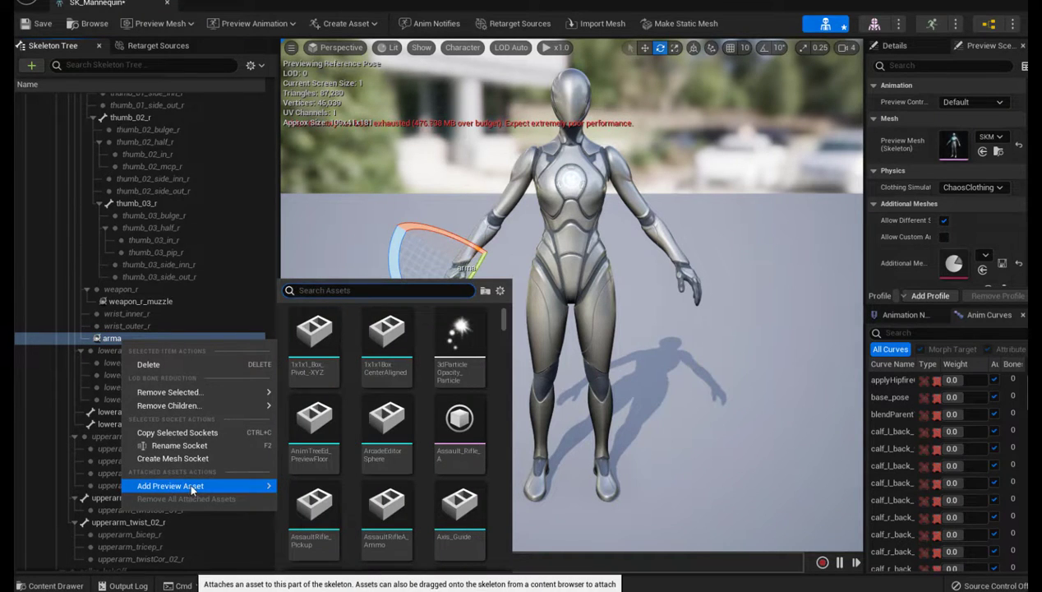
{"action": "type", "text": "p"}
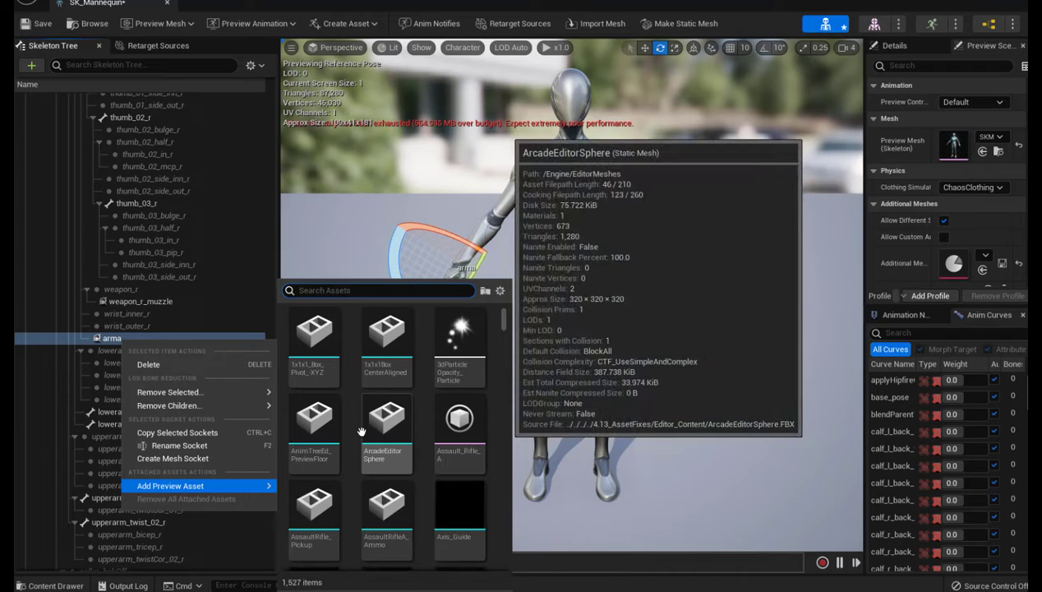
{"action": "type", "text": "ist"}
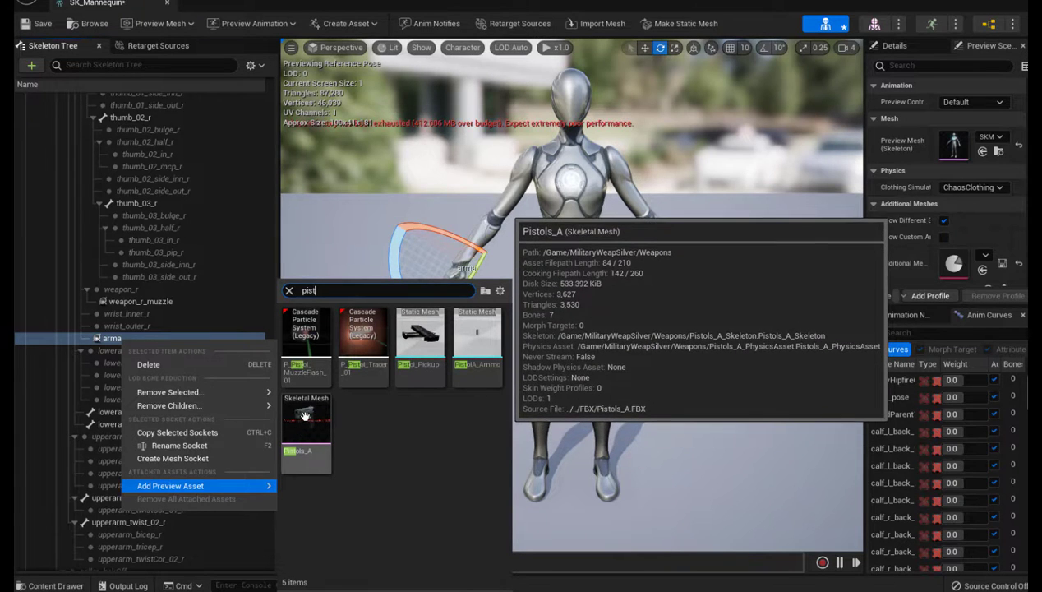
{"action": "left_click", "coordinate": [305, 415]}
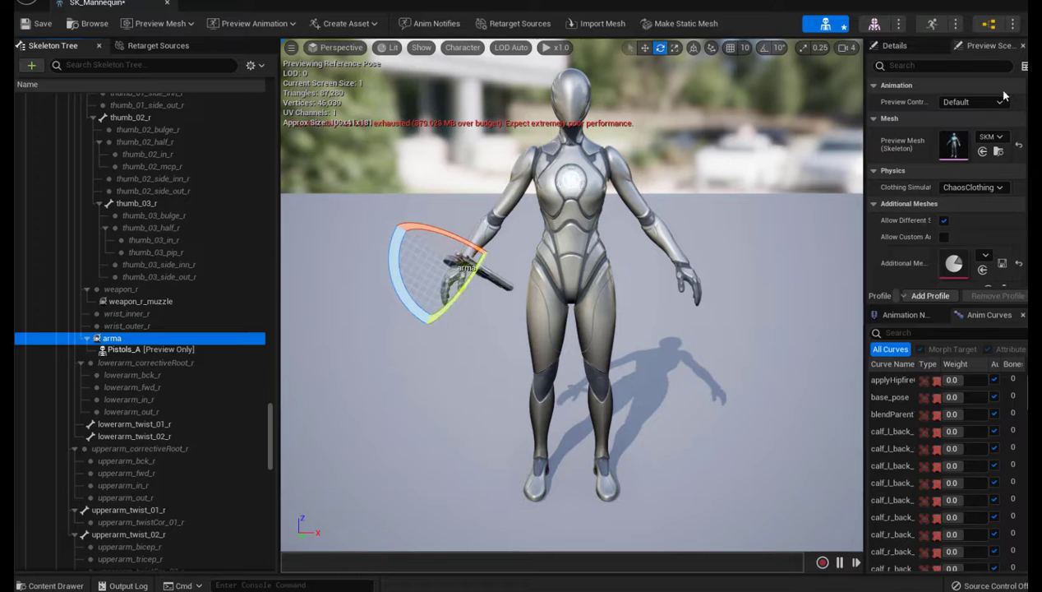
- Rotate the arma socket so the Pistols_A preview points muzzle-down
{"action": "left_click", "coordinate": [845, 49]}
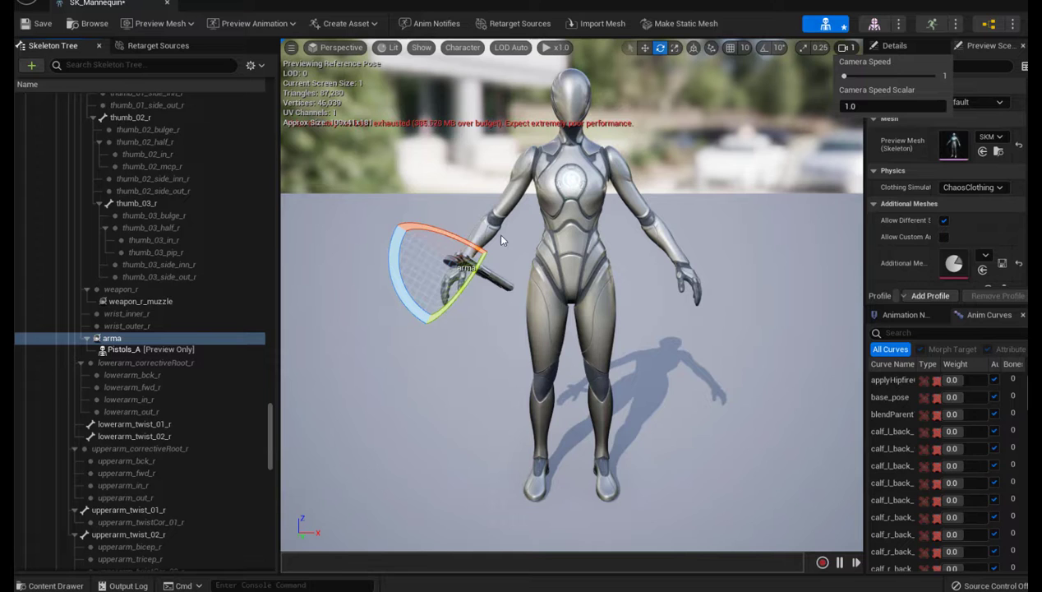
{"action": "left_click_drag", "start_coordinate": [457, 298], "coordinate": [492, 207]}
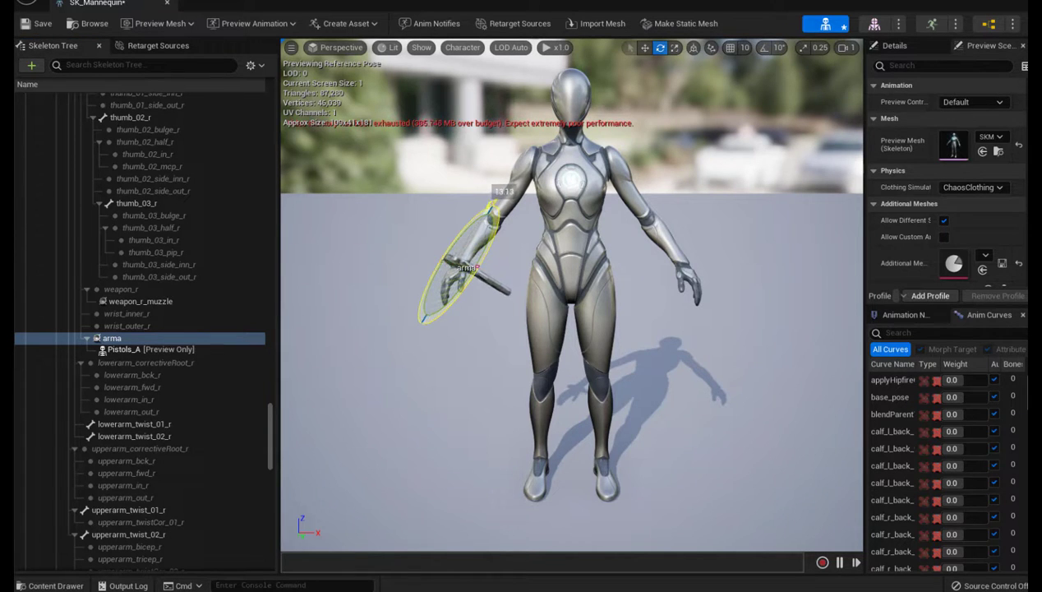
{"action": "left_click_drag", "start_coordinate": [448, 280], "coordinate": [415, 319]}
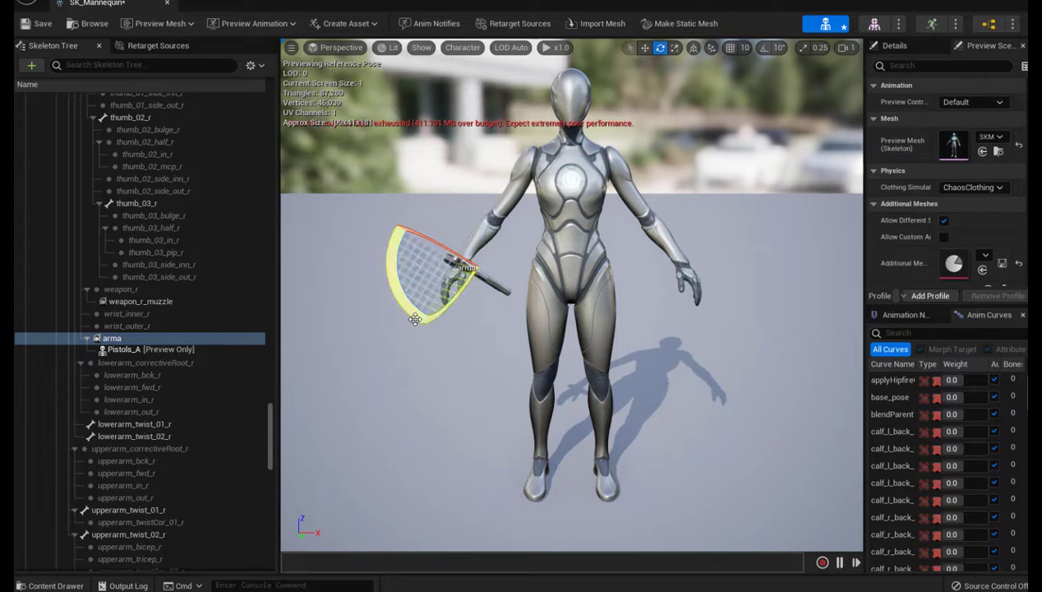
{"action": "mouse_move", "coordinate": [494, 201]}
{"action": "left_mouse_down"}
{"action": "mouse_move", "coordinate": [466, 331]}
{"action": "mouse_move", "coordinate": [518, 269]}
{"action": "left_mouse_up"}
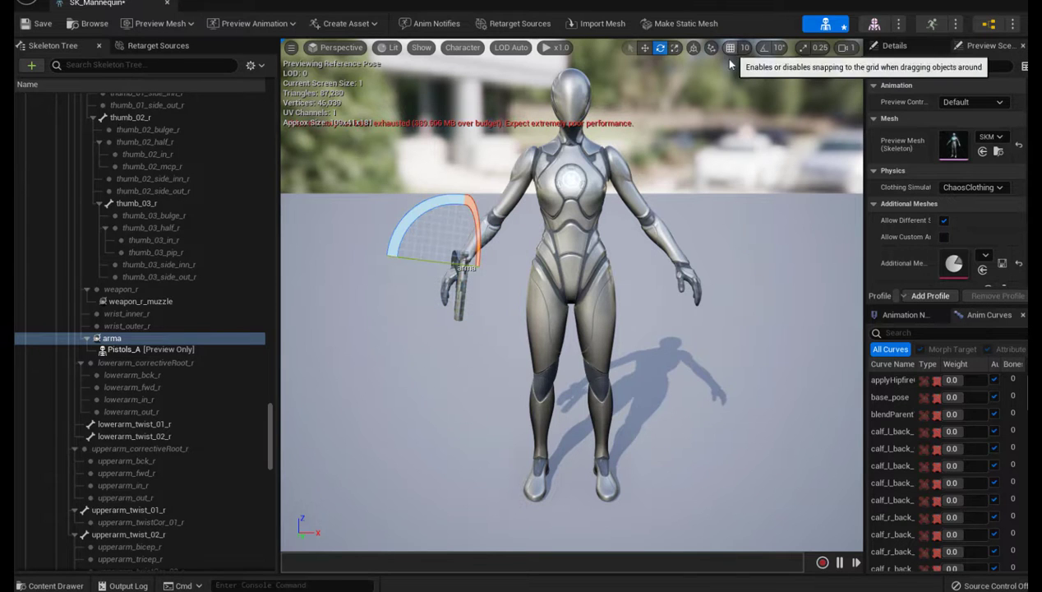
{"action": "mouse_move", "coordinate": [399, 371]}
{"action": "left_mouse_down"}
{"action": "mouse_move", "coordinate": [378, 328]}
{"action": "mouse_move", "coordinate": [378, 230]}
{"action": "mouse_move", "coordinate": [362, 247]}
{"action": "mouse_move", "coordinate": [503, 272]}
{"action": "left_mouse_up"}
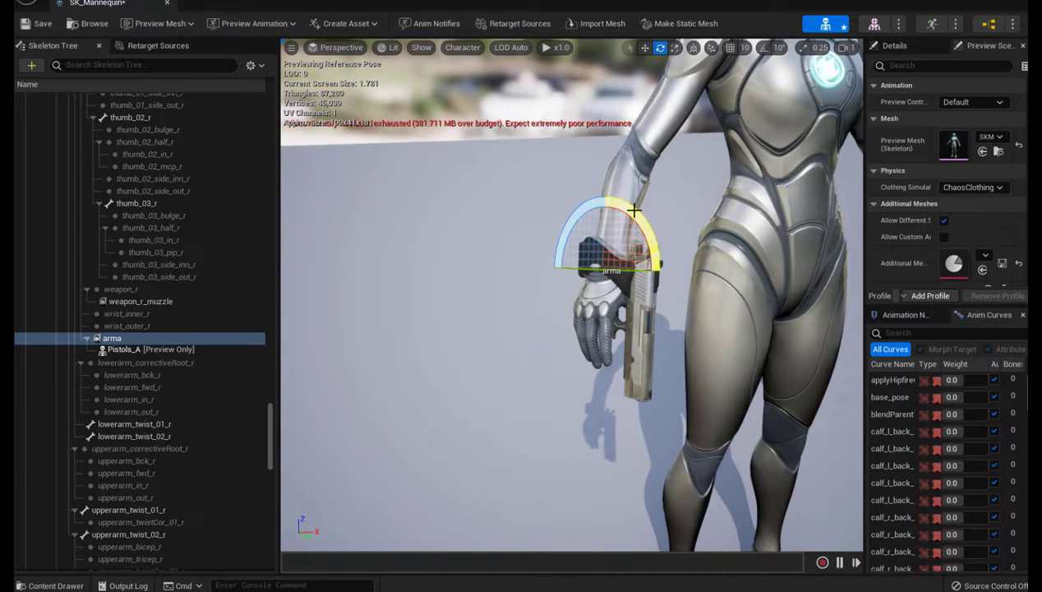
- Move the arma socket down so the pistol sits gripped in the right palm
{"action": "left_click", "coordinate": [645, 47]}
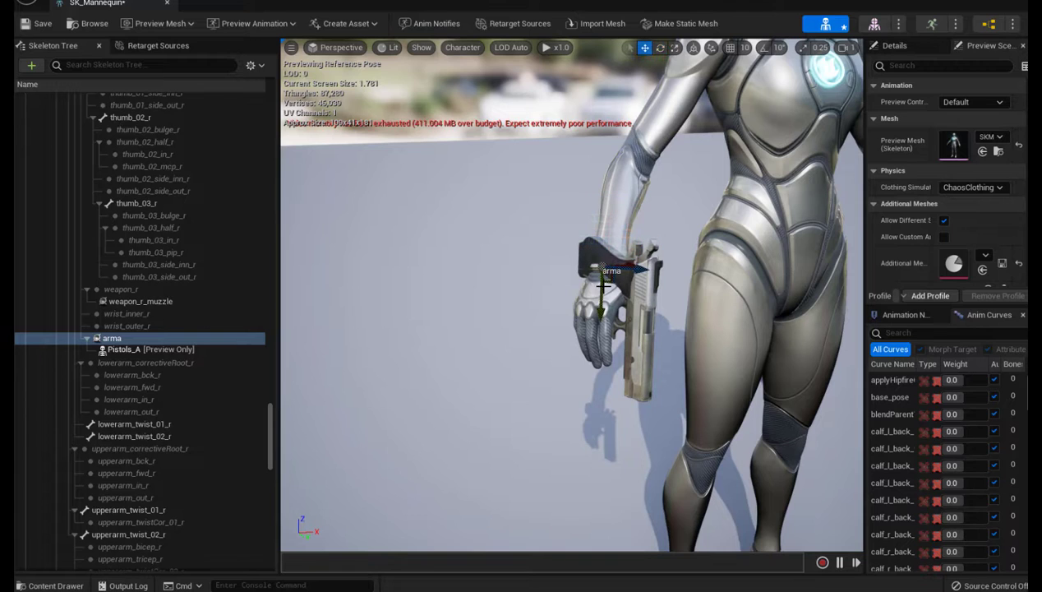
{"action": "left_click_drag", "start_coordinate": [601, 300], "coordinate": [606, 347]}
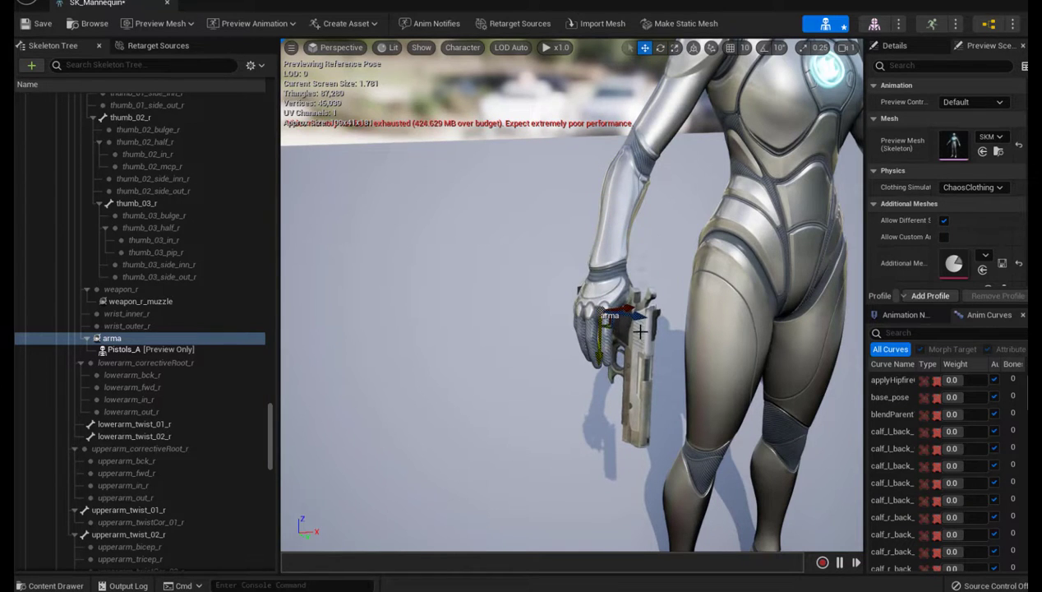
{"action": "left_click_drag", "start_coordinate": [638, 321], "coordinate": [634, 317]}
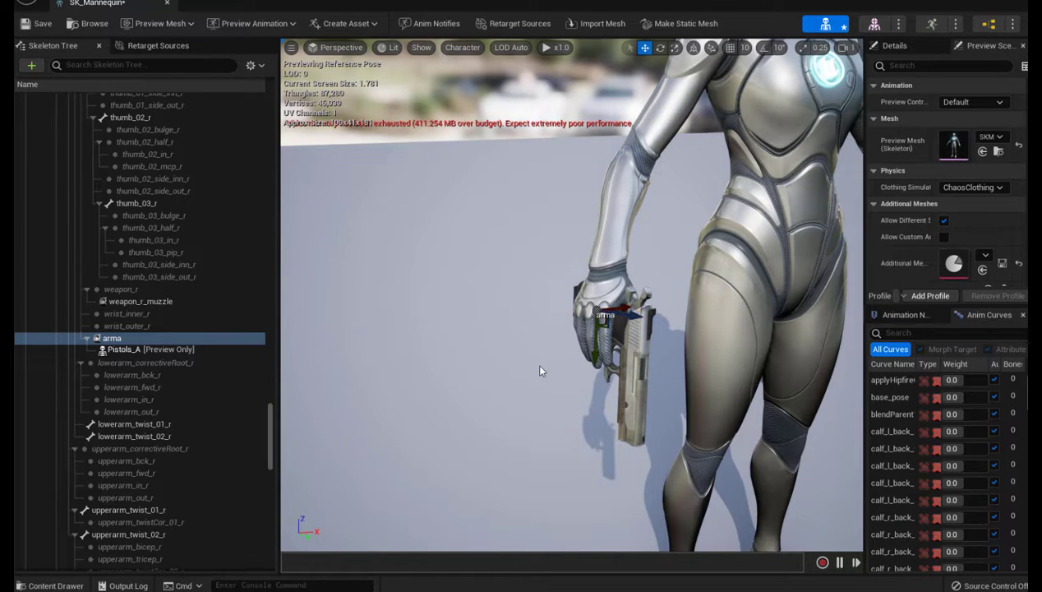
{"action": "scroll", "coordinate": [539, 371], "scroll_direction": "down", "scroll_amount": 4}
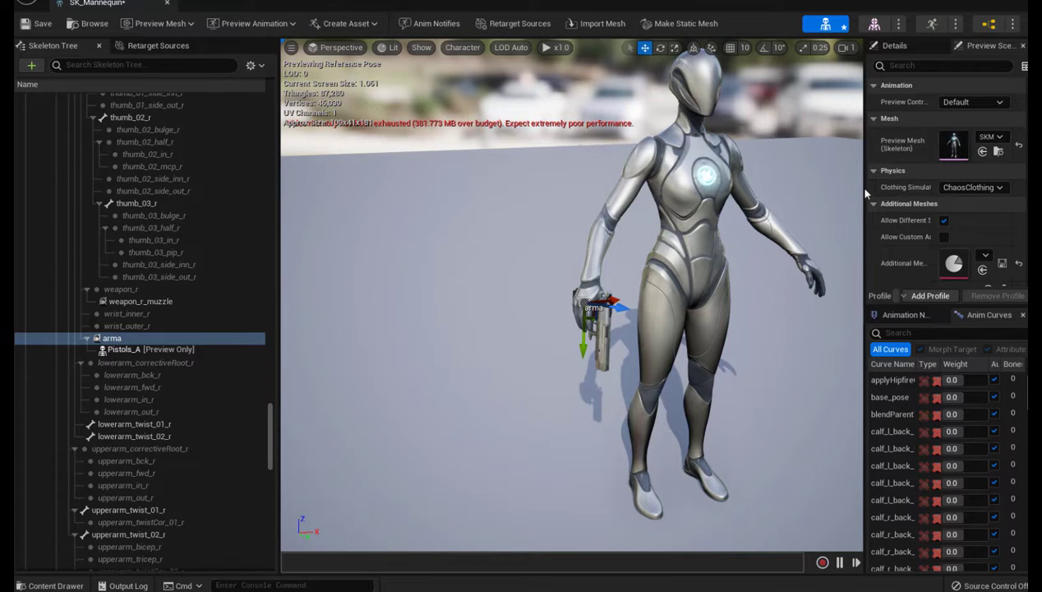
{"action": "left_click_drag", "start_coordinate": [825, 195], "coordinate": [764, 196]}
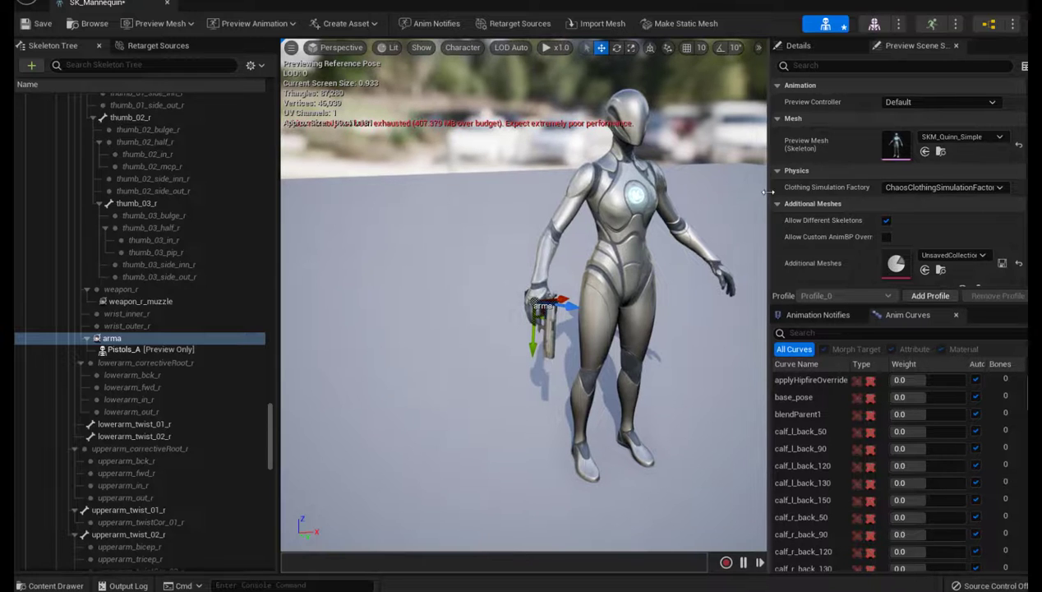
- Open BS_MM_WalkRun, pause it, then find and open Equip_Pistol_Standing_Retargeted via a 'pis' search
{"action": "left_click", "coordinate": [941, 26]}
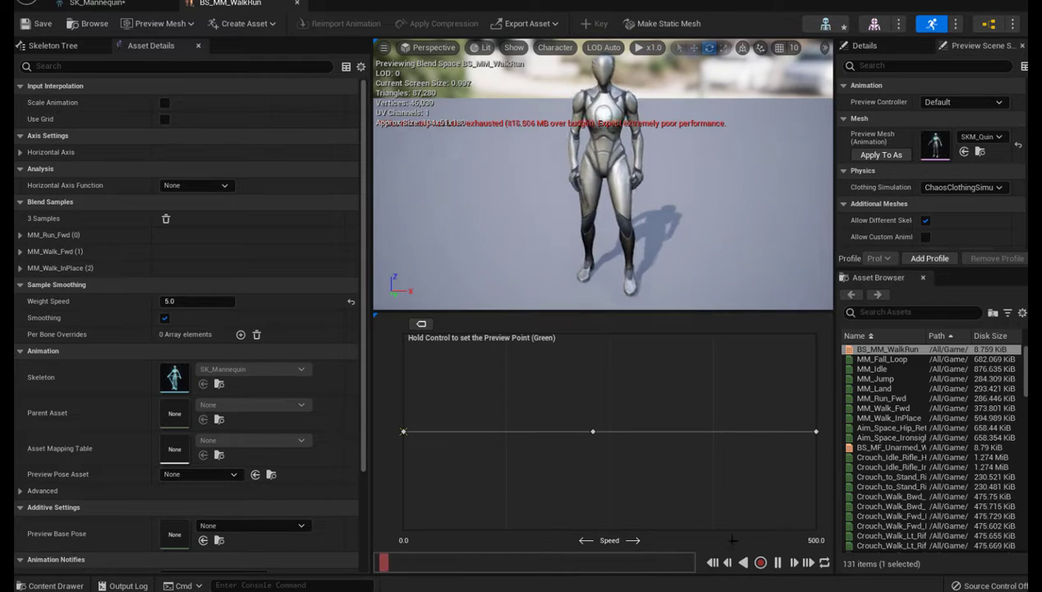
{"action": "left_click", "coordinate": [778, 563]}
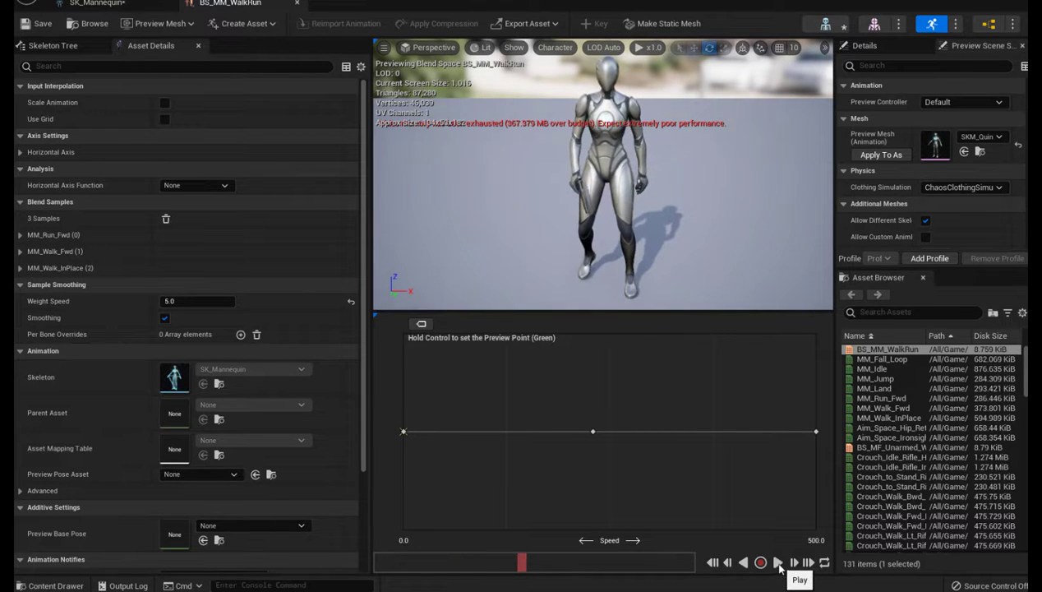
{"action": "left_click", "coordinate": [904, 312]}
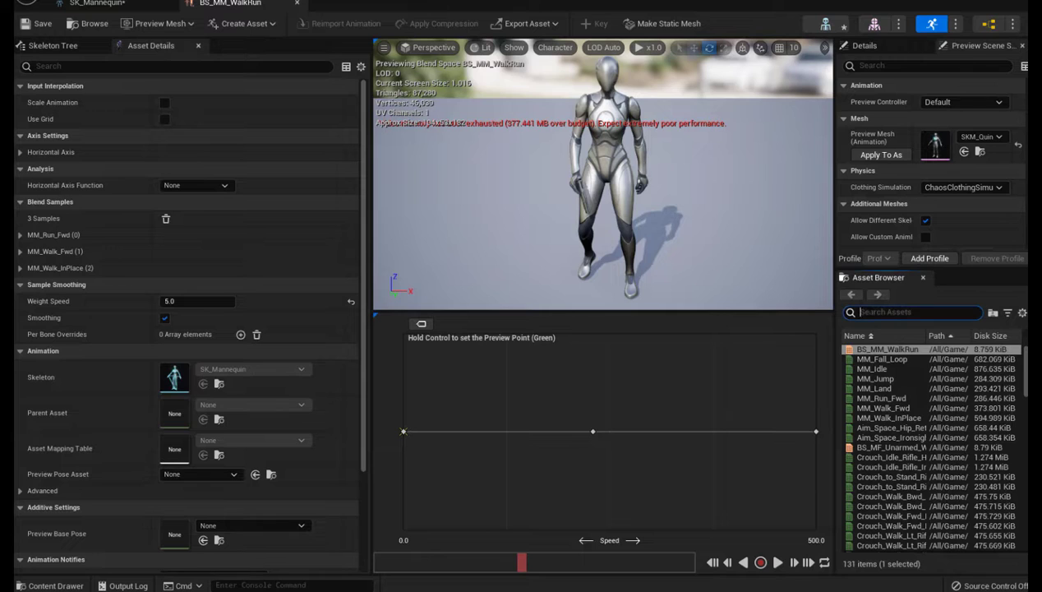
{"action": "type", "text": "pis"}
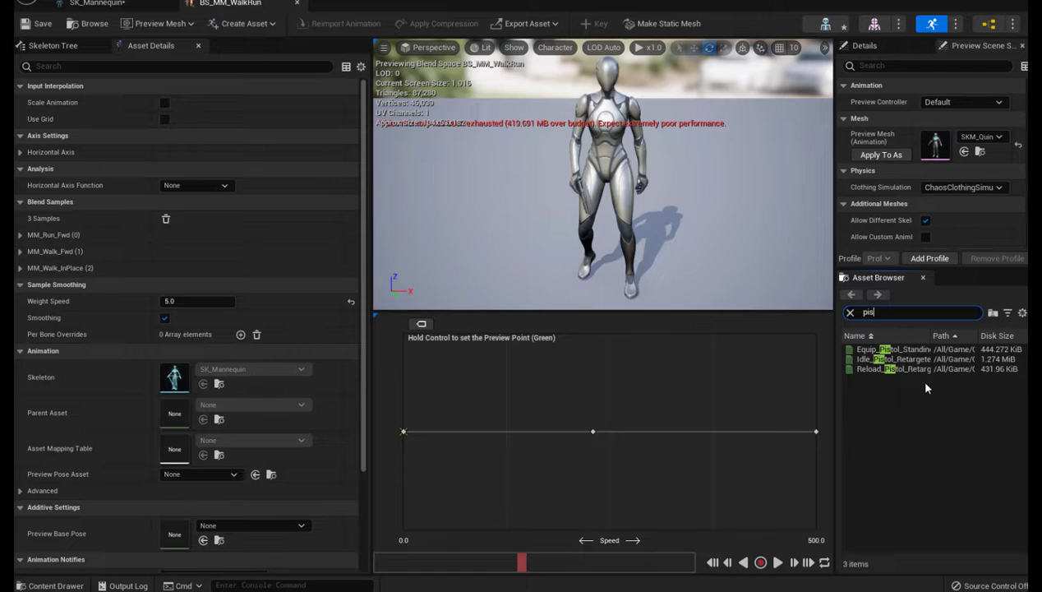
{"action": "left_click", "coordinate": [914, 349]}
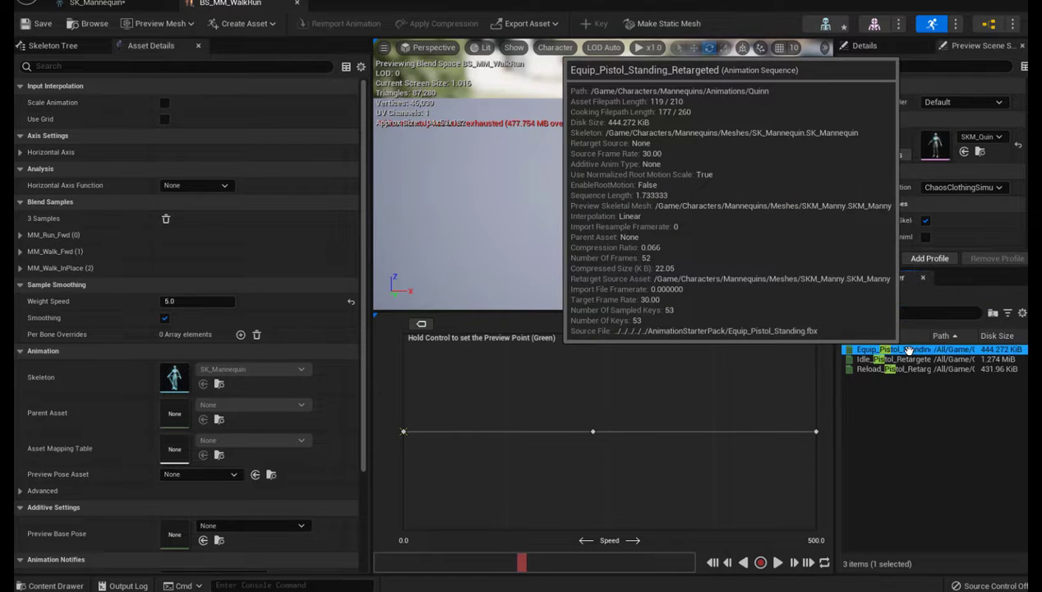
{"action": "mouse_move", "coordinate": [889, 350]}
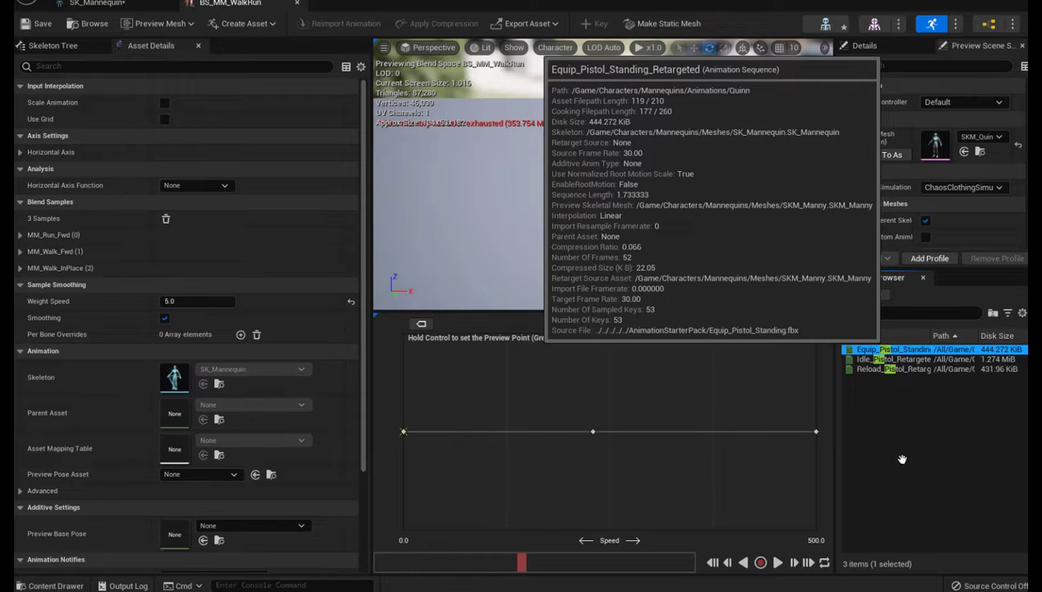
{"action": "key", "text": "Return"}
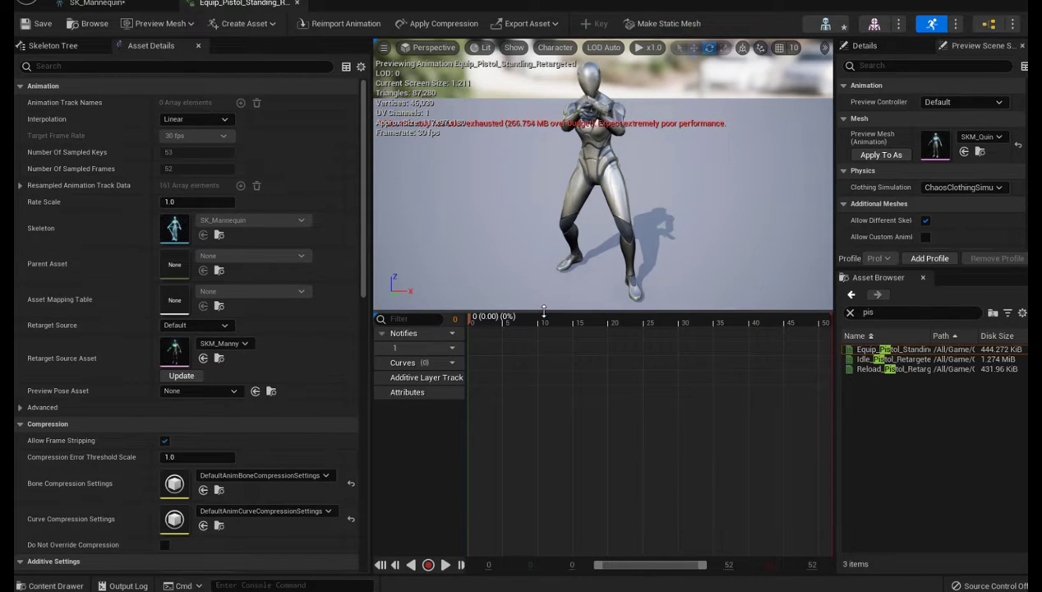
- Enlarge the preview viewport over the timeline and frame the mannequin close up
{"action": "left_click_drag", "start_coordinate": [543, 311], "coordinate": [550, 456]}
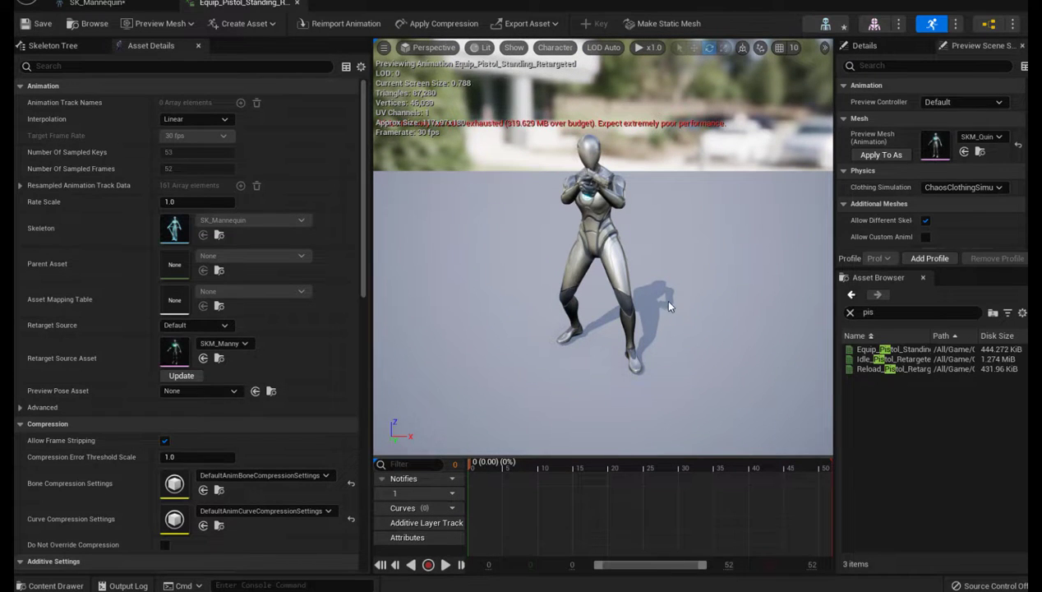
{"action": "right_click_drag", "start_coordinate": [661, 298], "coordinate": [662, 246]}
{"action": "key", "text": "f"}
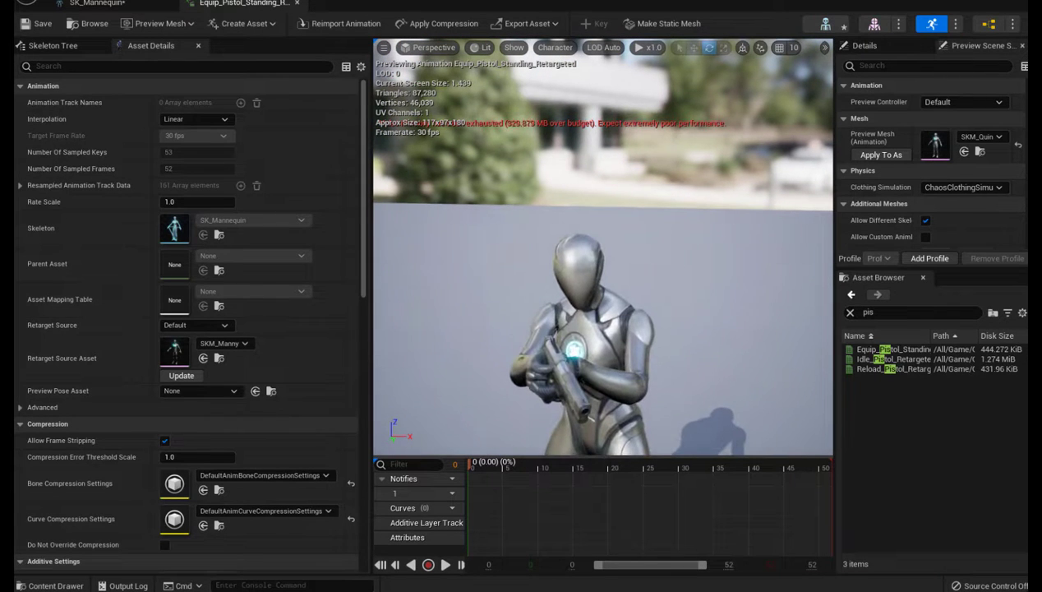
{"action": "scroll", "coordinate": [675, 291], "scroll_direction": "up", "scroll_amount": 2}
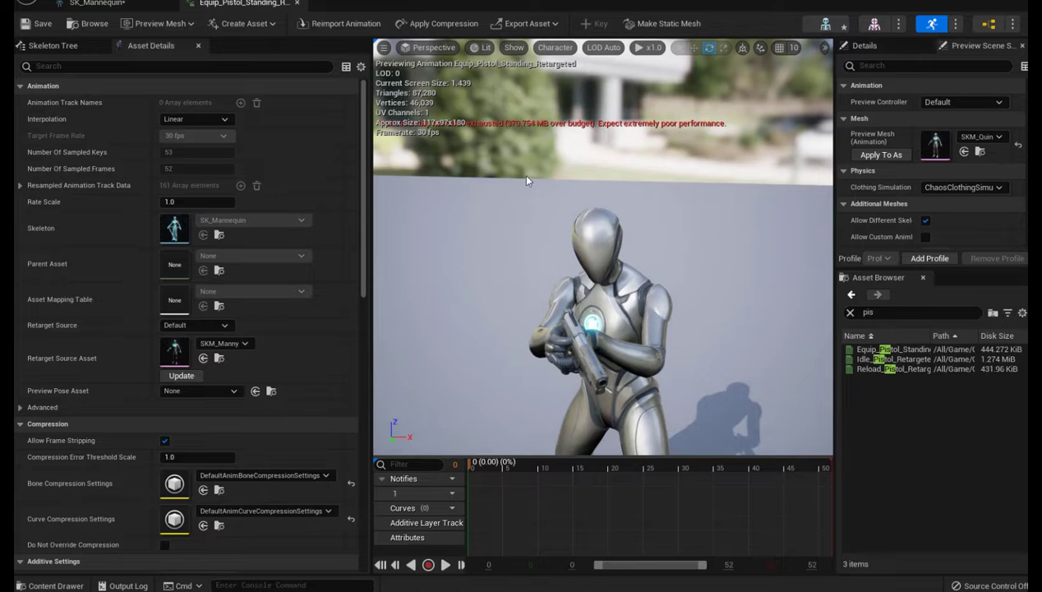
- Show the Skeleton Tree and scroll down to the arma socket carrying Pistols_A
{"action": "left_click", "coordinate": [54, 45]}
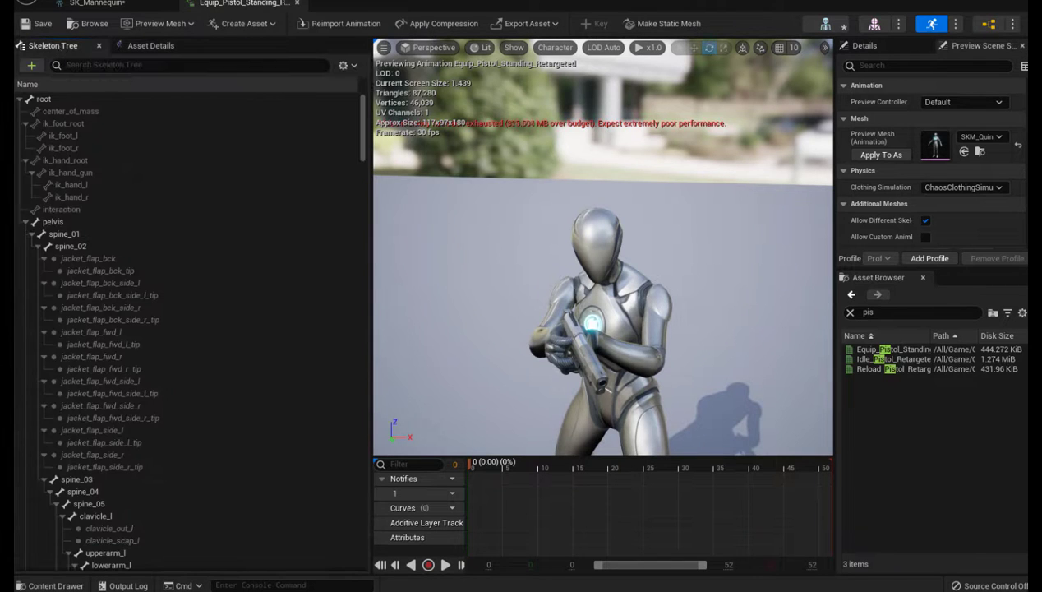
{"action": "scroll", "coordinate": [366, 308], "scroll_direction": "down", "scroll_amount": 1}
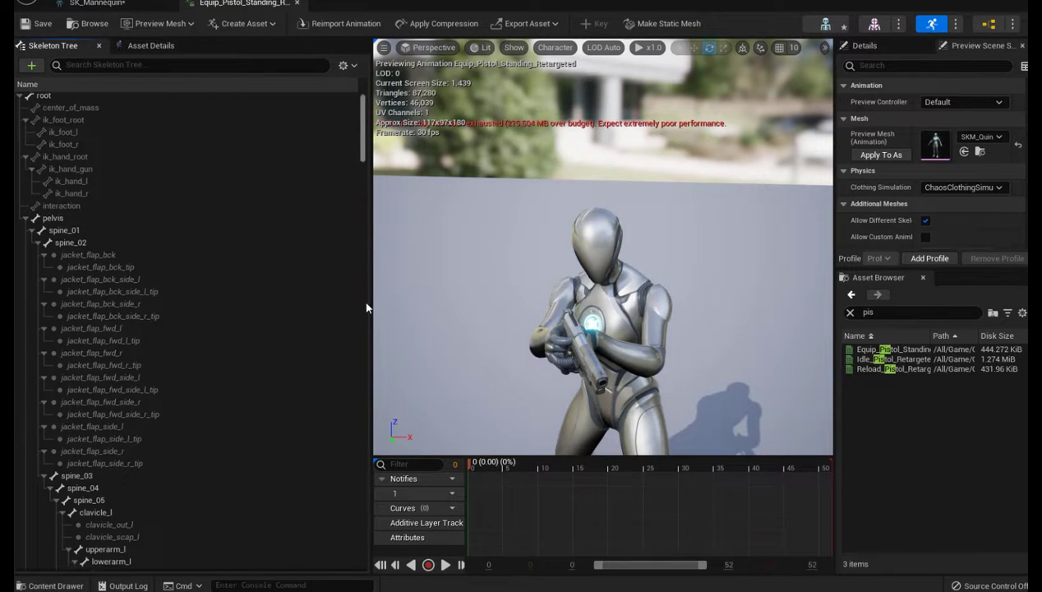
{"action": "scroll", "coordinate": [351, 368], "scroll_direction": "down", "scroll_amount": 10}
{"action": "scroll", "coordinate": [350, 368], "scroll_direction": "down", "scroll_amount": 5}
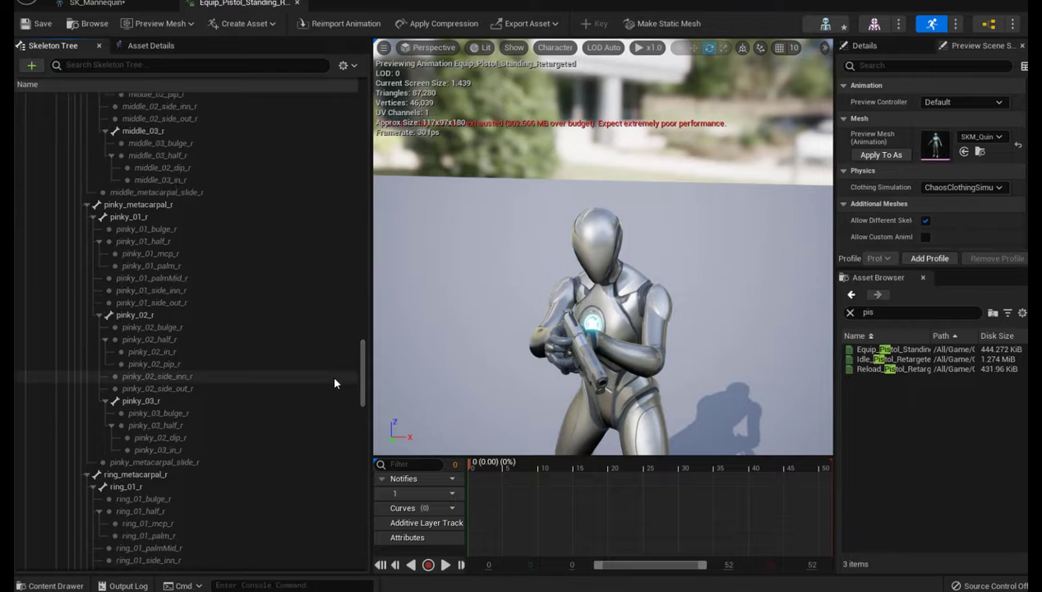
{"action": "scroll", "coordinate": [272, 383], "scroll_direction": "down", "scroll_amount": 2}
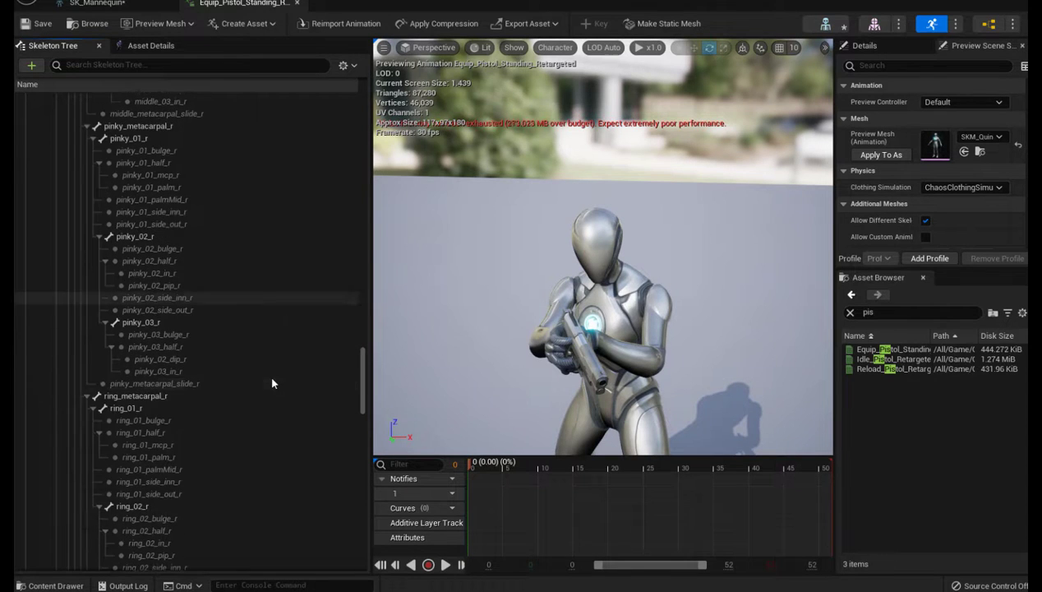
{"action": "scroll", "coordinate": [272, 383], "scroll_direction": "down", "scroll_amount": 2}
{"action": "scroll", "coordinate": [272, 383], "scroll_direction": "down", "scroll_amount": 2}
{"action": "scroll", "coordinate": [272, 382], "scroll_direction": "down", "scroll_amount": 1}
{"action": "scroll", "coordinate": [272, 383], "scroll_direction": "down", "scroll_amount": 2}
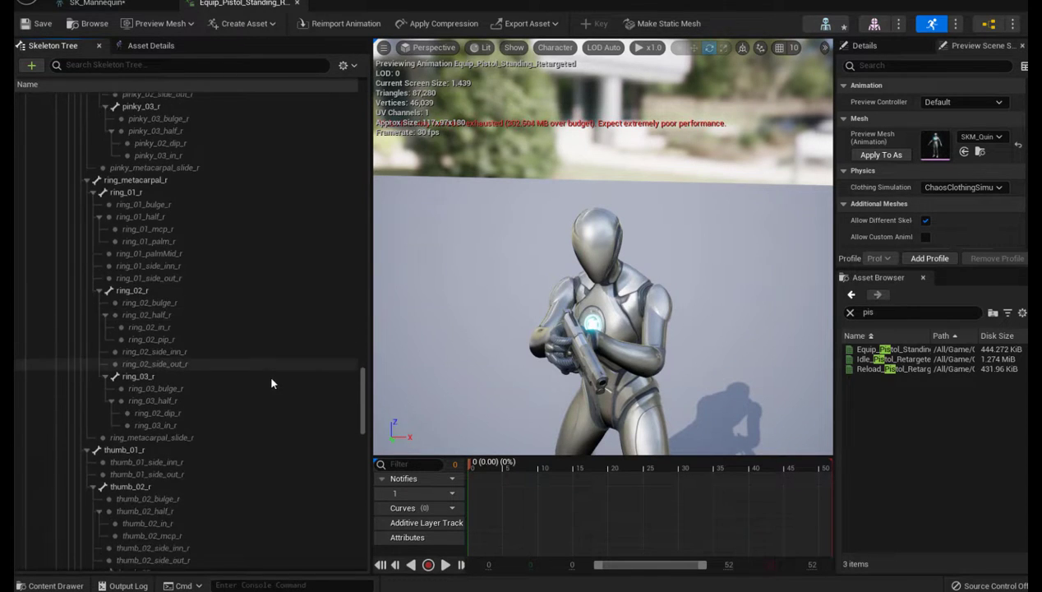
{"action": "scroll", "coordinate": [272, 383], "scroll_direction": "down", "scroll_amount": 2}
{"action": "scroll", "coordinate": [272, 383], "scroll_direction": "down", "scroll_amount": 1}
{"action": "scroll", "coordinate": [272, 383], "scroll_direction": "down", "scroll_amount": 3}
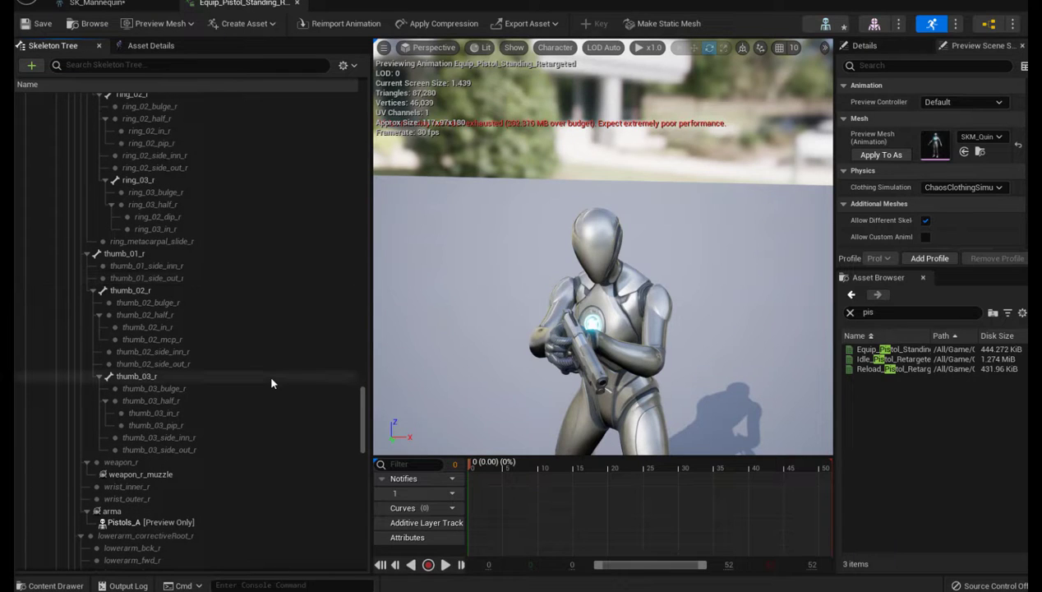
- Select the arma socket and rotate it so the pistol points forward in the hands
{"action": "left_click", "coordinate": [116, 516]}
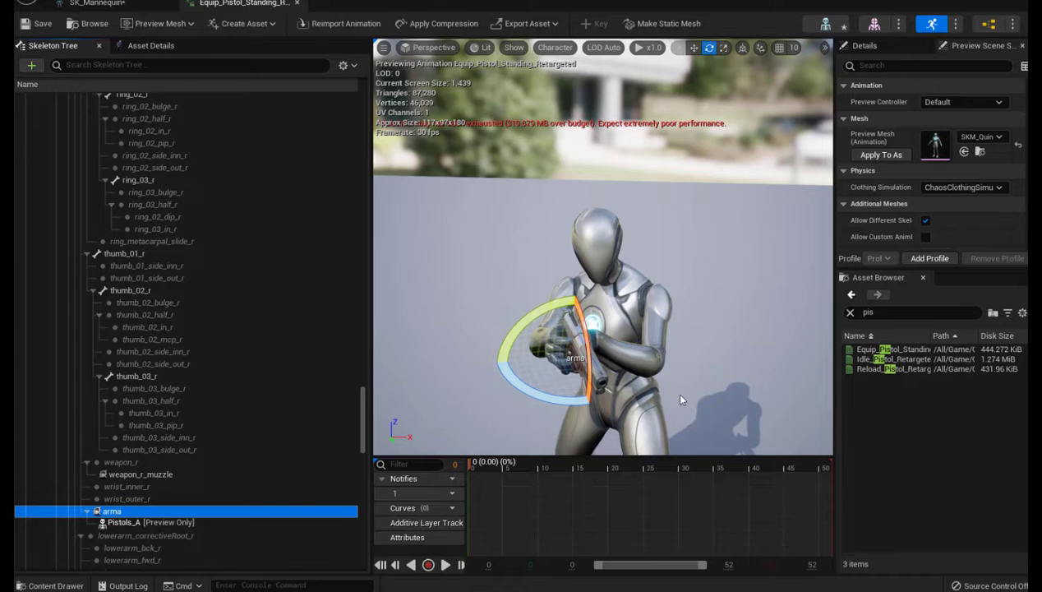
{"action": "mouse_move", "coordinate": [693, 384]}
{"action": "left_mouse_down"}
{"action": "mouse_move", "coordinate": [575, 395]}
{"action": "mouse_move", "coordinate": [706, 393]}
{"action": "left_mouse_up"}
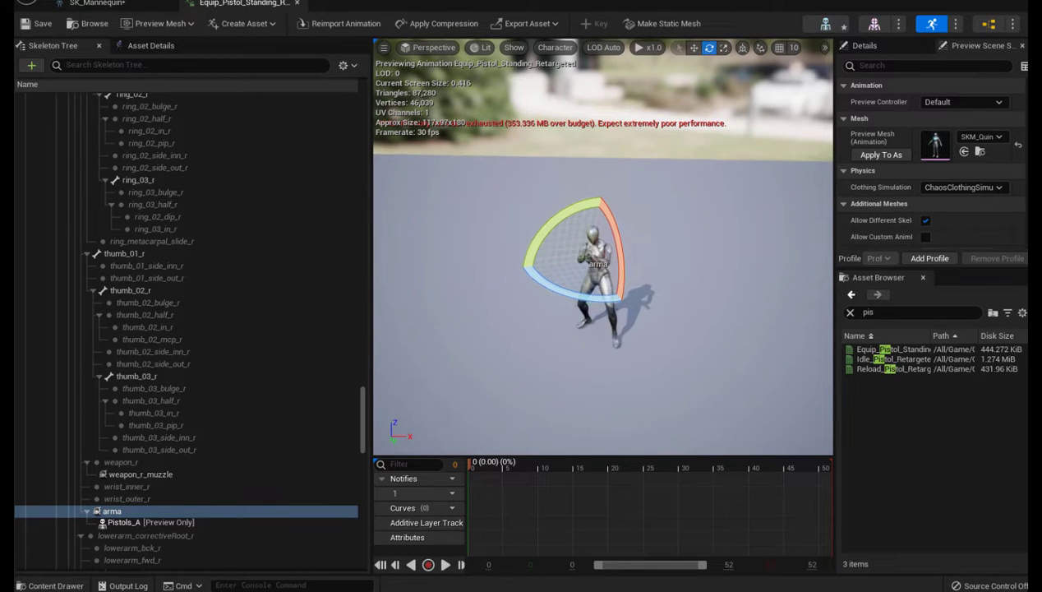
{"action": "scroll", "coordinate": [592, 288], "scroll_direction": "up", "scroll_amount": 2}
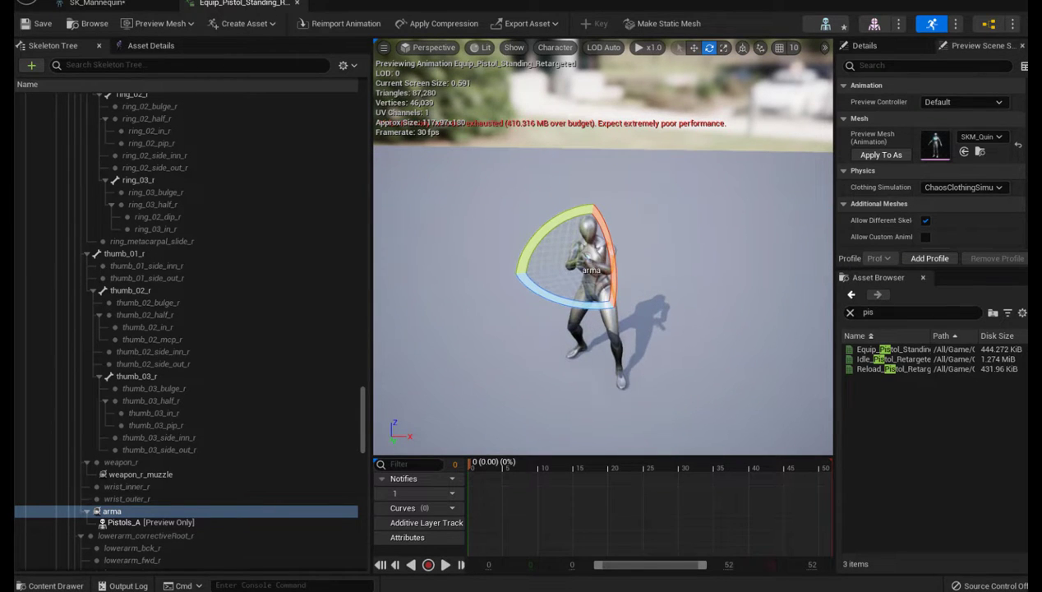
{"action": "scroll", "coordinate": [592, 287], "scroll_direction": "up", "scroll_amount": 2}
{"action": "scroll", "coordinate": [591, 288], "scroll_direction": "up", "scroll_amount": 3}
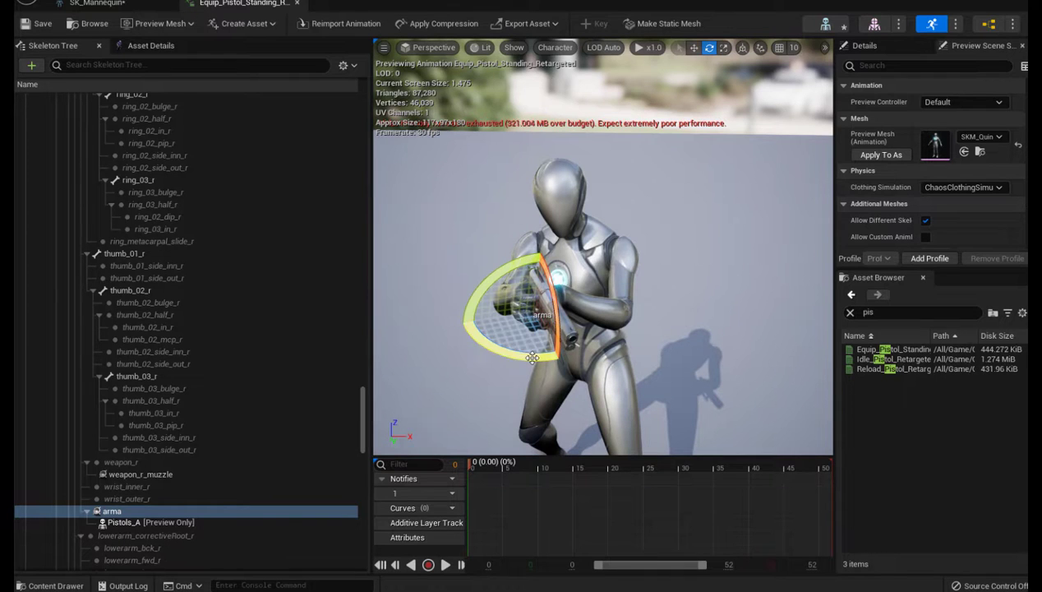
{"action": "left_click_drag", "start_coordinate": [532, 358], "coordinate": [604, 321]}
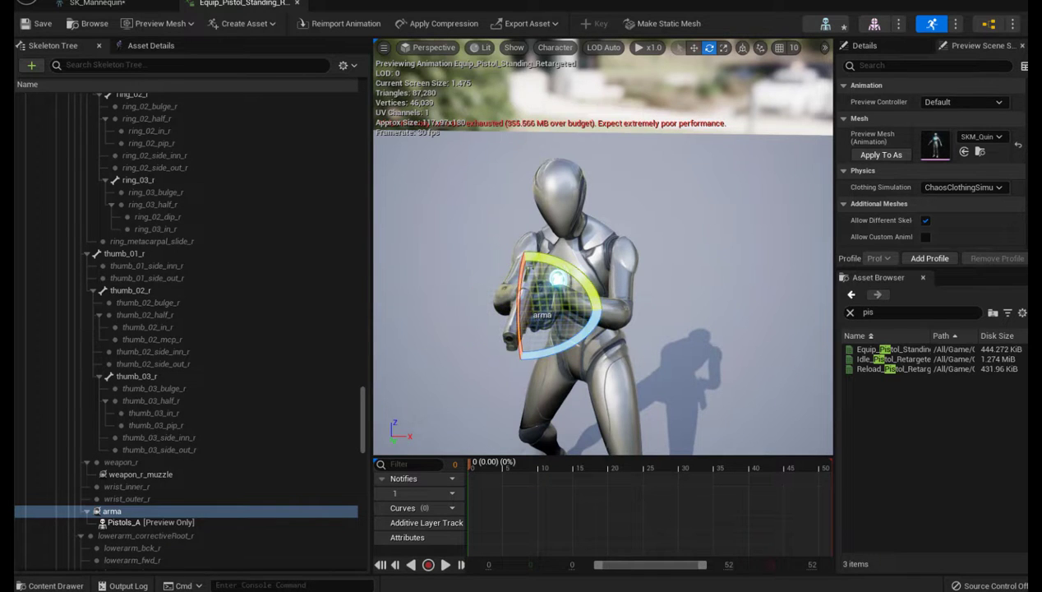
{"action": "mouse_move", "coordinate": [604, 322]}
{"action": "right_mouse_down"}
{"action": "mouse_move", "coordinate": [510, 312]}
{"action": "mouse_move", "coordinate": [526, 345]}
{"action": "mouse_move", "coordinate": [493, 345]}
{"action": "right_mouse_up"}
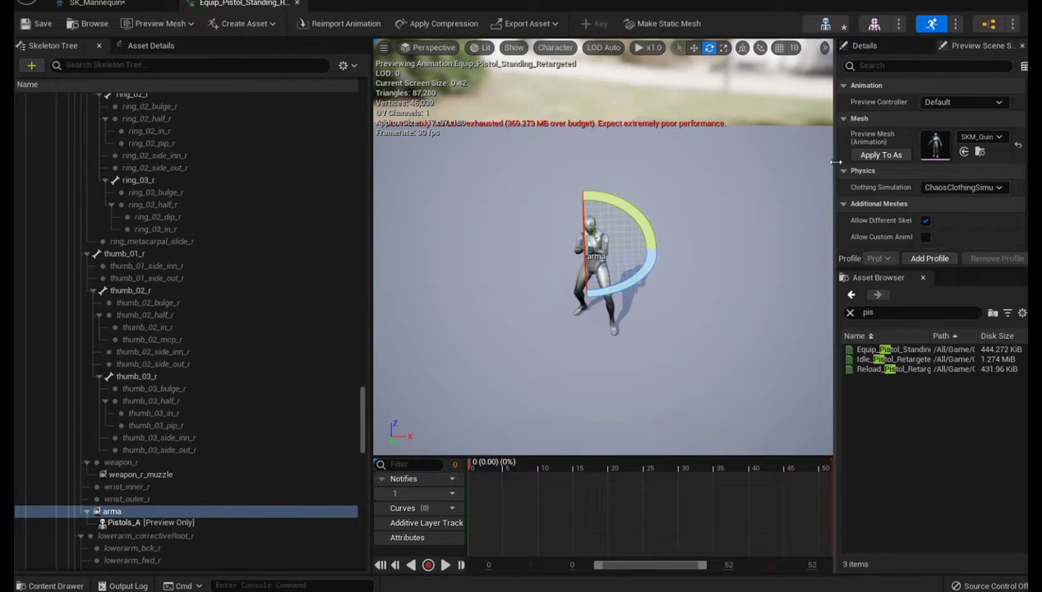
- Widen the preview viewport by narrowing the side panels and check the camera speed
{"action": "left_click_drag", "start_coordinate": [873, 167], "coordinate": [887, 169]}
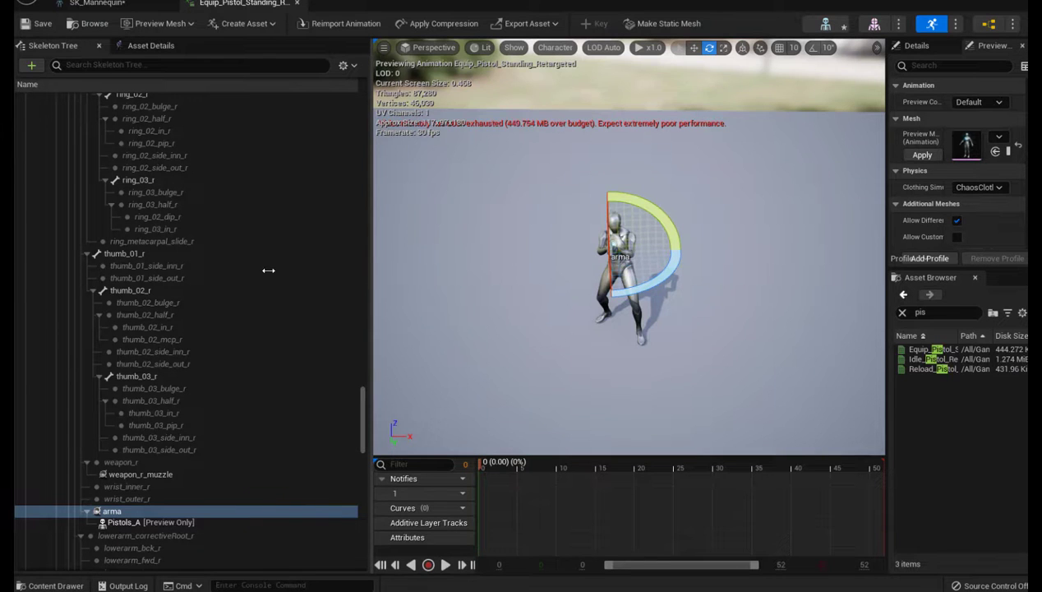
{"action": "left_click_drag", "start_coordinate": [268, 269], "coordinate": [201, 270]}
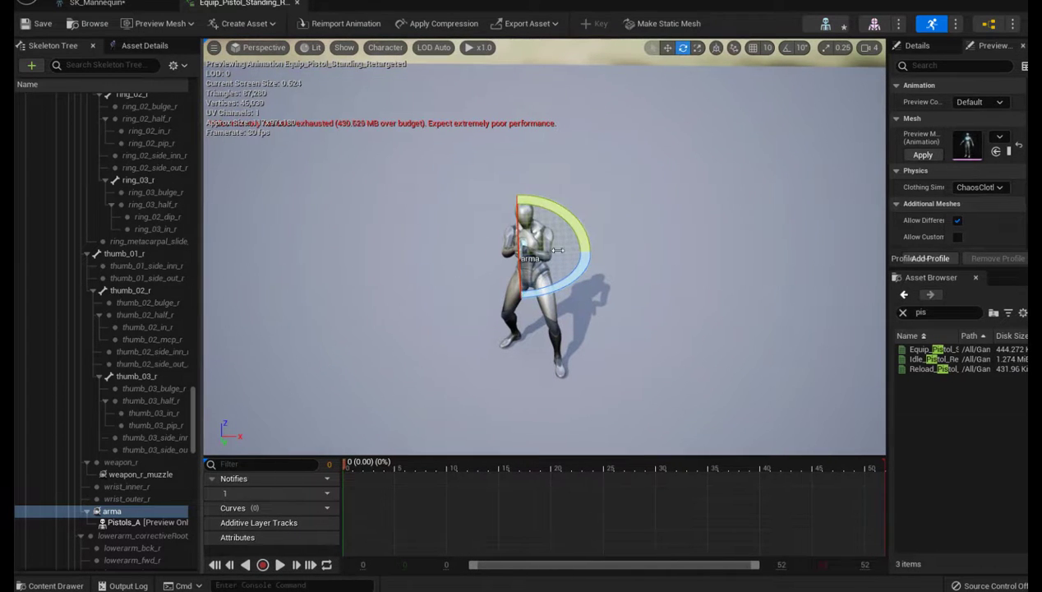
{"action": "left_click", "coordinate": [873, 50]}
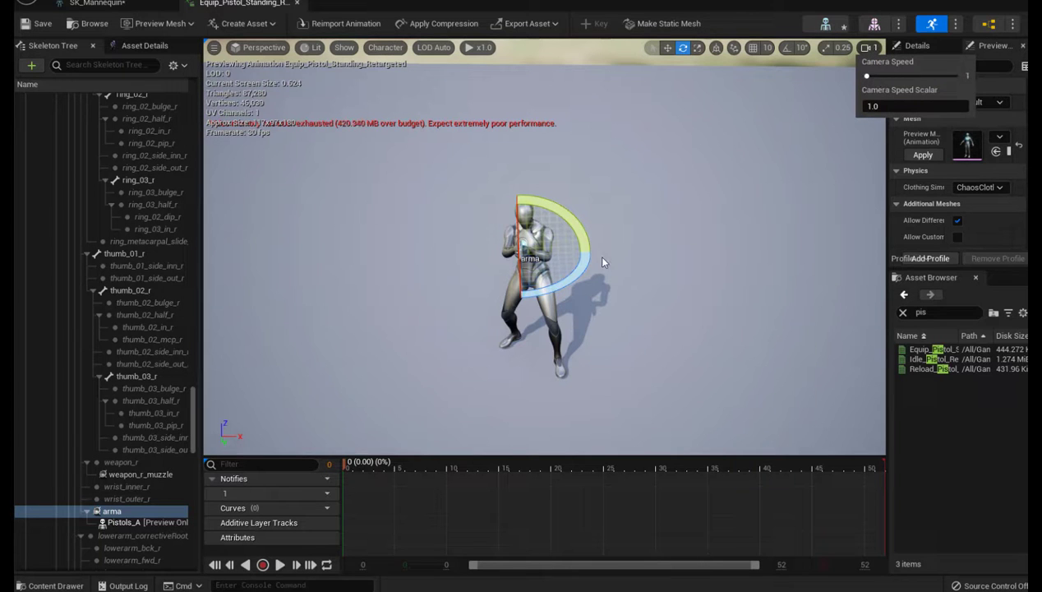
{"action": "right_click_drag", "start_coordinate": [600, 265], "coordinate": [601, 265]}
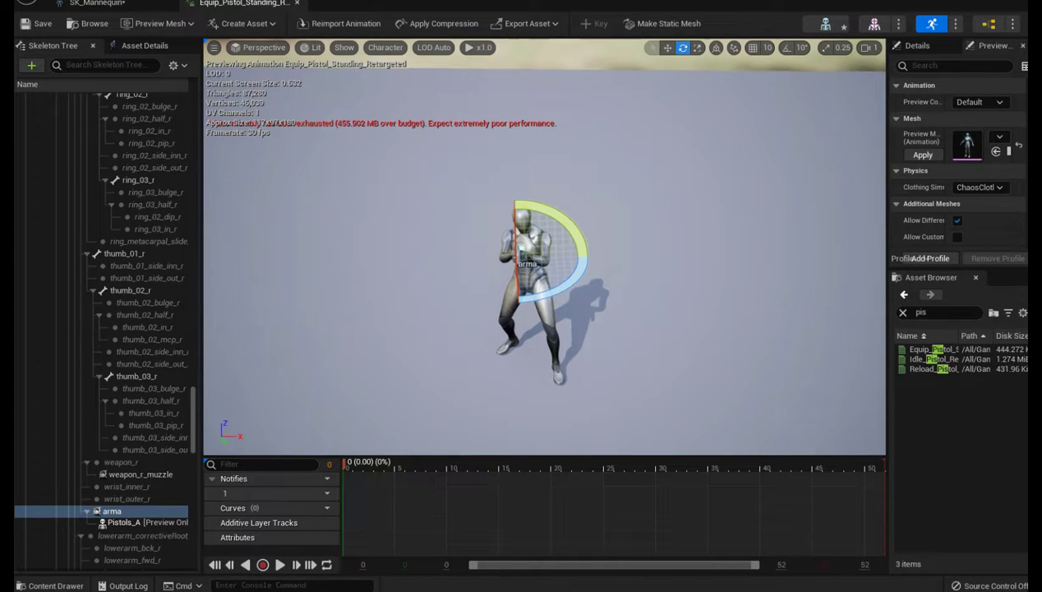
- Fly the camera in until the pistol in the right hand is closely framed
{"action": "key", "text": "w"}
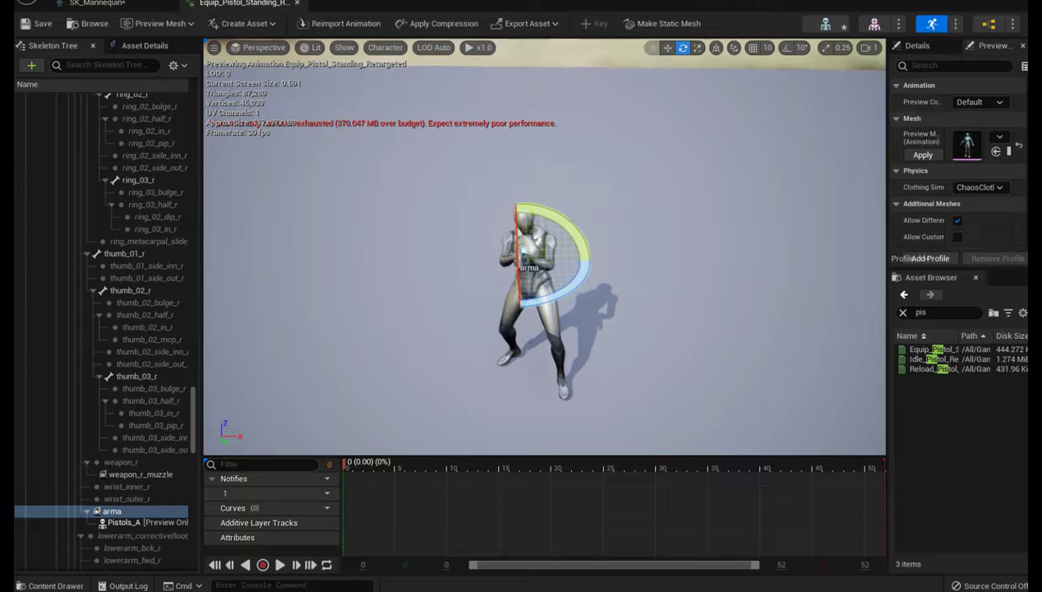
{"action": "key", "text": "w"}
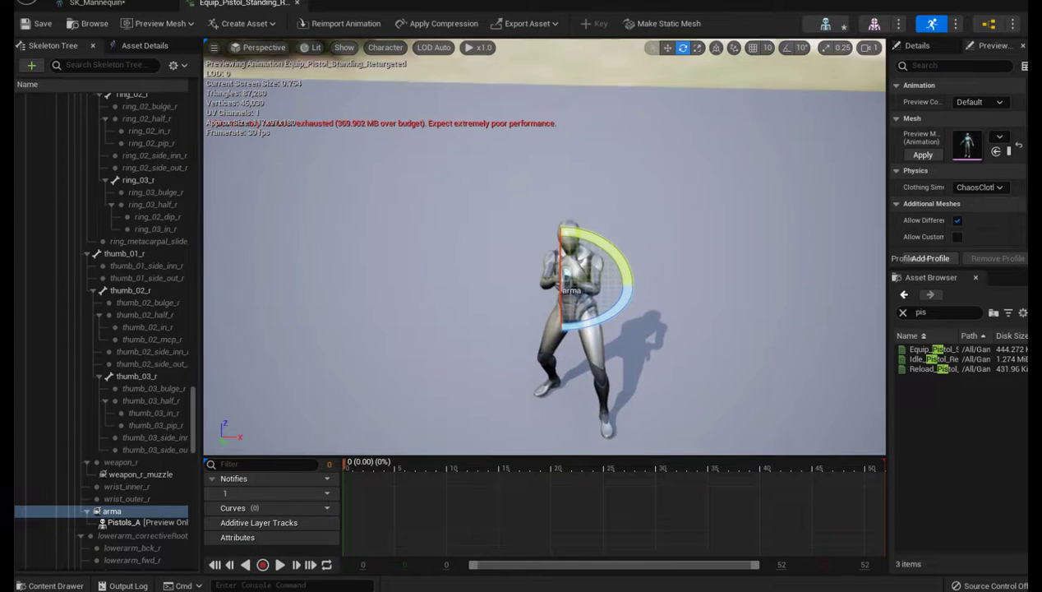
{"action": "key", "text": "w"}
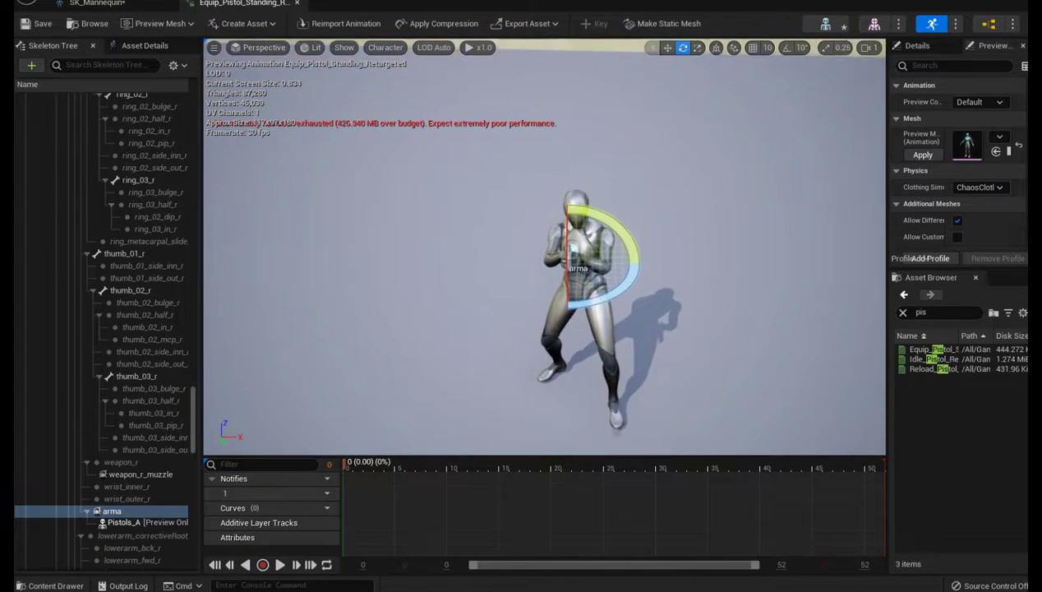
{"action": "key", "text": "w"}
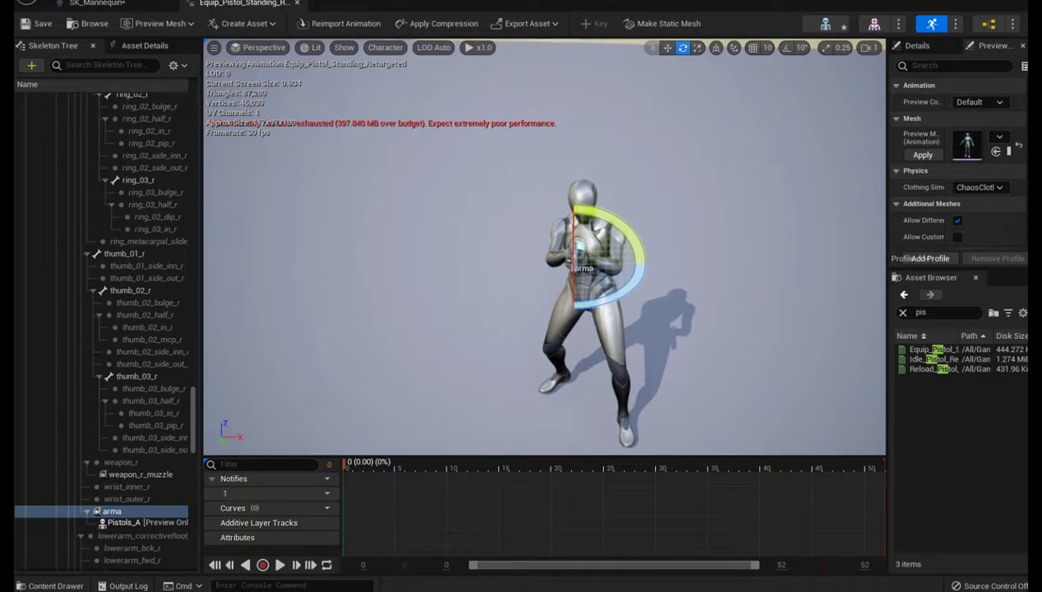
{"action": "key", "text": "w"}
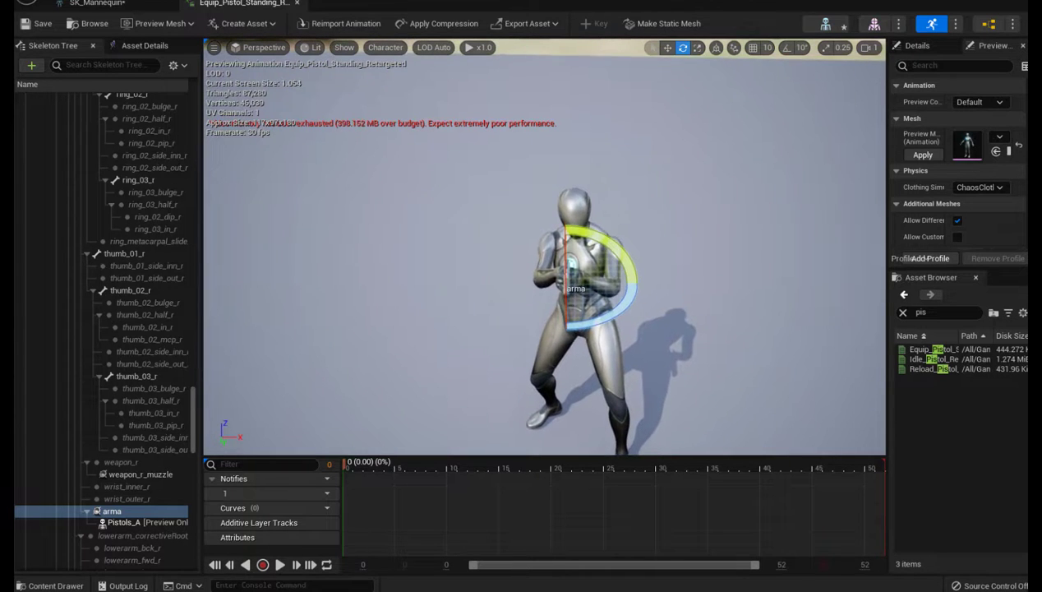
{"action": "key", "text": "w"}
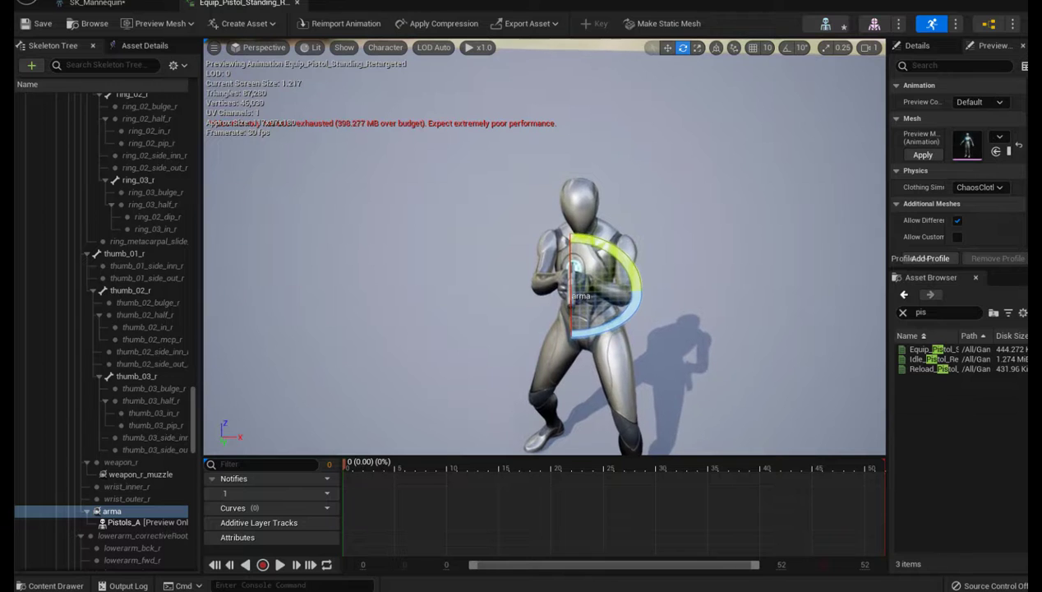
{"action": "key", "text": "w"}
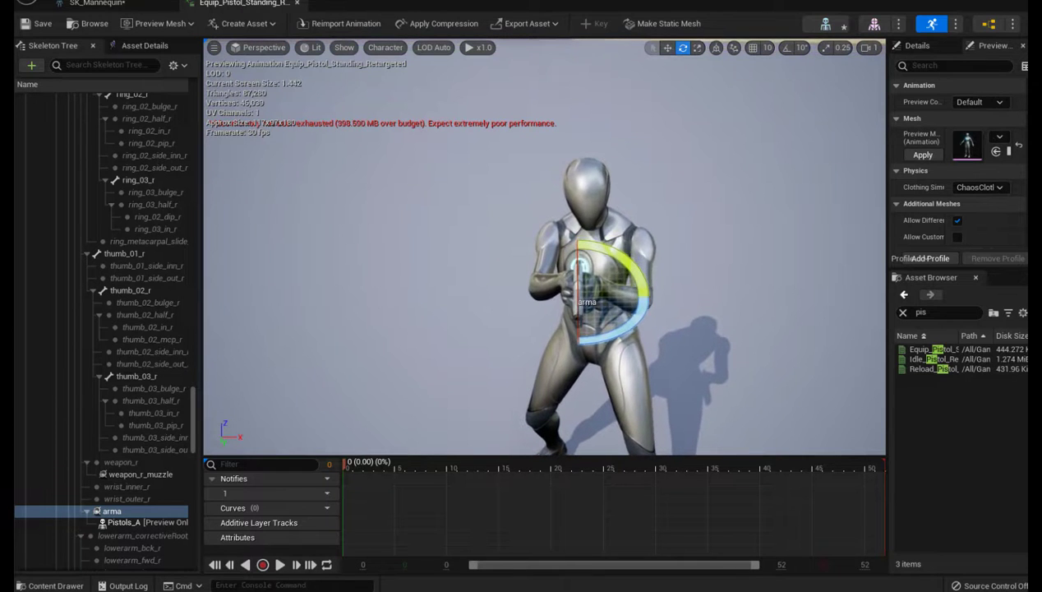
{"action": "key", "text": "w"}
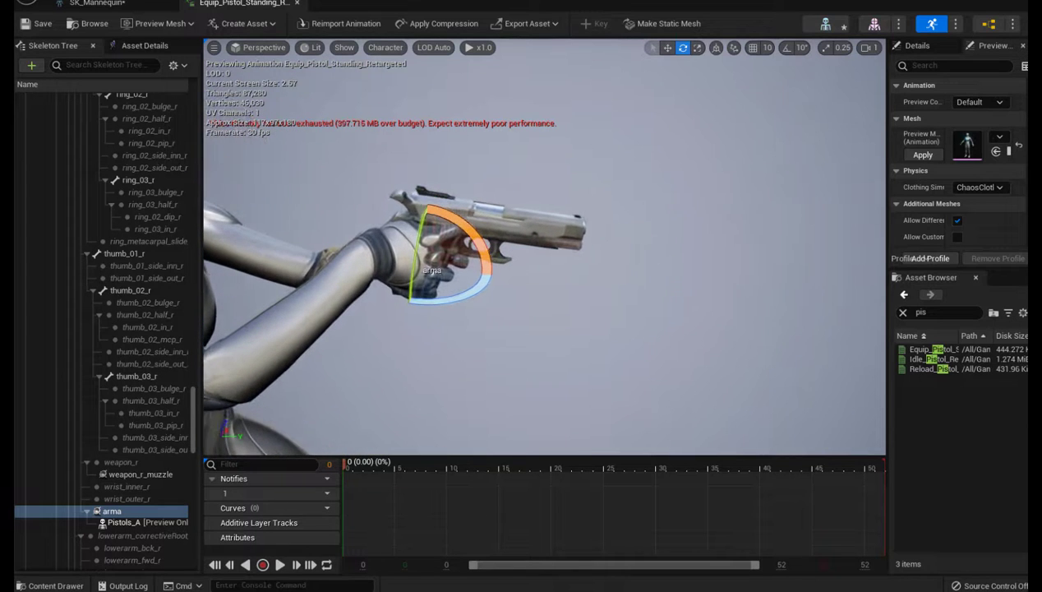
- Translate the arma socket to slide and raise the pistol grip into the right hand
{"action": "left_click", "coordinate": [667, 48]}
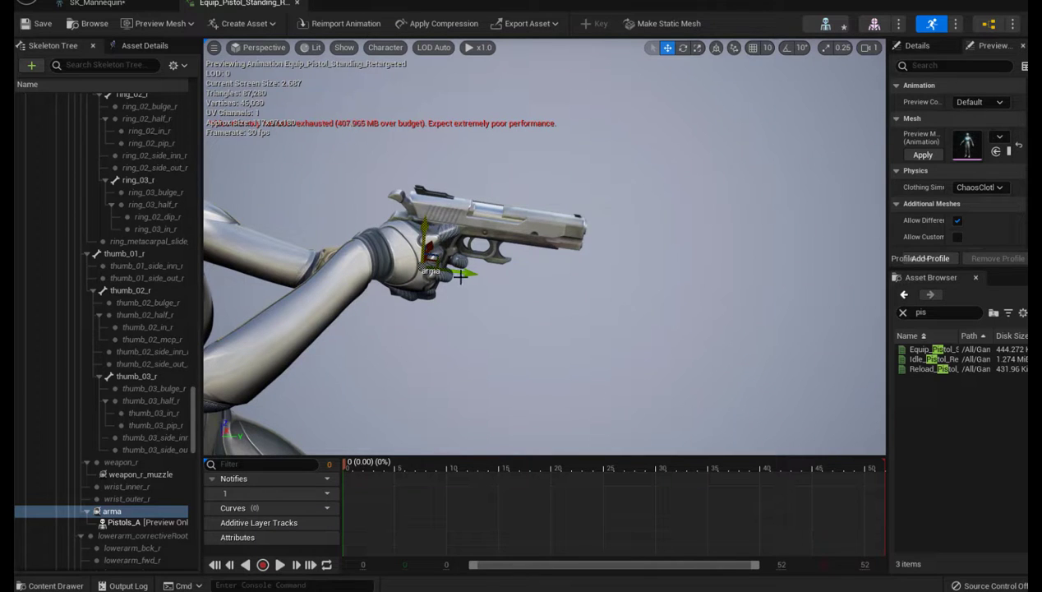
{"action": "left_click_drag", "start_coordinate": [465, 276], "coordinate": [451, 275]}
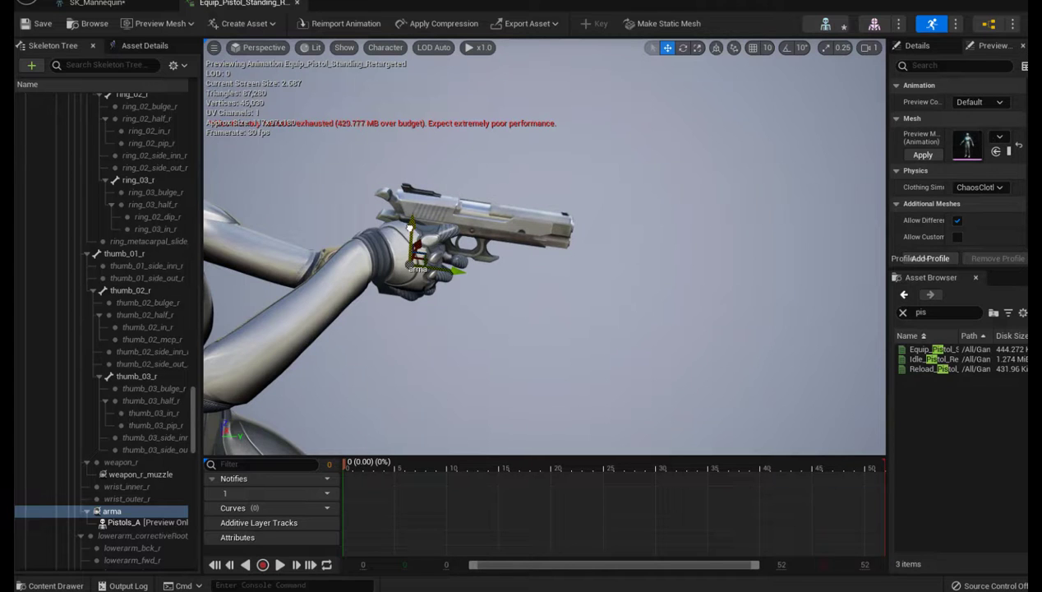
{"action": "left_click_drag", "start_coordinate": [410, 226], "coordinate": [405, 212]}
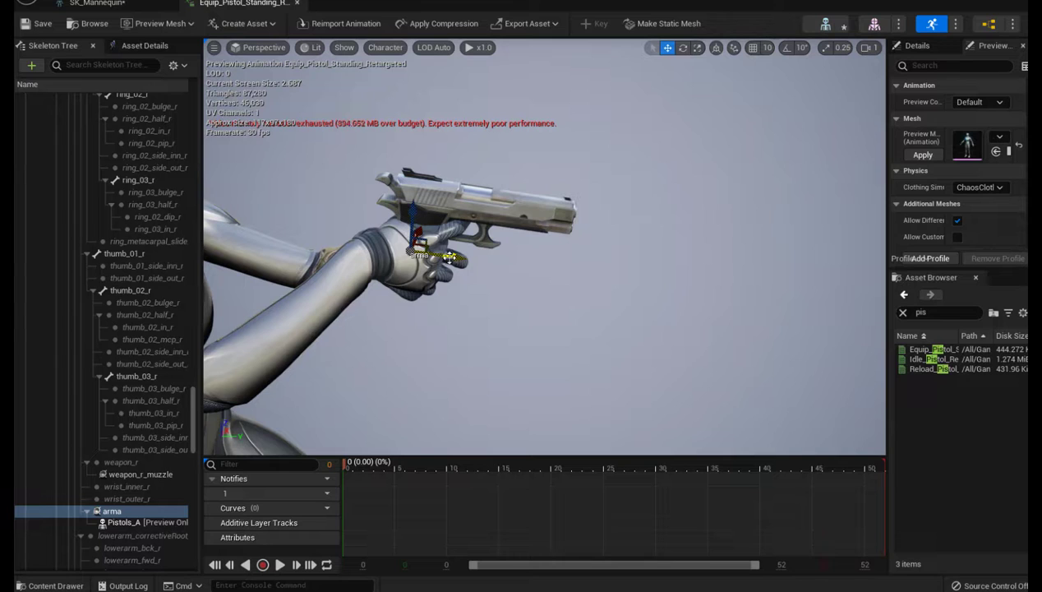
{"action": "mouse_move", "coordinate": [449, 257]}
{"action": "left_mouse_down"}
{"action": "mouse_move", "coordinate": [526, 279]}
{"action": "mouse_move", "coordinate": [649, 284]}
{"action": "mouse_move", "coordinate": [599, 283]}
{"action": "left_mouse_up"}
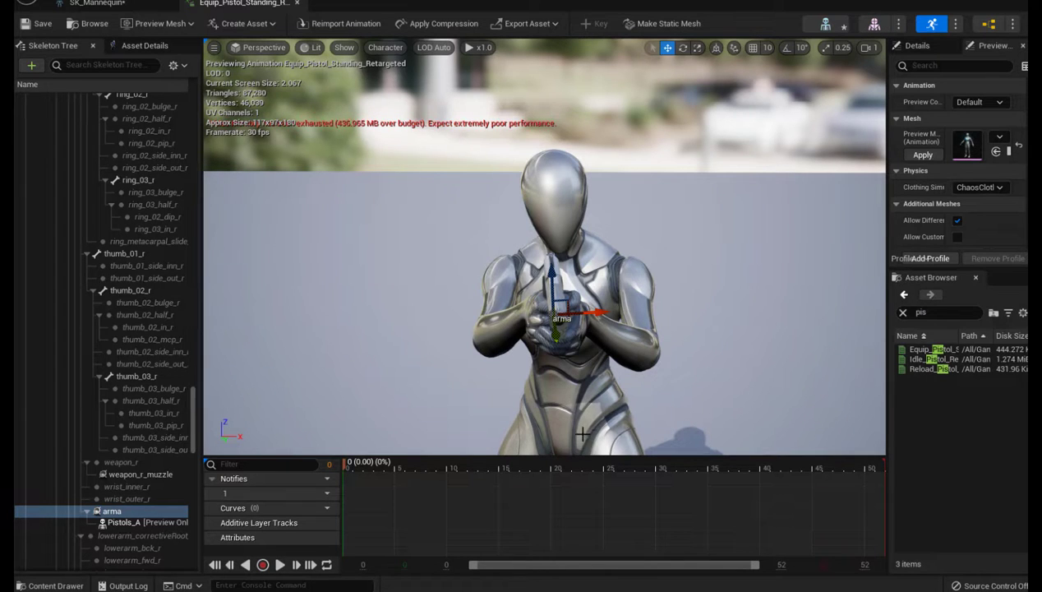
- Shrink the timeline, reframe the whole mannequin and deselect the arma socket
{"action": "left_click_drag", "start_coordinate": [563, 456], "coordinate": [560, 516]}
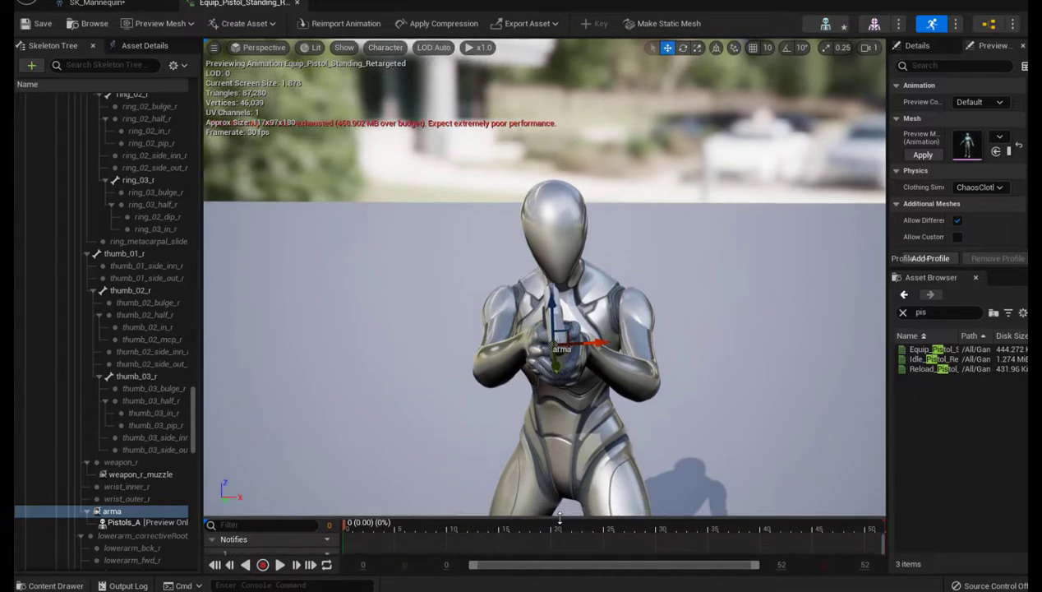
{"action": "scroll", "coordinate": [554, 428], "scroll_direction": "down", "scroll_amount": 5}
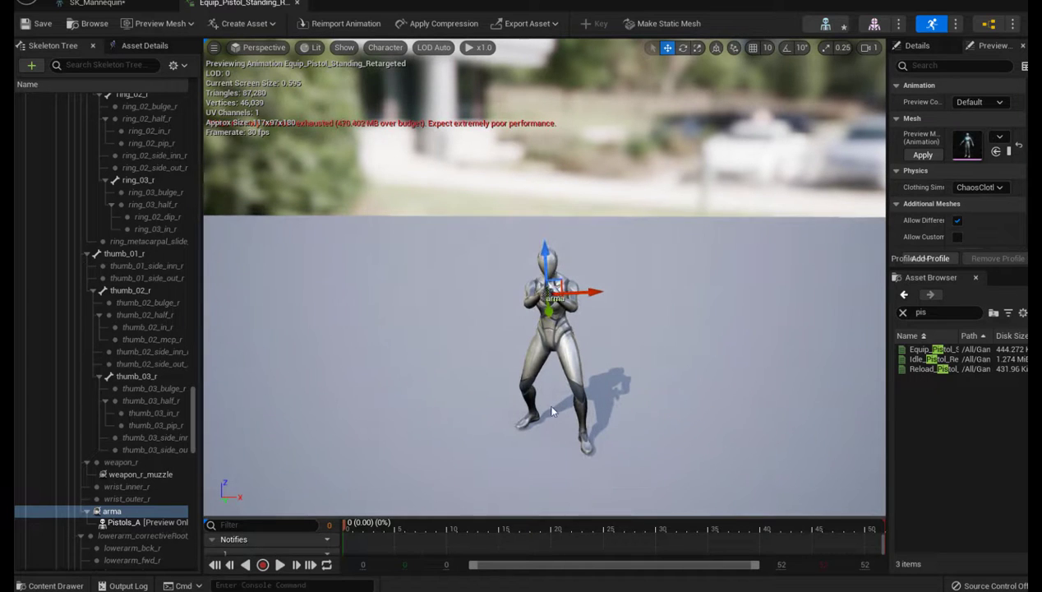
{"action": "left_click_drag", "start_coordinate": [538, 411], "coordinate": [509, 428]}
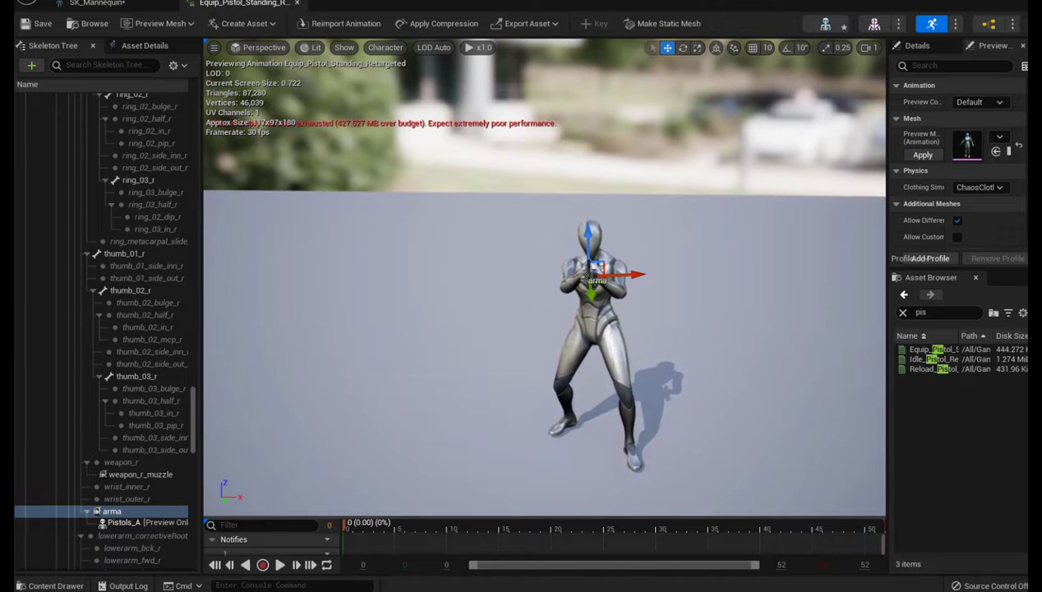
{"action": "left_click_drag", "start_coordinate": [510, 429], "coordinate": [538, 394]}
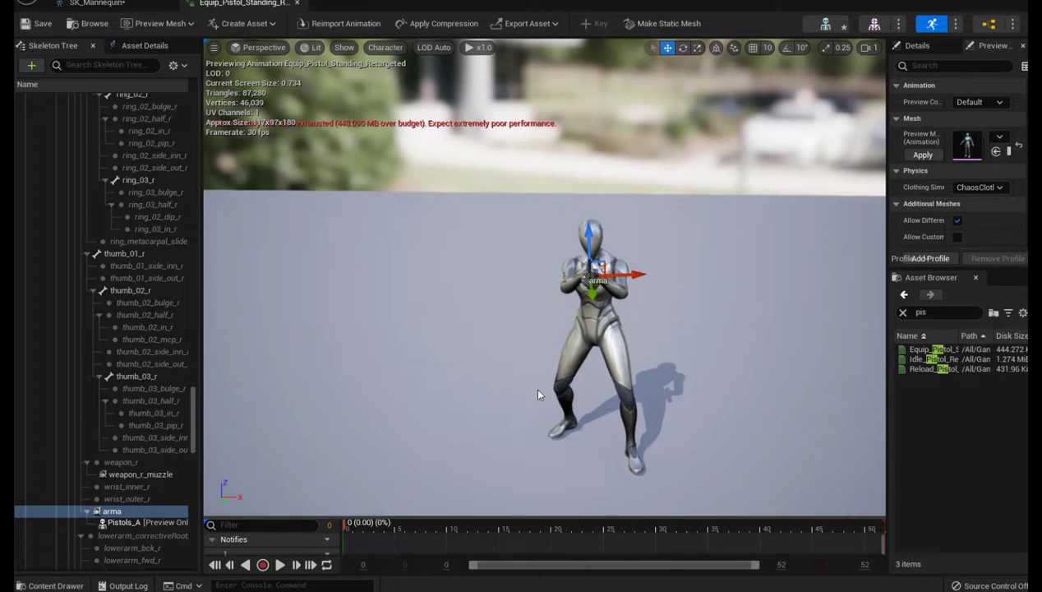
{"action": "left_click", "coordinate": [578, 335]}
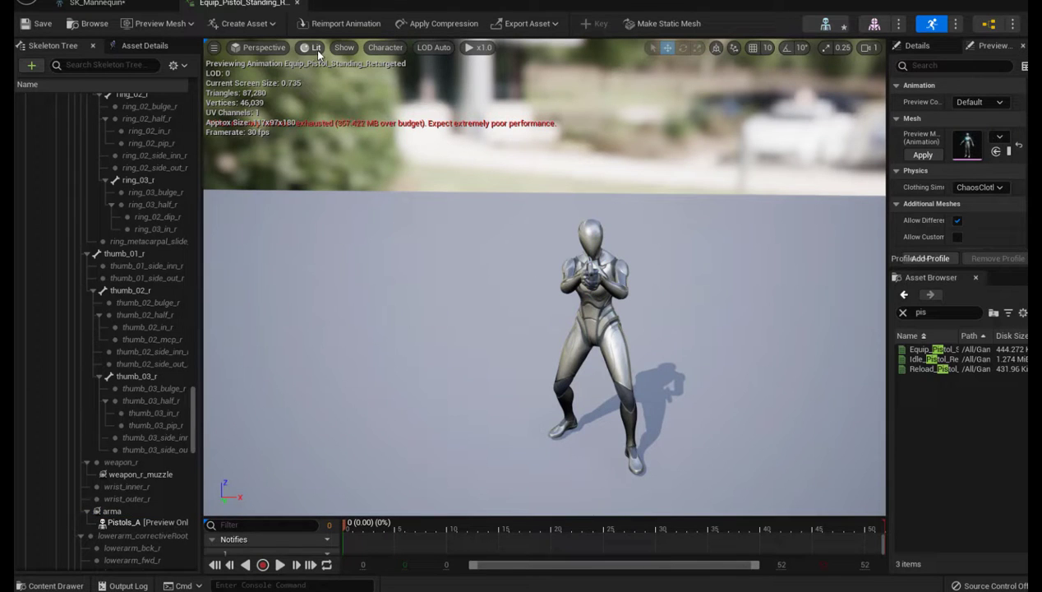
- Set bone drawing to All Hierarchy and zoom in on the mannequin
{"action": "left_click", "coordinate": [391, 49]}
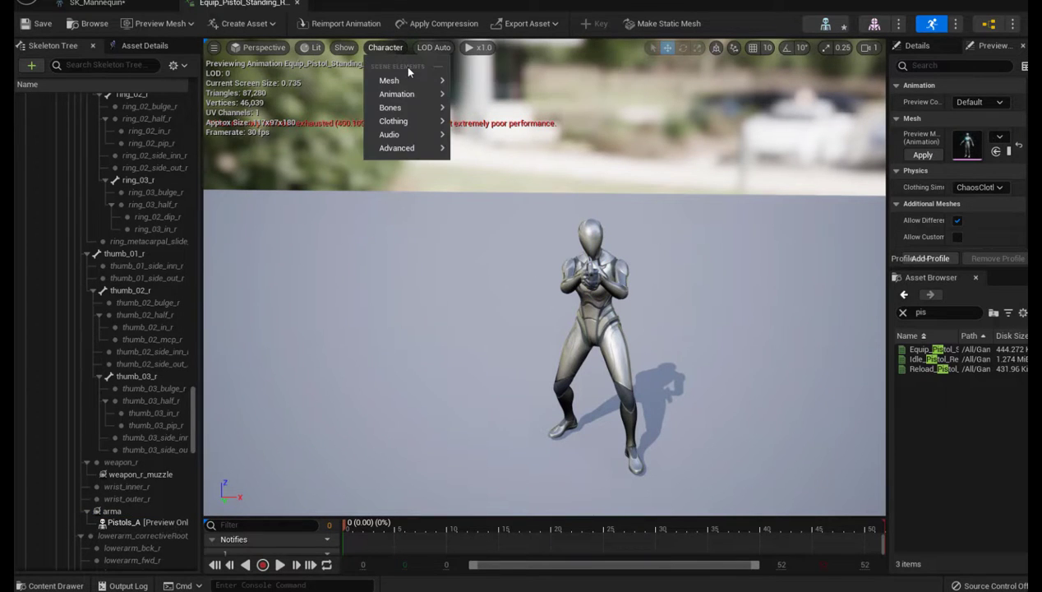
{"action": "mouse_move", "coordinate": [401, 108]}
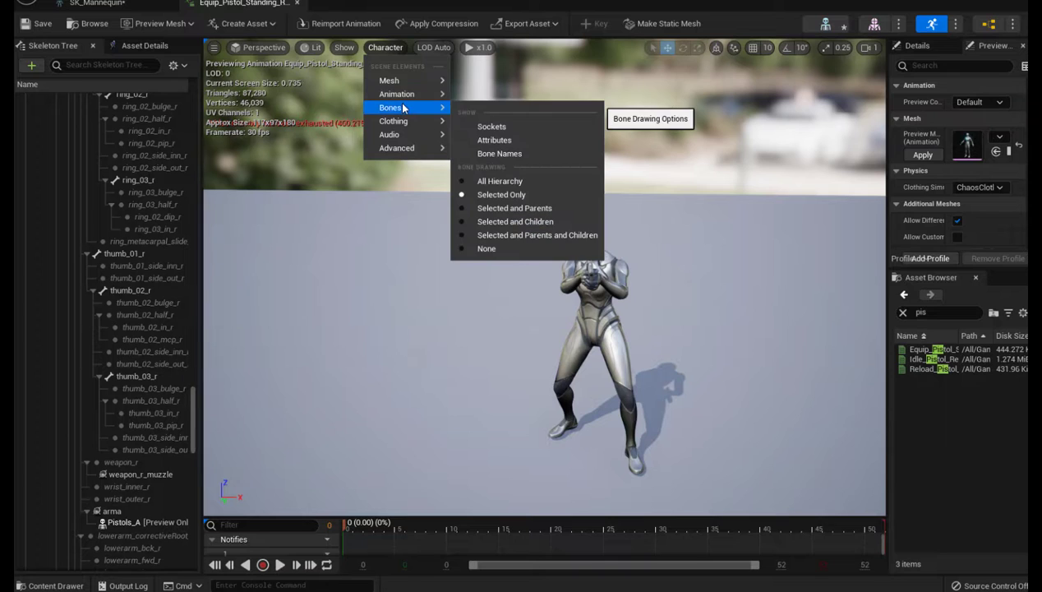
{"action": "left_click", "coordinate": [465, 184]}
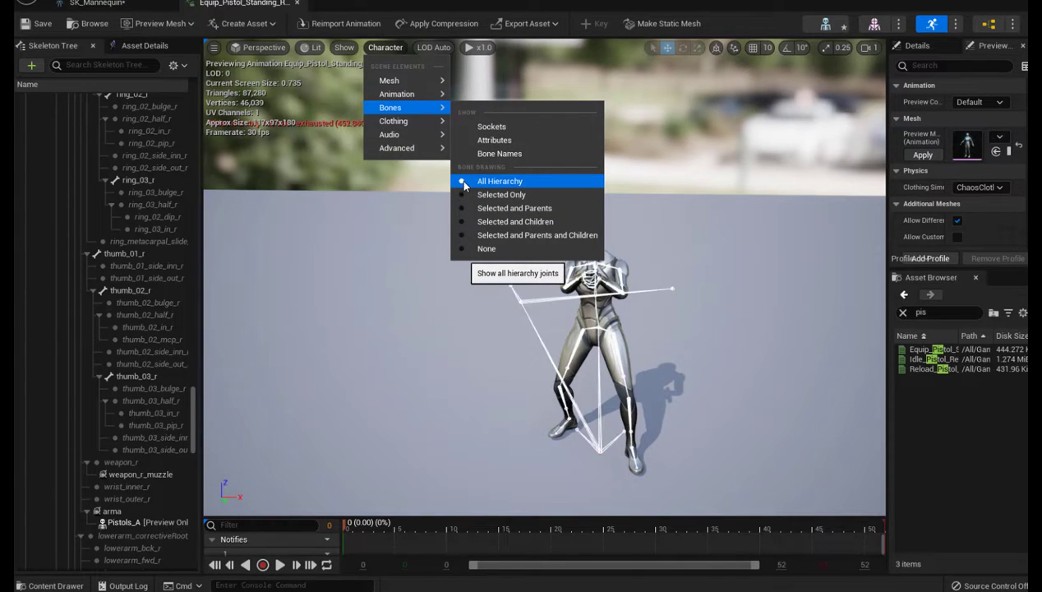
{"action": "left_click", "coordinate": [440, 371]}
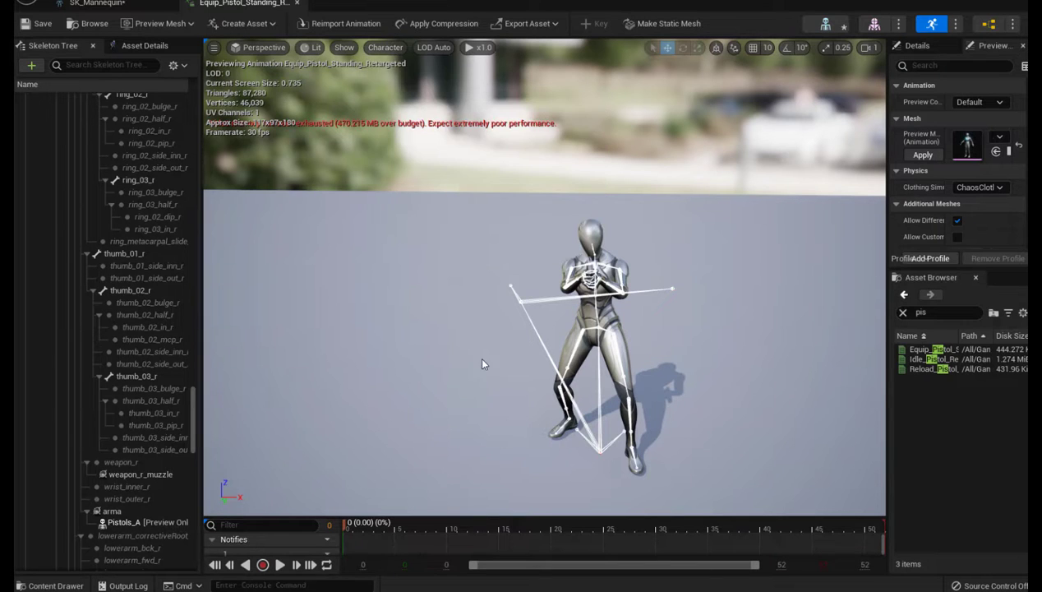
{"action": "scroll", "coordinate": [494, 371], "scroll_direction": "up", "scroll_amount": 2}
{"action": "scroll", "coordinate": [502, 366], "scroll_direction": "up", "scroll_amount": 2}
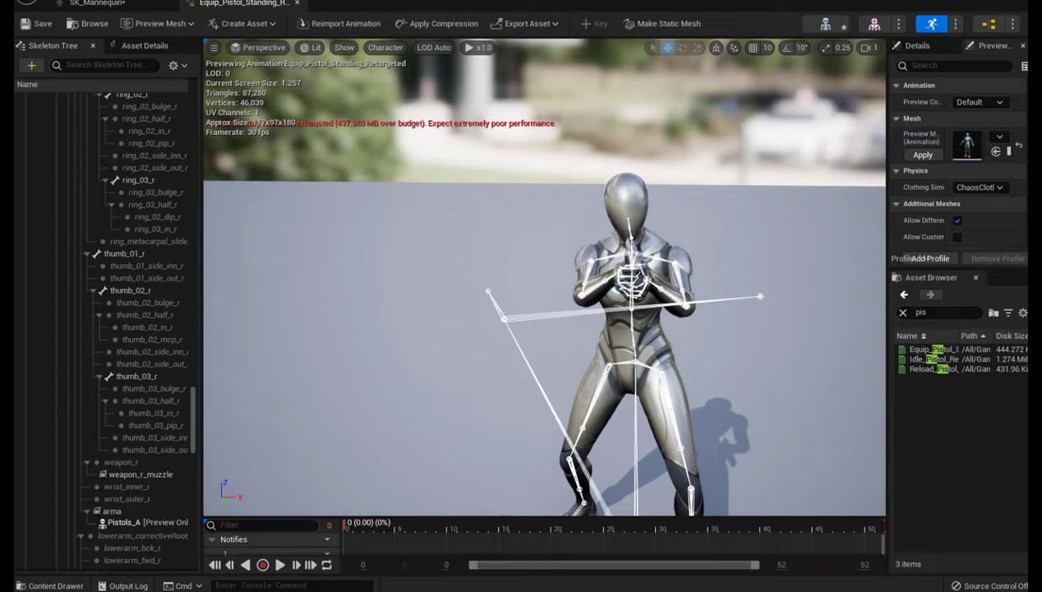
- Add a socket named cintura to the thigh_r bone
{"action": "left_click", "coordinate": [592, 402]}
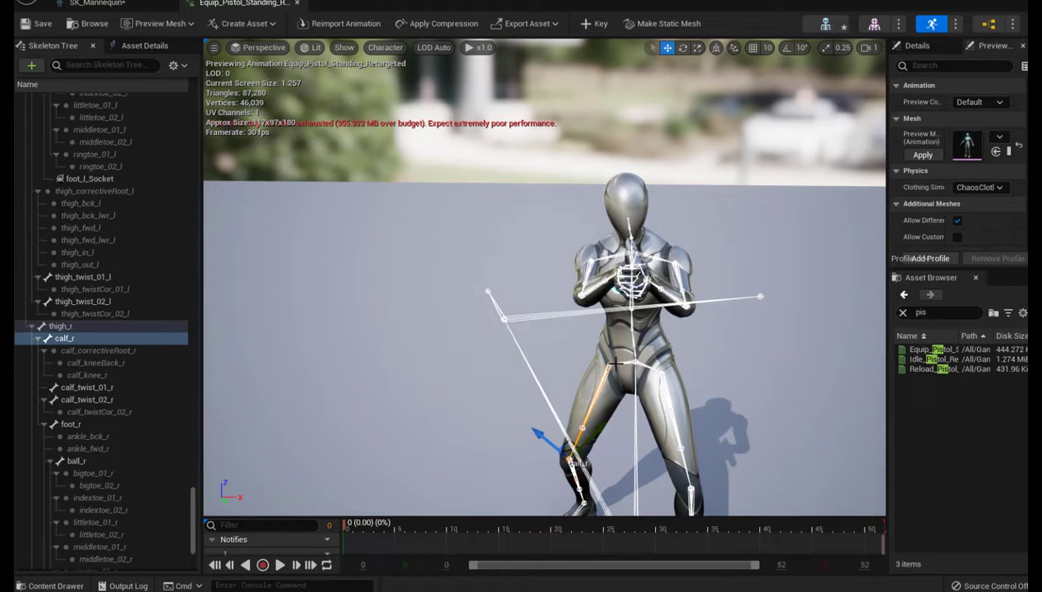
{"action": "left_click", "coordinate": [637, 362]}
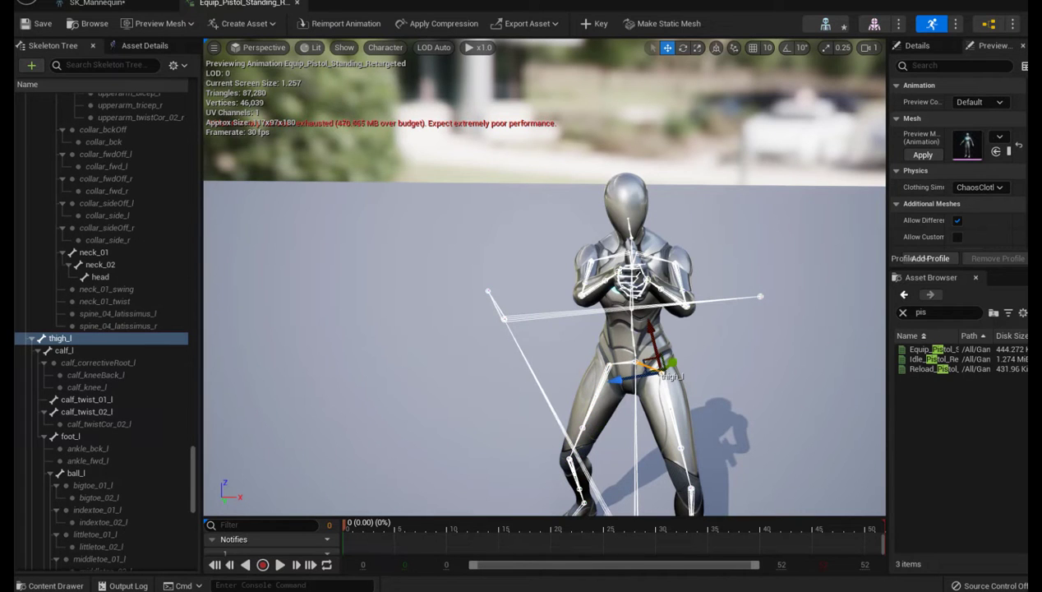
{"action": "left_click", "coordinate": [612, 361]}
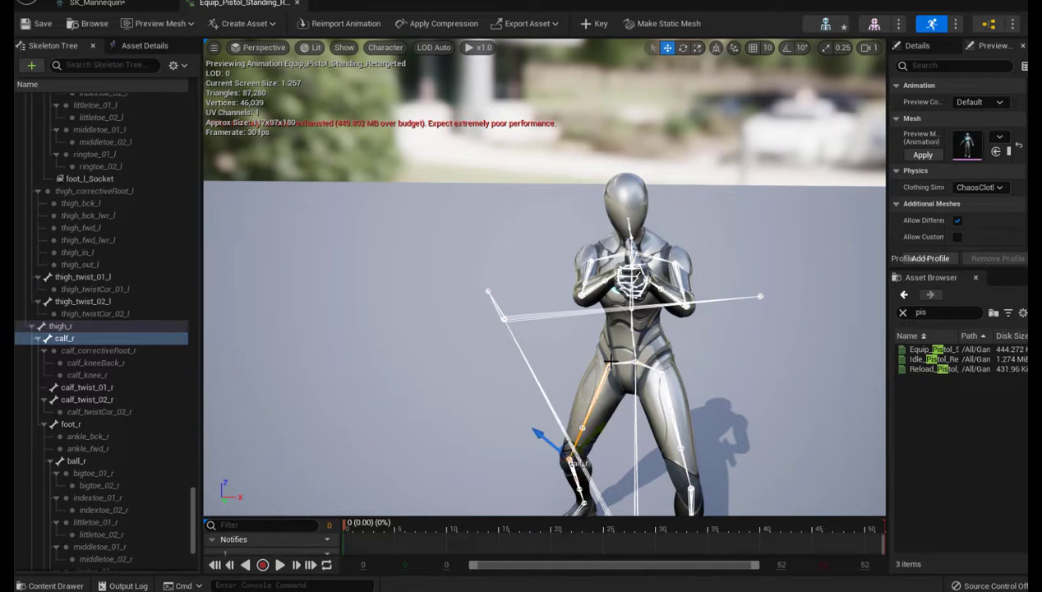
{"action": "left_click", "coordinate": [609, 361]}
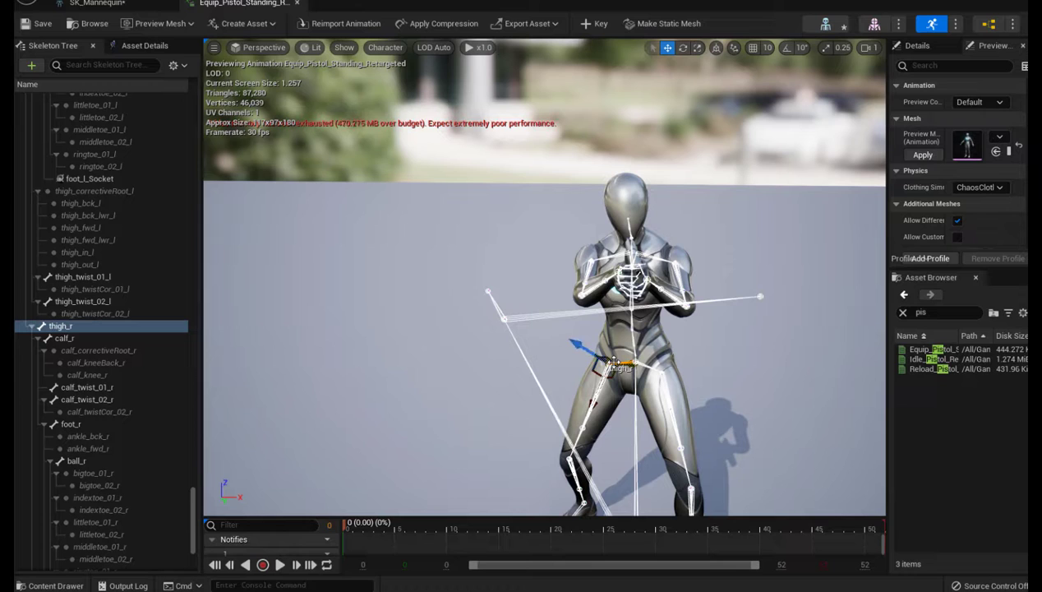
{"action": "right_click", "coordinate": [72, 328]}
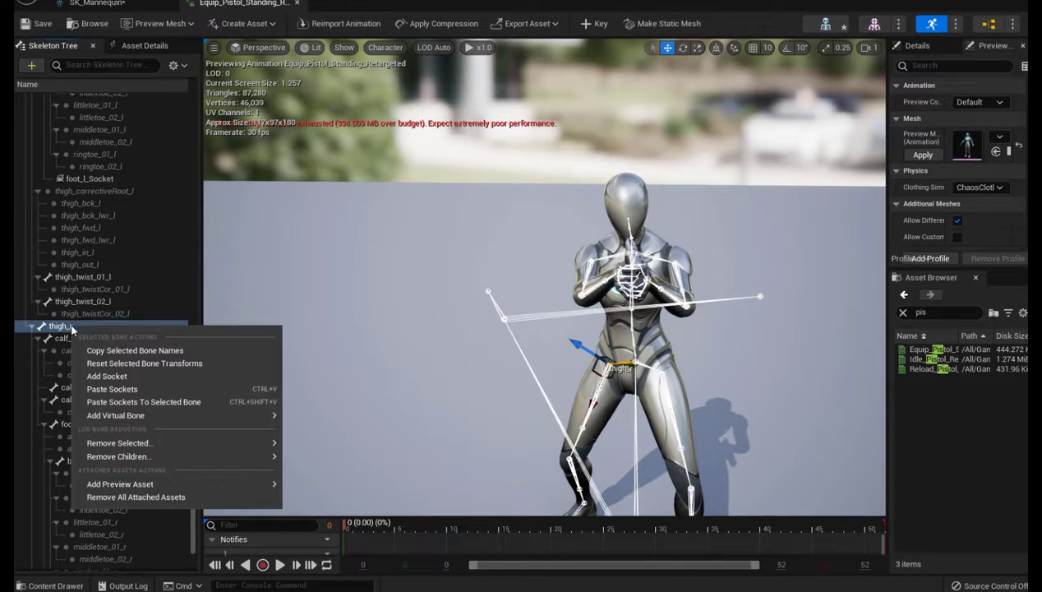
{"action": "left_click", "coordinate": [114, 375]}
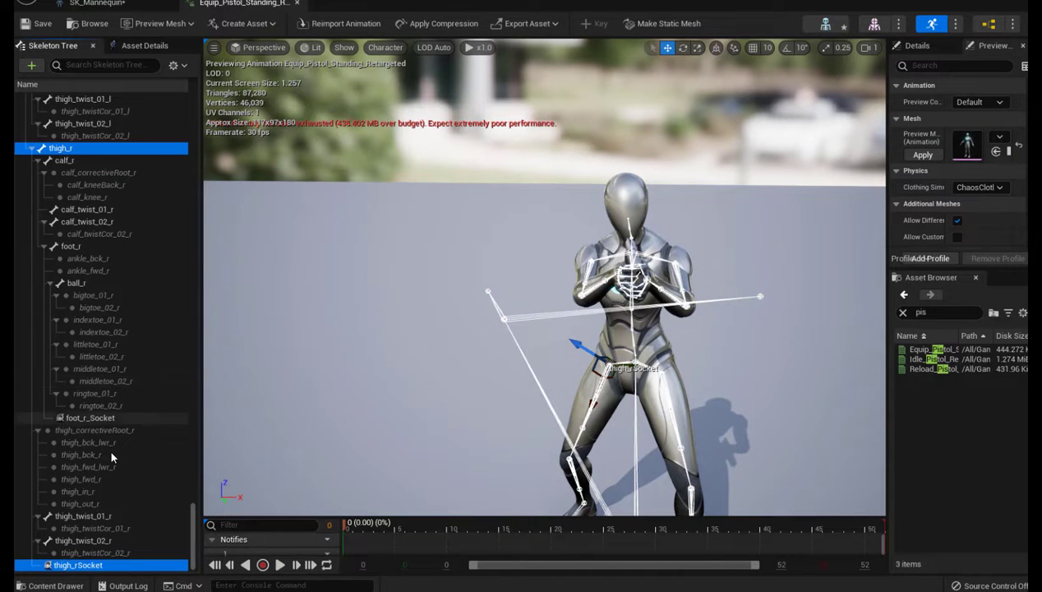
{"action": "double_click", "coordinate": [80, 565]}
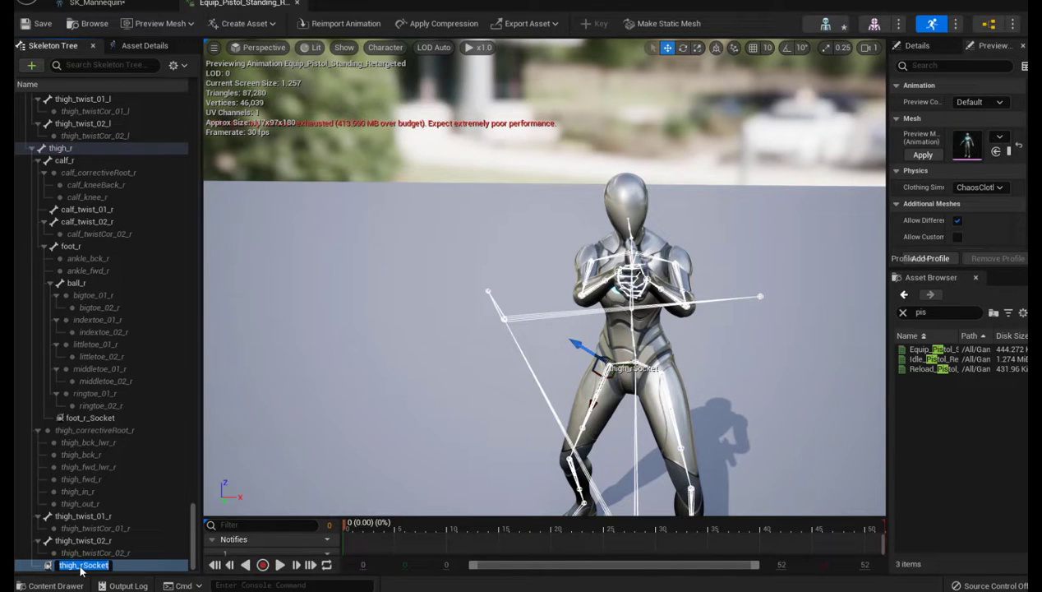
{"action": "type", "text": "cintura"}
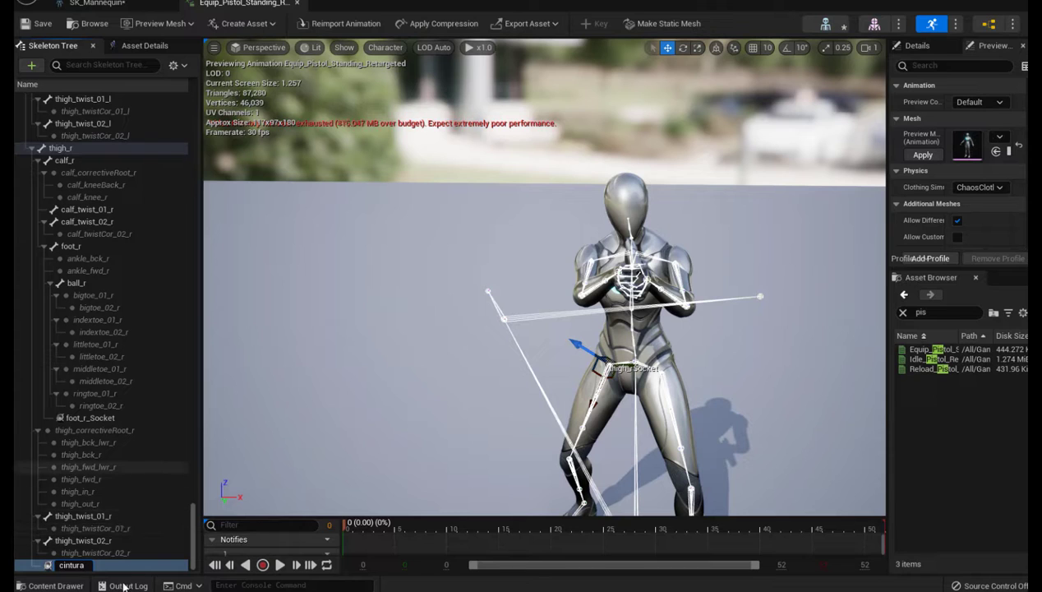
{"action": "left_click", "coordinate": [138, 528]}
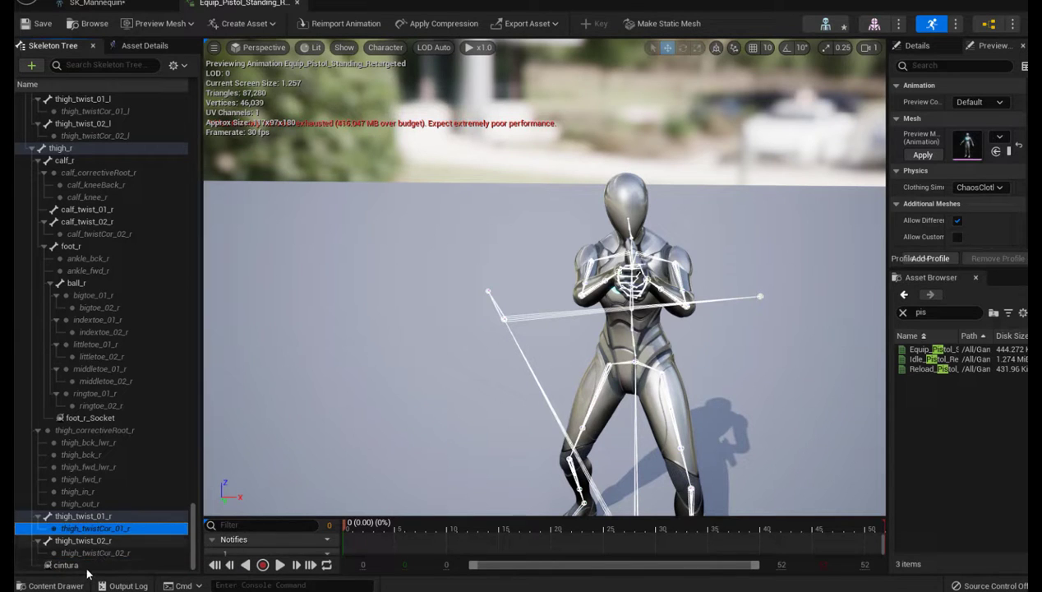
- Attach Pistols_A as a preview asset on the cintura socket, found by searching 'pist'
{"action": "left_click", "coordinate": [90, 566]}
{"action": "right_click", "coordinate": [92, 565]}
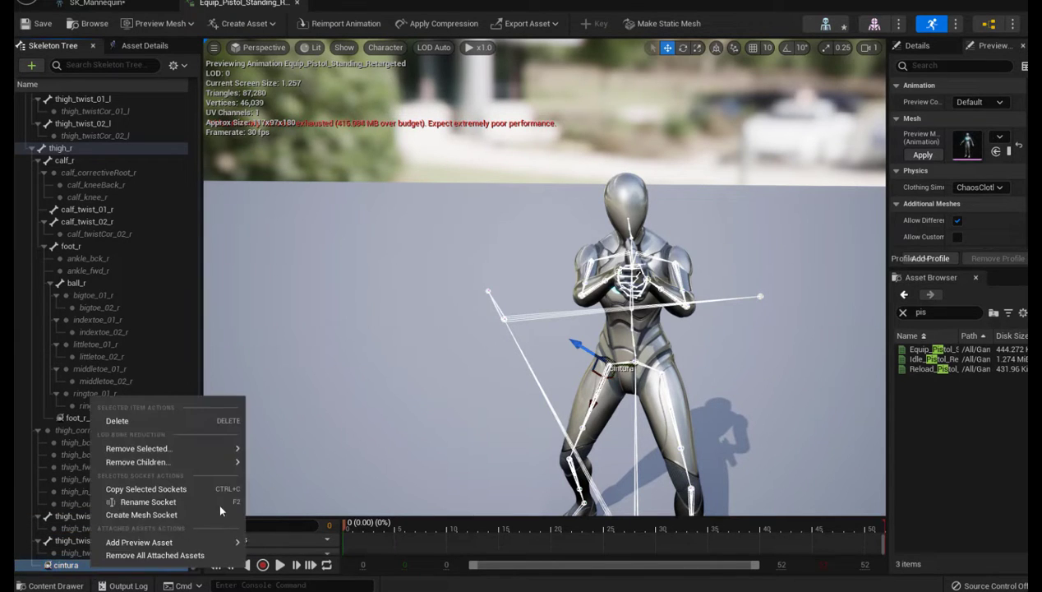
{"action": "mouse_move", "coordinate": [164, 544]}
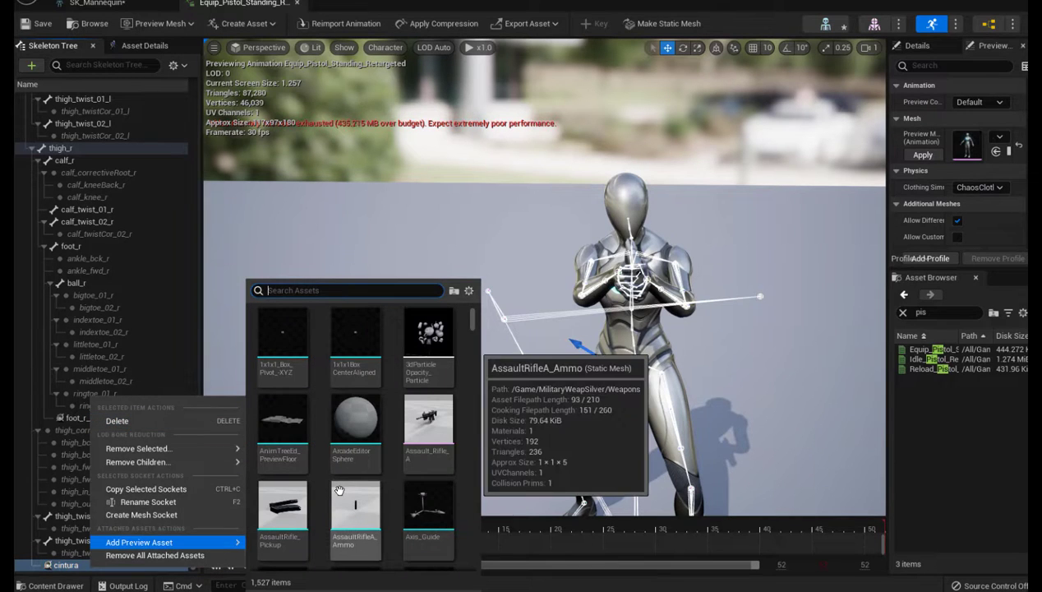
{"action": "type", "text": "pist"}
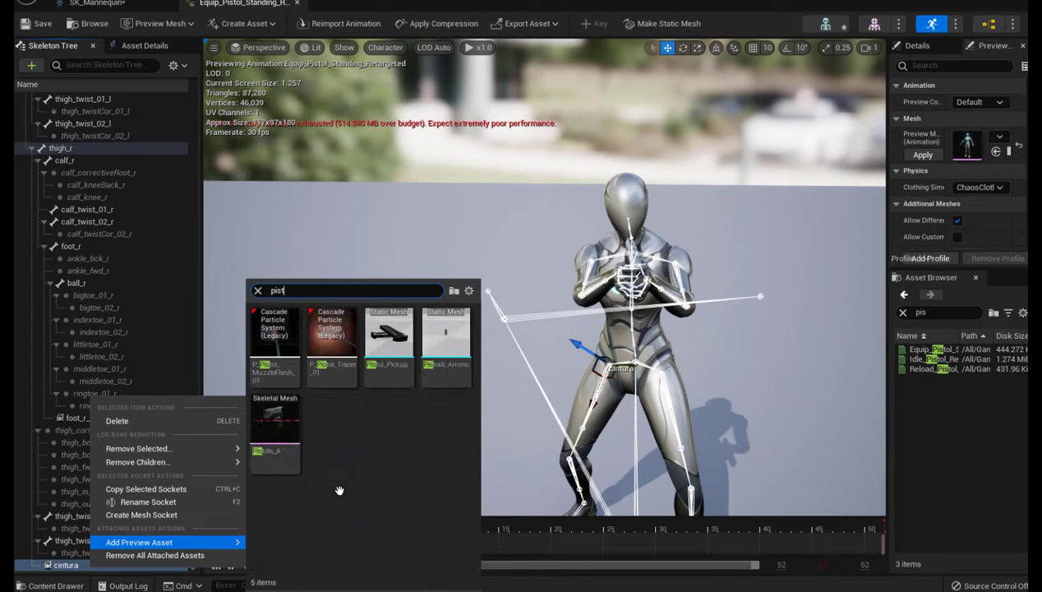
{"action": "left_click", "coordinate": [271, 417]}
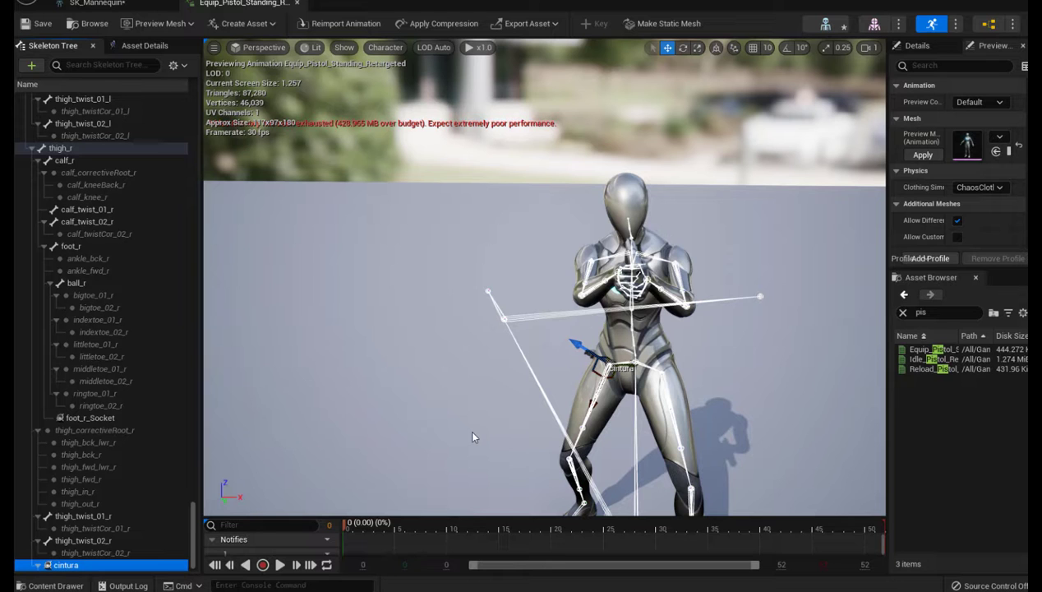
{"action": "right_click_drag", "start_coordinate": [475, 423], "coordinate": [493, 444]}
- Move the view toward the hip and preview the Idle_Pistol_Retargeted animation
{"action": "mouse_move", "coordinate": [542, 370]}
{"action": "left_mouse_down"}
{"action": "mouse_move", "coordinate": [410, 246]}
{"action": "mouse_move", "coordinate": [460, 271]}
{"action": "mouse_move", "coordinate": [485, 313]}
{"action": "left_mouse_up"}
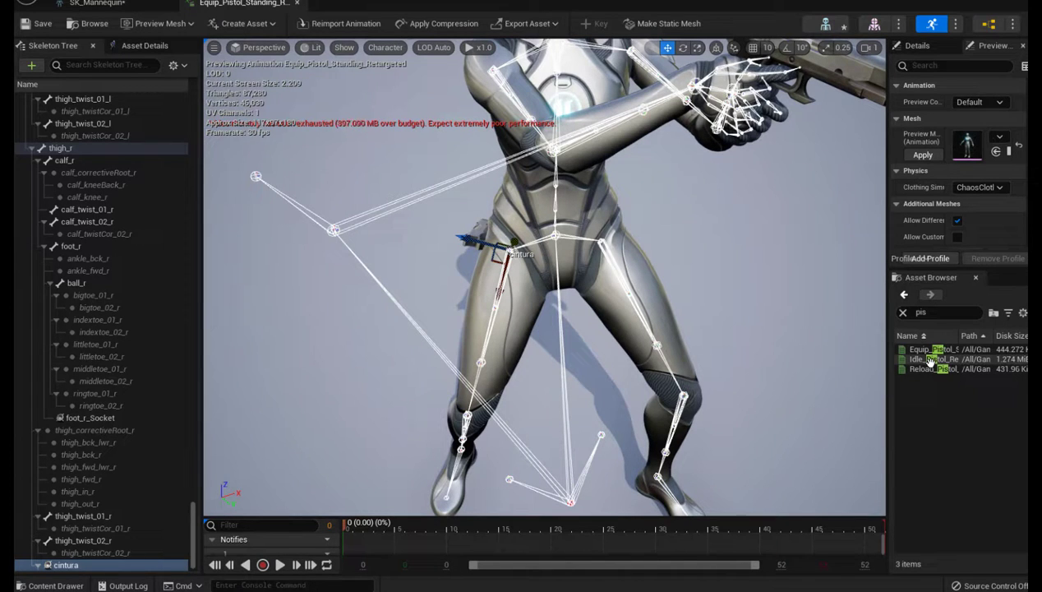
{"action": "left_click", "coordinate": [929, 359]}
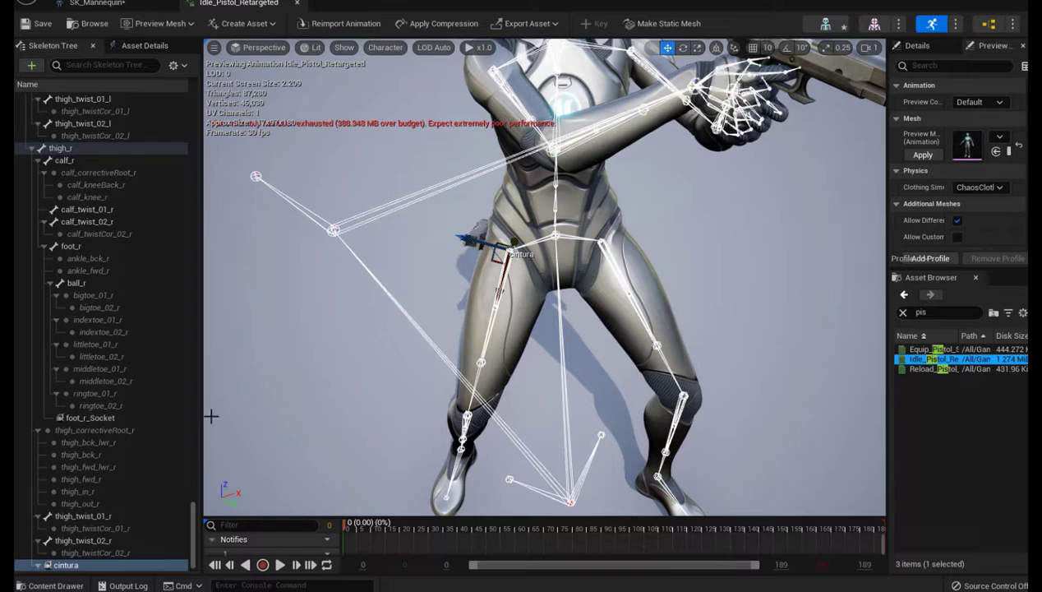
- Select the cintura socket and rotate it so the pistol tilts toward a holster position
{"action": "left_click", "coordinate": [82, 565]}
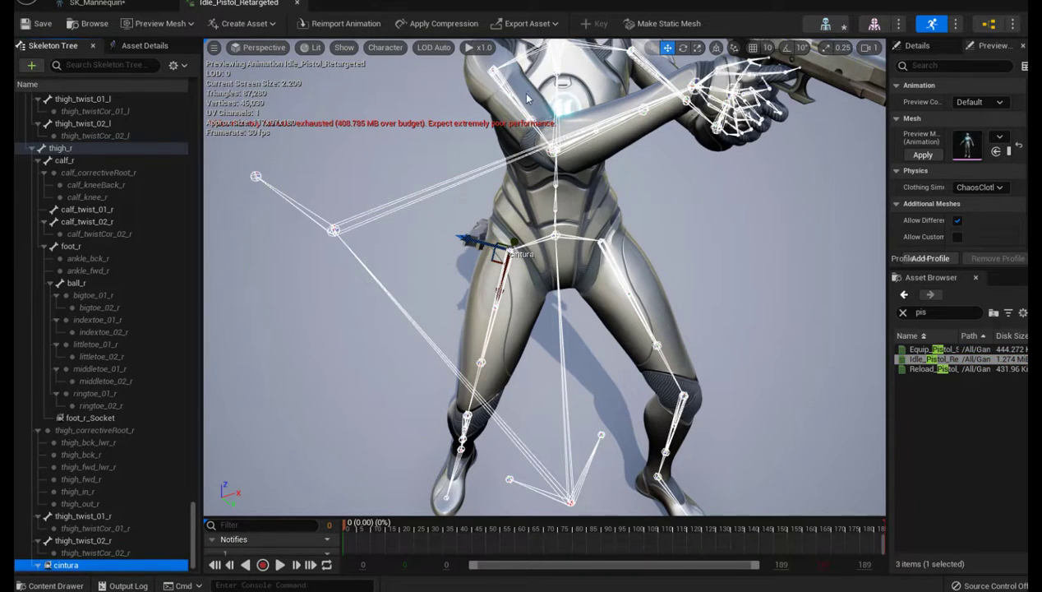
{"action": "left_click", "coordinate": [682, 48]}
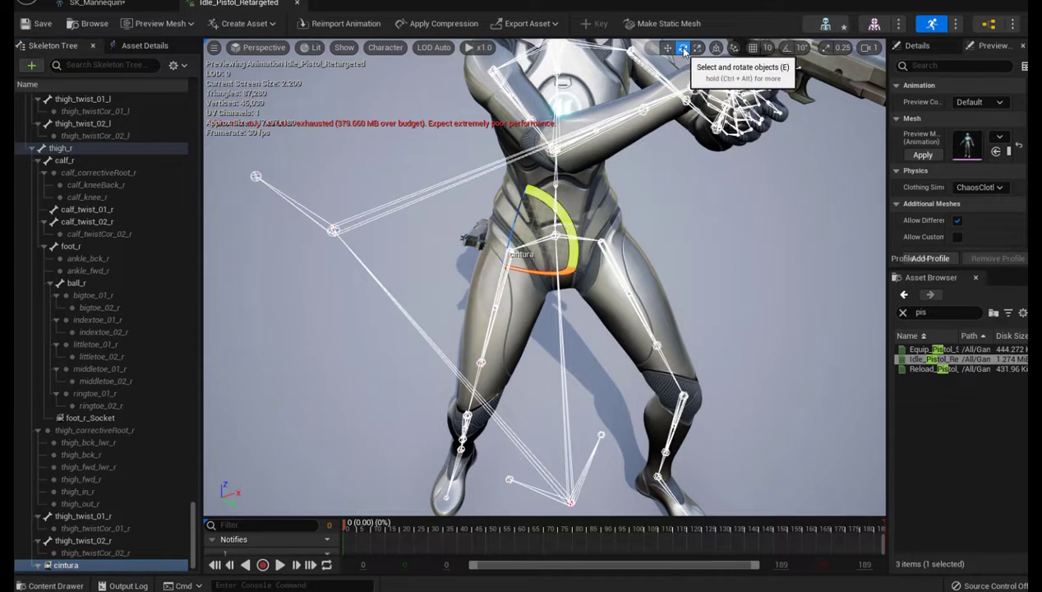
{"action": "mouse_move", "coordinate": [556, 209]}
{"action": "left_mouse_down"}
{"action": "mouse_move", "coordinate": [521, 193]}
{"action": "mouse_move", "coordinate": [453, 292]}
{"action": "left_mouse_up"}
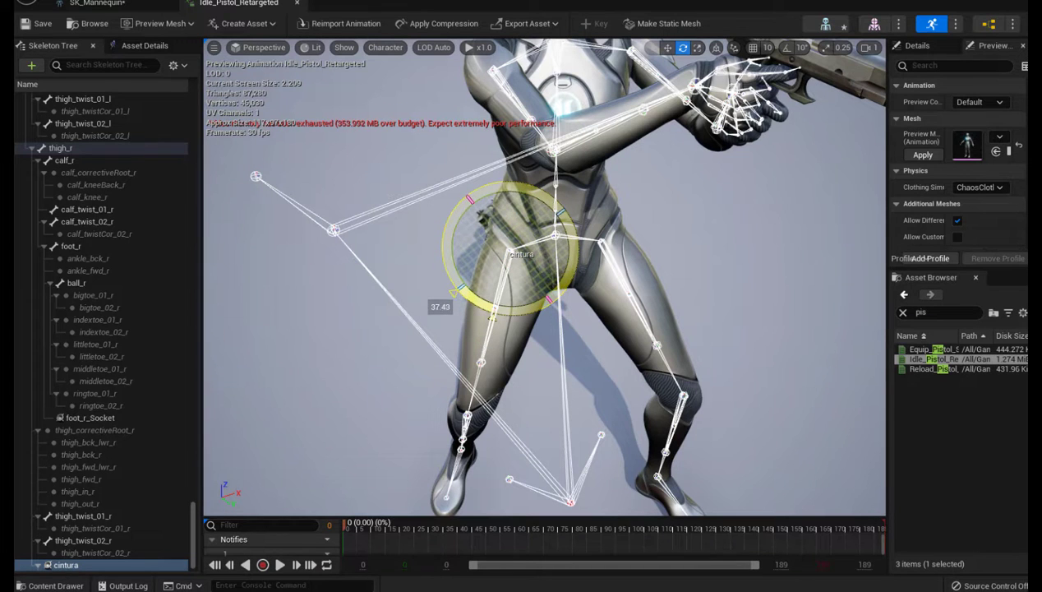
{"action": "mouse_move", "coordinate": [453, 292]}
{"action": "left_mouse_down"}
{"action": "mouse_move", "coordinate": [454, 325]}
{"action": "mouse_move", "coordinate": [454, 305]}
{"action": "left_mouse_up"}
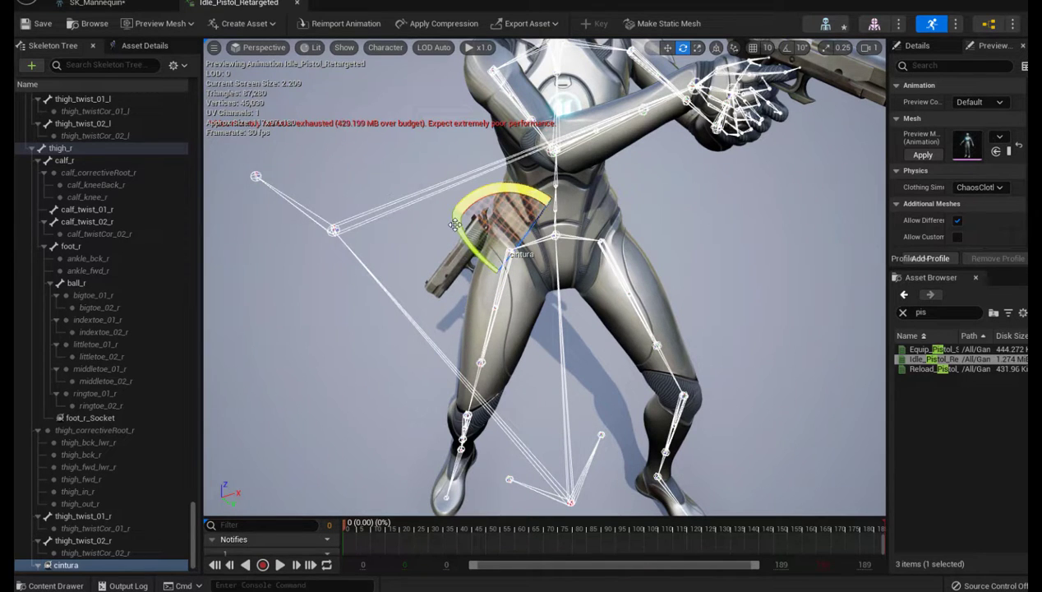
{"action": "mouse_move", "coordinate": [455, 224]}
{"action": "left_mouse_down"}
{"action": "mouse_move", "coordinate": [530, 305]}
{"action": "mouse_move", "coordinate": [566, 274]}
{"action": "left_mouse_up"}
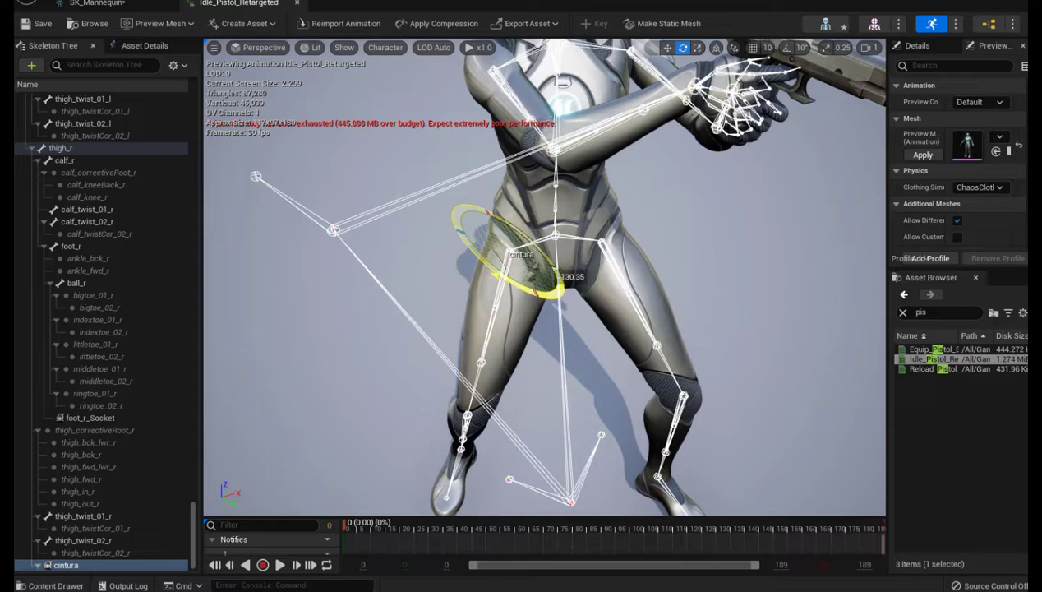
{"action": "left_click_drag", "start_coordinate": [565, 275], "coordinate": [567, 277]}
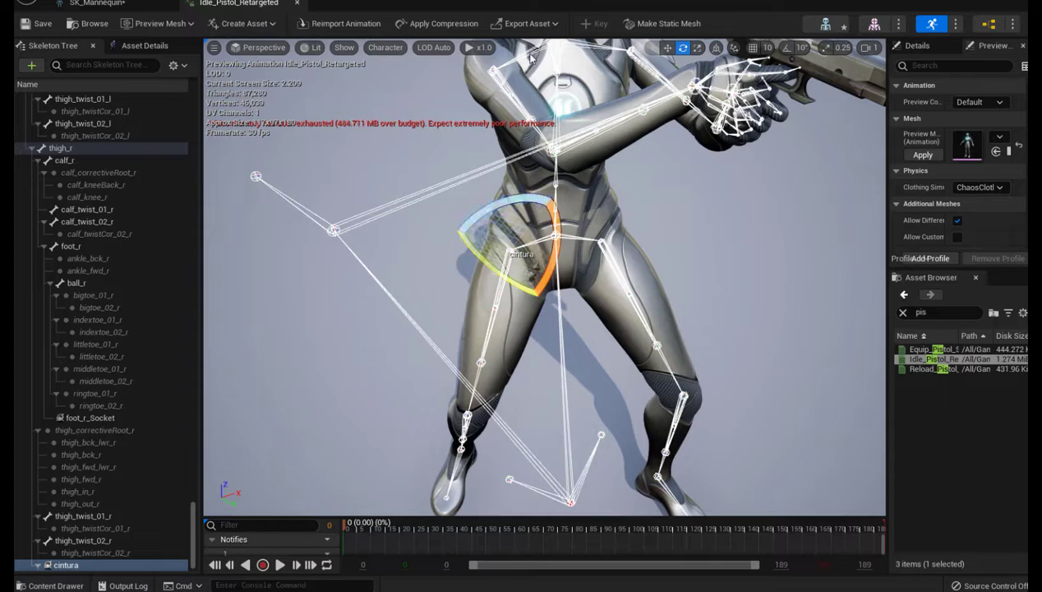
- Shift the hip pistol up along the right hip and tilt it to sit against the hip
{"action": "left_click", "coordinate": [667, 47]}
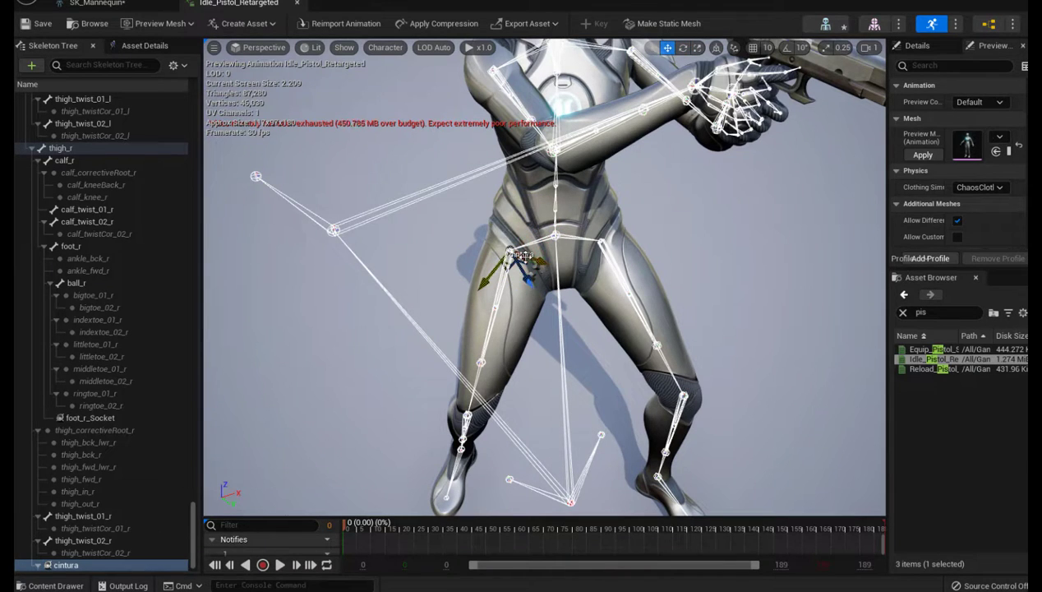
{"action": "left_click_drag", "start_coordinate": [535, 258], "coordinate": [491, 258]}
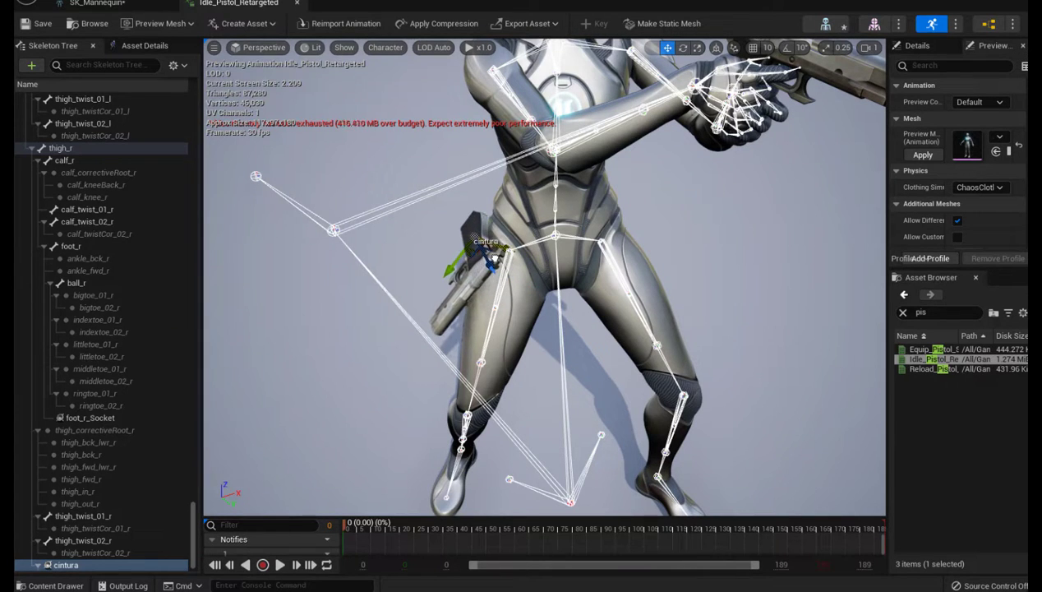
{"action": "left_click", "coordinate": [682, 48]}
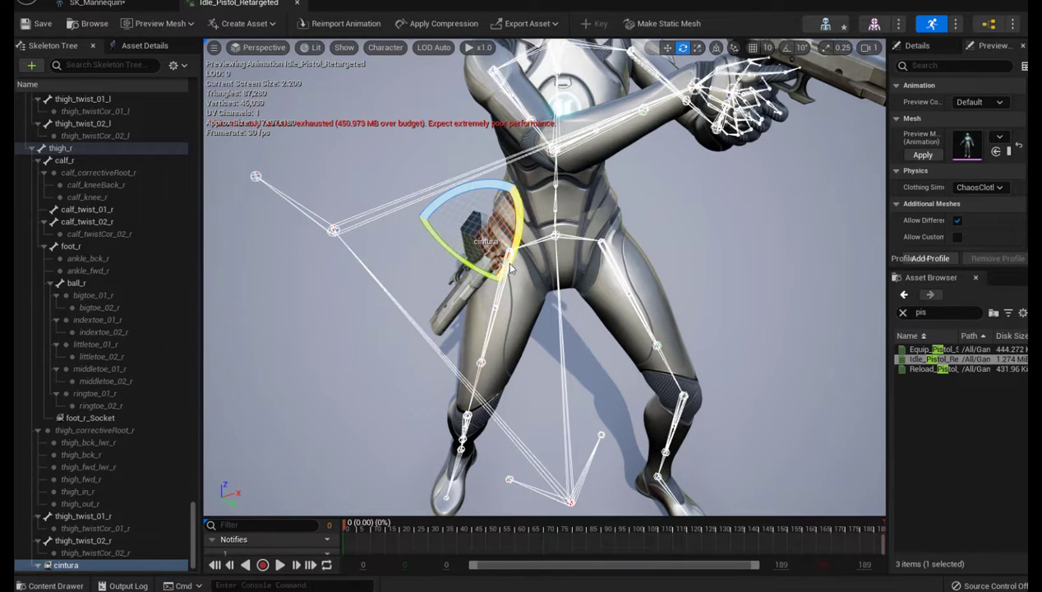
{"action": "mouse_move", "coordinate": [508, 262]}
{"action": "left_mouse_down"}
{"action": "mouse_move", "coordinate": [510, 271]}
{"action": "mouse_move", "coordinate": [516, 244]}
{"action": "mouse_move", "coordinate": [538, 262]}
{"action": "left_mouse_up"}
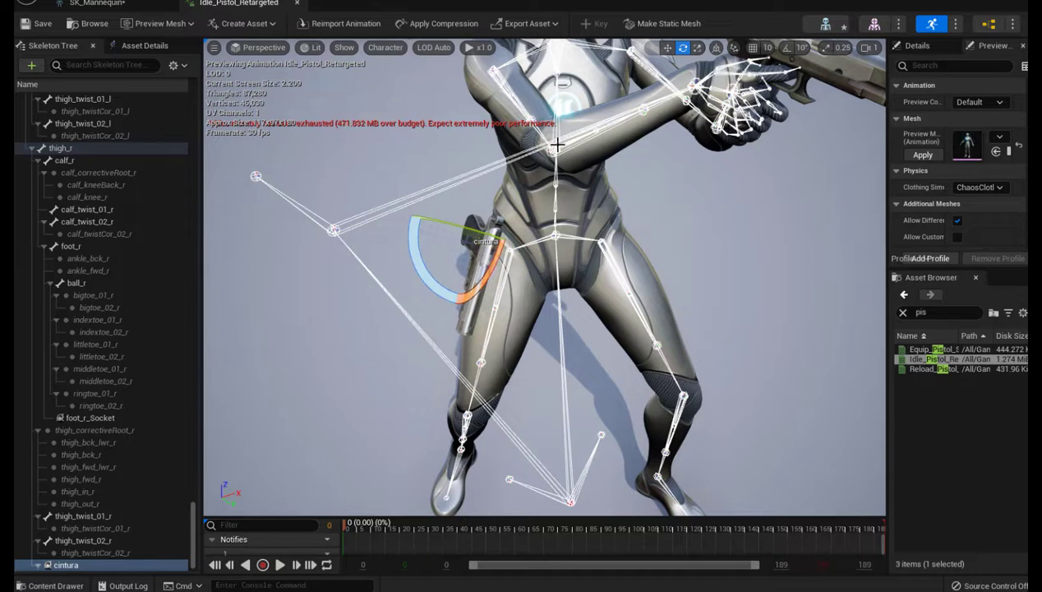
{"action": "left_click", "coordinate": [667, 47]}
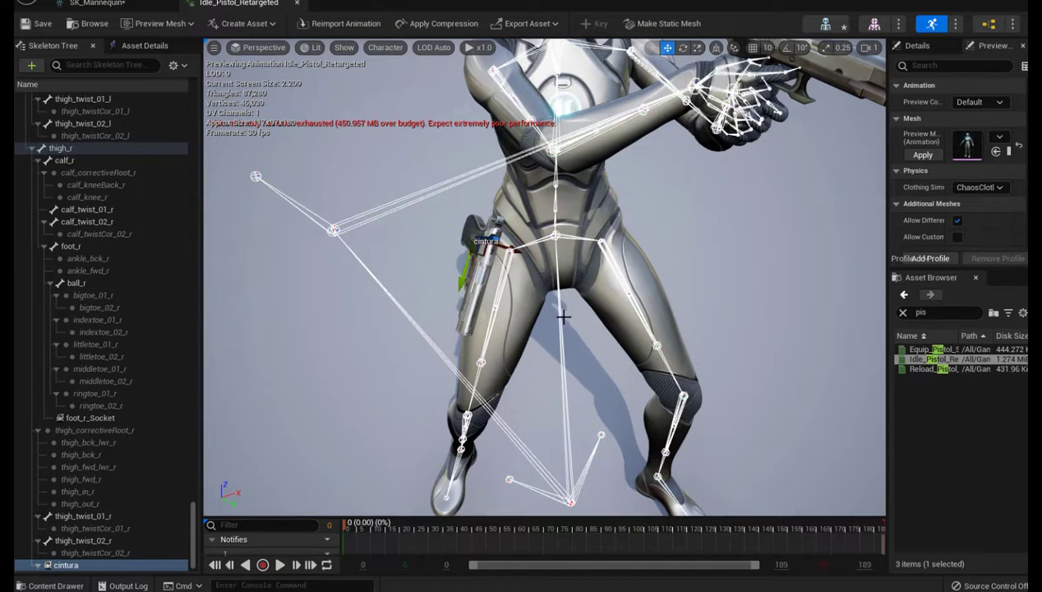
{"action": "mouse_move", "coordinate": [564, 323]}
{"action": "right_mouse_down"}
{"action": "mouse_move", "coordinate": [501, 313]}
{"action": "mouse_move", "coordinate": [493, 353]}
{"action": "mouse_move", "coordinate": [509, 279]}
{"action": "mouse_move", "coordinate": [525, 329]}
{"action": "mouse_move", "coordinate": [493, 321]}
{"action": "right_mouse_up"}
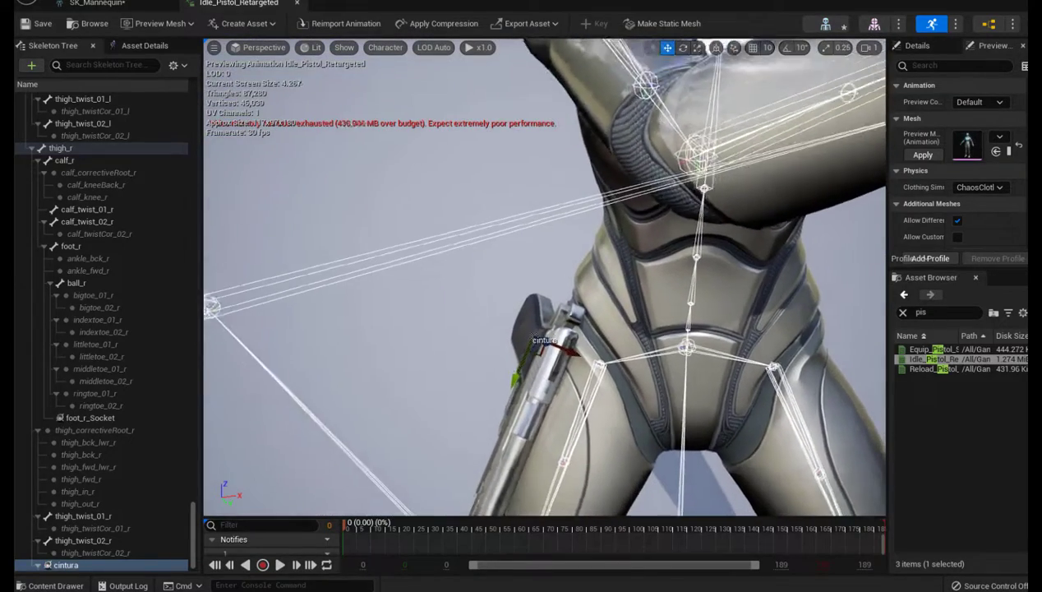
{"action": "right_click_drag", "start_coordinate": [493, 320], "coordinate": [501, 329]}
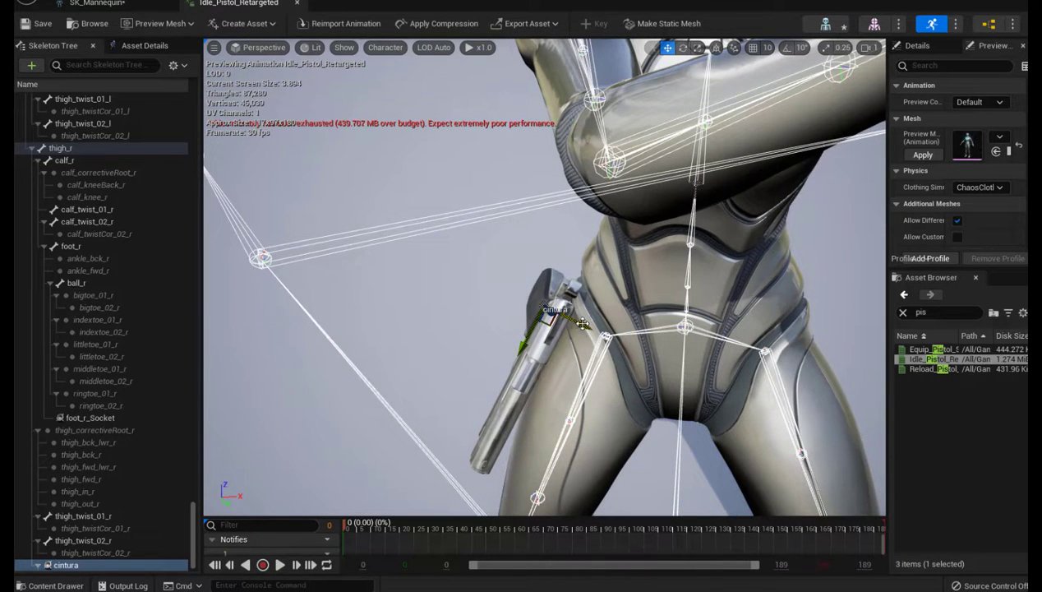
- Rotate the cintura socket further so the pistol hangs barrel-down along the right thigh
{"action": "left_click", "coordinate": [683, 48]}
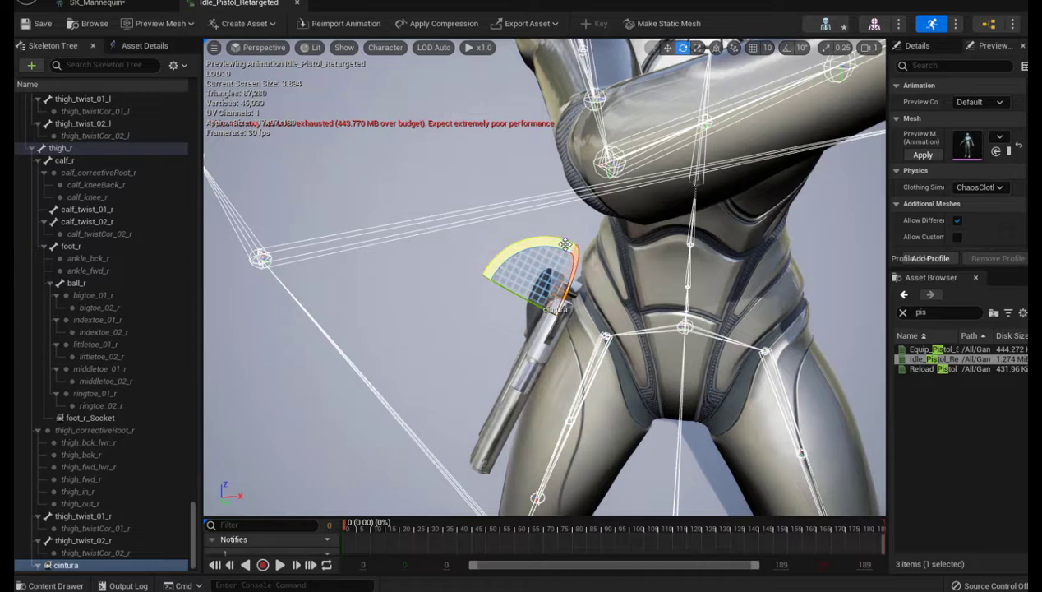
{"action": "left_click_drag", "start_coordinate": [571, 275], "coordinate": [604, 335]}
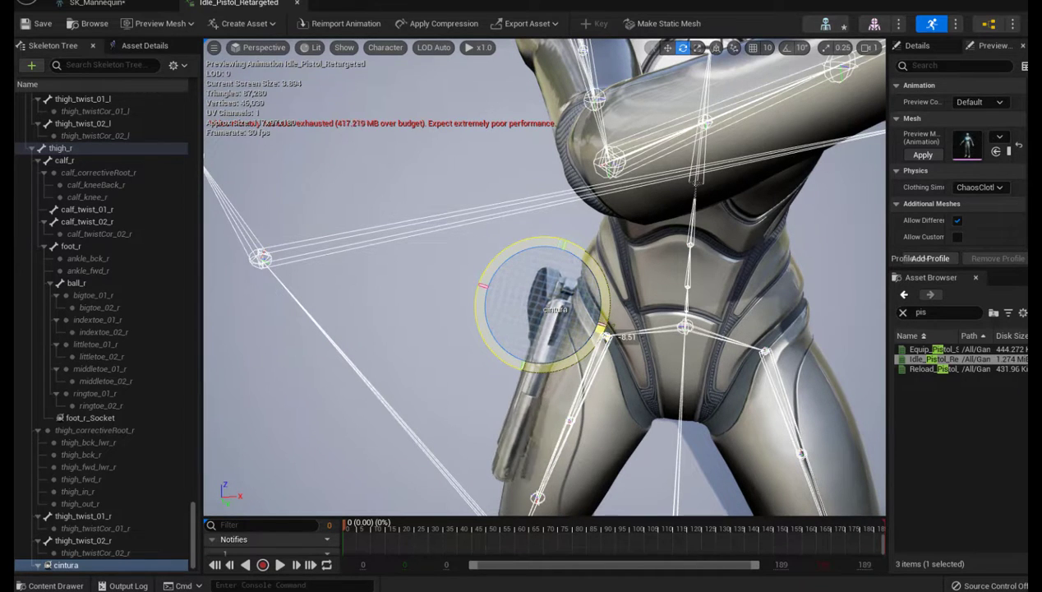
{"action": "left_click_drag", "start_coordinate": [605, 332], "coordinate": [573, 274]}
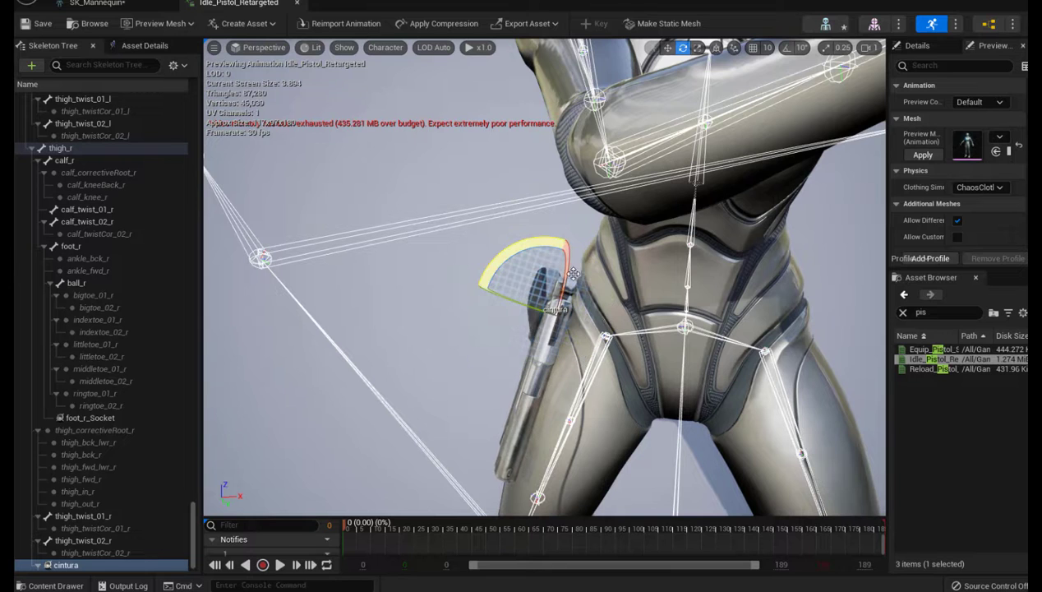
{"action": "scroll", "coordinate": [573, 273], "scroll_direction": "down", "scroll_amount": 5}
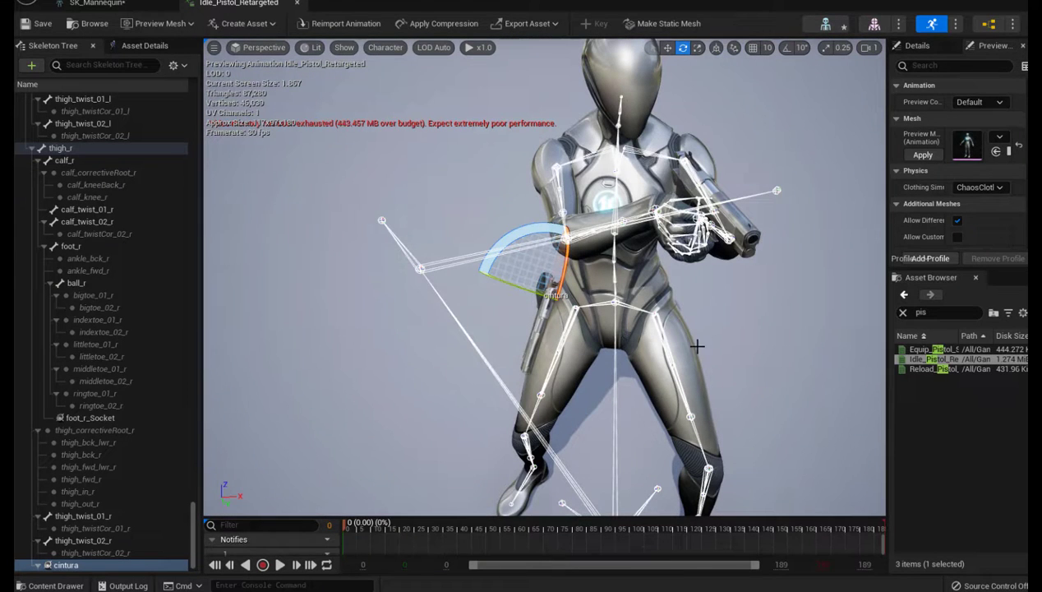
{"action": "scroll", "coordinate": [717, 328], "scroll_direction": "down", "scroll_amount": 4}
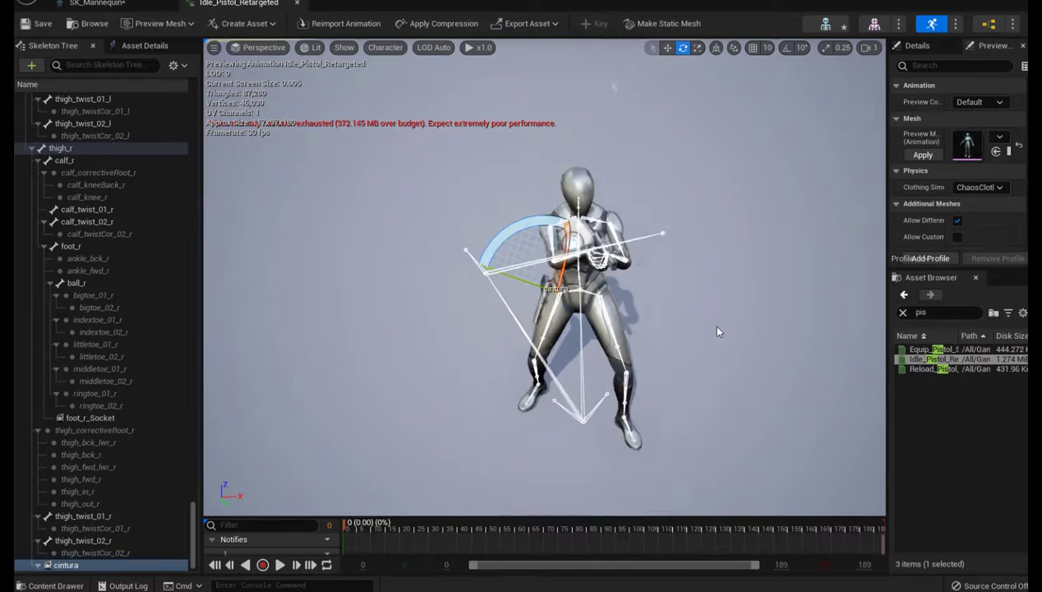
- Set Character > Bones drawing to Selected Only and reframe the mannequin
{"action": "left_click", "coordinate": [388, 50]}
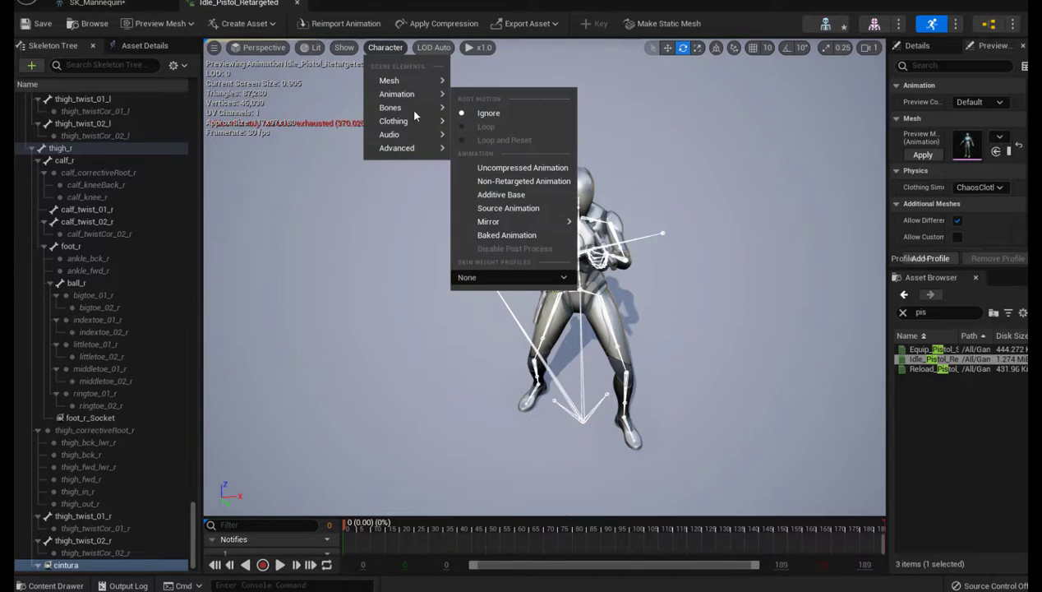
{"action": "mouse_move", "coordinate": [403, 113]}
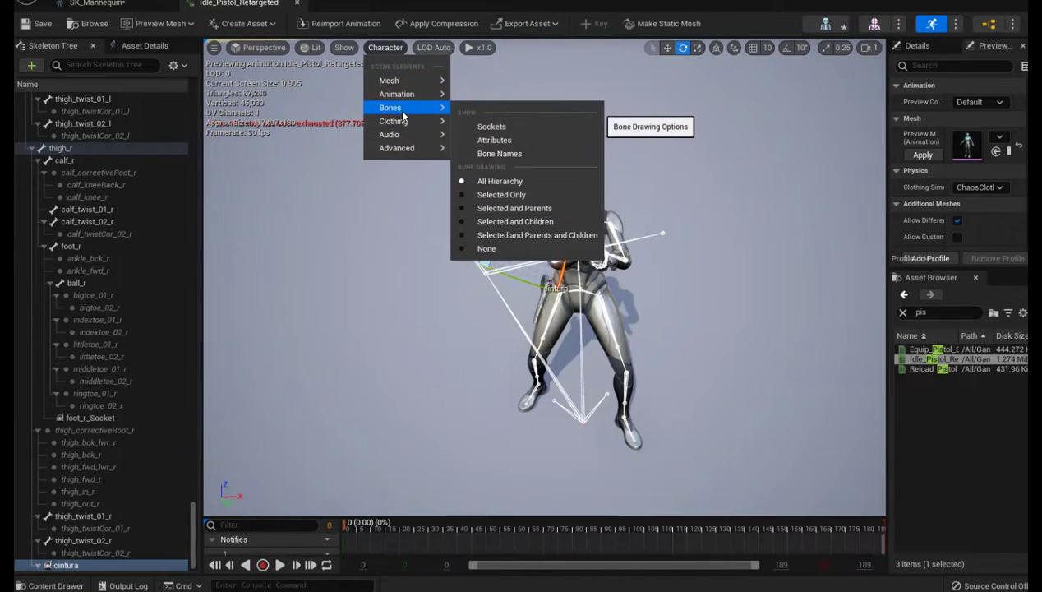
{"action": "left_click", "coordinate": [465, 195]}
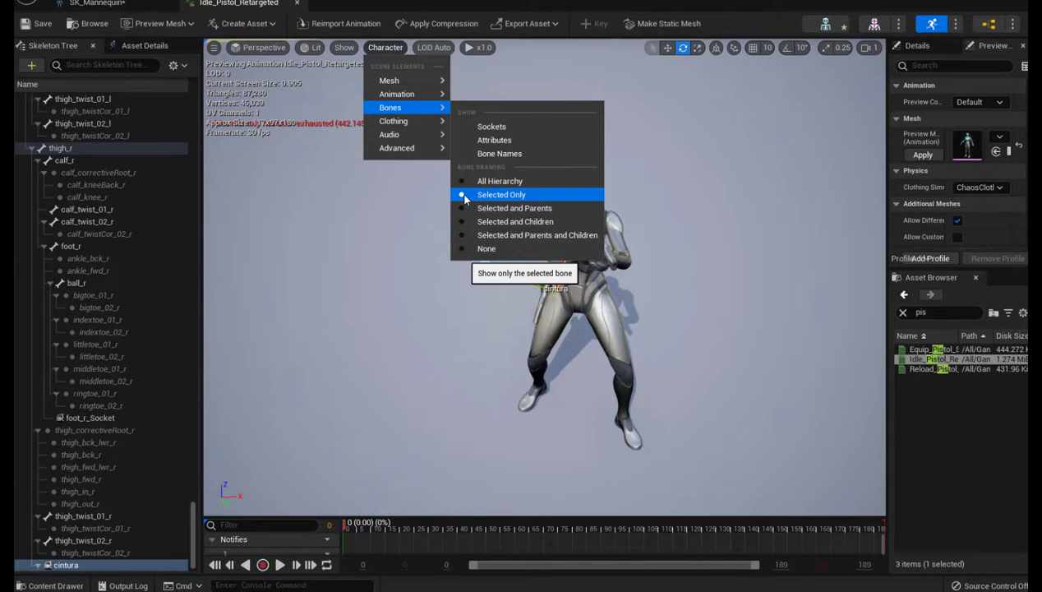
{"action": "left_click", "coordinate": [400, 251]}
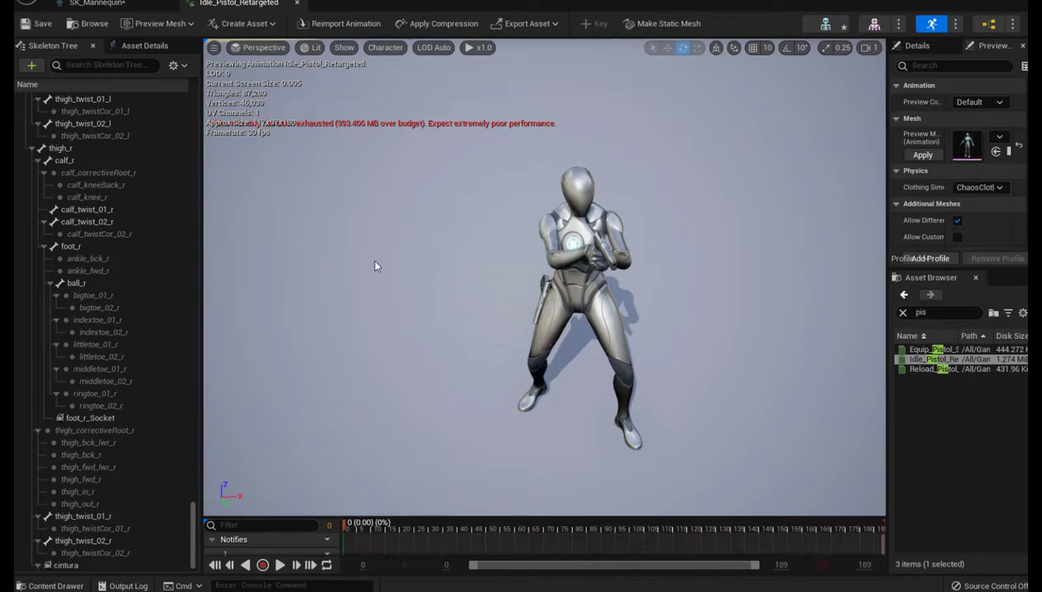
{"action": "scroll", "coordinate": [371, 258], "scroll_direction": "down", "scroll_amount": 2}
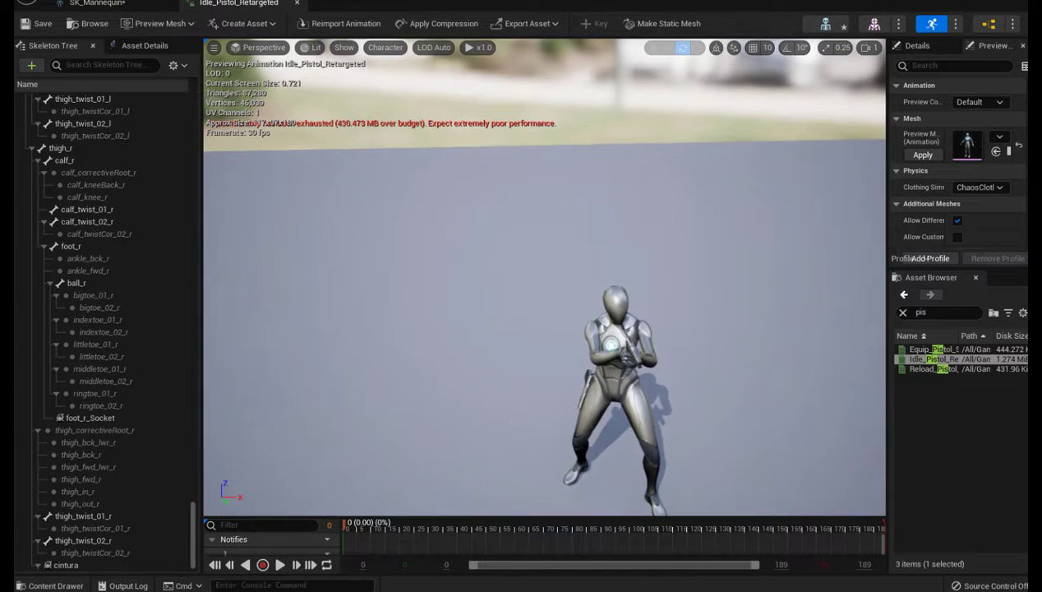
{"action": "left_click_drag", "start_coordinate": [608, 304], "coordinate": [653, 361]}
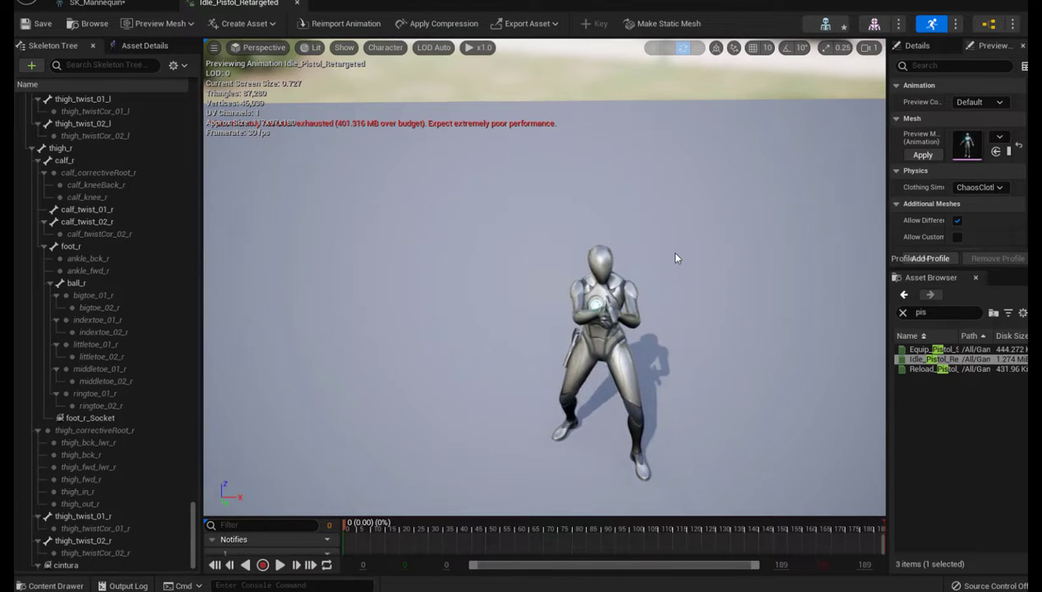
{"action": "left_click_drag", "start_coordinate": [675, 258], "coordinate": [676, 251]}
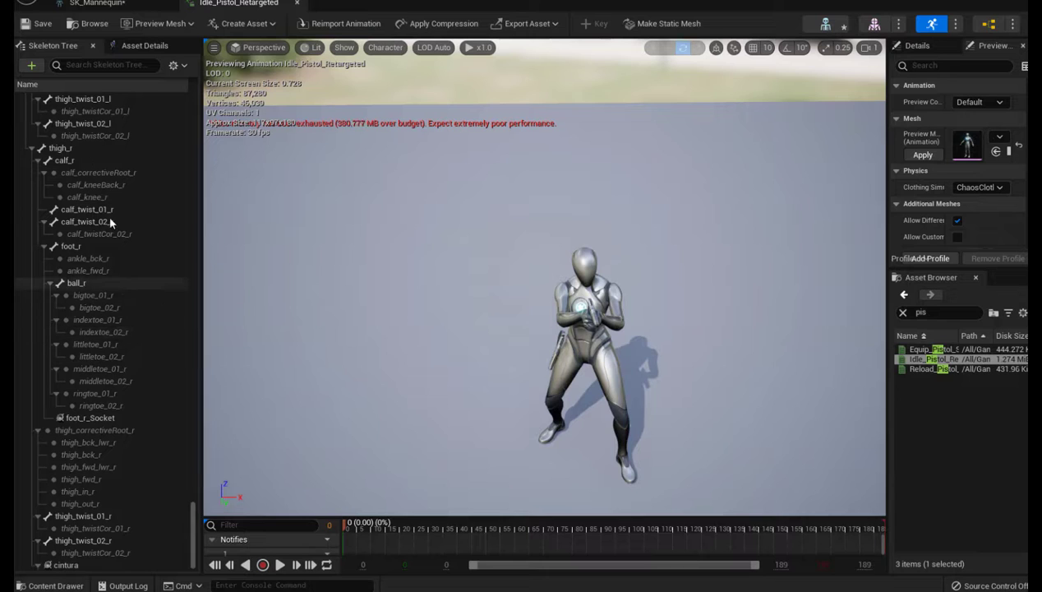
{"action": "left_click", "coordinate": [76, 64]}
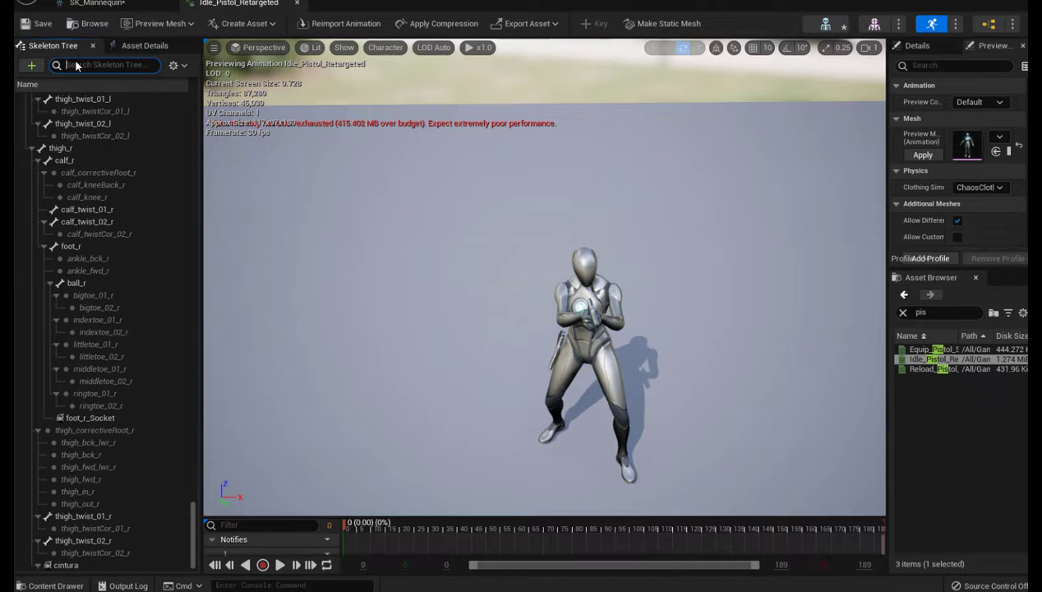
- Filter the Skeleton Tree by 'ar', rotate the arma socket about 7 degrees, and save
{"action": "type", "text": "a"}
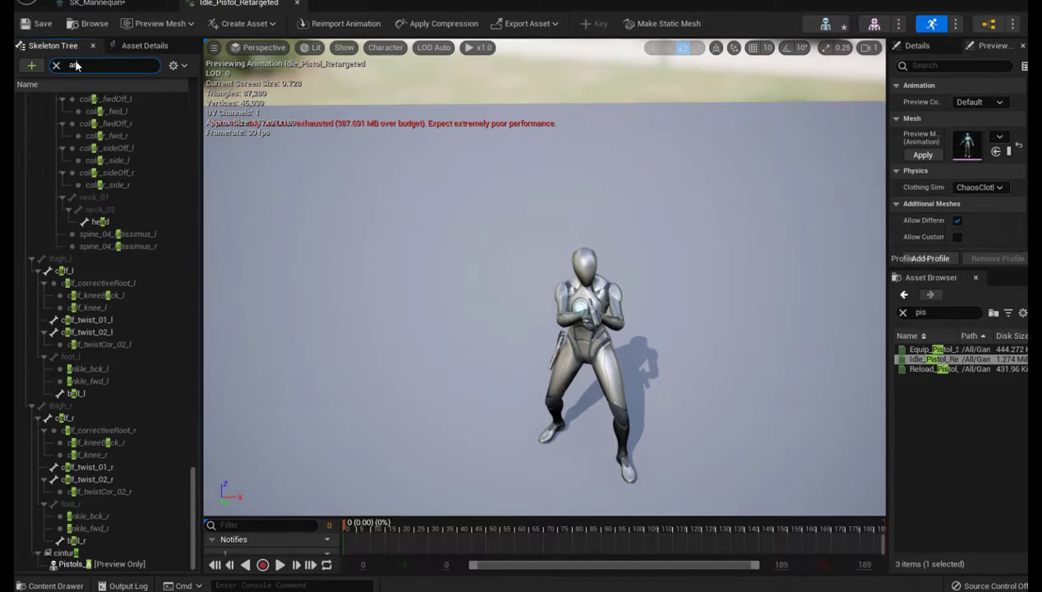
{"action": "type", "text": "r"}
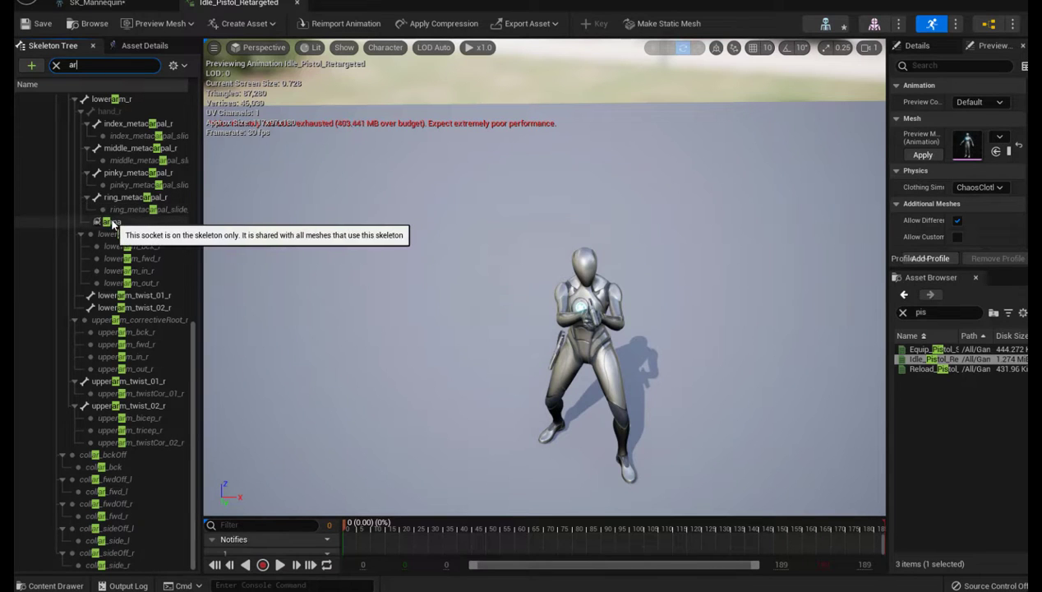
{"action": "left_click", "coordinate": [124, 223]}
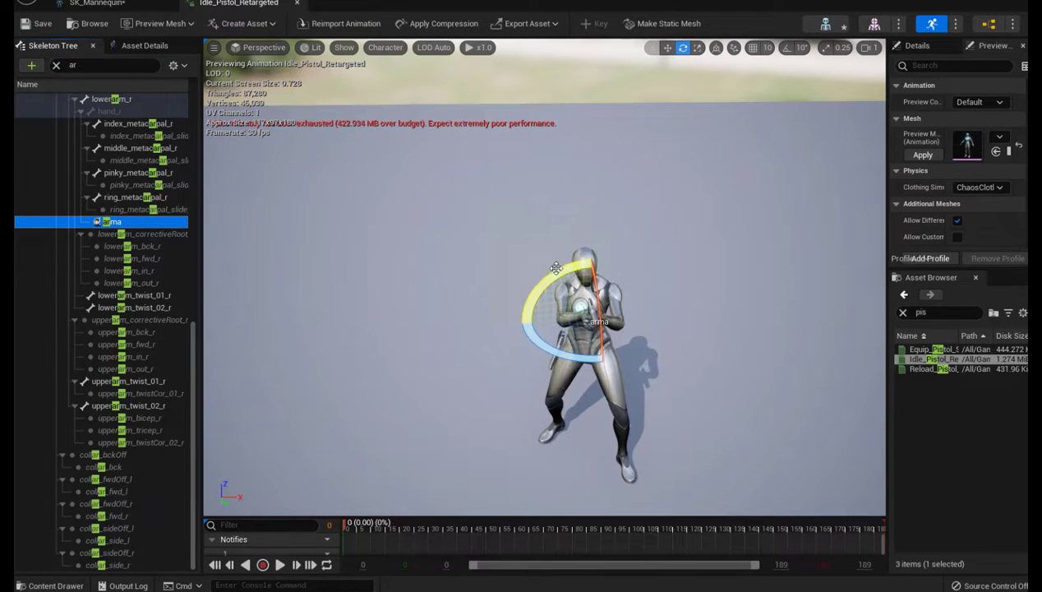
{"action": "left_click", "coordinate": [591, 358]}
{"action": "left_click_drag", "start_coordinate": [661, 313], "coordinate": [661, 313]}
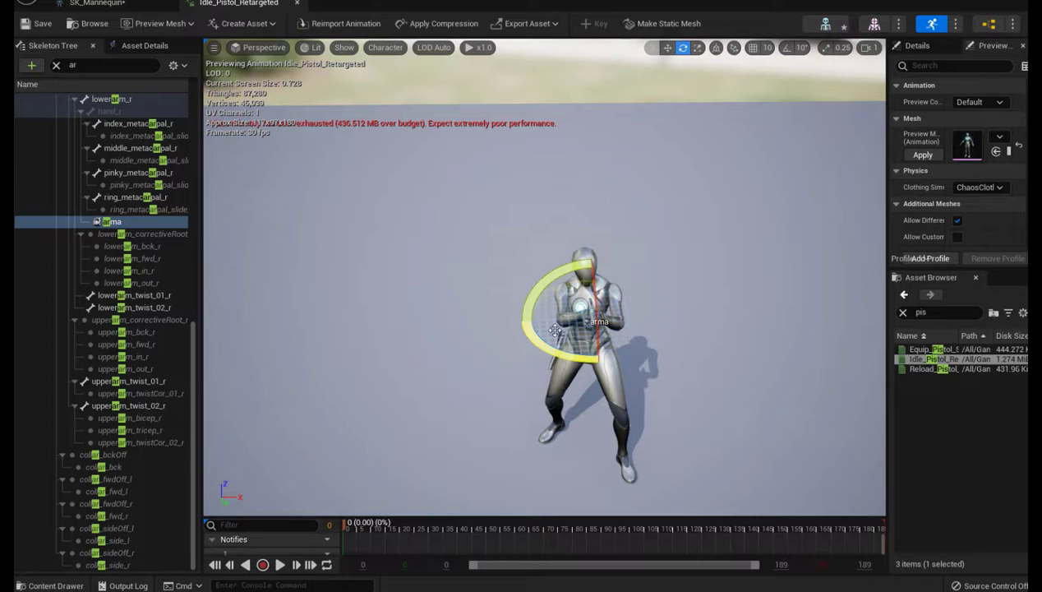
{"action": "left_click", "coordinate": [37, 25]}
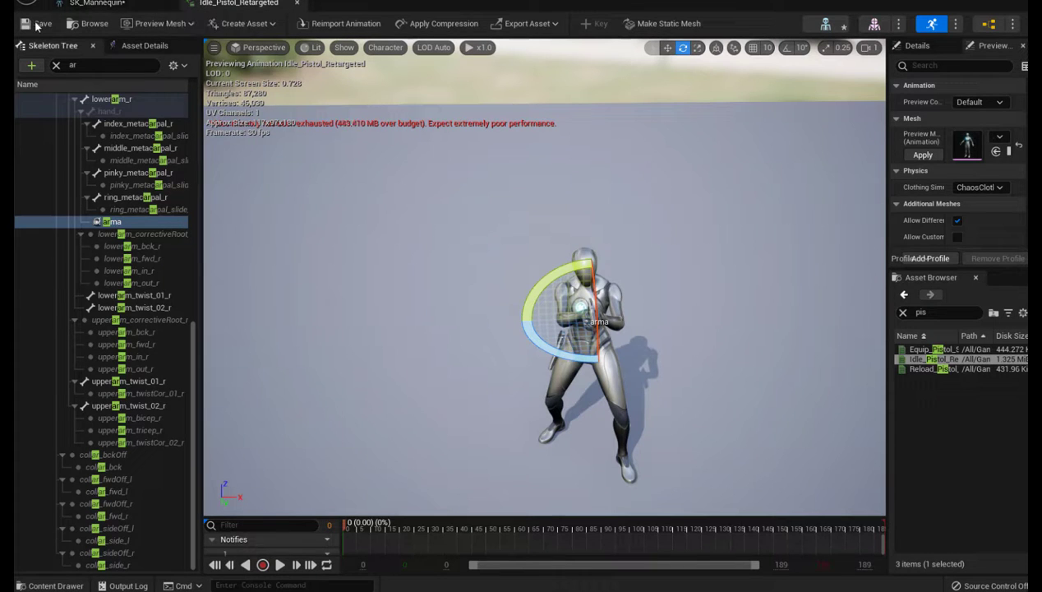
{"action": "left_click", "coordinate": [102, 20]}
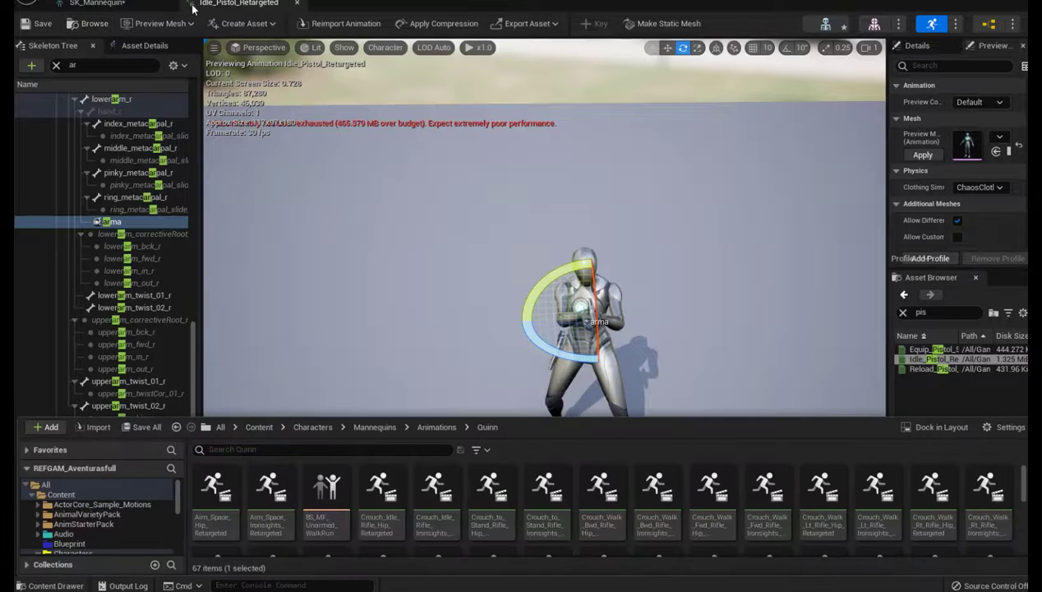
- Close Idle_Pistol_Retargeted, save SK_Mannequin, and close the skeleton editor
{"action": "left_click", "coordinate": [298, 7]}
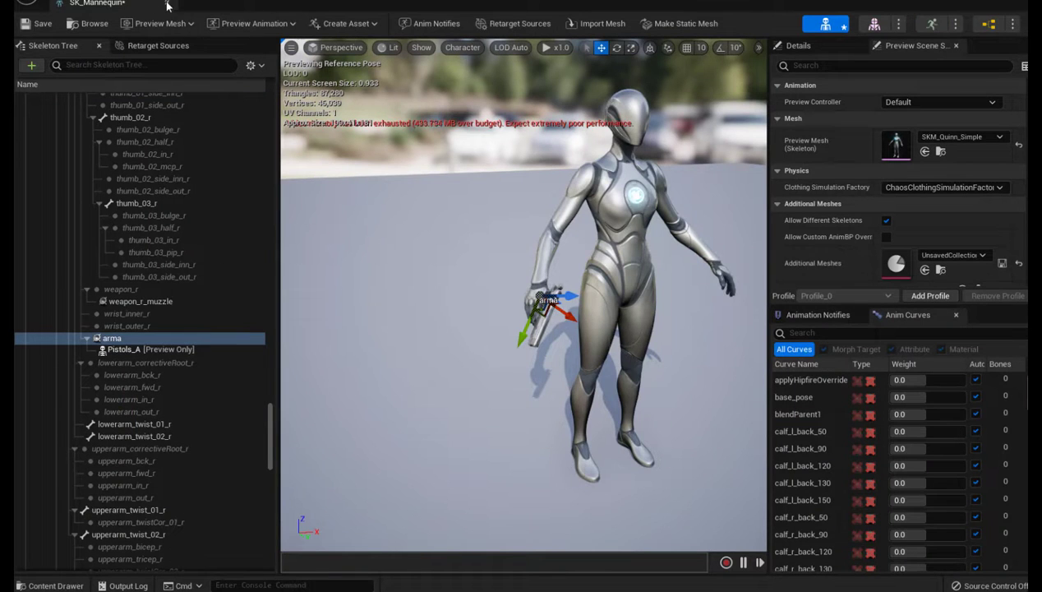
{"action": "left_click", "coordinate": [34, 23]}
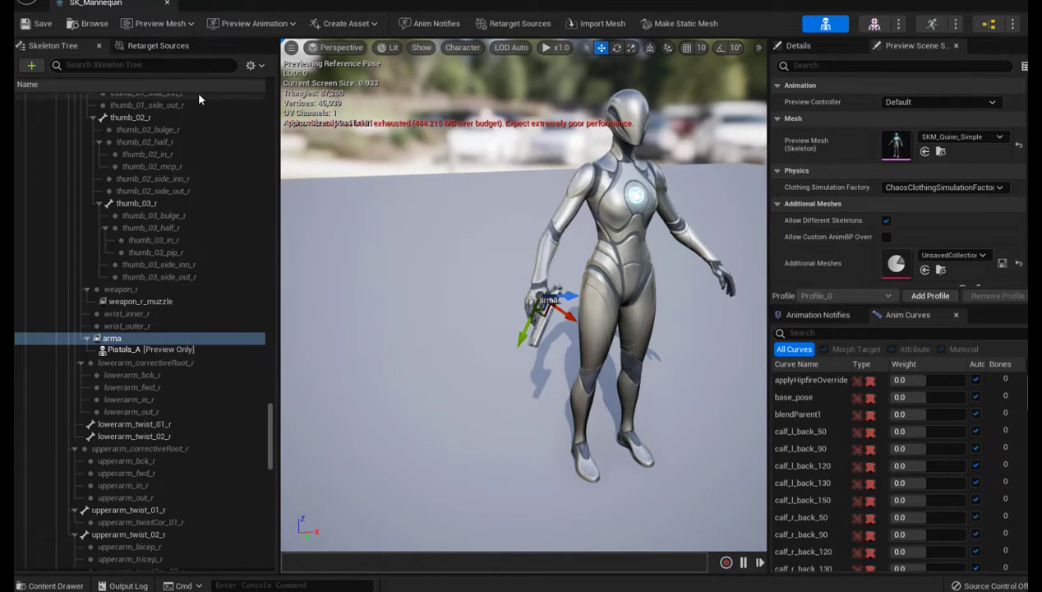
{"action": "left_click", "coordinate": [167, 5]}
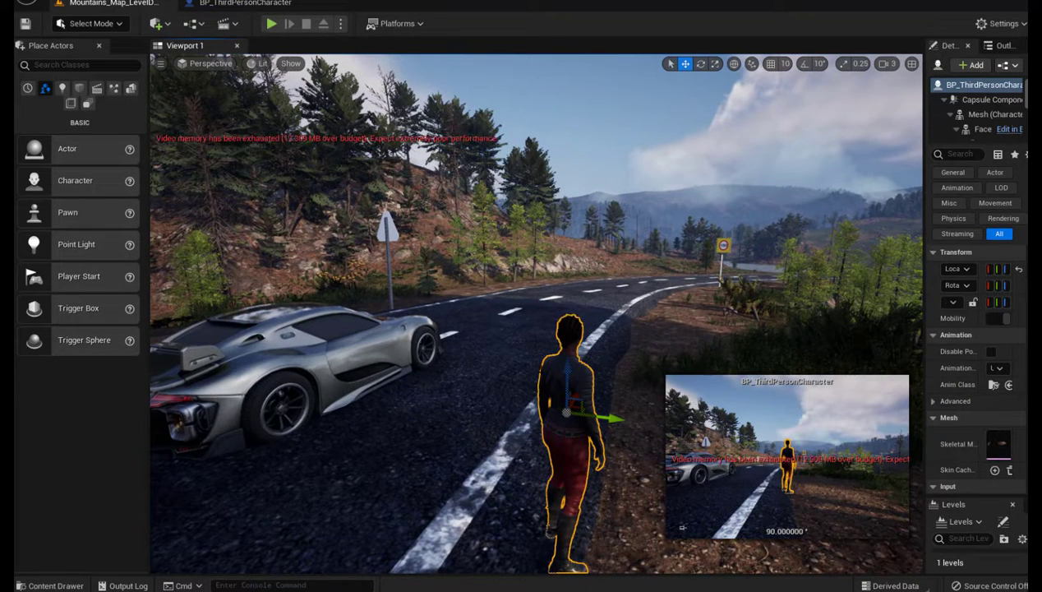
- Bring up BP_ThirdPersonCharacter with its Mesh component selected and the Content Drawer open
{"action": "right_click", "coordinate": [571, 413]}
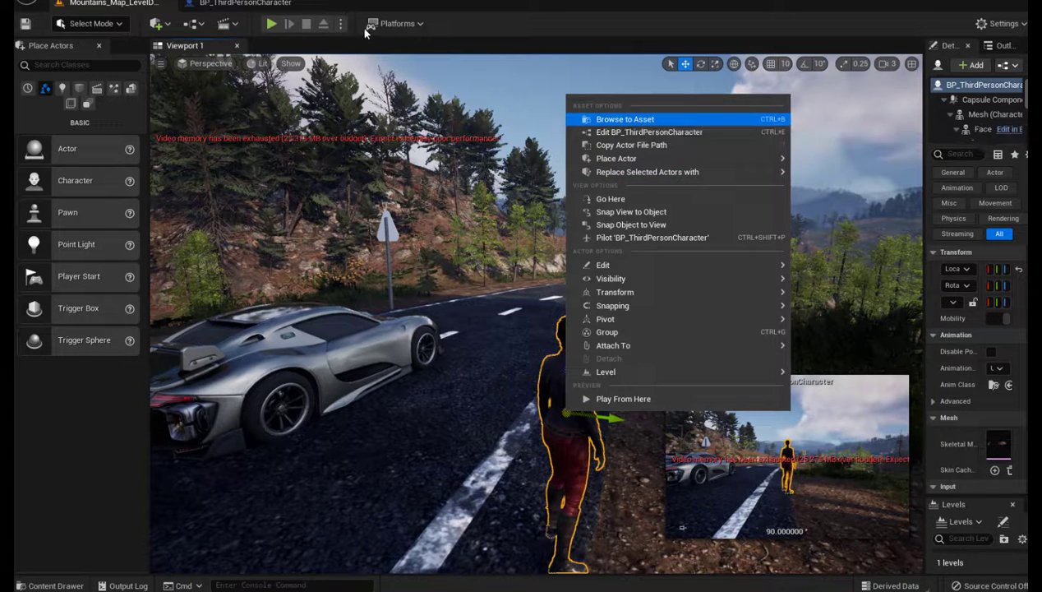
{"action": "key", "text": "Escape"}
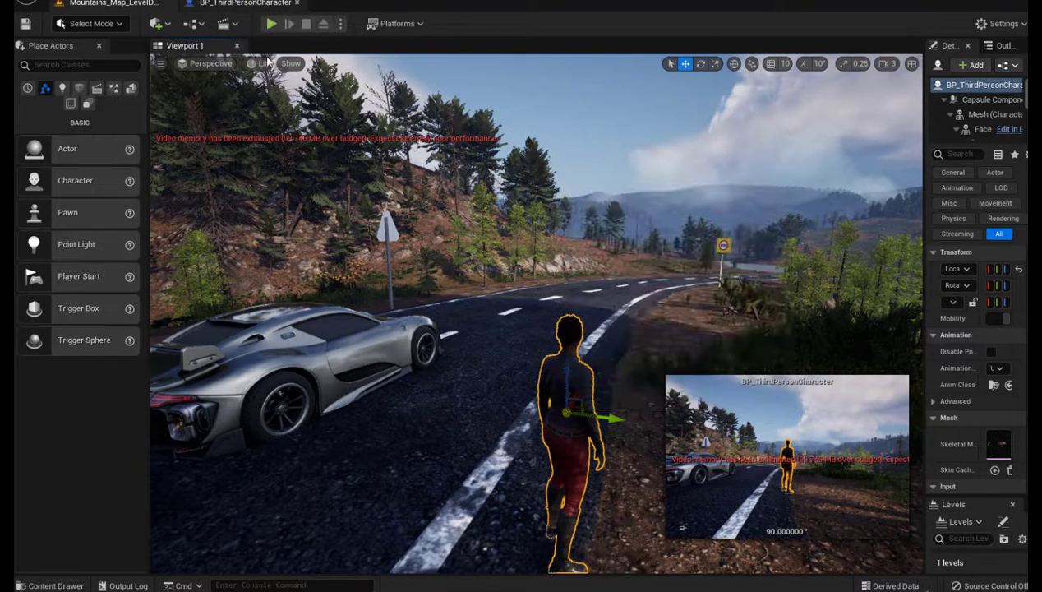
{"action": "left_click", "coordinate": [243, 4]}
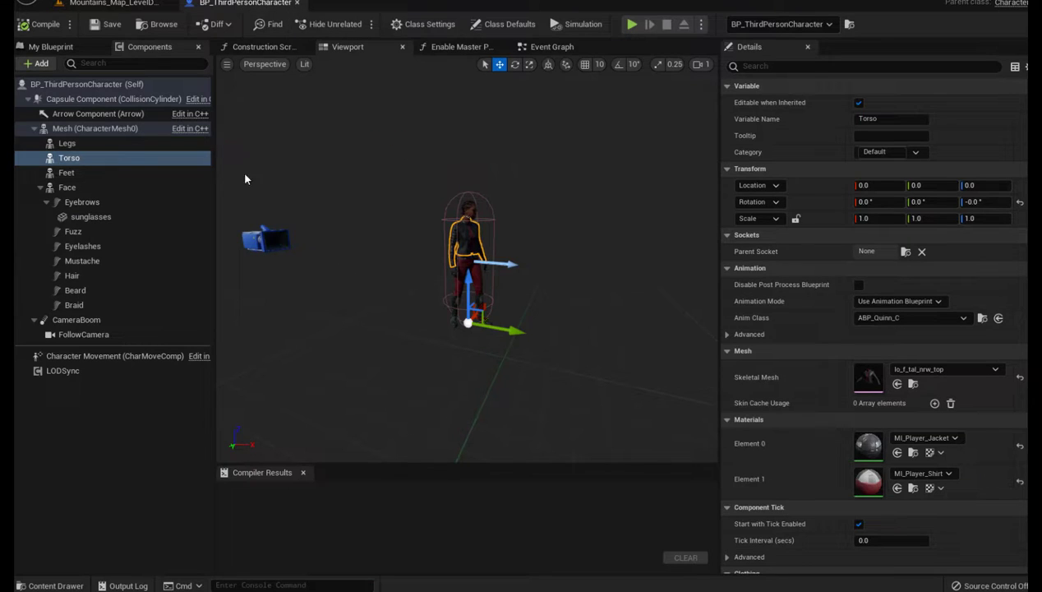
{"action": "left_click", "coordinate": [92, 130]}
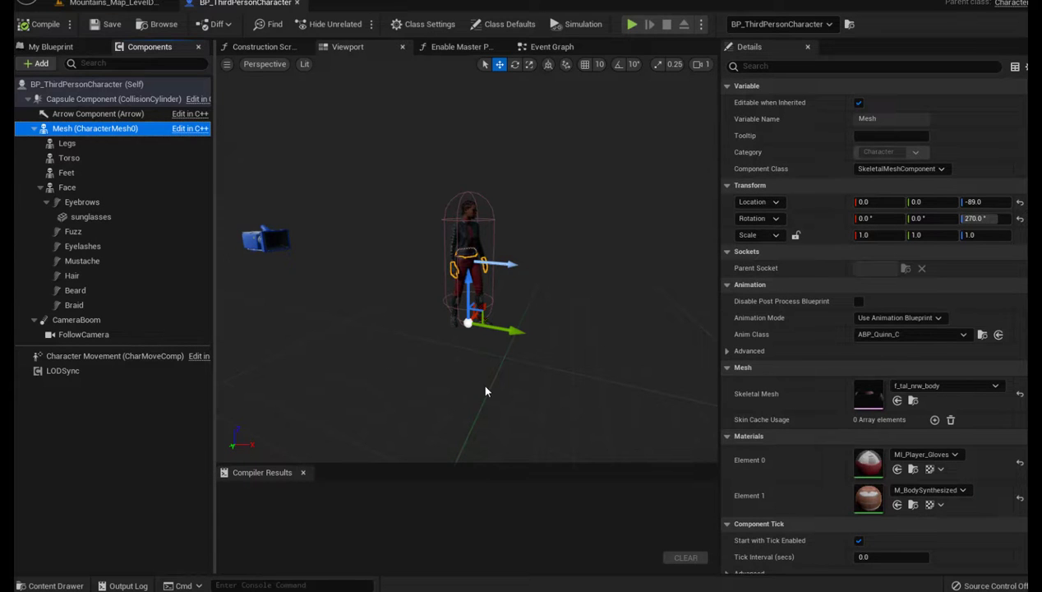
{"action": "mouse_move", "coordinate": [484, 391]}
{"action": "right_mouse_down"}
{"action": "mouse_move", "coordinate": [473, 353]}
{"action": "mouse_move", "coordinate": [472, 366]}
{"action": "right_mouse_up"}
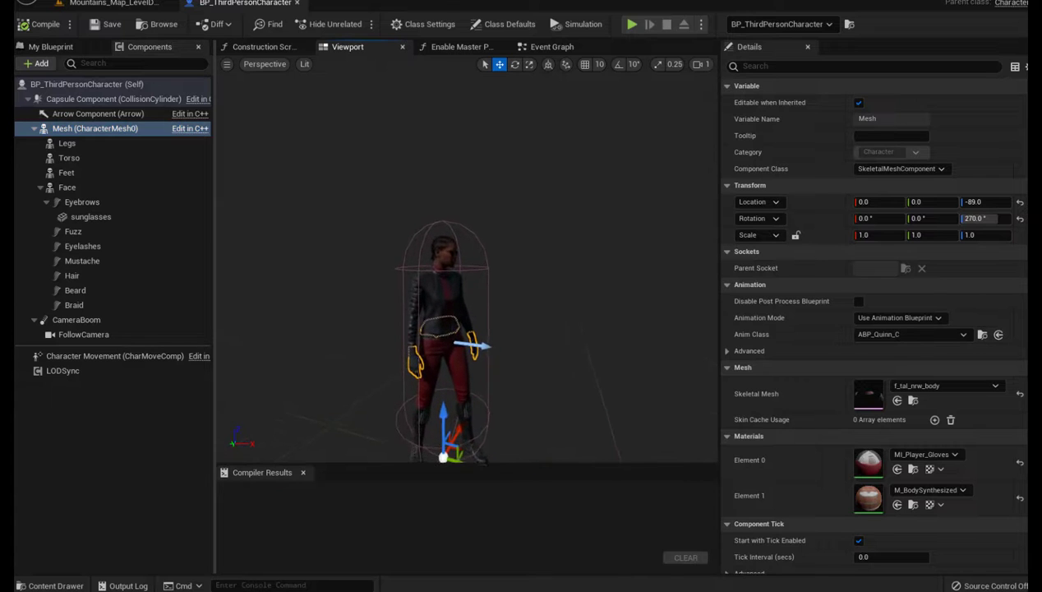
{"action": "mouse_move", "coordinate": [472, 365]}
{"action": "right_mouse_down"}
{"action": "mouse_move", "coordinate": [472, 378]}
{"action": "mouse_move", "coordinate": [435, 374]}
{"action": "right_mouse_up"}
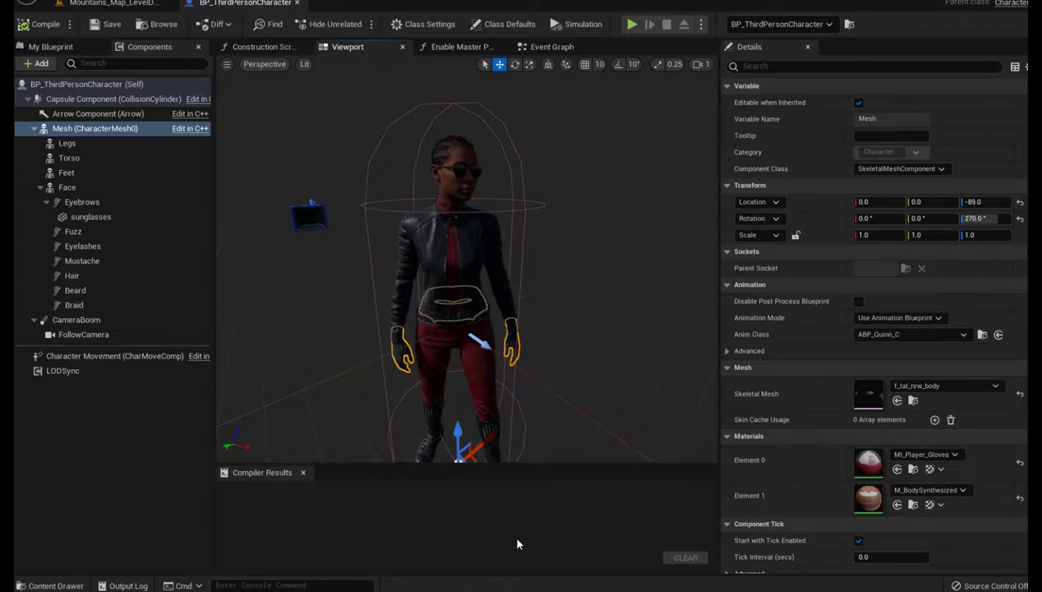
{"action": "key", "text": "ctrl+space"}
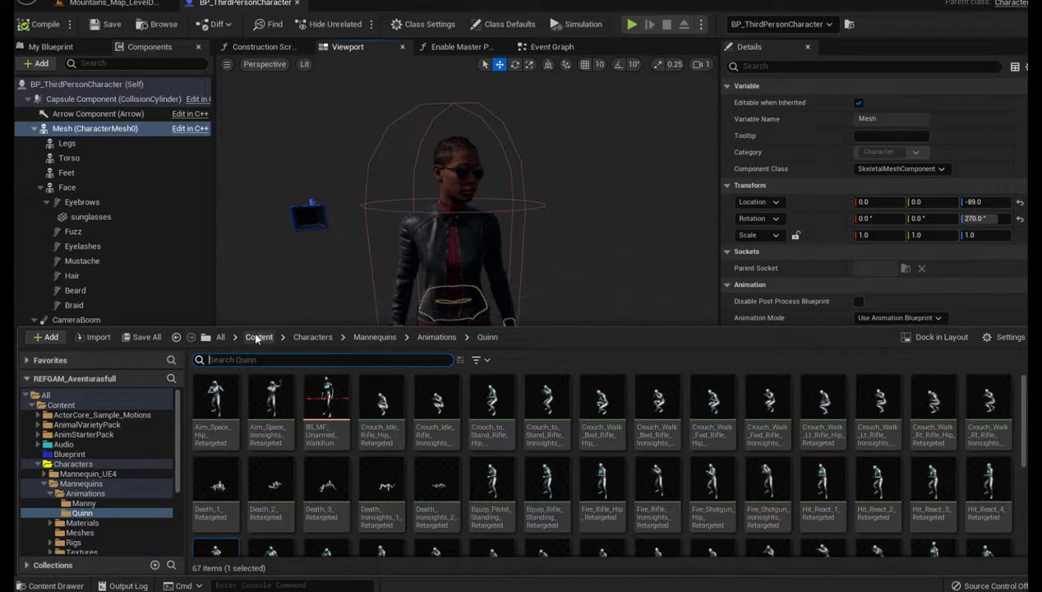
- From the Blueprint folder, drop the Pistol blueprint onto Mesh (CharacterMesh0)
{"action": "left_click", "coordinate": [259, 337]}
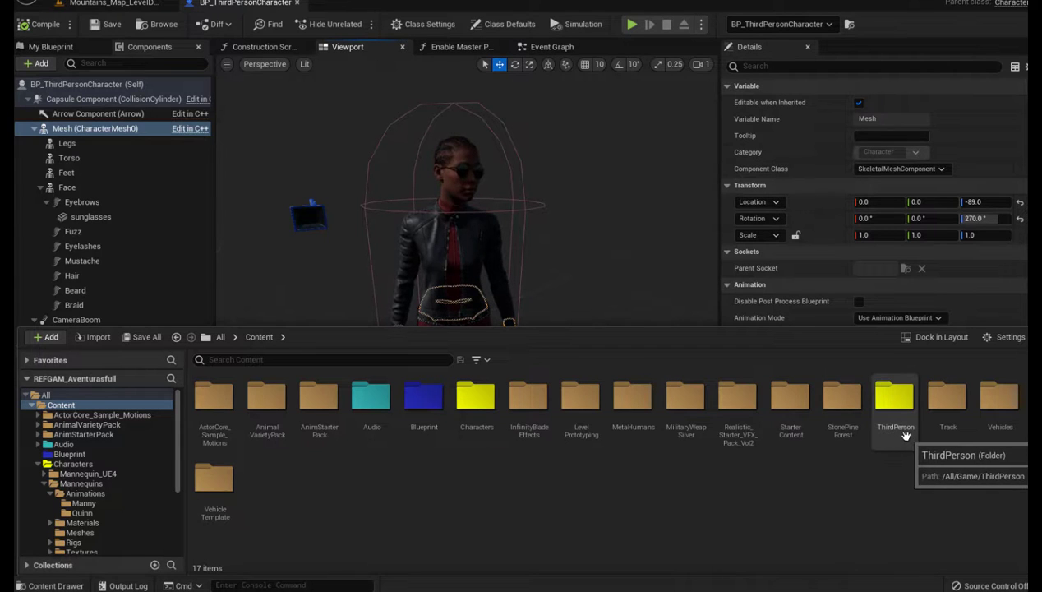
{"action": "left_click", "coordinate": [426, 409]}
{"action": "double_click", "coordinate": [426, 410]}
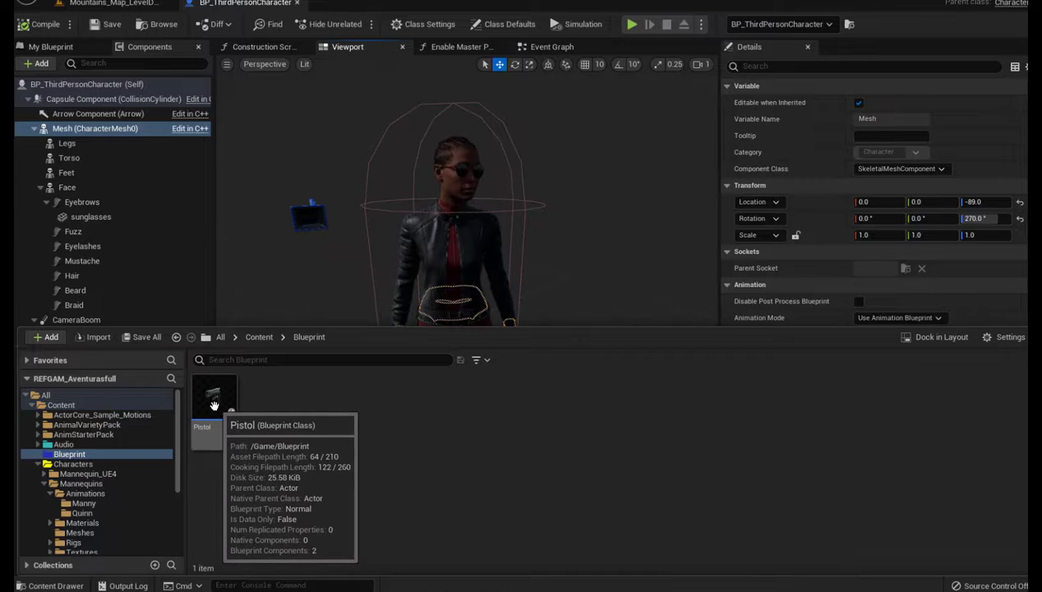
{"action": "left_click_drag", "start_coordinate": [218, 393], "coordinate": [103, 130]}
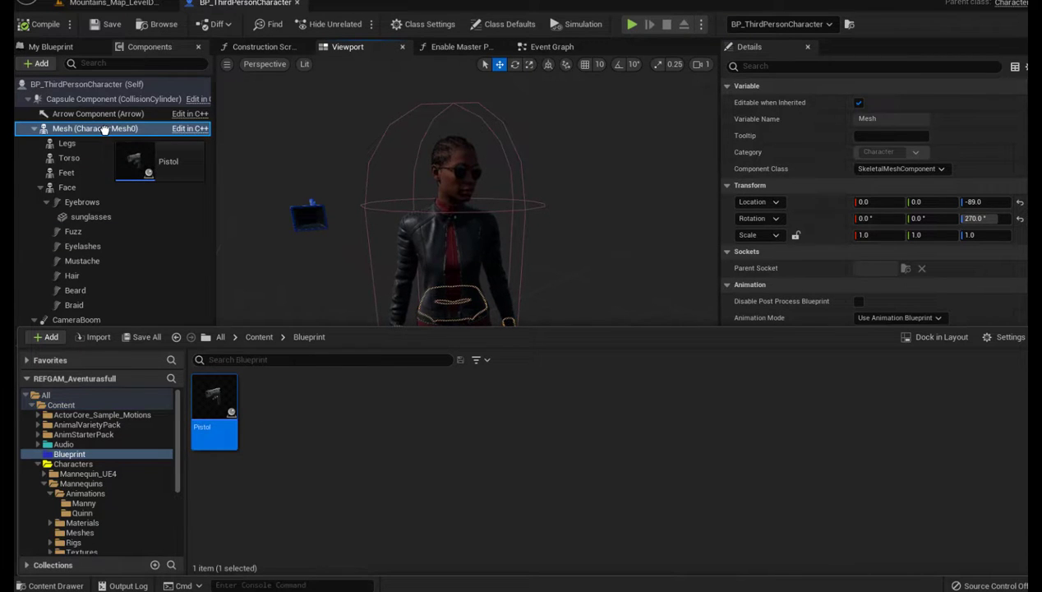
{"action": "left_click_drag", "start_coordinate": [104, 129], "coordinate": [103, 130]}
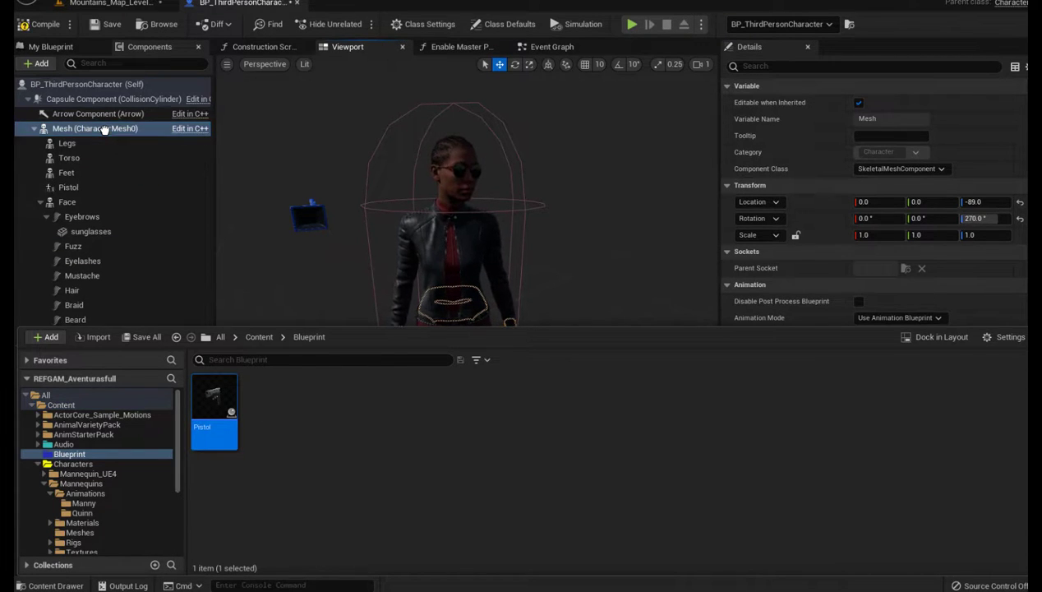
- Resize the panels and hide the asset browser to enlarge the components and details area
{"action": "scroll", "coordinate": [334, 224], "scroll_direction": "down", "scroll_amount": 5}
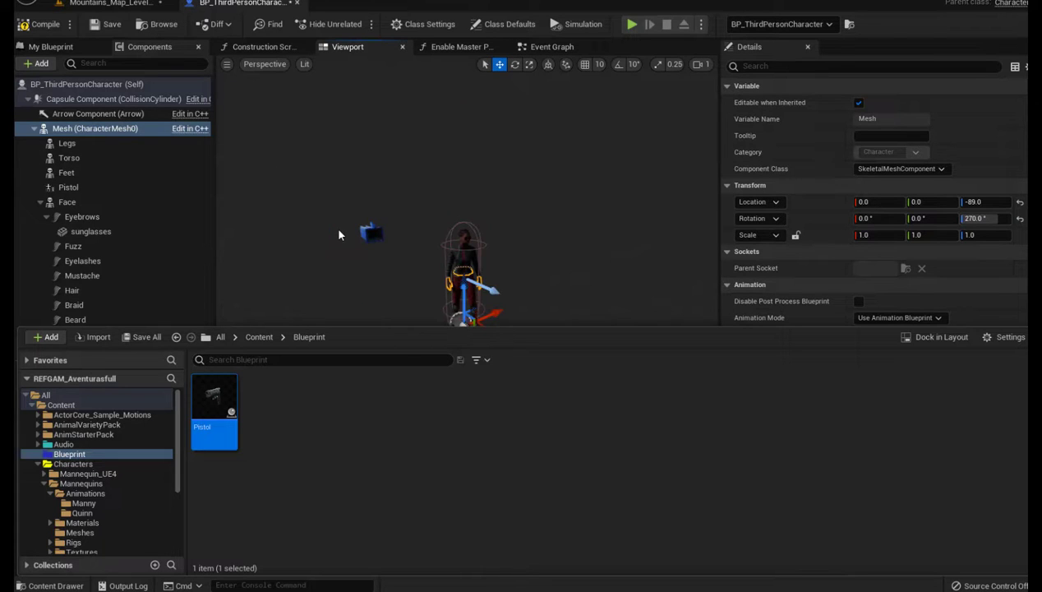
{"action": "left_click_drag", "start_coordinate": [391, 324], "coordinate": [389, 450]}
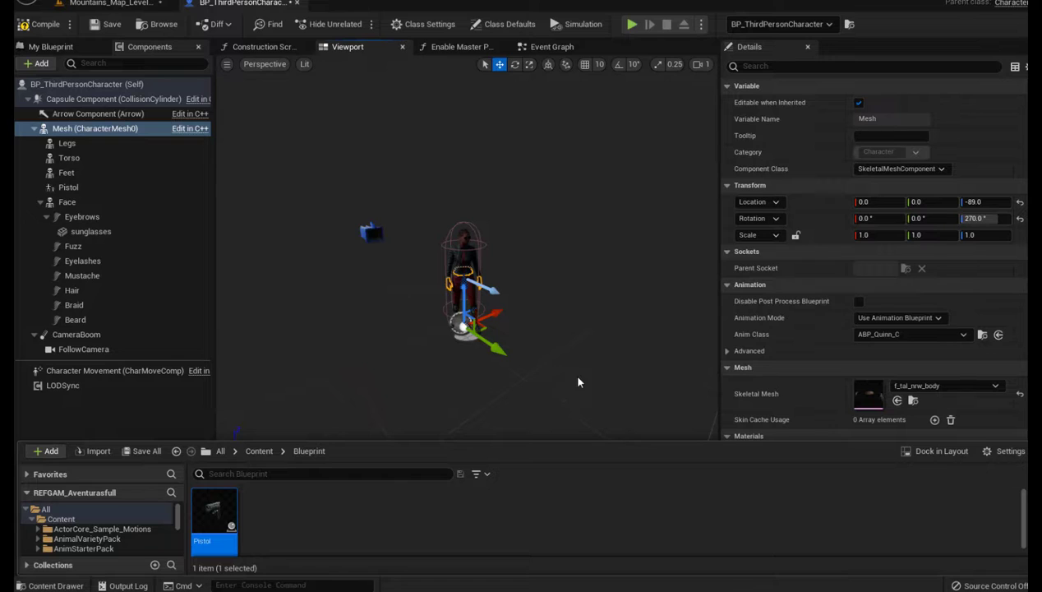
{"action": "left_click", "coordinate": [553, 373]}
{"action": "scroll", "coordinate": [467, 288], "scroll_direction": "up", "scroll_amount": 1}
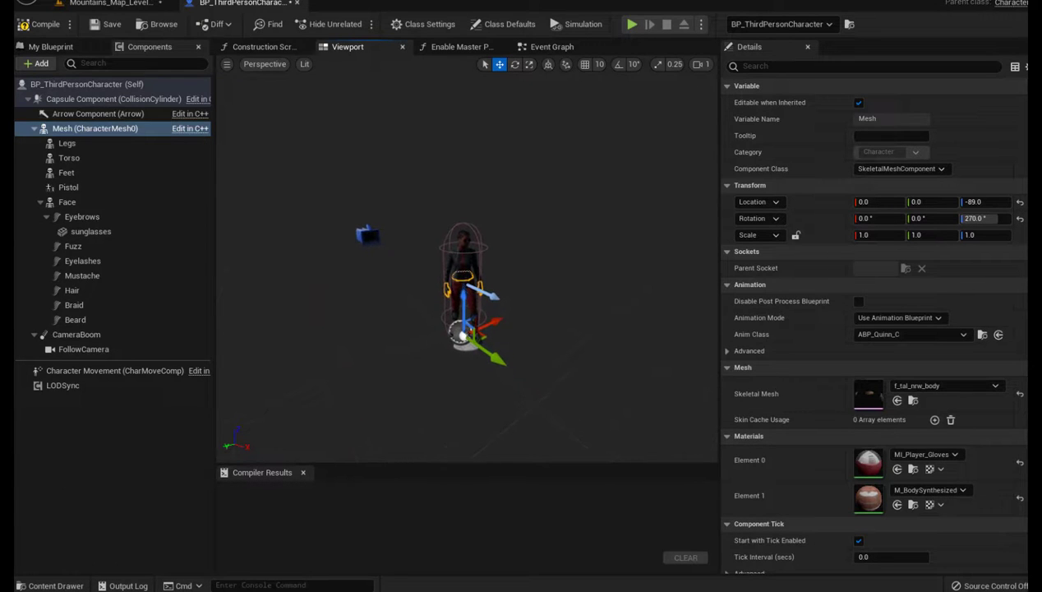
{"action": "scroll", "coordinate": [467, 287], "scroll_direction": "up", "scroll_amount": 1}
{"action": "scroll", "coordinate": [467, 288], "scroll_direction": "up", "scroll_amount": 1}
{"action": "scroll", "coordinate": [467, 288], "scroll_direction": "up", "scroll_amount": 1}
{"action": "scroll", "coordinate": [477, 296], "scroll_direction": "up", "scroll_amount": 1}
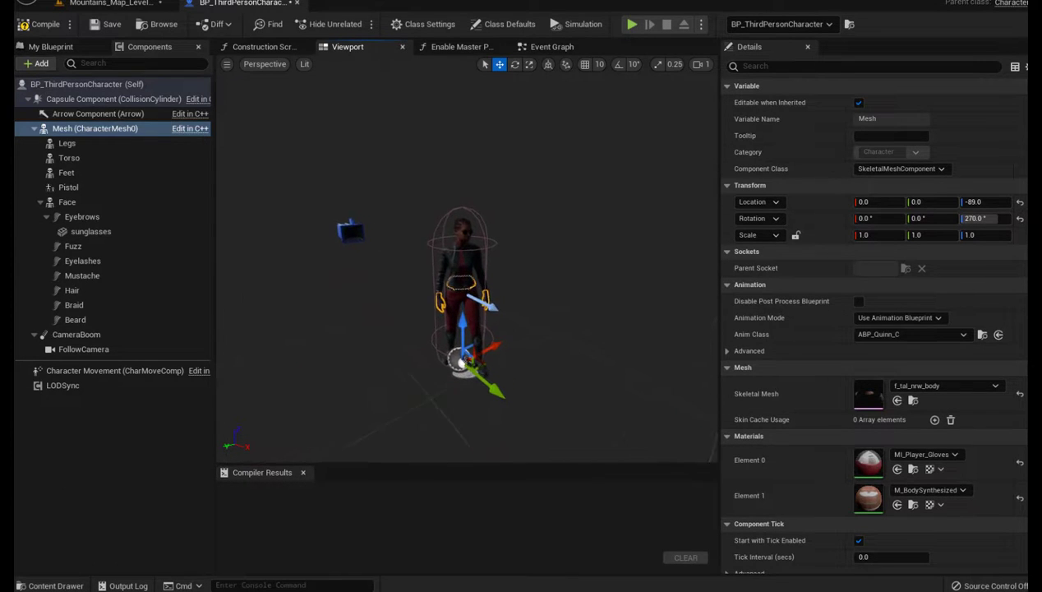
{"action": "scroll", "coordinate": [477, 296], "scroll_direction": "up", "scroll_amount": 1}
{"action": "scroll", "coordinate": [476, 295], "scroll_direction": "up", "scroll_amount": 1}
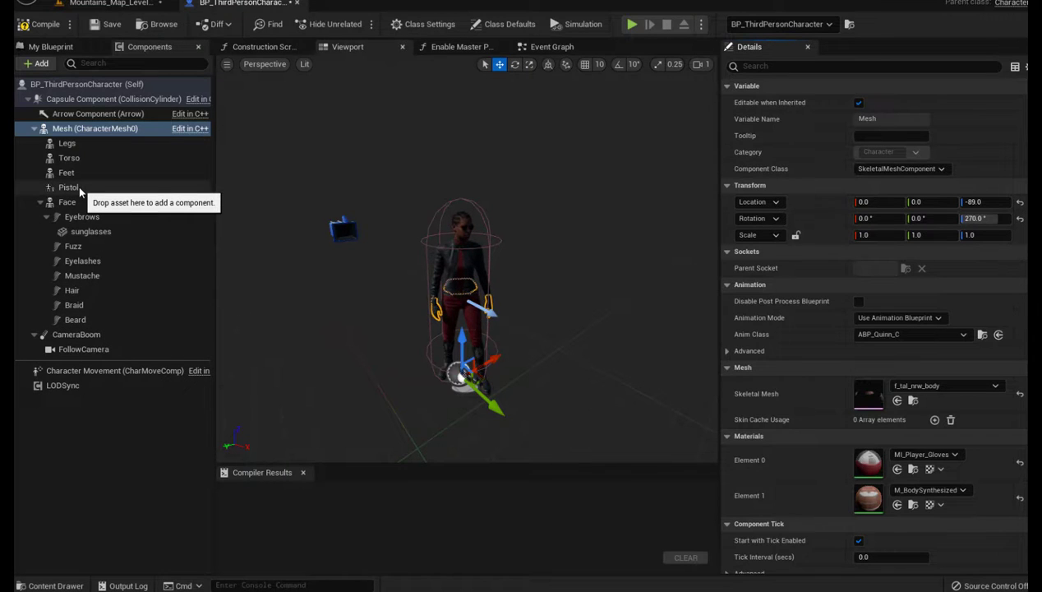
- Set the Pistol component's Parent Socket to arma and compile BP_ThirdPersonCharacter
{"action": "mouse_move", "coordinate": [78, 184]}
{"action": "left_mouse_down"}
{"action": "mouse_move", "coordinate": [86, 129]}
{"action": "mouse_move", "coordinate": [78, 148]}
{"action": "left_mouse_up"}
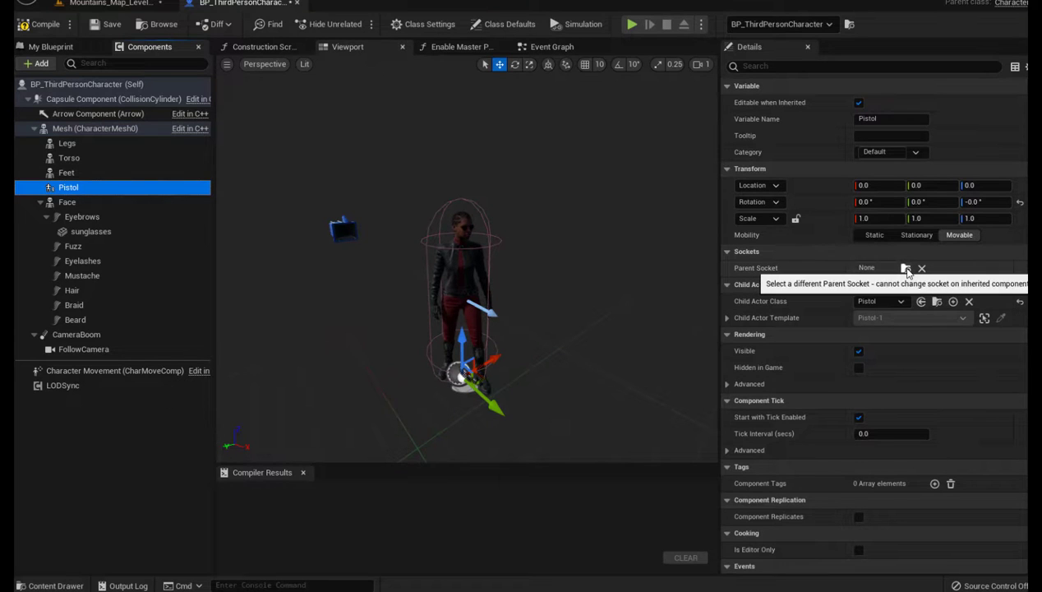
{"action": "left_click", "coordinate": [906, 270]}
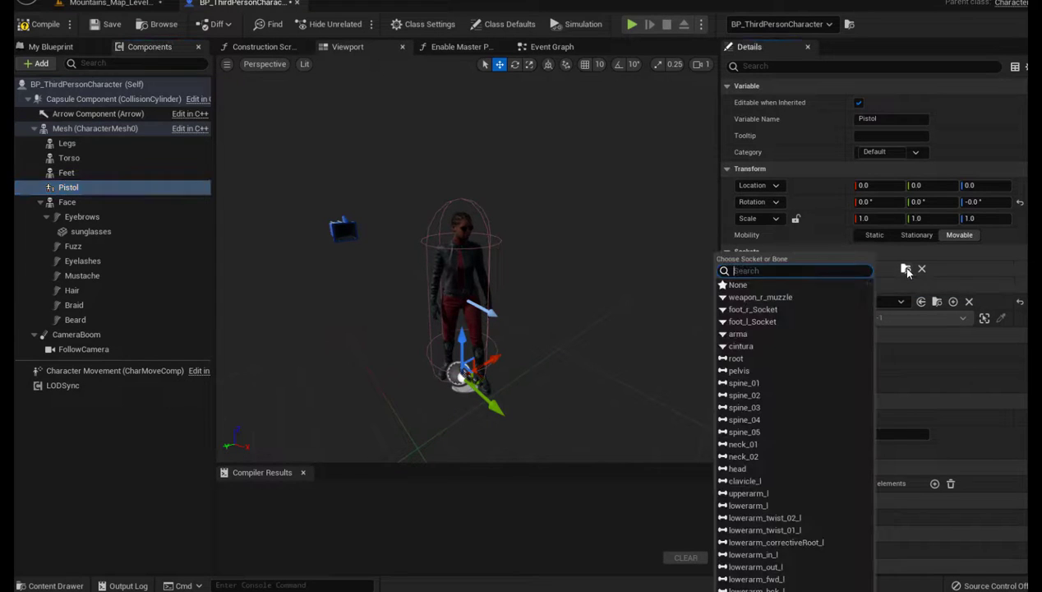
{"action": "left_click", "coordinate": [738, 334]}
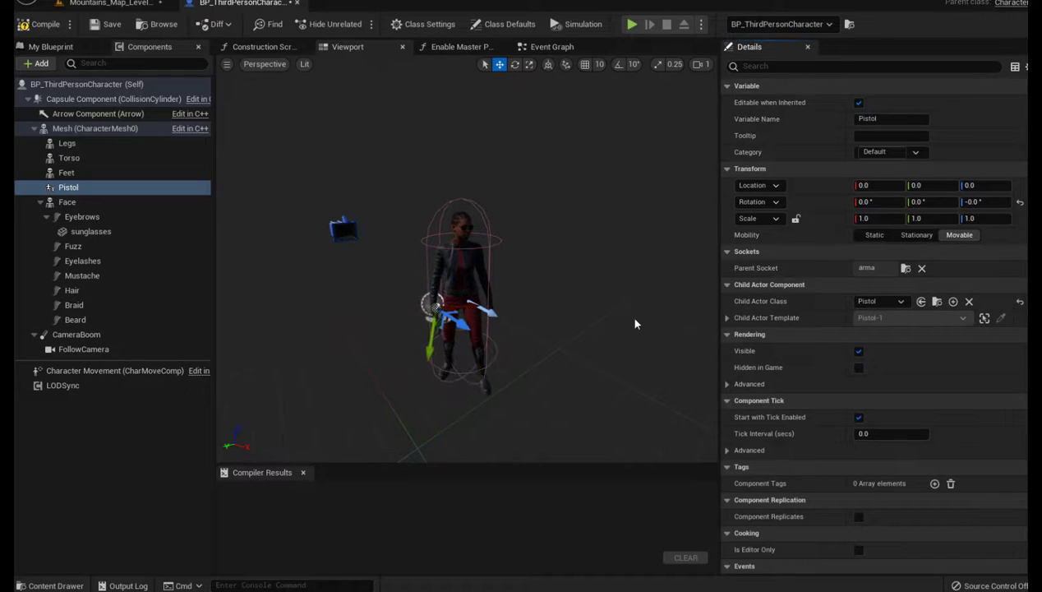
{"action": "right_click_drag", "start_coordinate": [467, 329], "coordinate": [411, 329]}
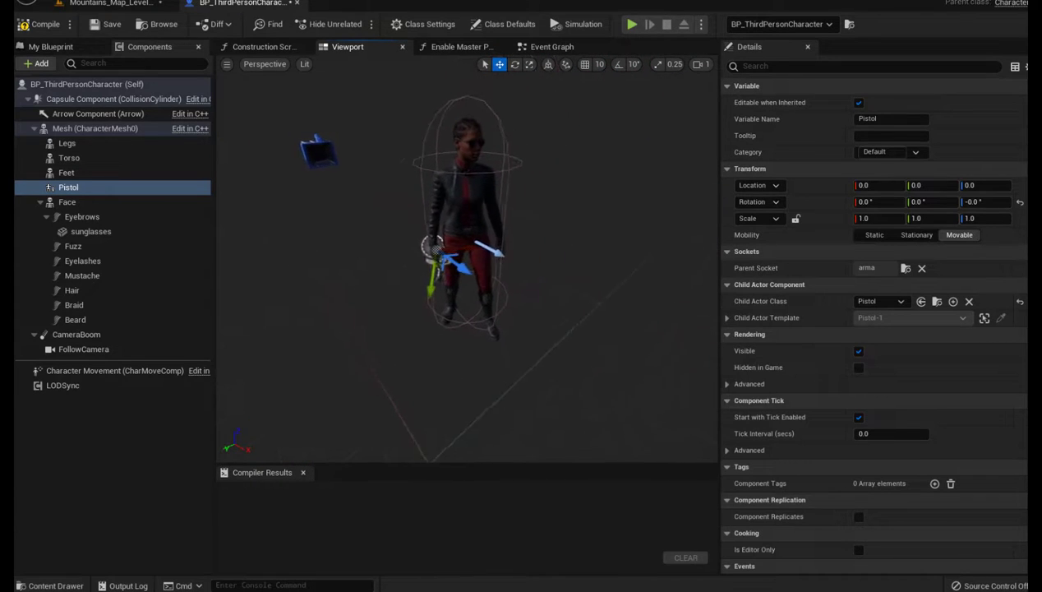
{"action": "right_click_drag", "start_coordinate": [468, 263], "coordinate": [468, 263]}
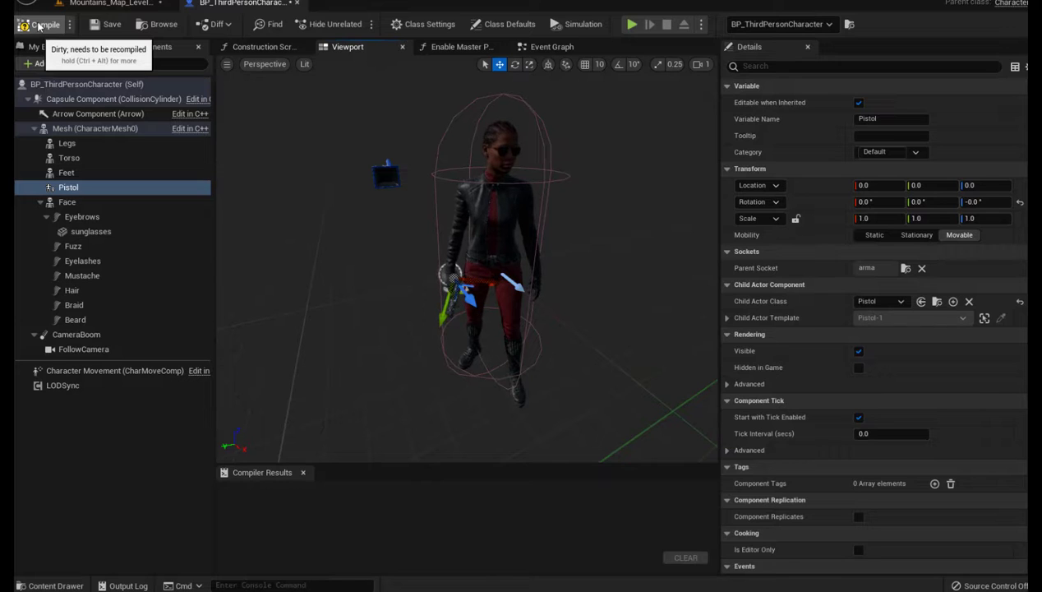
{"action": "left_click", "coordinate": [91, 26]}
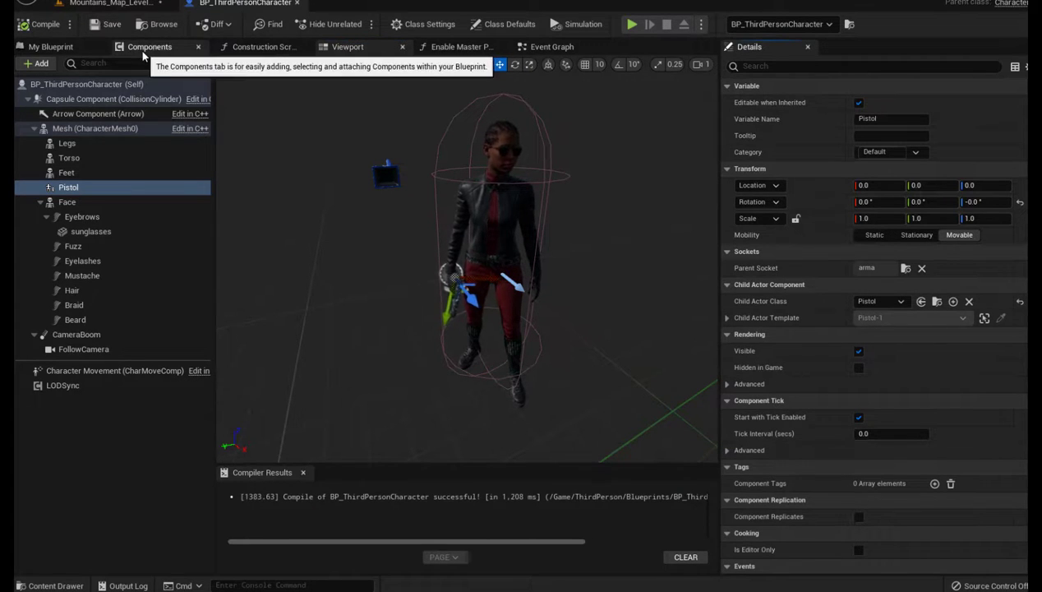
- Add a second Pistol under Mesh as Pistol1 and set its Parent Socket to cintura
{"action": "key", "text": "ctrl+space"}
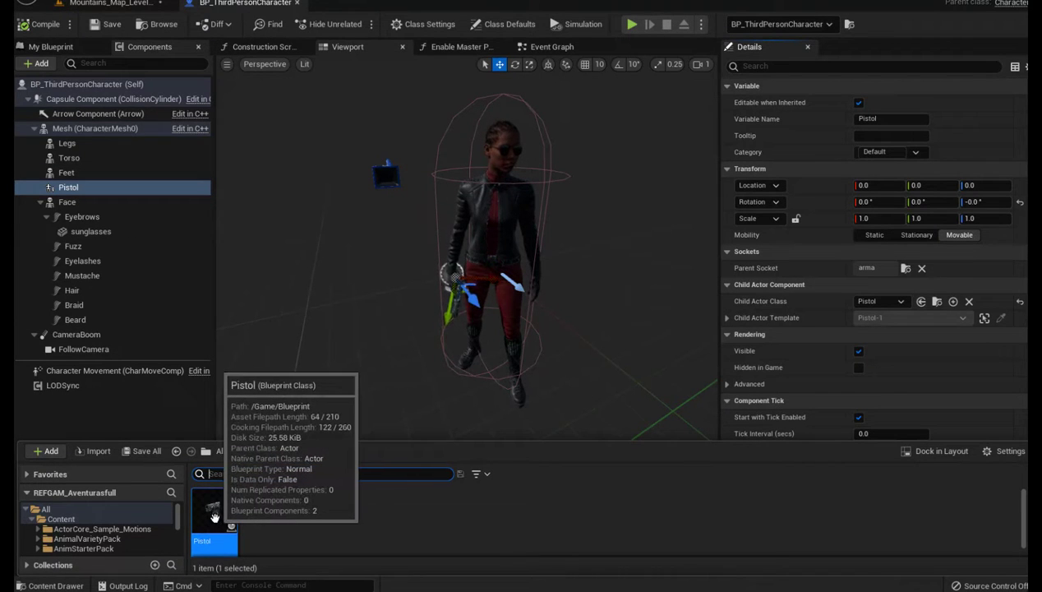
{"action": "left_click_drag", "start_coordinate": [214, 516], "coordinate": [105, 130]}
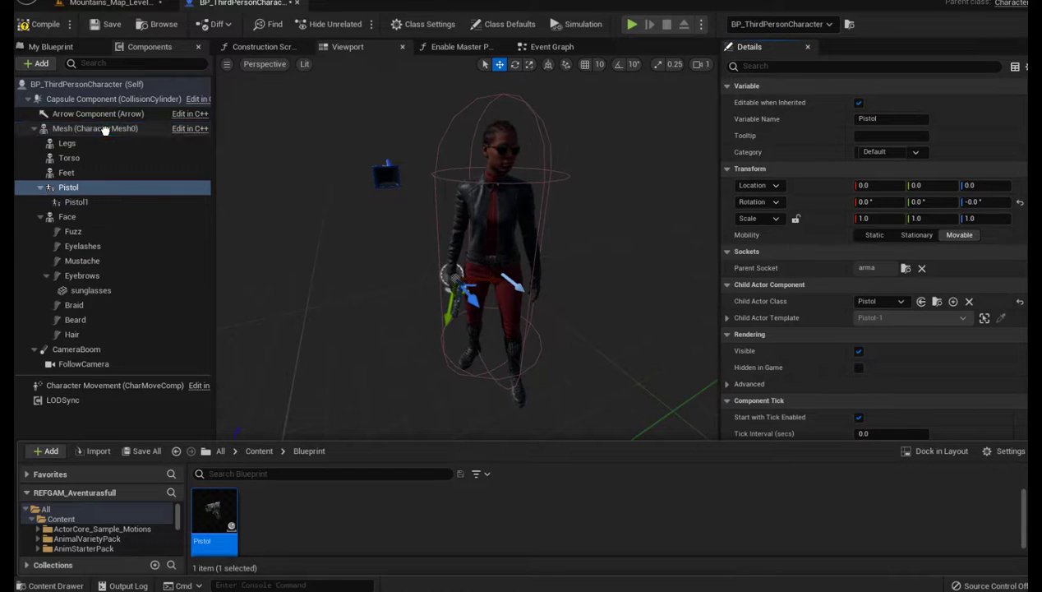
{"action": "left_click", "coordinate": [93, 205]}
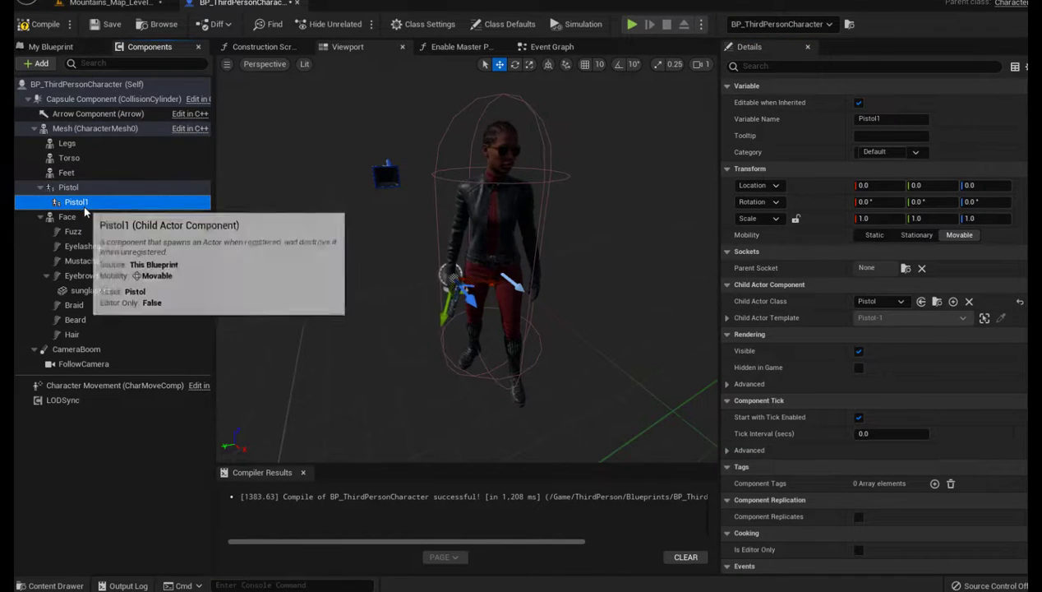
{"action": "left_click_drag", "start_coordinate": [74, 205], "coordinate": [84, 128]}
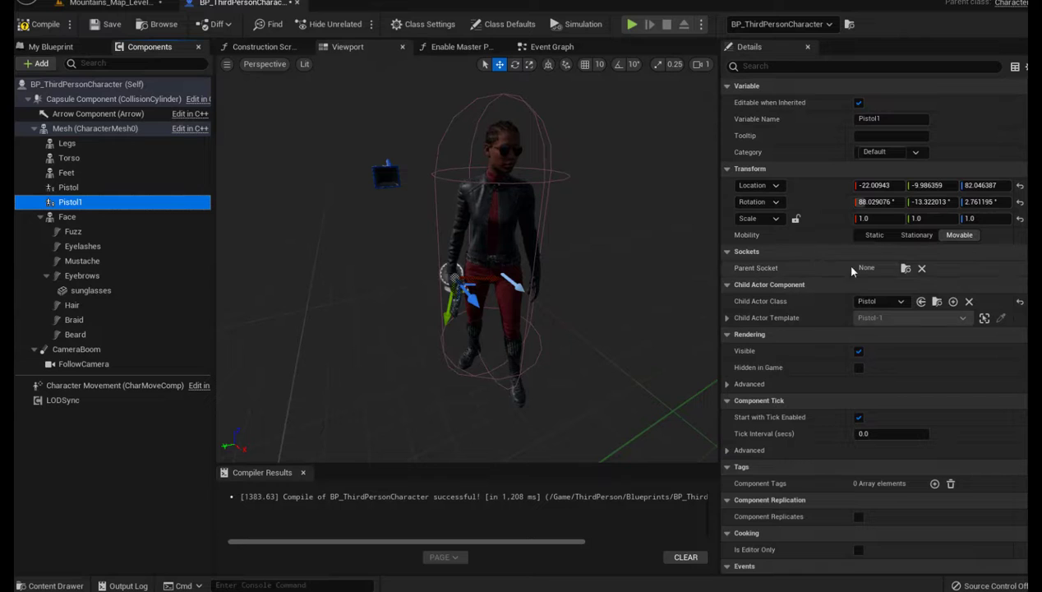
{"action": "left_click", "coordinate": [904, 268]}
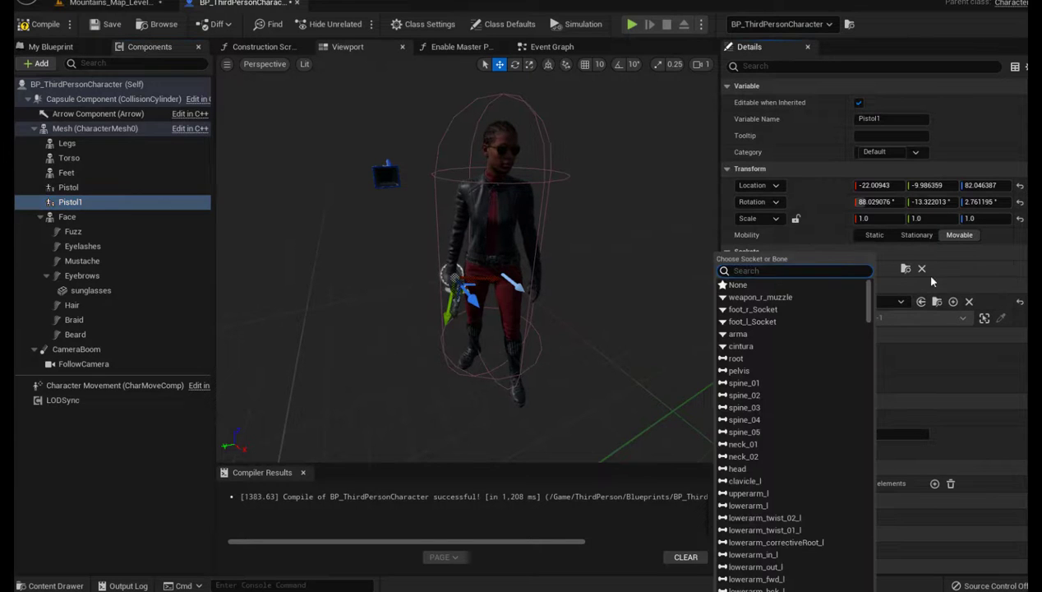
{"action": "left_click", "coordinate": [742, 346]}
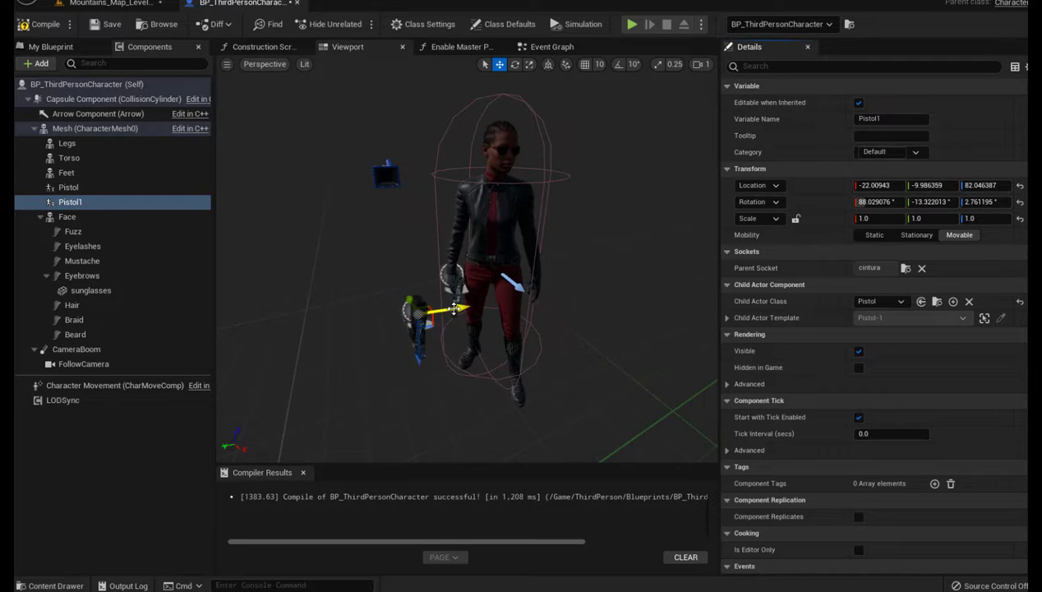
- Nudge Pistol1 toward the character's hip and roll it slightly
{"action": "left_click_drag", "start_coordinate": [454, 309], "coordinate": [510, 298]}
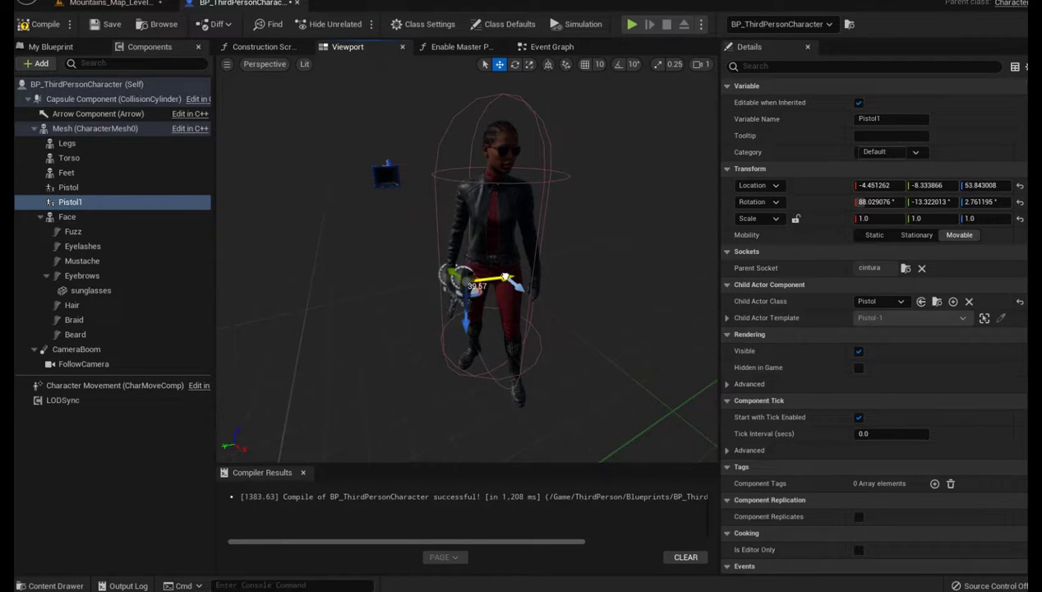
{"action": "middle_click_drag", "start_coordinate": [355, 303], "coordinate": [413, 353]}
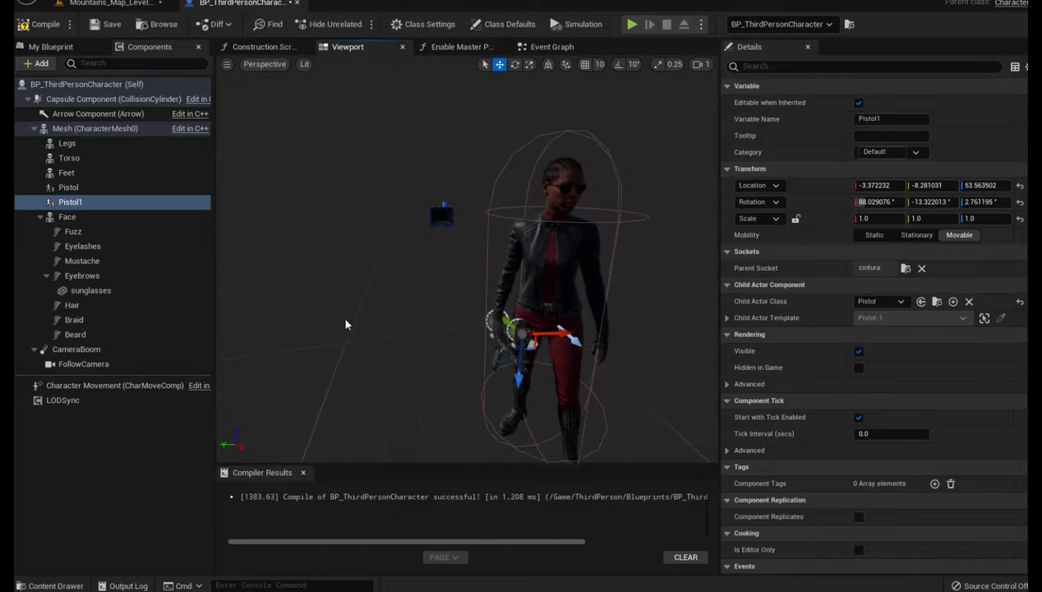
{"action": "left_click_drag", "start_coordinate": [345, 324], "coordinate": [345, 246]}
{"action": "left_click_drag", "start_coordinate": [511, 276], "coordinate": [477, 276]}
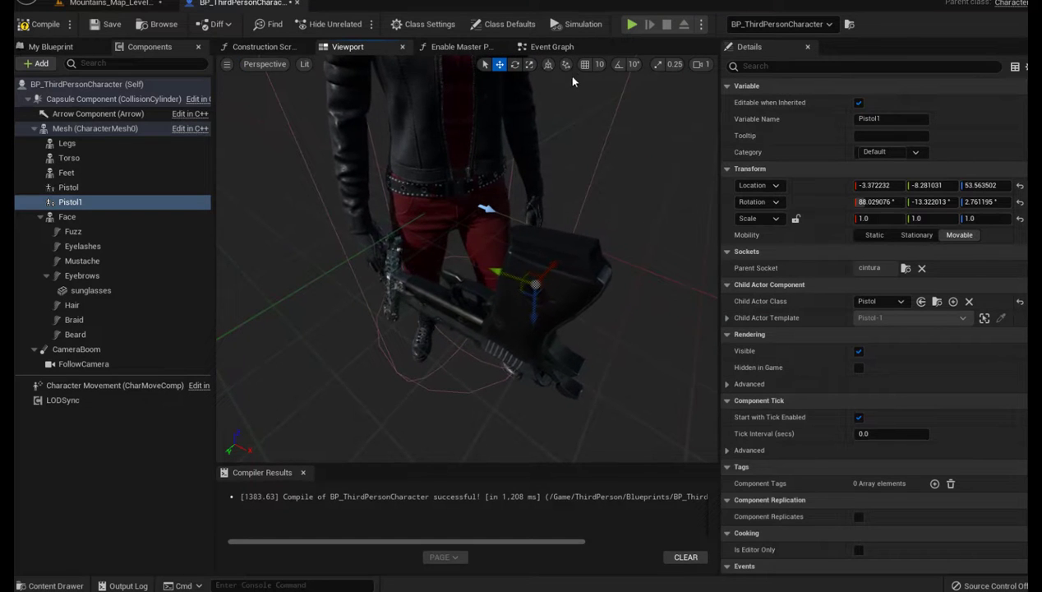
{"action": "left_click", "coordinate": [515, 64]}
{"action": "mouse_move", "coordinate": [604, 289]}
{"action": "left_mouse_down"}
{"action": "mouse_move", "coordinate": [643, 311]}
{"action": "mouse_move", "coordinate": [644, 297]}
{"action": "left_mouse_up"}
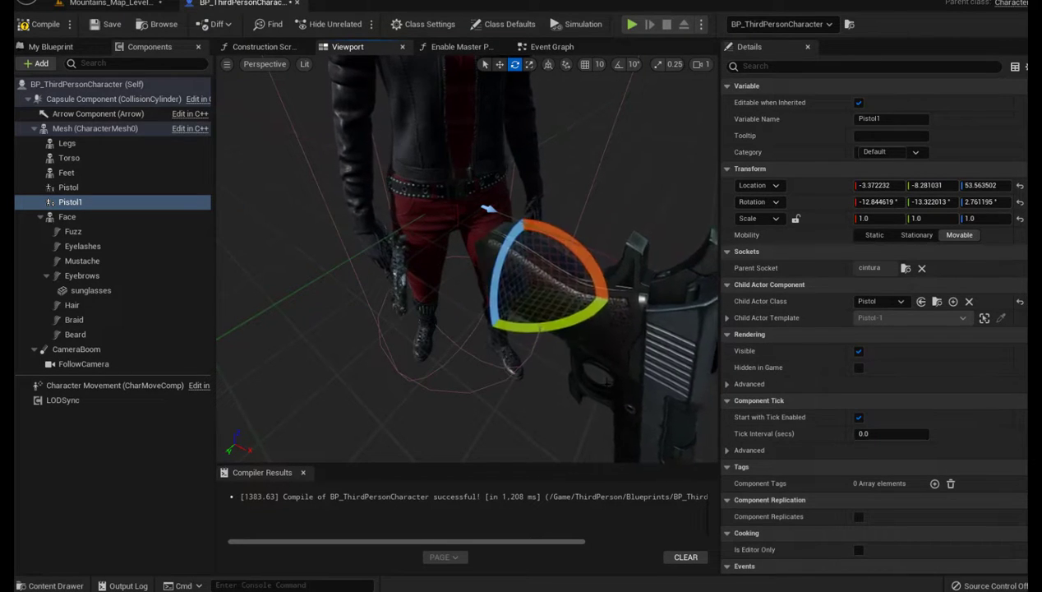
{"action": "scroll", "coordinate": [606, 383], "scroll_direction": "down", "scroll_amount": 5}
{"action": "scroll", "coordinate": [587, 380], "scroll_direction": "up", "scroll_amount": 5}
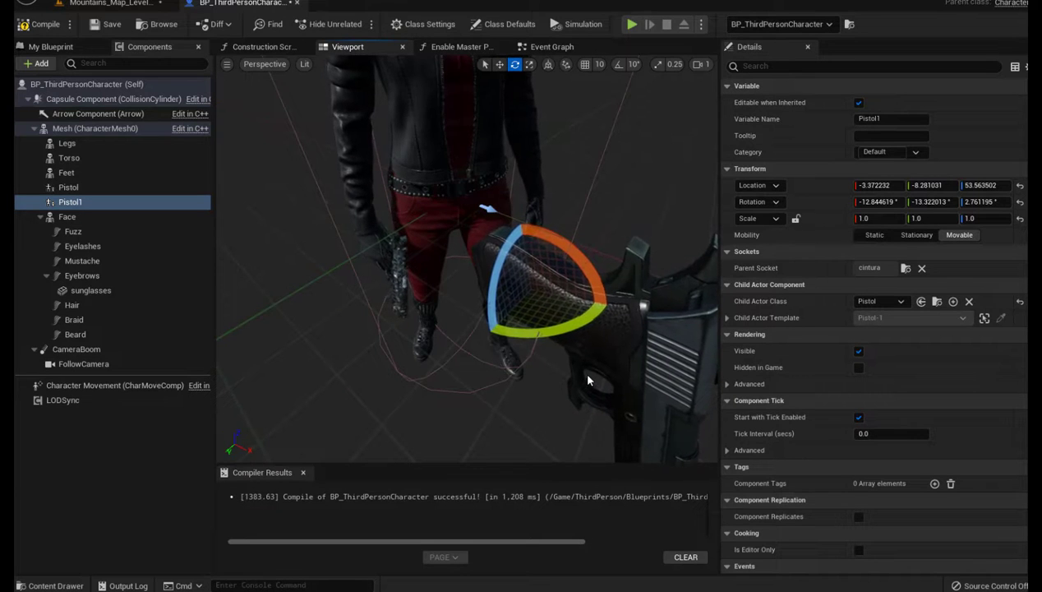
- Position Pistol1 beside the right hip at location 1.751704, 4.78186, -5.490846
{"action": "left_click", "coordinate": [499, 65]}
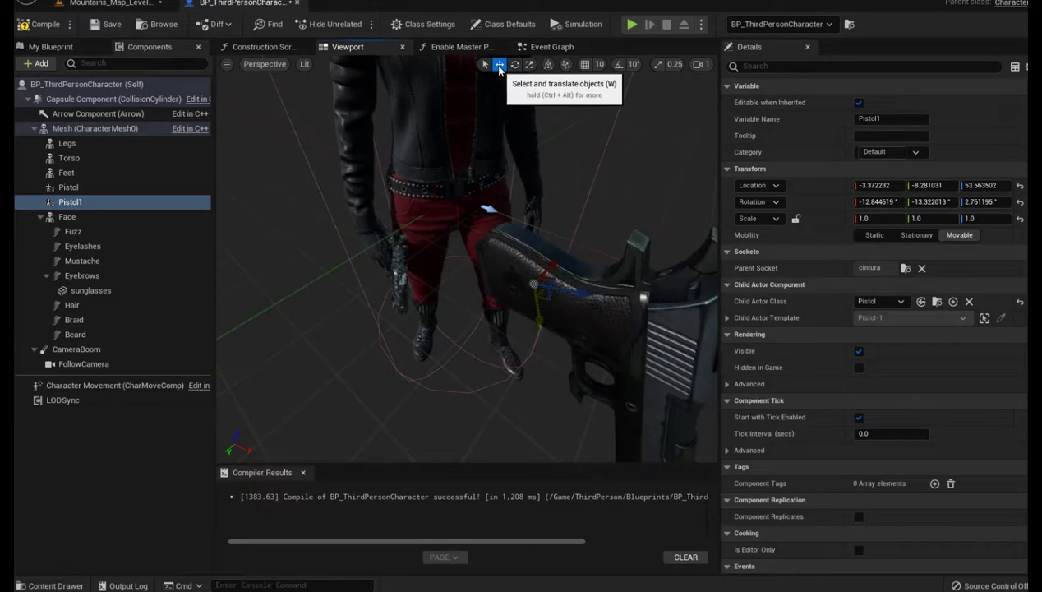
{"action": "right_click_drag", "start_coordinate": [623, 338], "coordinate": [623, 338]}
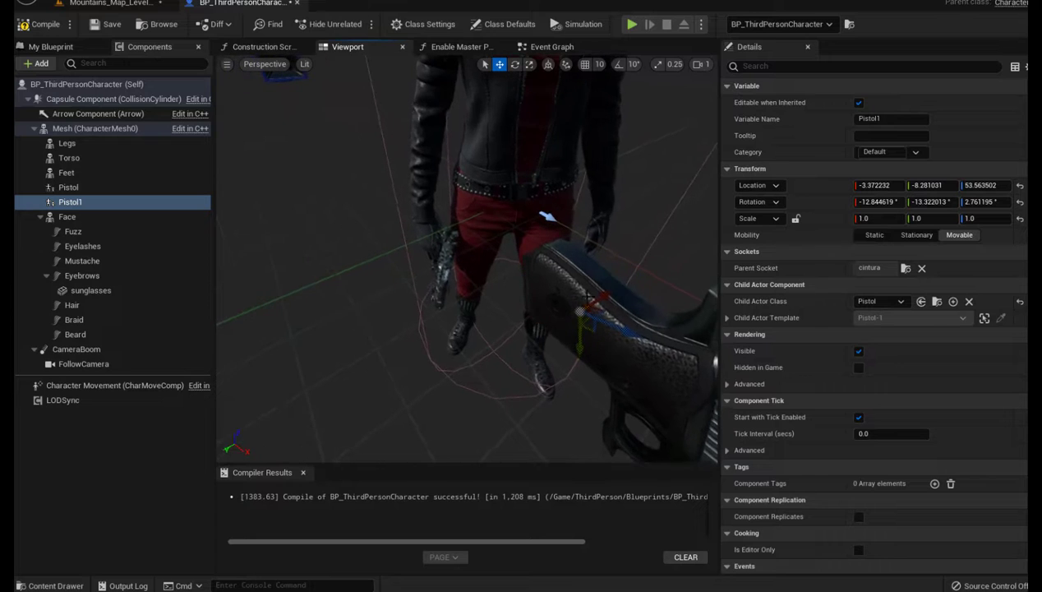
{"action": "mouse_move", "coordinate": [637, 330]}
{"action": "left_mouse_down"}
{"action": "mouse_move", "coordinate": [369, 220]}
{"action": "mouse_move", "coordinate": [468, 184]}
{"action": "left_mouse_up"}
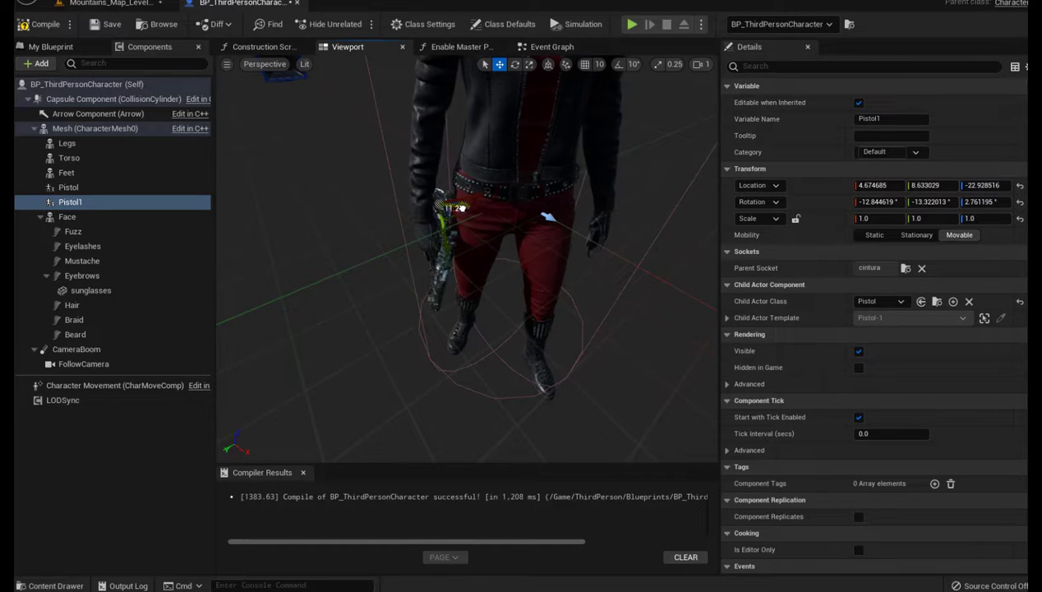
{"action": "left_click_drag", "start_coordinate": [481, 221], "coordinate": [496, 244]}
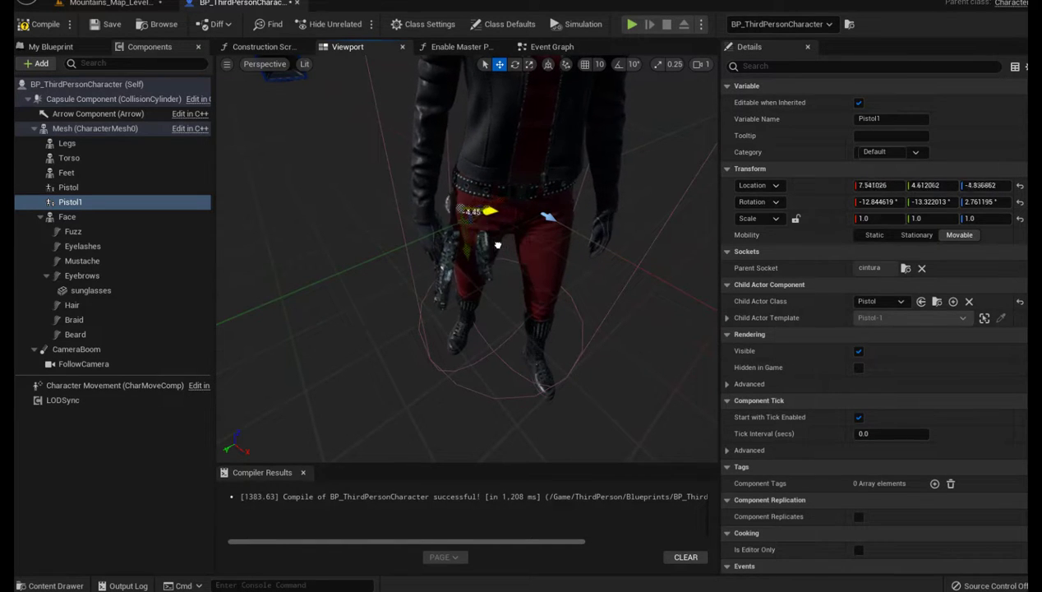
{"action": "left_click_drag", "start_coordinate": [497, 203], "coordinate": [493, 200]}
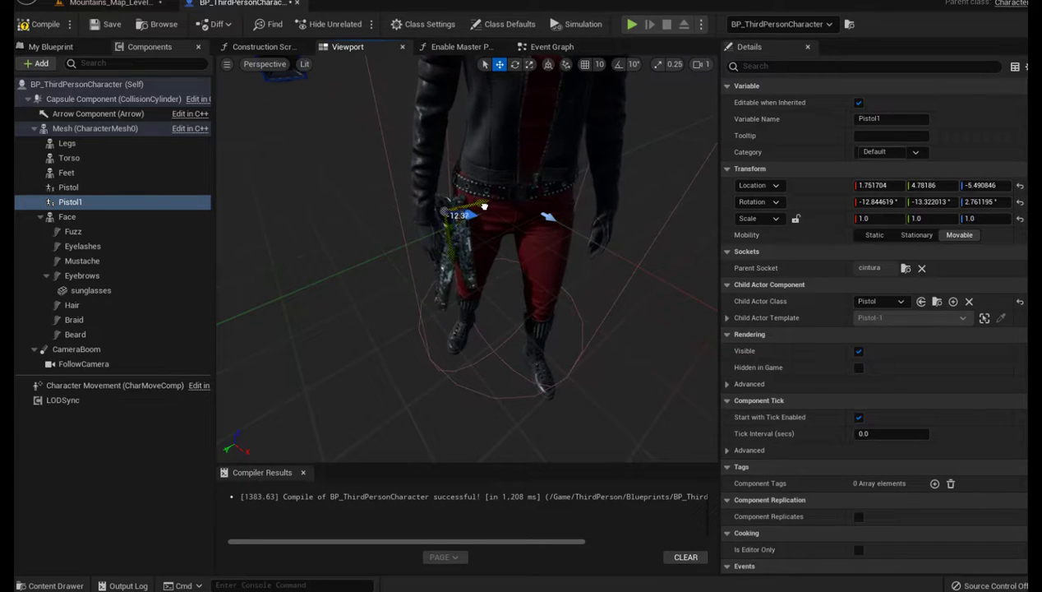
{"action": "mouse_move", "coordinate": [506, 338]}
{"action": "right_mouse_down"}
{"action": "mouse_move", "coordinate": [460, 338]}
{"action": "mouse_move", "coordinate": [459, 245]}
{"action": "right_mouse_up"}
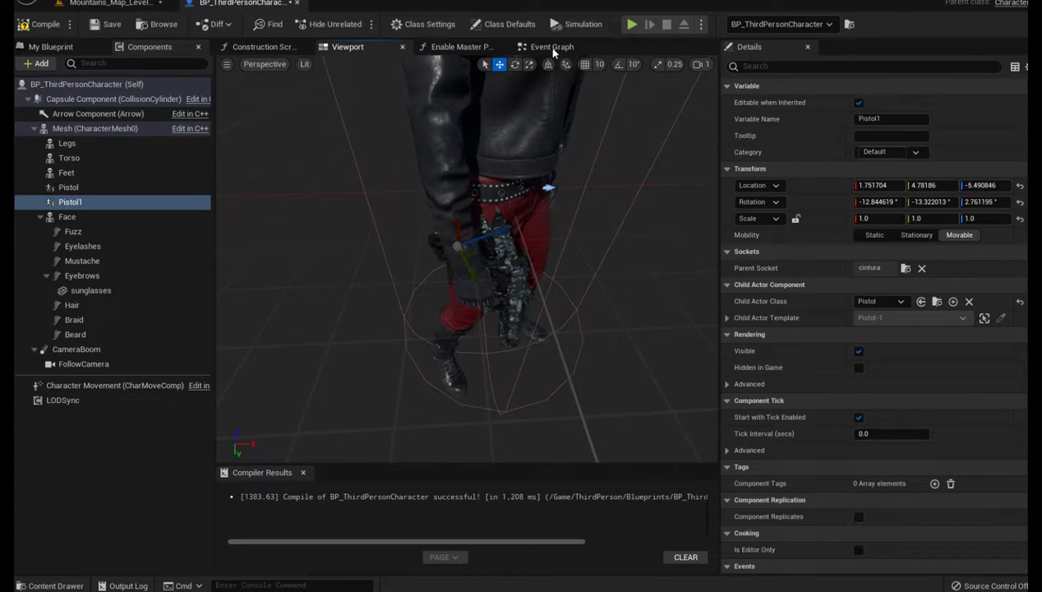
- Roll Pistol1 so it hangs barrel-down at the hip
{"action": "left_click", "coordinate": [514, 64]}
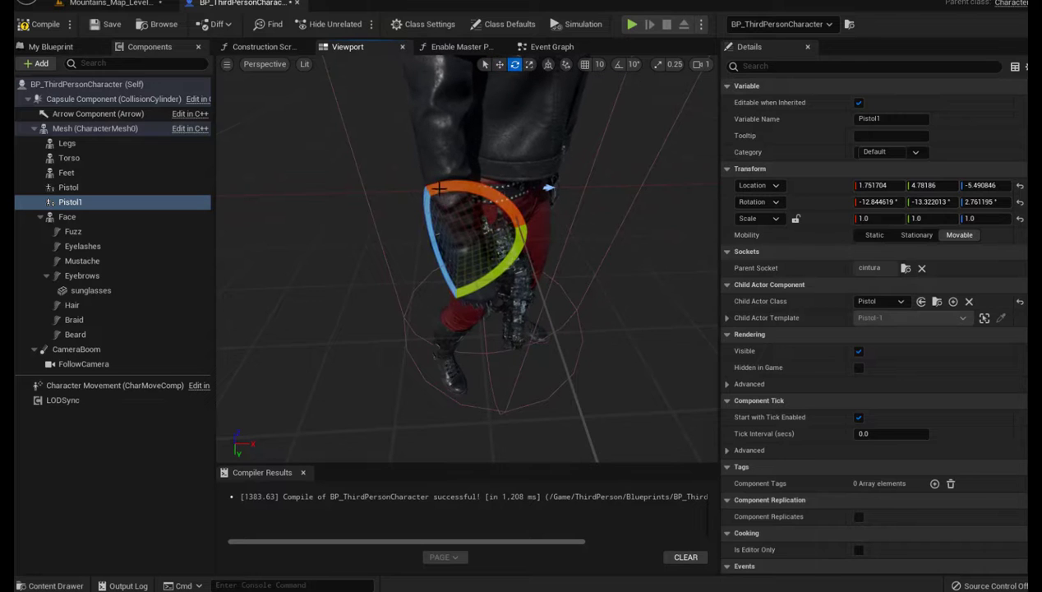
{"action": "left_click_drag", "start_coordinate": [435, 189], "coordinate": [440, 188]}
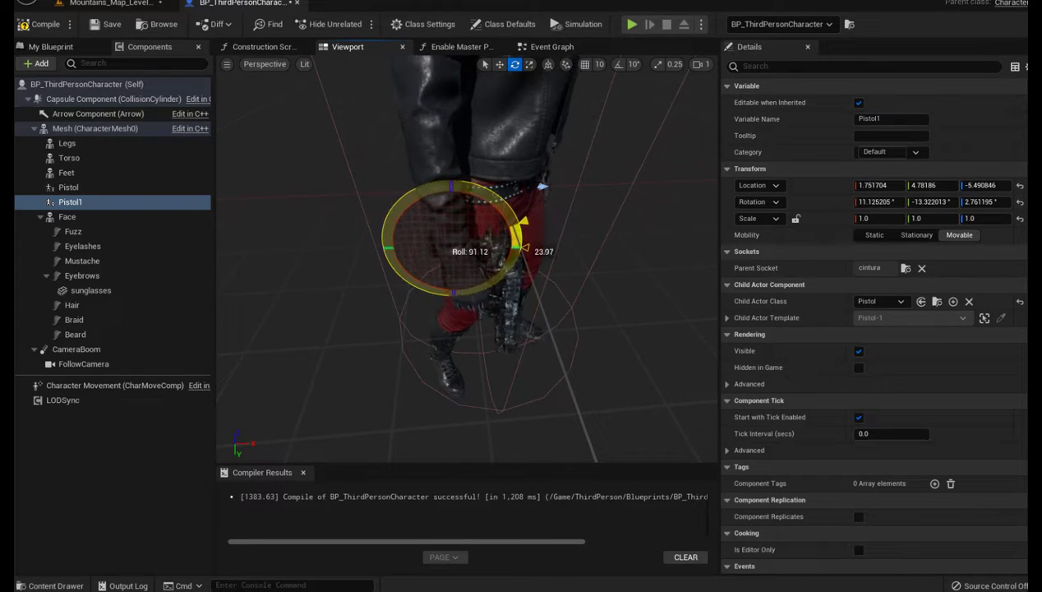
{"action": "left_click_drag", "start_coordinate": [440, 188], "coordinate": [467, 208]}
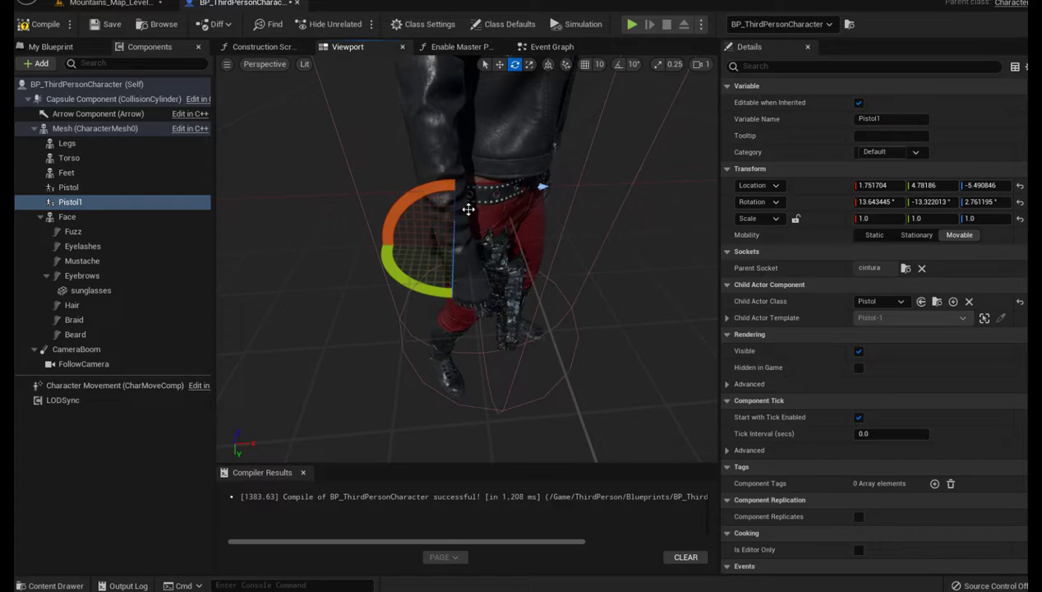
- Seat Pistol1 against the hip below the belt at location 1.41928, -1.204796, -7.590776
{"action": "left_click", "coordinate": [499, 64]}
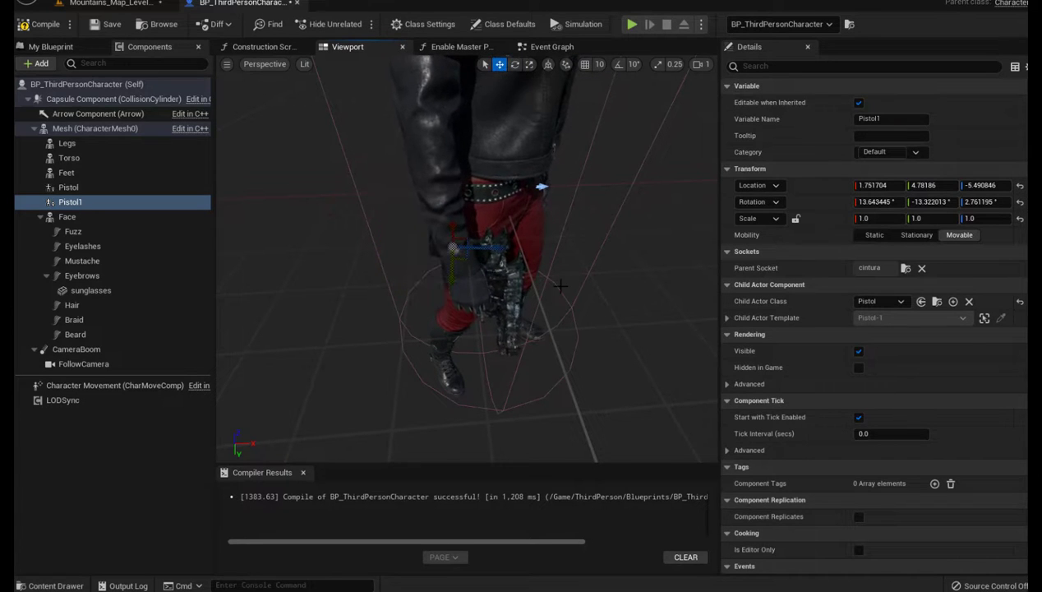
{"action": "left_click_drag", "start_coordinate": [560, 286], "coordinate": [538, 239]}
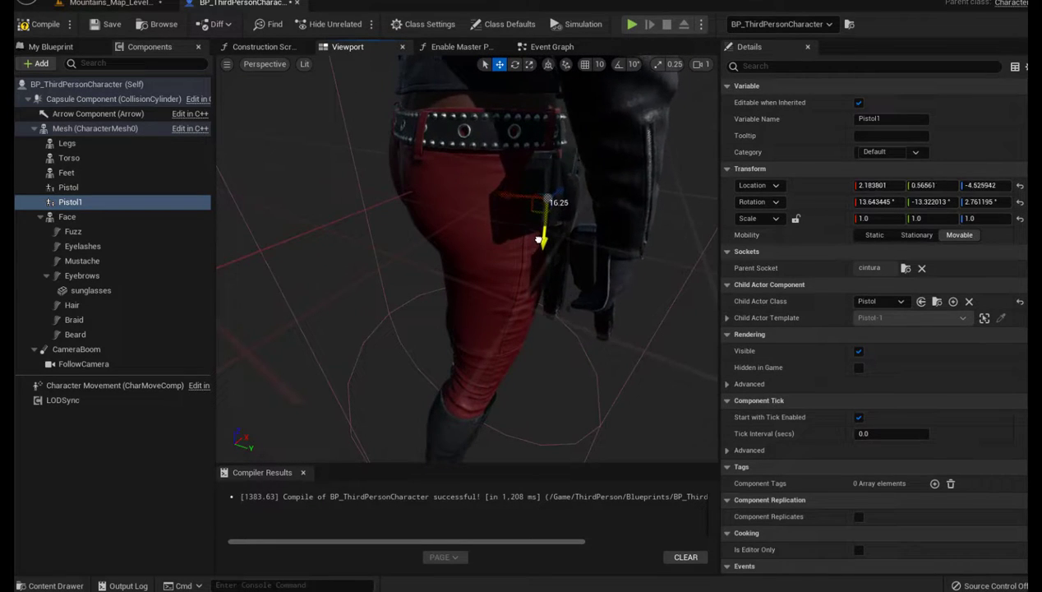
{"action": "left_click_drag", "start_coordinate": [538, 239], "coordinate": [540, 228]}
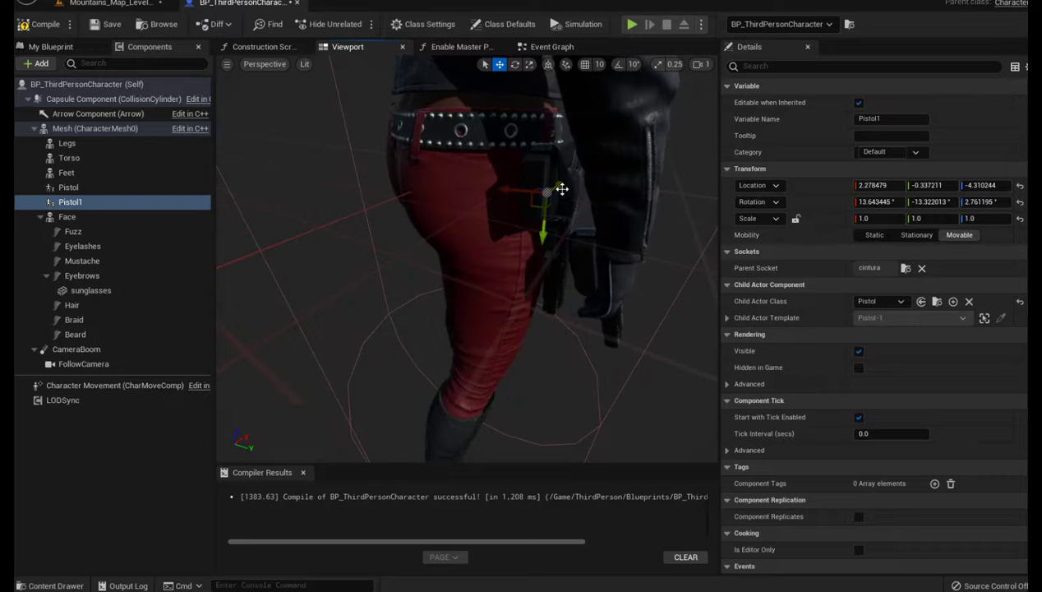
{"action": "left_click_drag", "start_coordinate": [561, 189], "coordinate": [553, 189]}
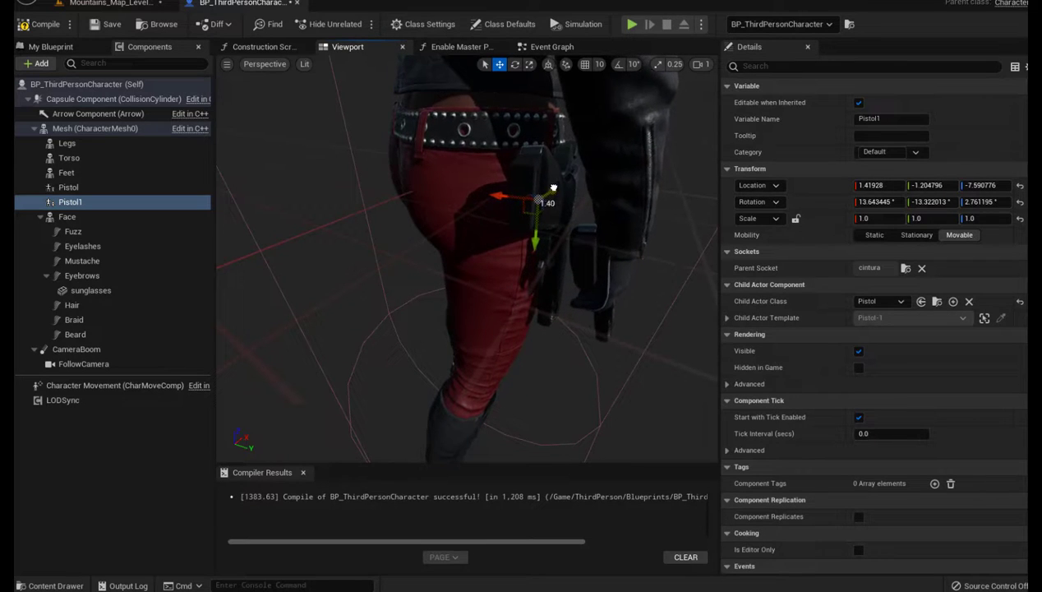
{"action": "mouse_move", "coordinate": [596, 375]}
{"action": "left_mouse_down", "text": "alt"}
{"action": "mouse_move", "coordinate": [492, 264]}
{"action": "mouse_move", "coordinate": [428, 271]}
{"action": "left_mouse_up", "text": "alt"}
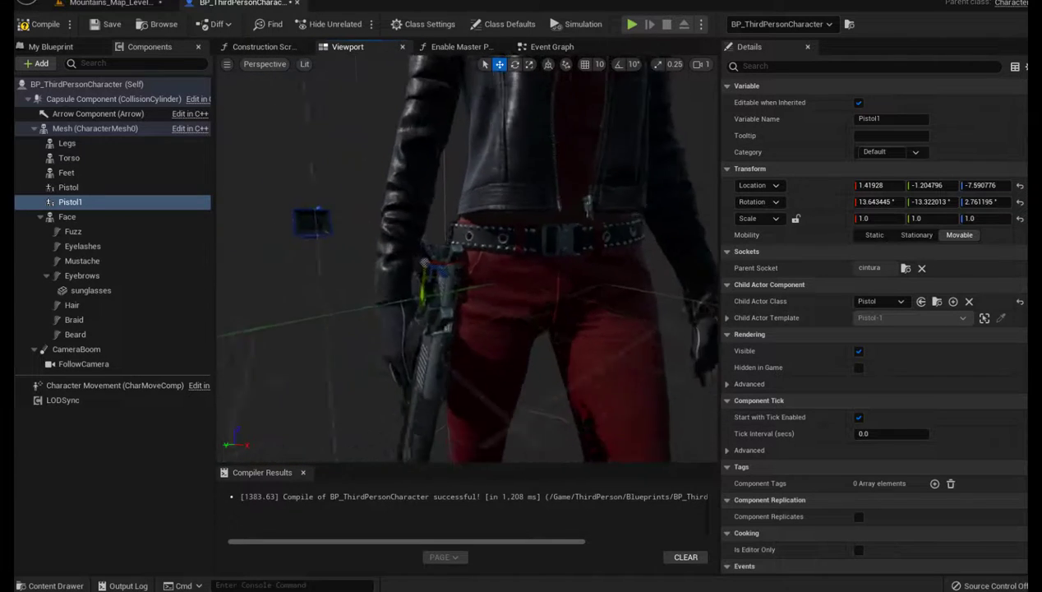
{"action": "left_click_drag", "start_coordinate": [427, 272], "coordinate": [369, 276], "text": "alt"}
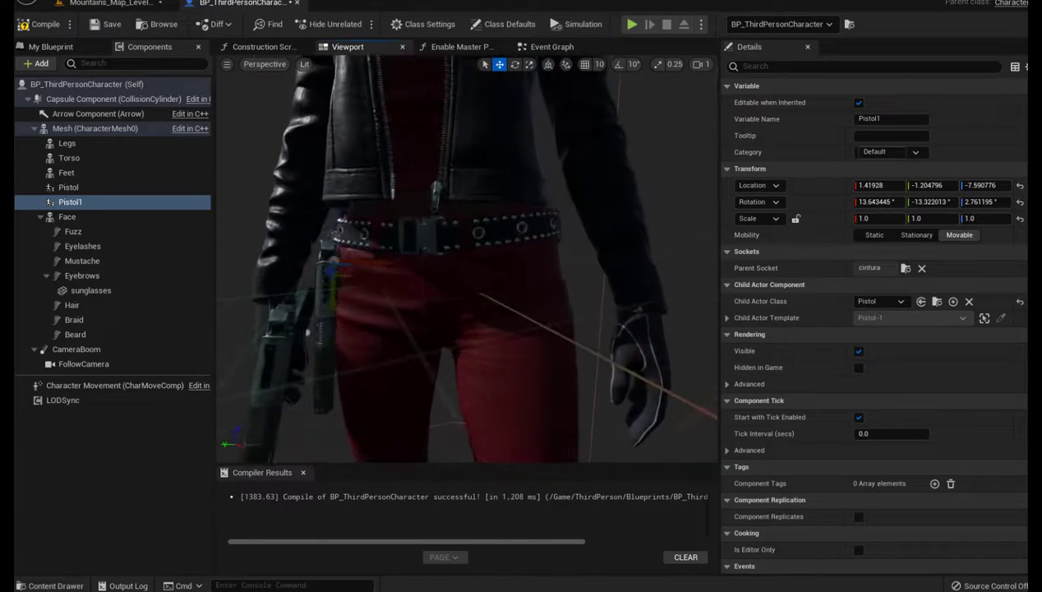
{"action": "scroll", "coordinate": [467, 255], "scroll_direction": "down", "scroll_amount": 4}
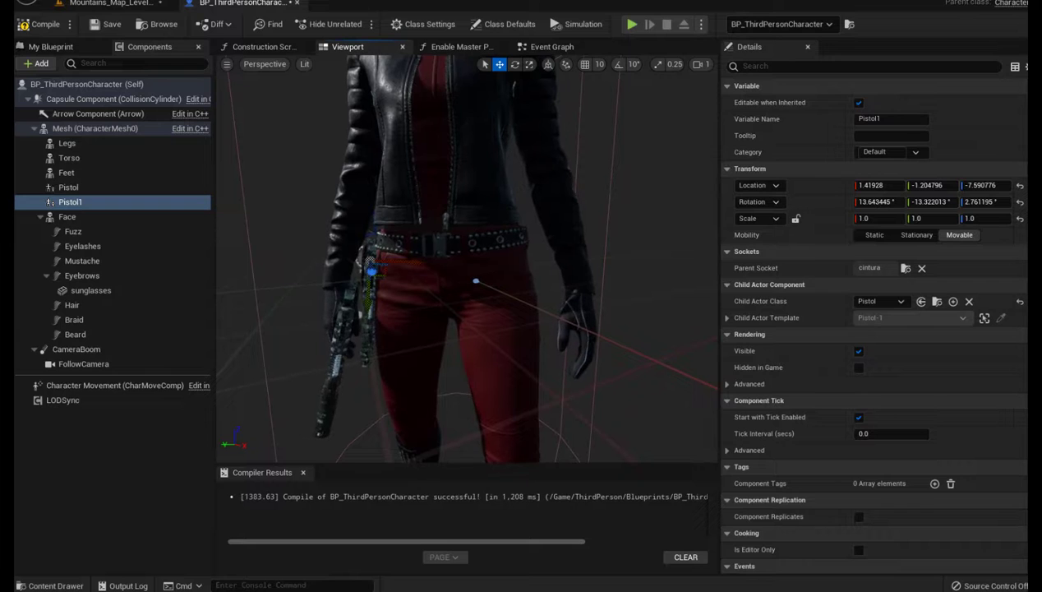
{"action": "left_click_drag", "start_coordinate": [370, 276], "coordinate": [328, 278], "text": "alt"}
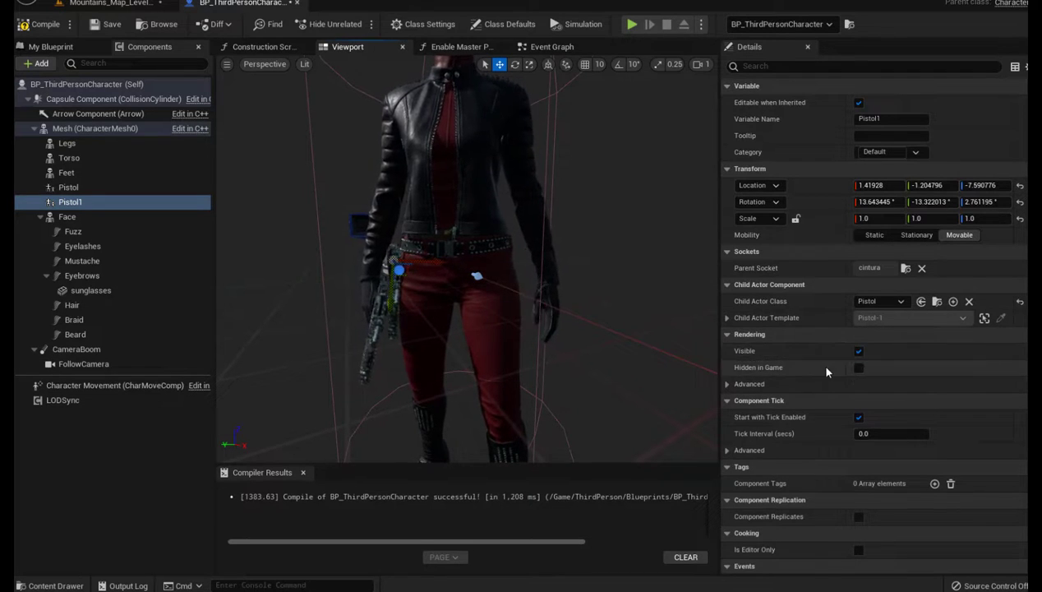
- Make the hand Pistol invisible, compile and save BP_ThirdPersonCharacter, and return to the Mountains level
{"action": "left_click", "coordinate": [69, 188]}
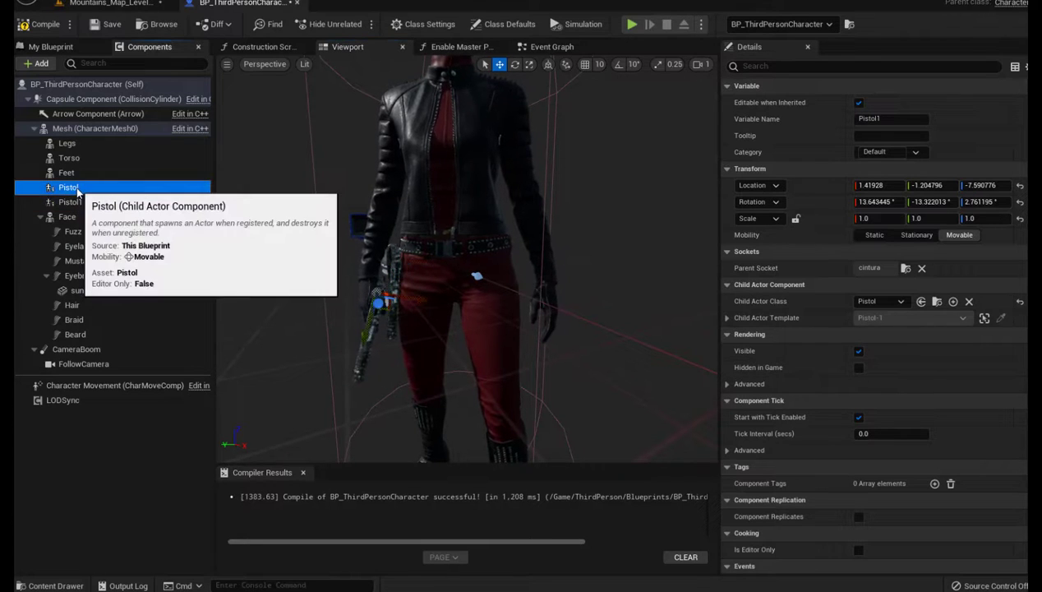
{"action": "left_click", "coordinate": [858, 351]}
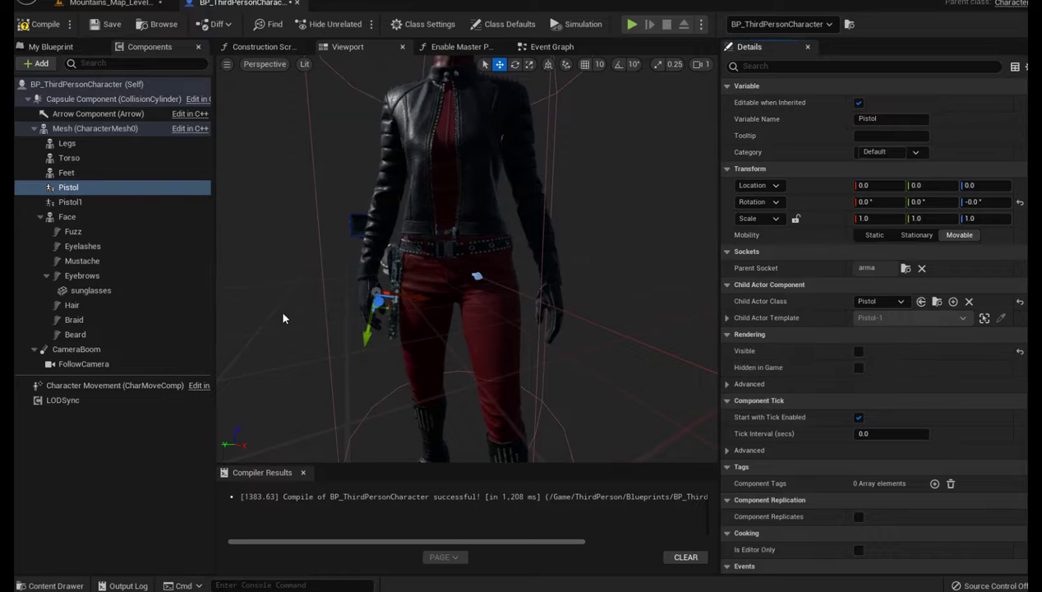
{"action": "left_click", "coordinate": [44, 26]}
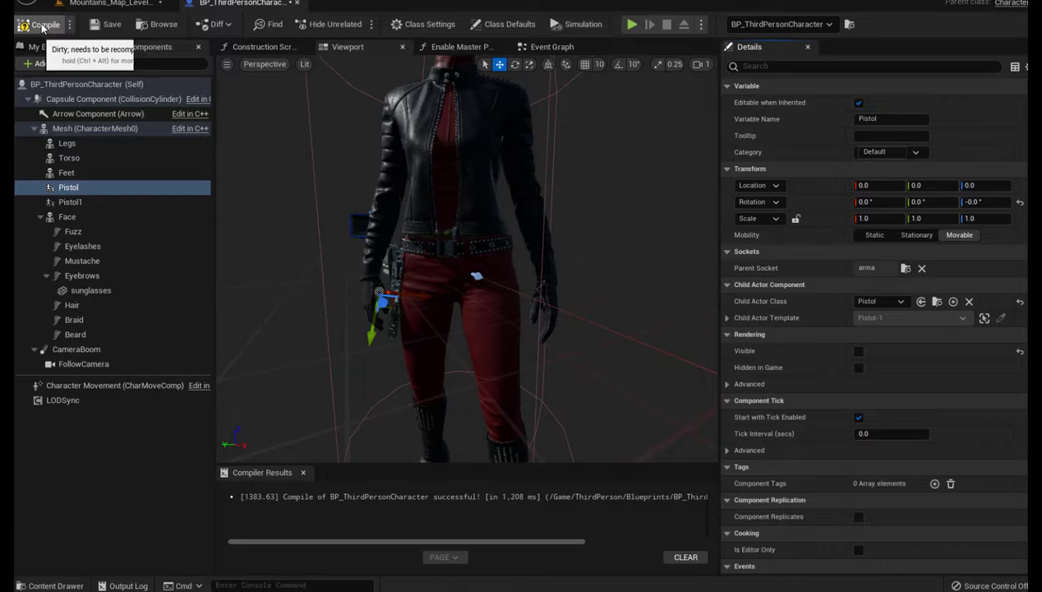
{"action": "left_click", "coordinate": [106, 26]}
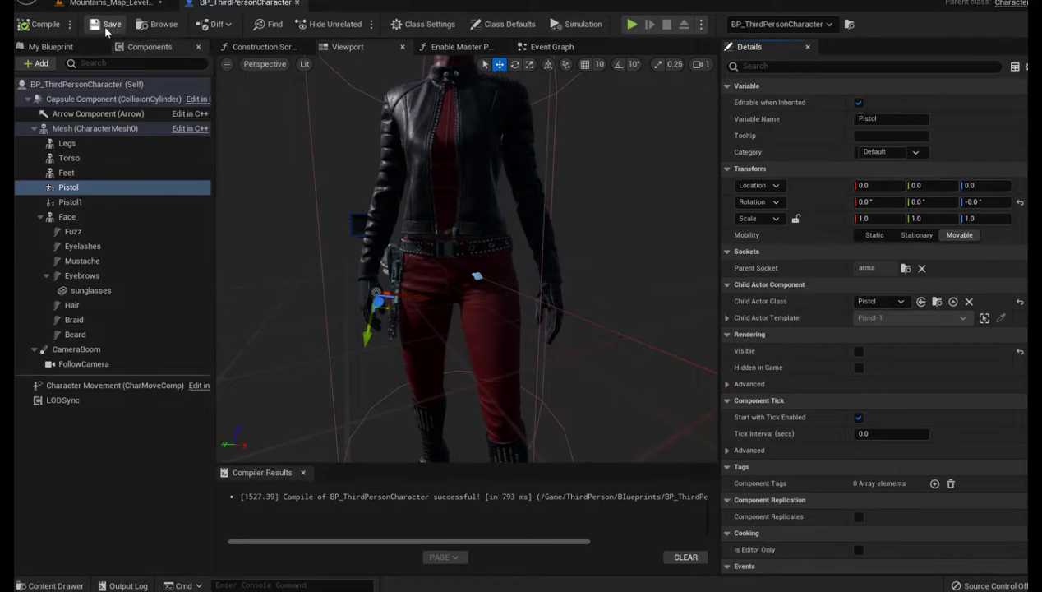
{"action": "left_click", "coordinate": [97, 3]}
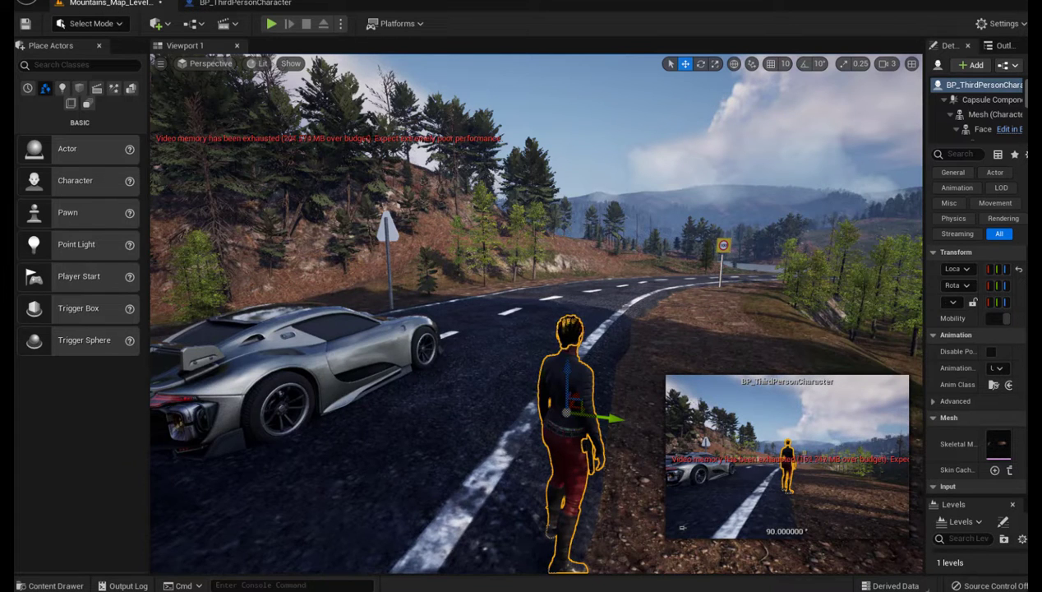
{"action": "left_click", "coordinate": [598, 138]}
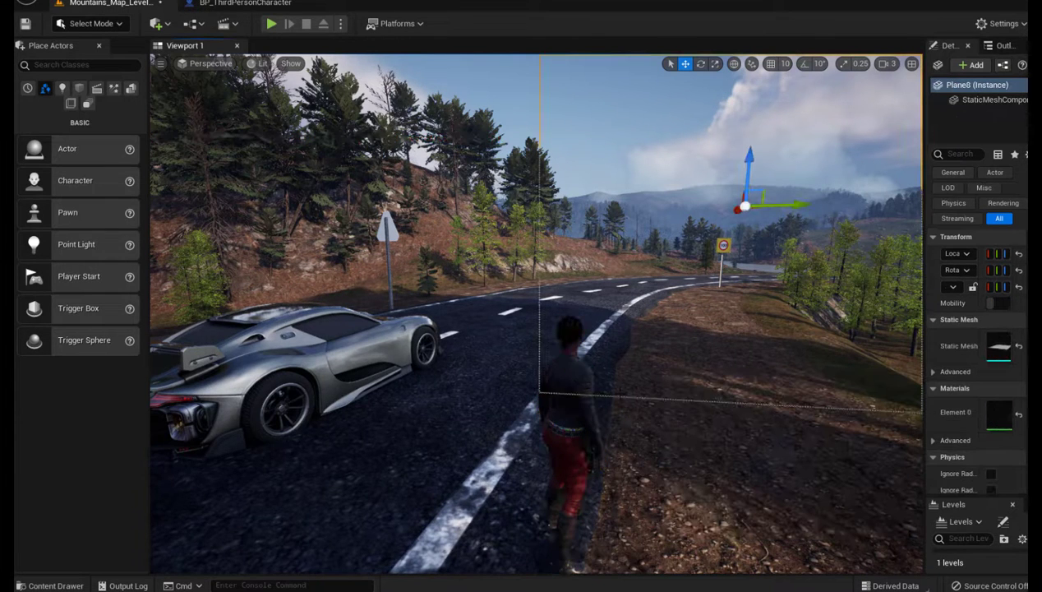
{"action": "key", "text": "g"}
{"action": "right_click", "coordinate": [676, 446]}
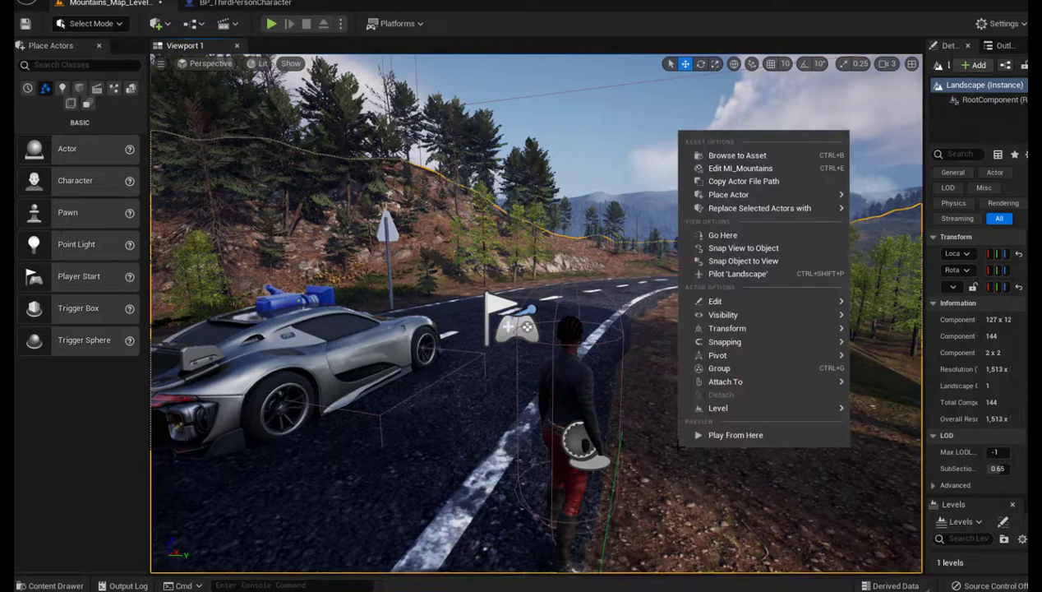
{"action": "type", "text": "g"}
{"action": "key", "text": "Escape"}
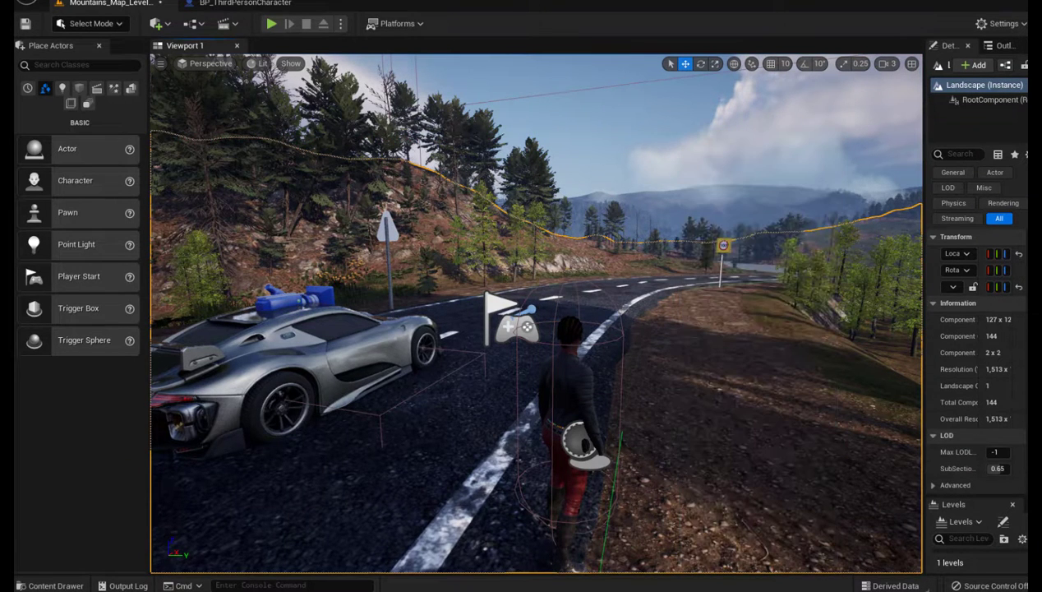
{"action": "key", "text": "g"}
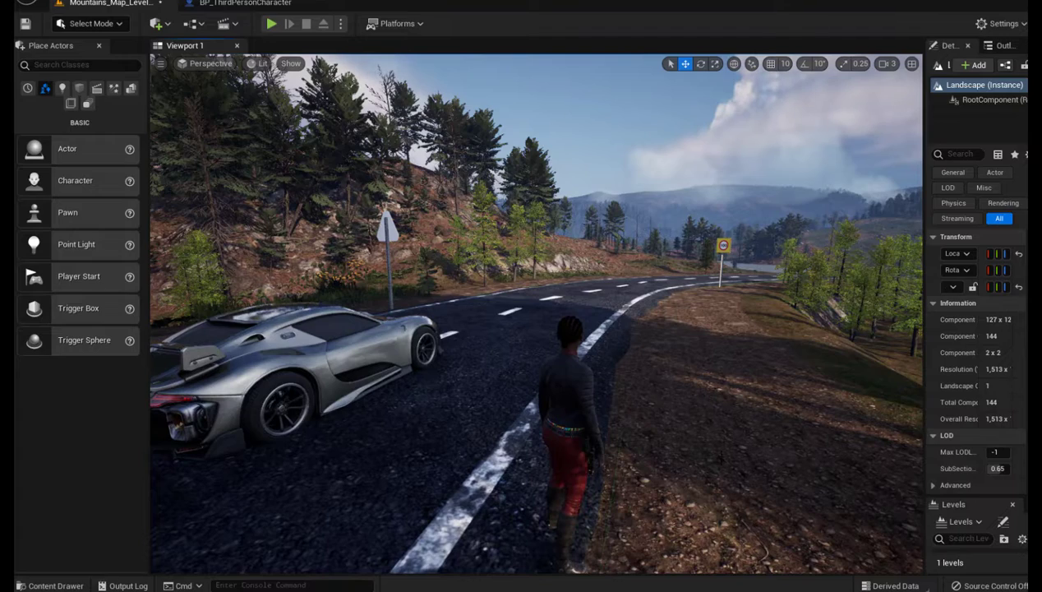
{"action": "mouse_move", "coordinate": [740, 452]}
{"action": "right_mouse_down"}
{"action": "mouse_move", "coordinate": [830, 448]}
{"action": "mouse_move", "coordinate": [558, 447]}
{"action": "mouse_move", "coordinate": [575, 448]}
{"action": "right_mouse_up"}
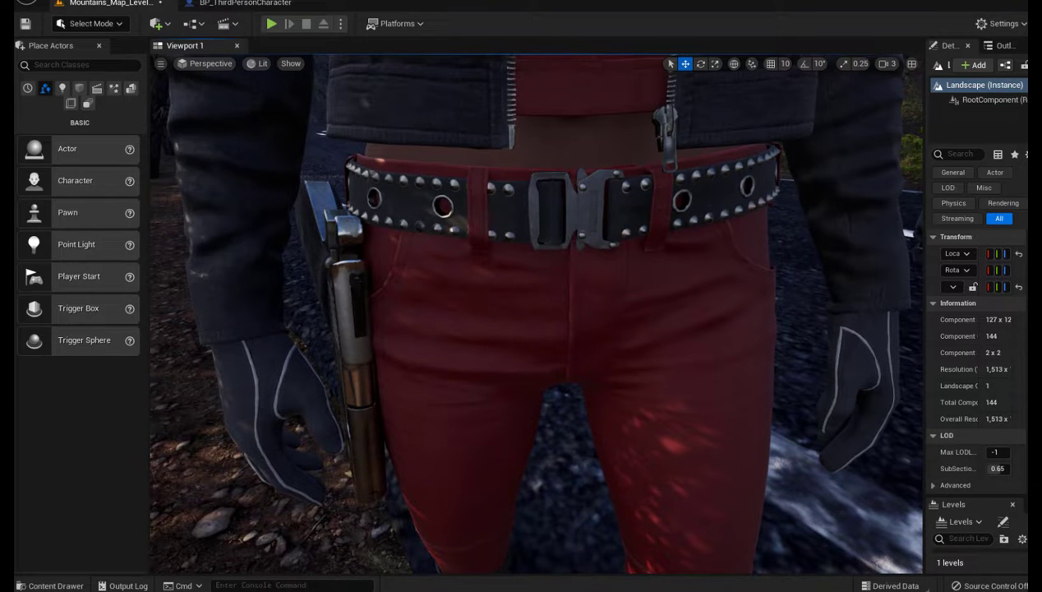
{"action": "right_click_drag", "start_coordinate": [575, 448], "coordinate": [575, 447]}
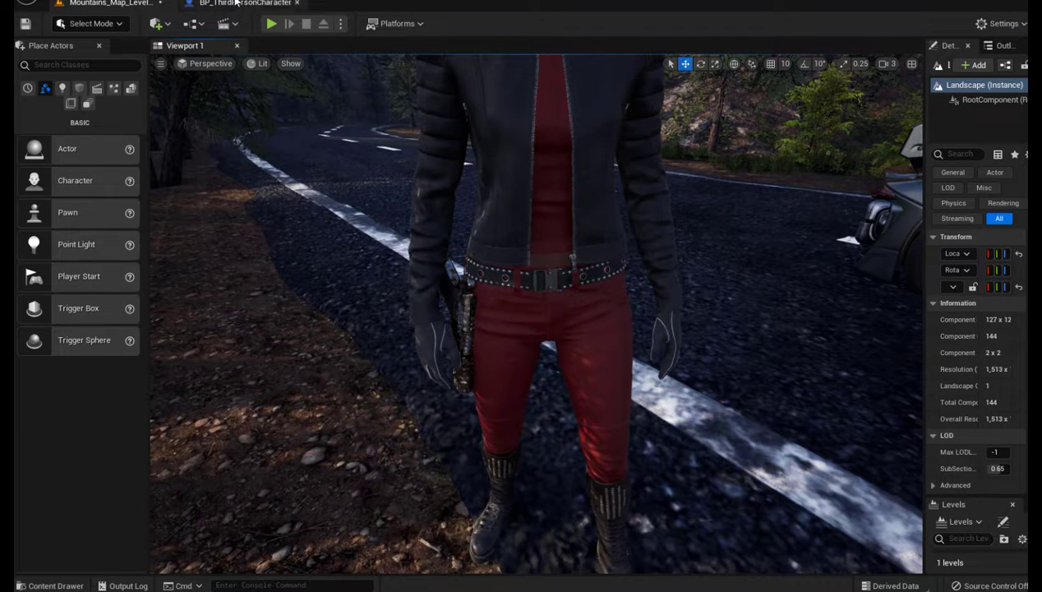
- Rotate the hip Pistol1 to about (14.08, -6.86, -1.11), recompile, and return to the level map
{"action": "left_click", "coordinate": [245, 3]}
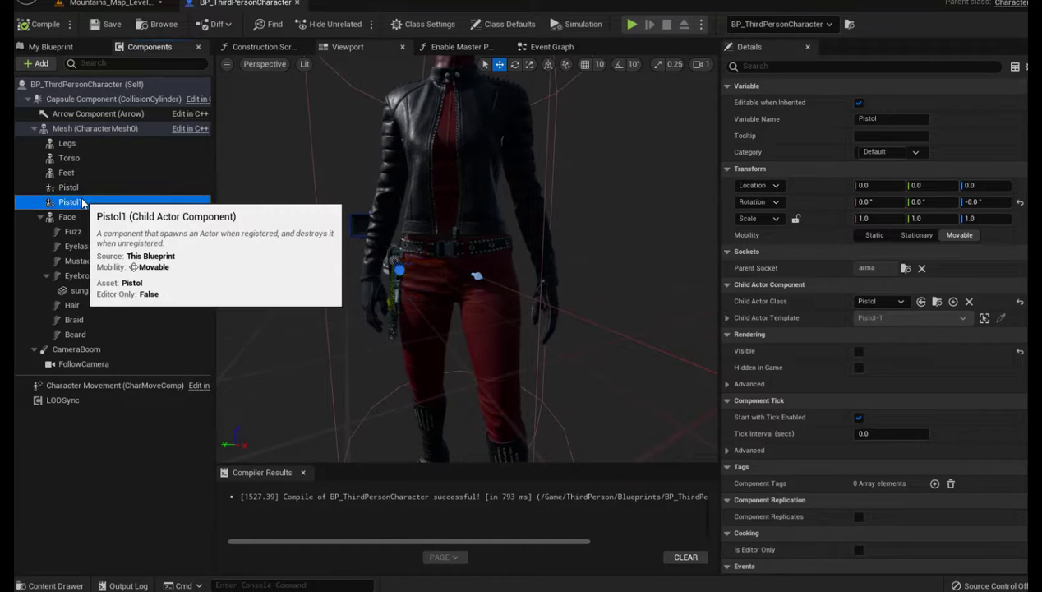
{"action": "left_click", "coordinate": [83, 202]}
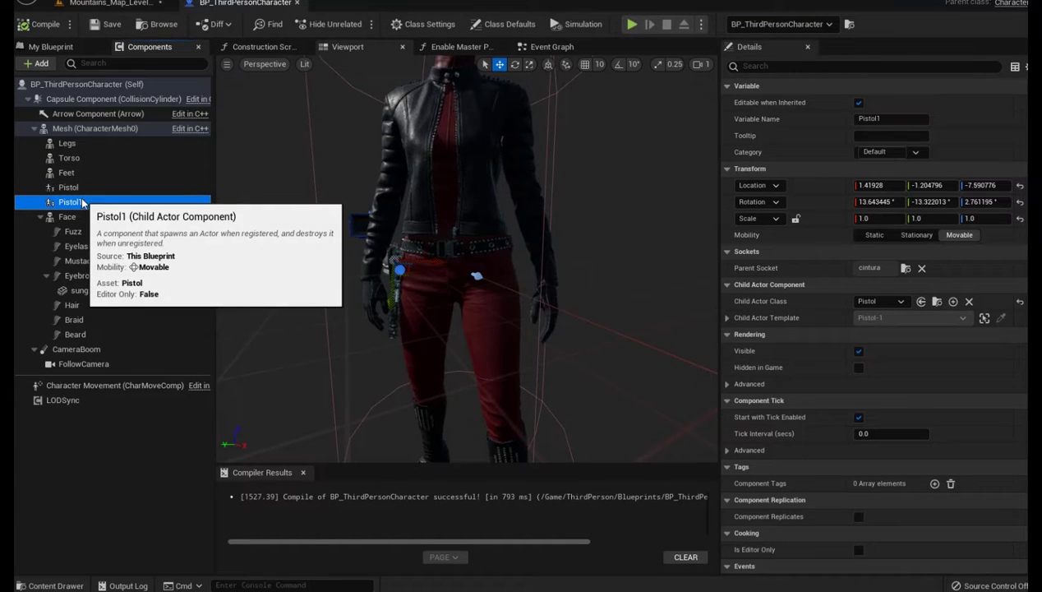
{"action": "left_click", "coordinate": [516, 68]}
{"action": "left_click_drag", "start_coordinate": [393, 277], "coordinate": [395, 281]}
{"action": "left_click_drag", "start_coordinate": [477, 276], "coordinate": [477, 275]}
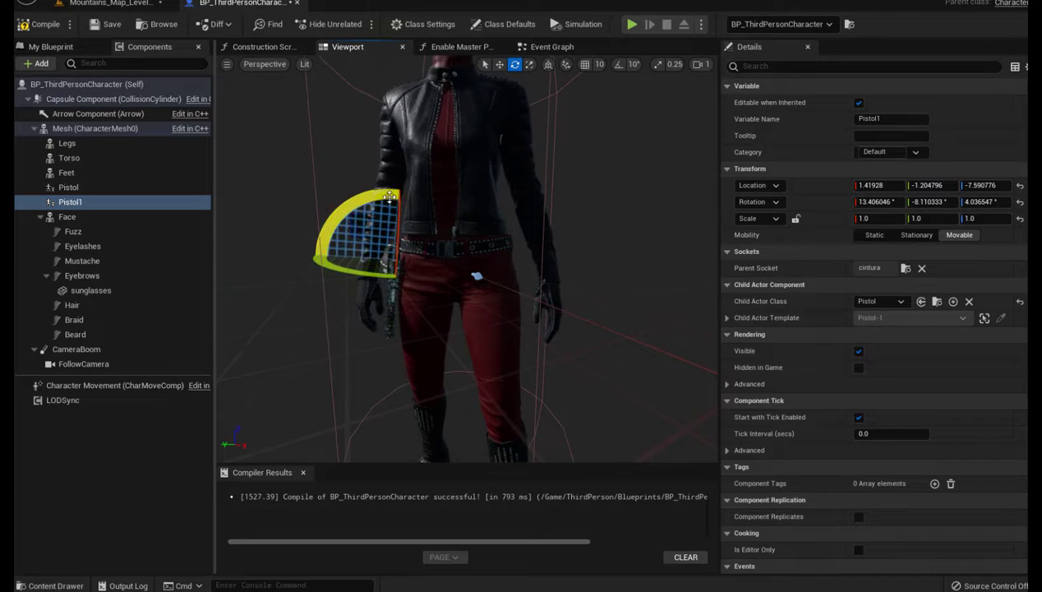
{"action": "left_click_drag", "start_coordinate": [329, 222], "coordinate": [462, 262]}
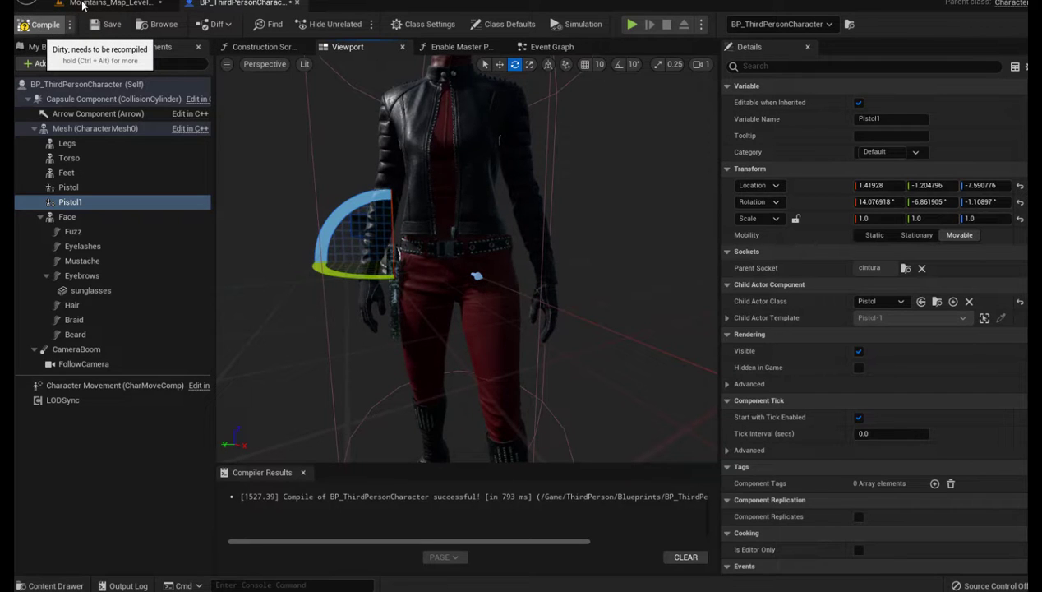
{"action": "left_click", "coordinate": [24, 28]}
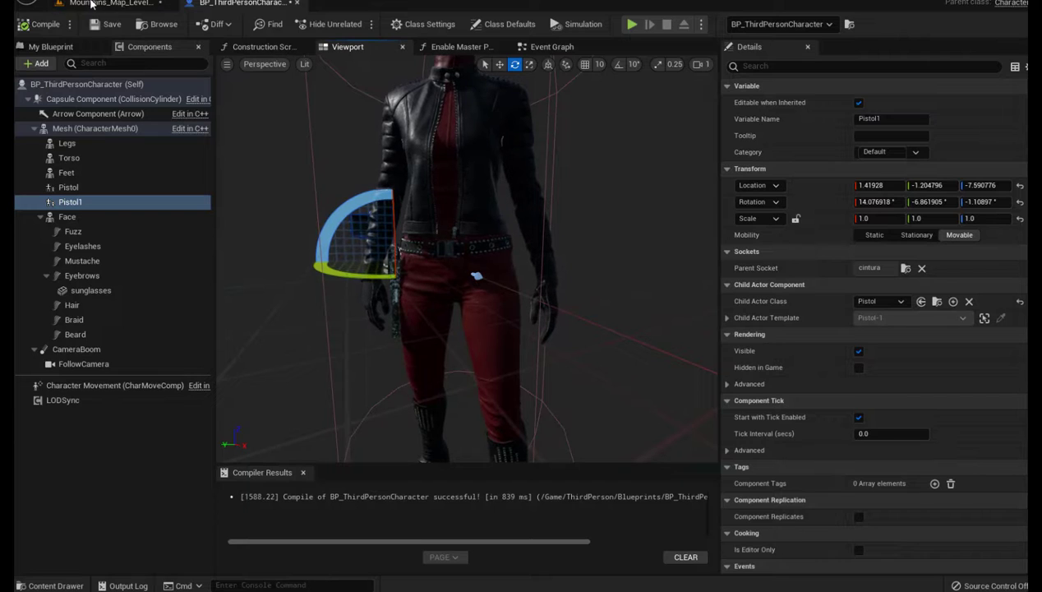
{"action": "left_click", "coordinate": [110, 5]}
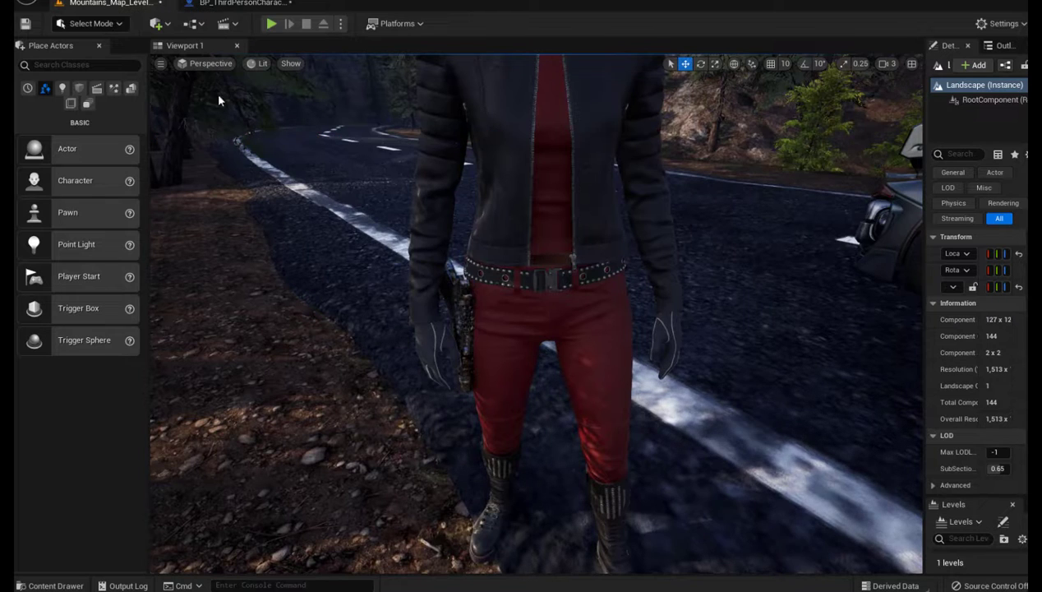
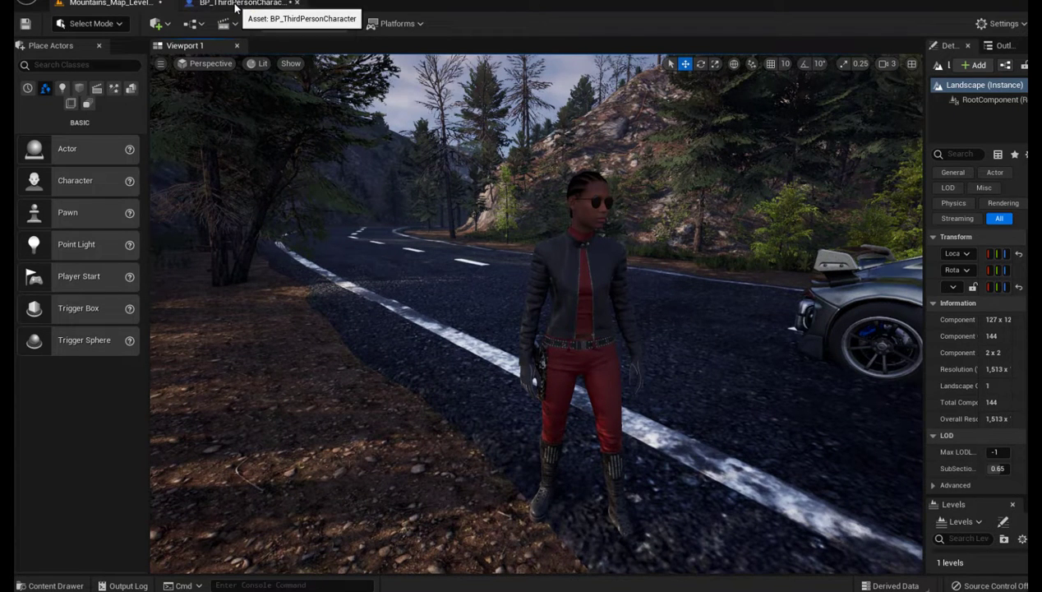
- Show BP_ThirdPersonCharacter's Event Graph zoomed in on the 'entrar en coche' node group
{"action": "left_click", "coordinate": [237, 5]}
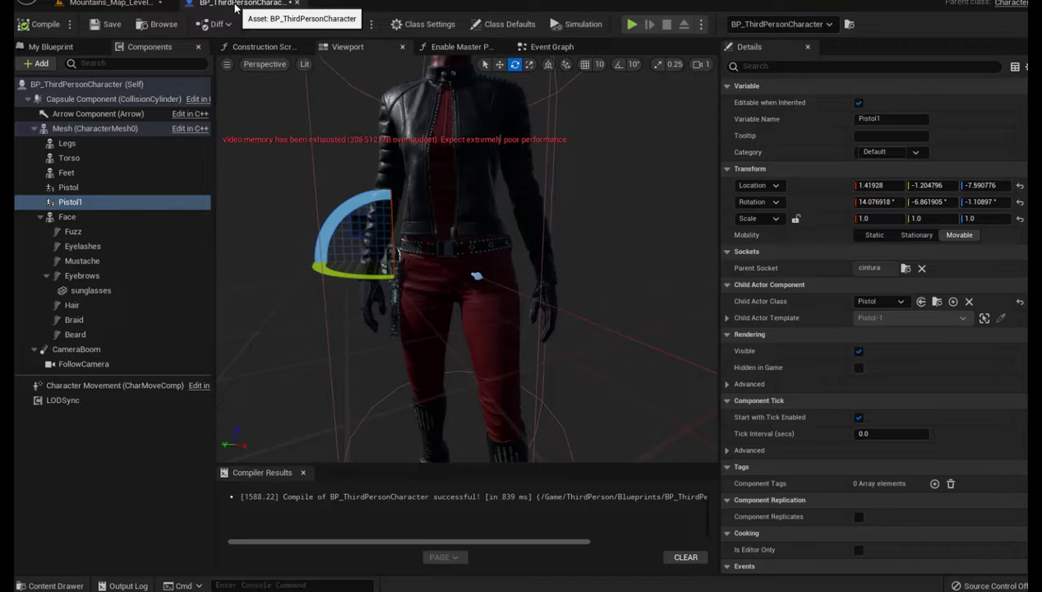
{"action": "left_click", "coordinate": [552, 47]}
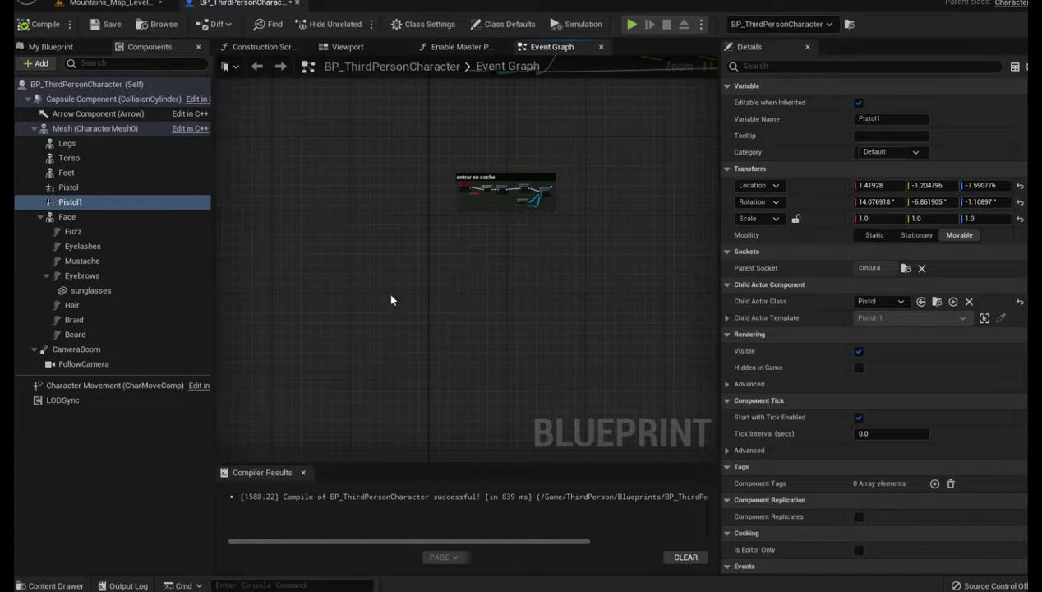
{"action": "scroll", "coordinate": [490, 292], "scroll_direction": "up", "scroll_amount": 3}
{"action": "scroll", "coordinate": [512, 320], "scroll_direction": "up", "scroll_amount": 2}
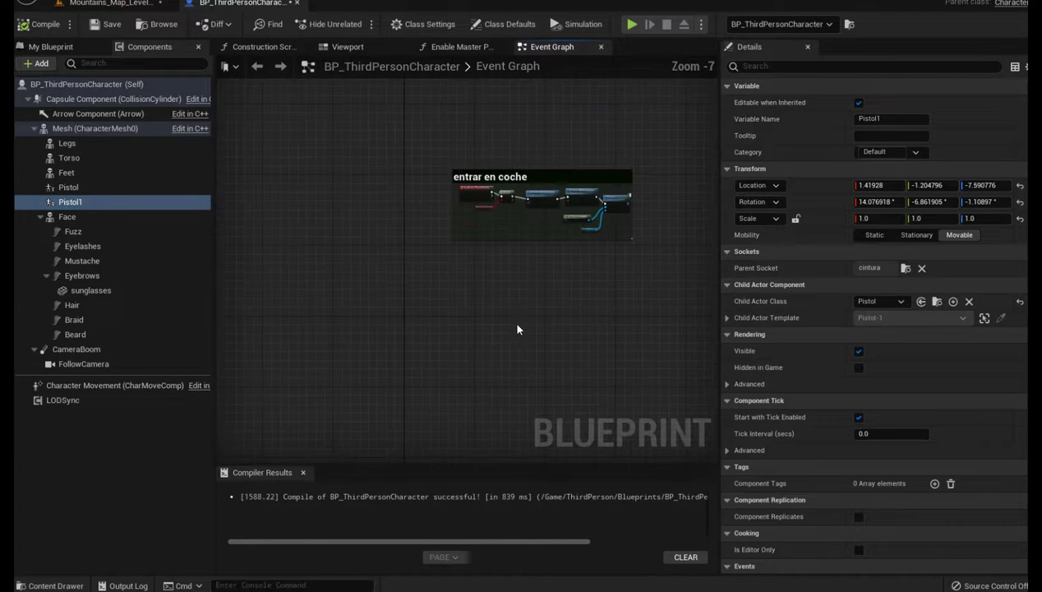
{"action": "scroll", "coordinate": [516, 328], "scroll_direction": "up", "scroll_amount": 2}
{"action": "right_click_drag", "start_coordinate": [517, 328], "coordinate": [508, 379]}
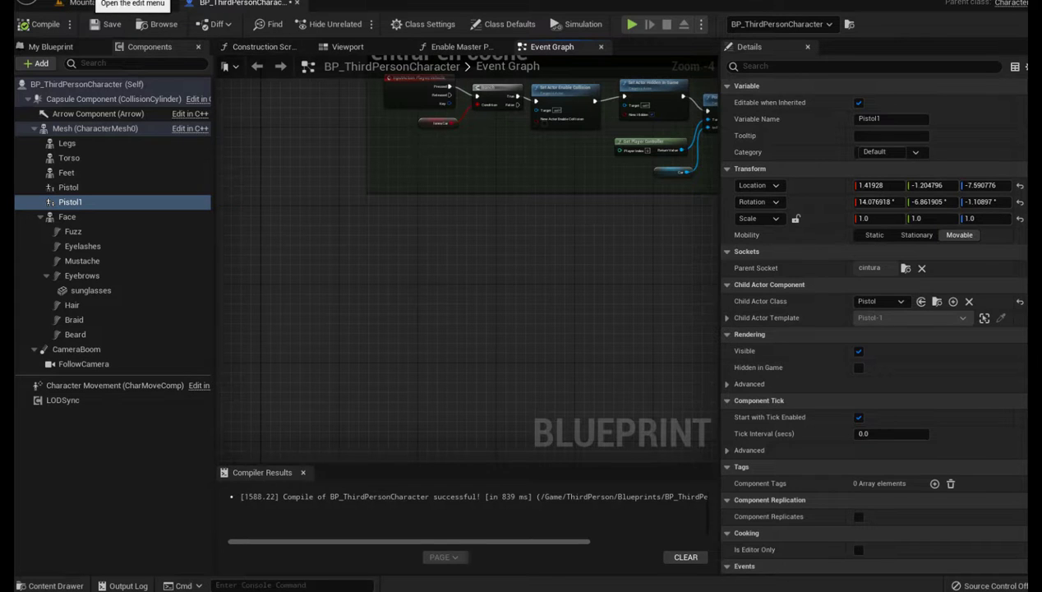
{"action": "left_click", "coordinate": [82, 2]}
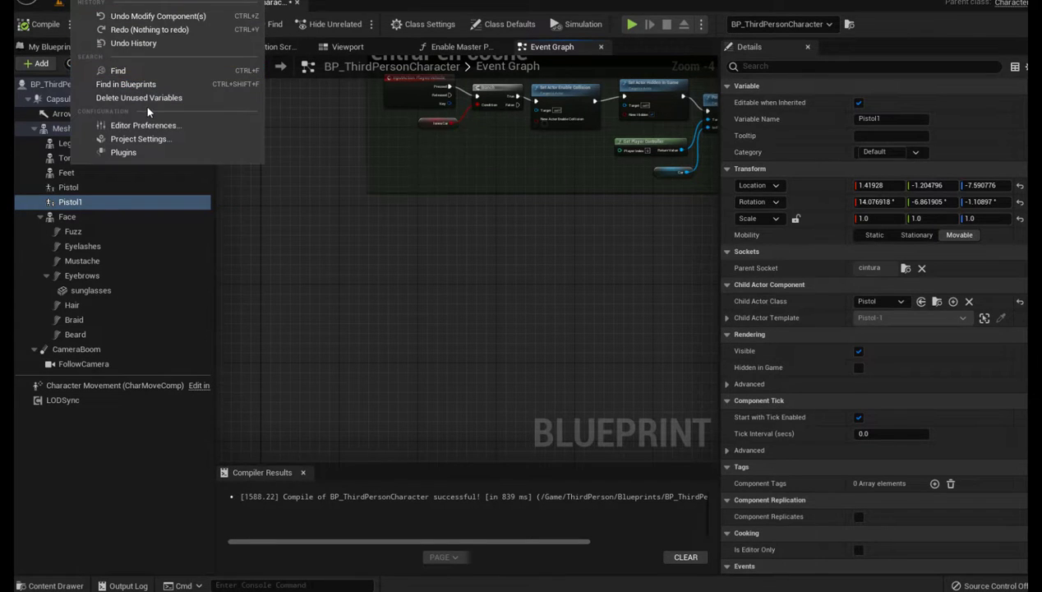
- In Project Settings > Input, add an 'Apuntar' action mapping bound to Right Mouse Button
{"action": "left_click", "coordinate": [120, 141]}
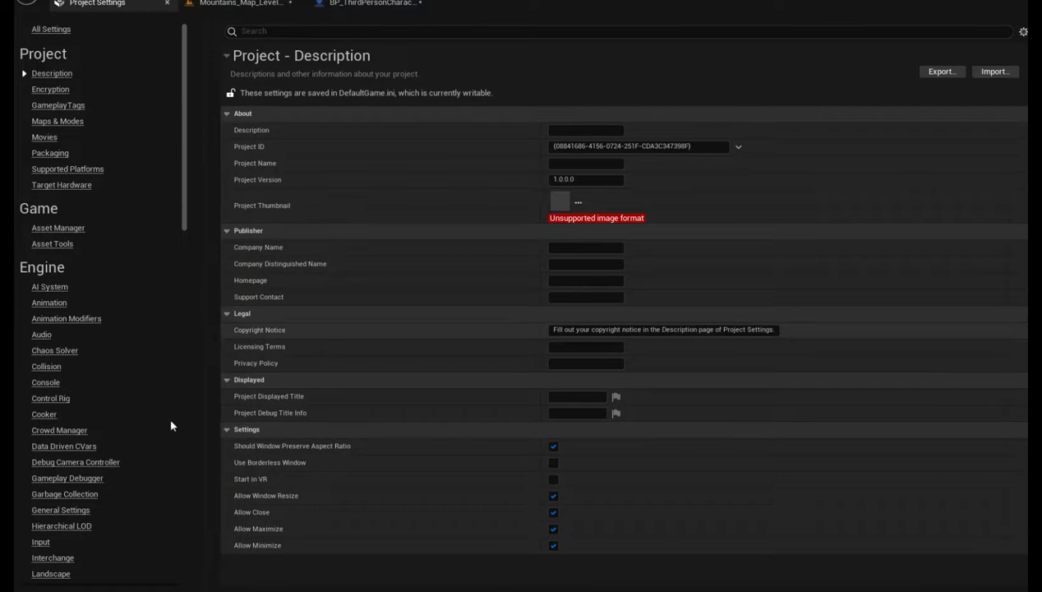
{"action": "left_click", "coordinate": [41, 542]}
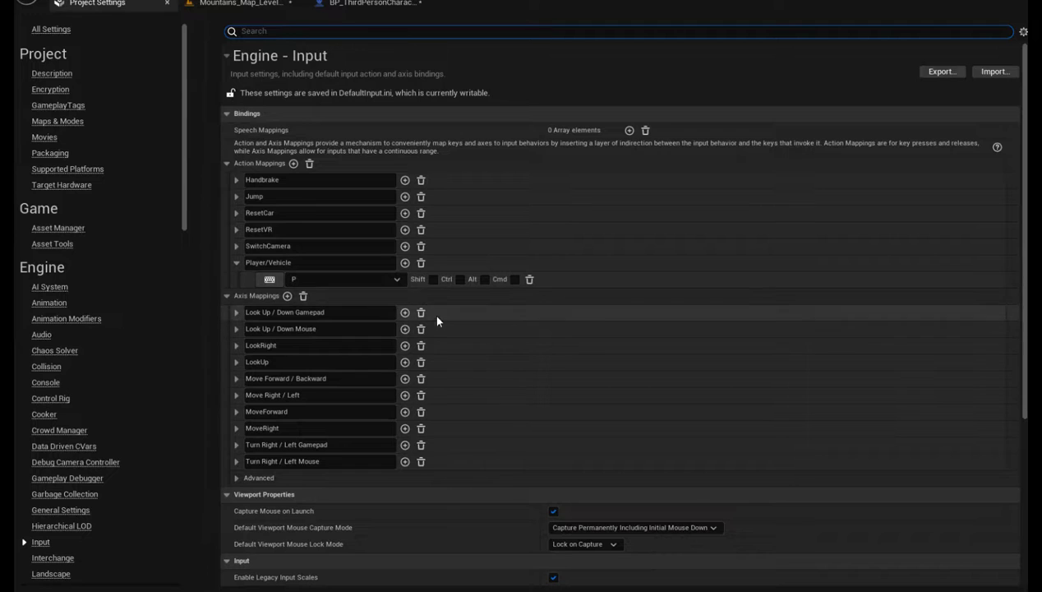
{"action": "left_click", "coordinate": [237, 263]}
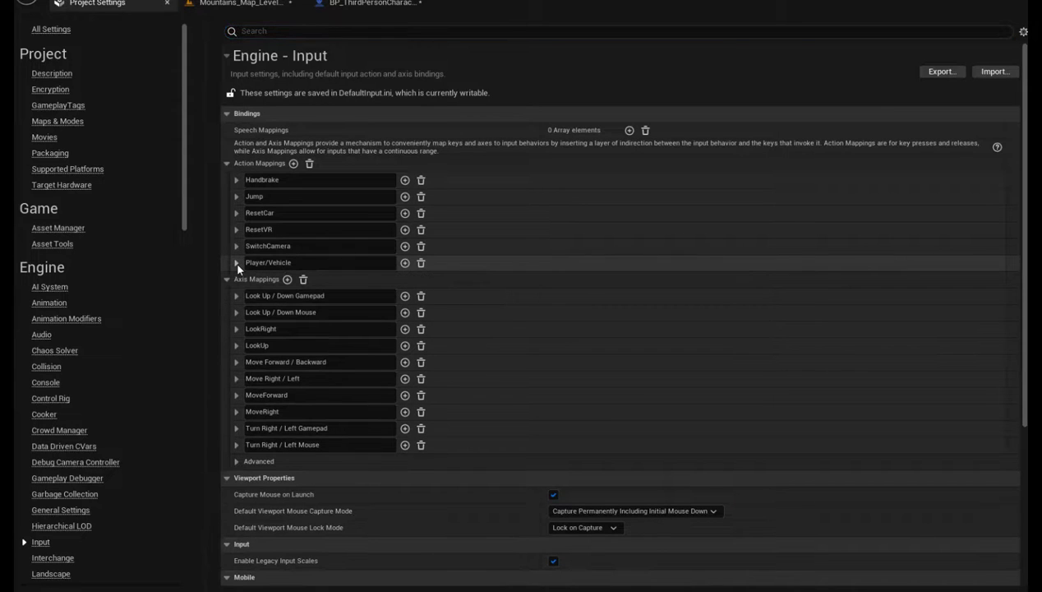
{"action": "left_click", "coordinate": [294, 164]}
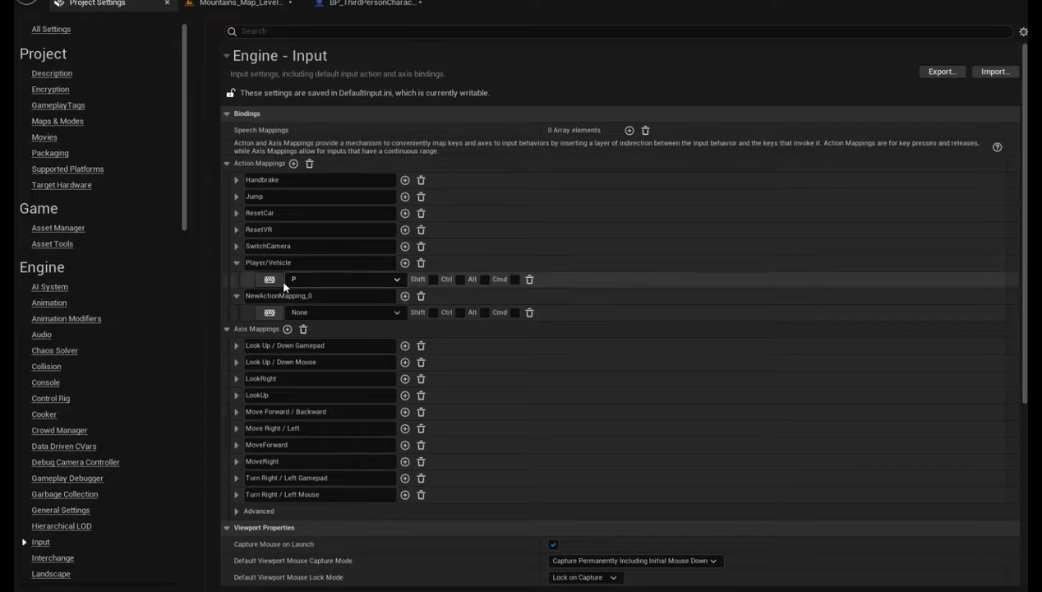
{"action": "left_click", "coordinate": [235, 262]}
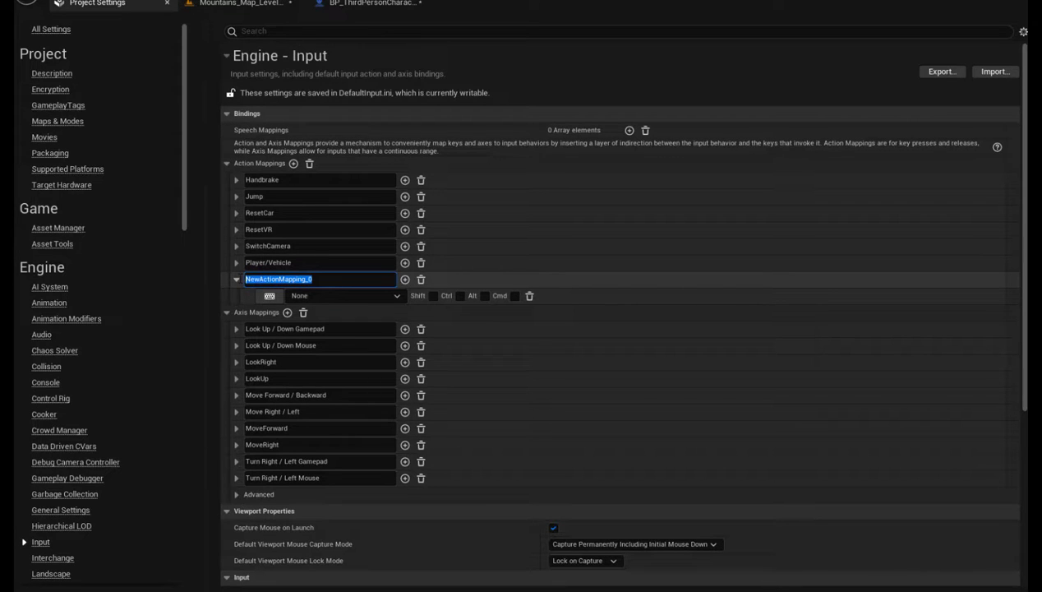
{"action": "type", "text": "Apuntar"}
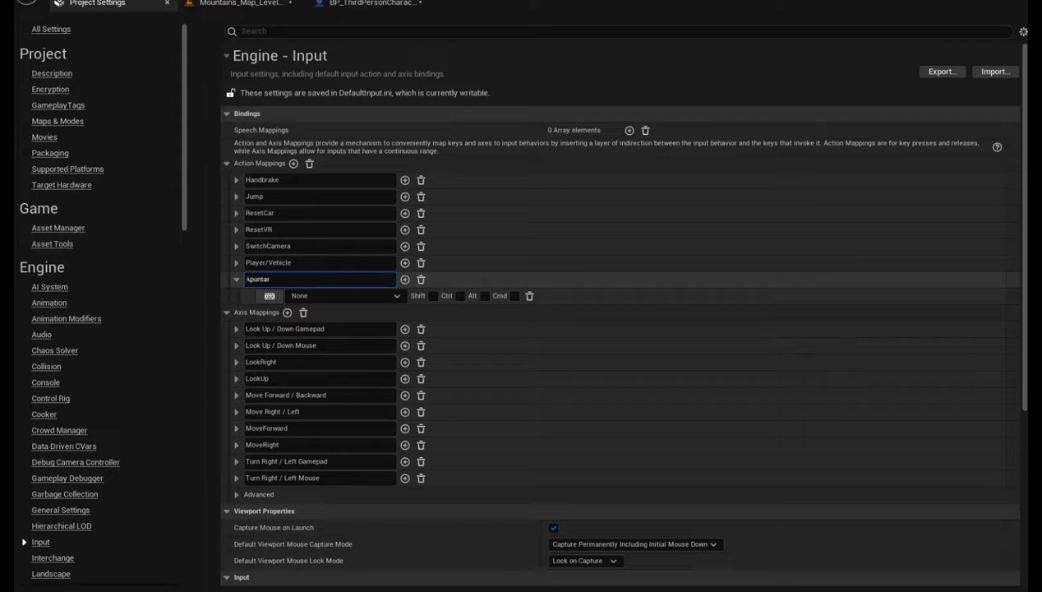
{"action": "key", "text": "Return"}
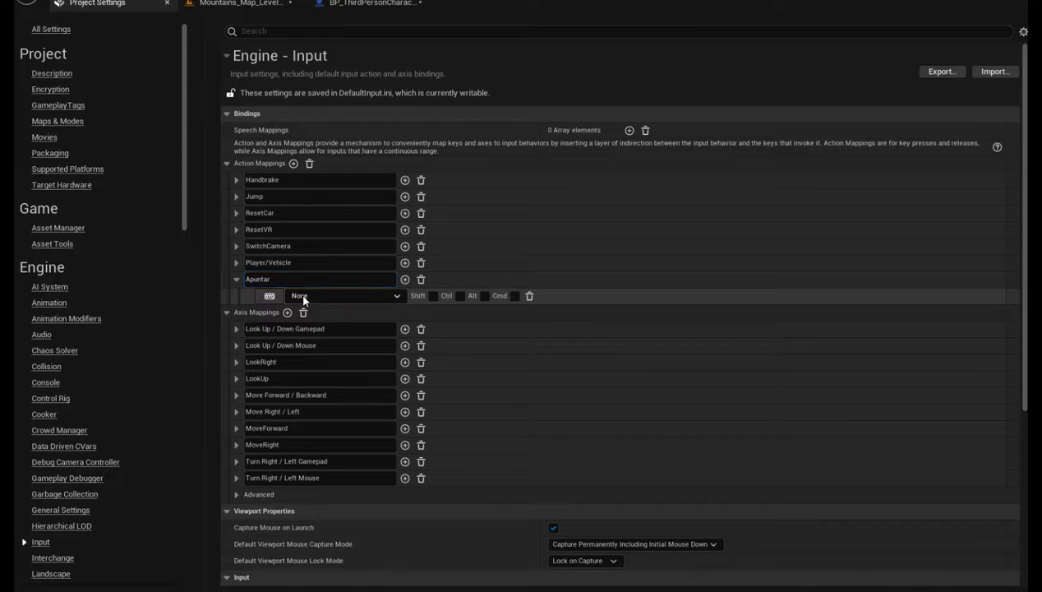
{"action": "left_click", "coordinate": [303, 299]}
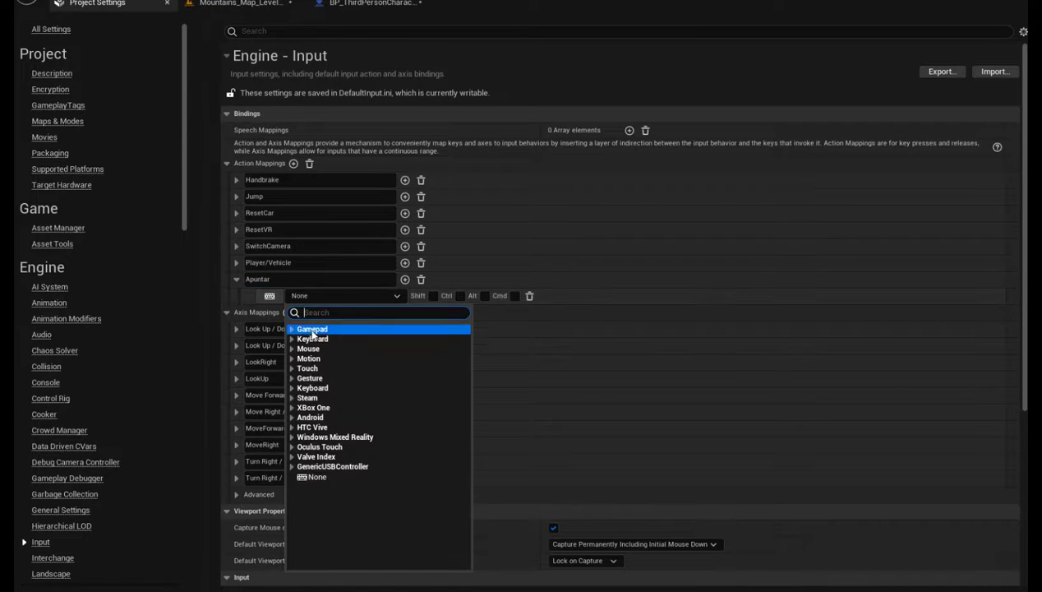
{"action": "left_click", "coordinate": [292, 349]}
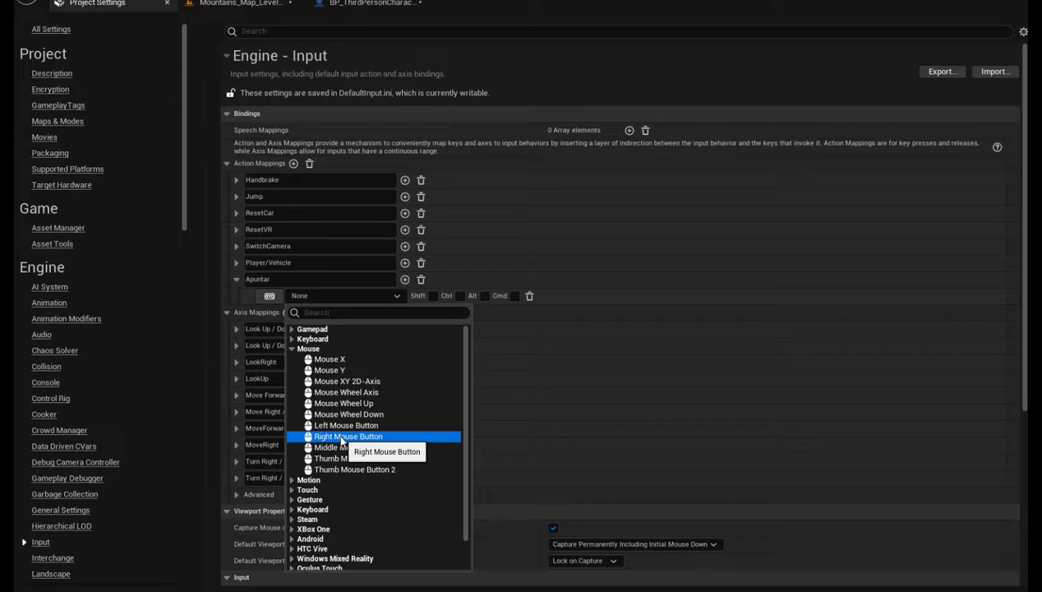
{"action": "left_click", "coordinate": [342, 438]}
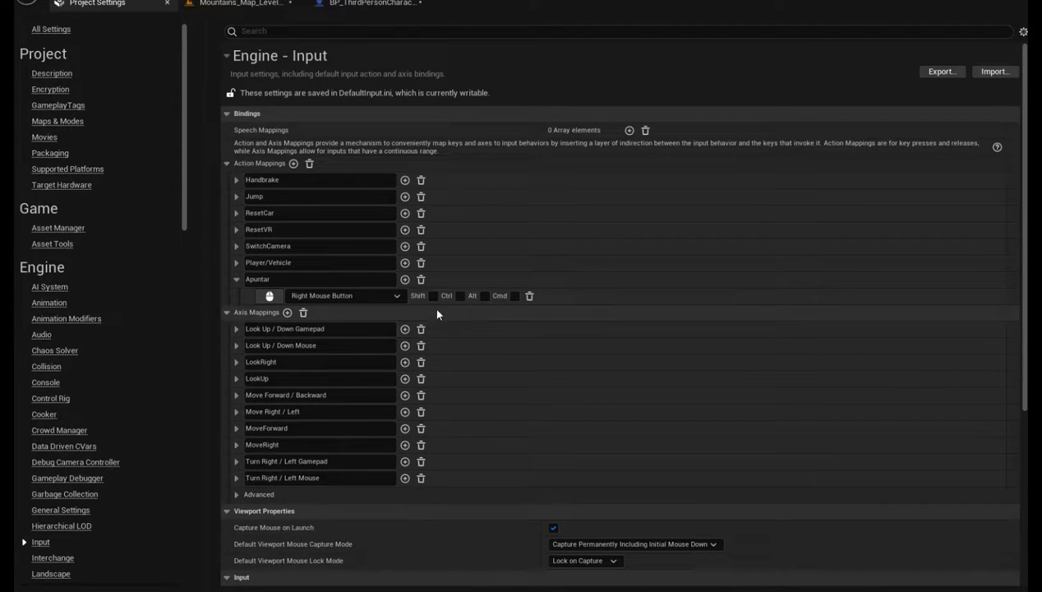
- Add a second action mapping named 'Fire' and bind it to Left Mouse Button
{"action": "left_click", "coordinate": [293, 164]}
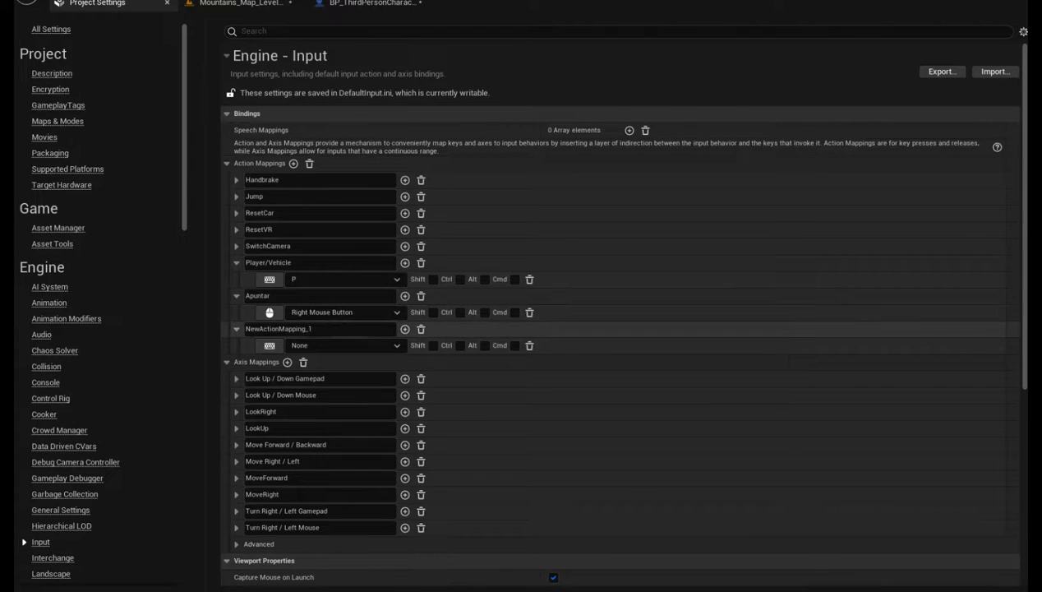
{"action": "left_click", "coordinate": [279, 329]}
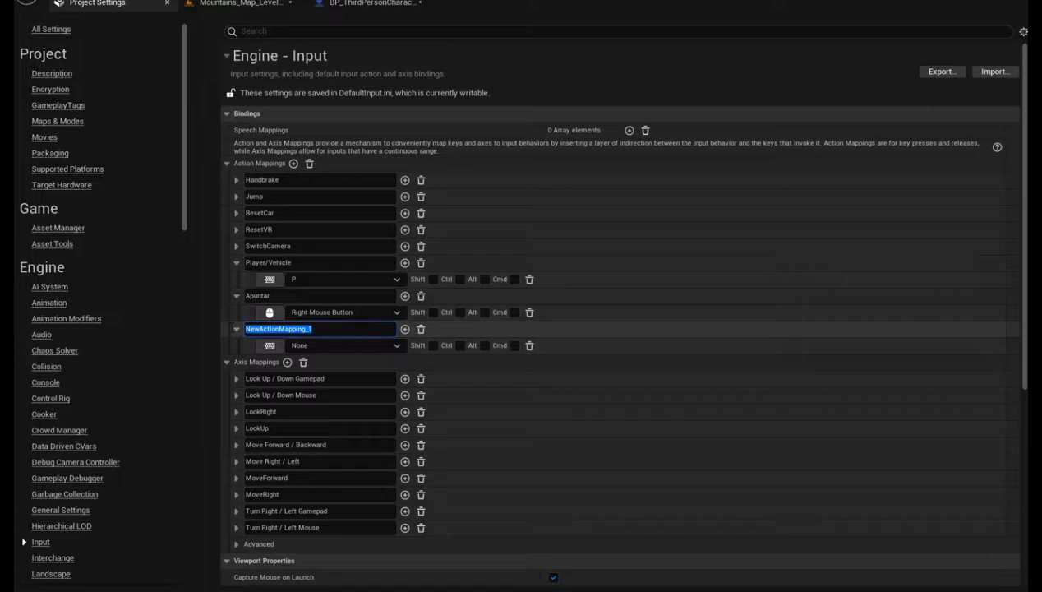
{"action": "type", "text": "Fir"}
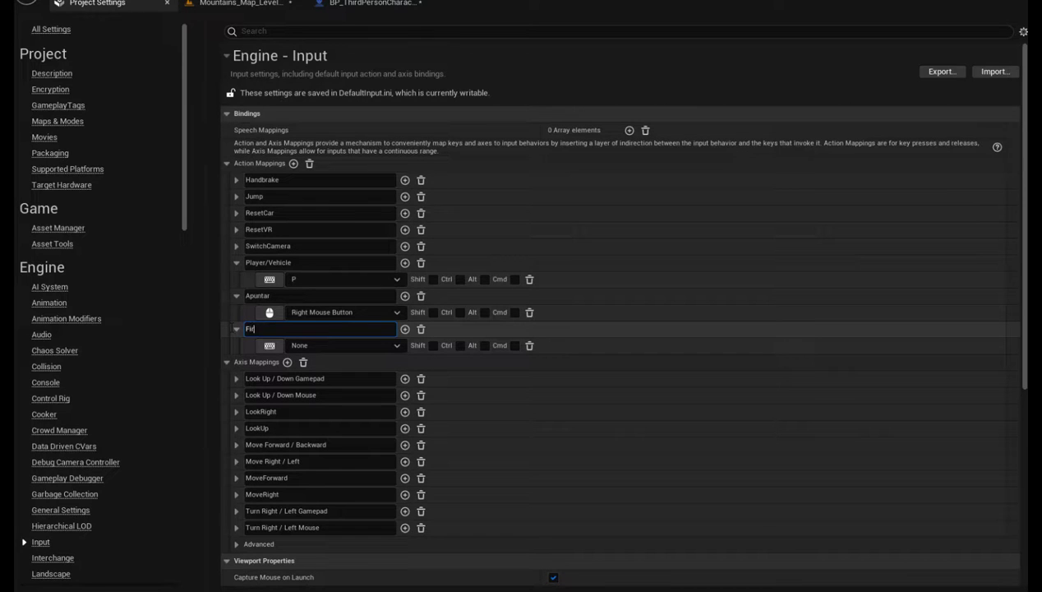
{"action": "type", "text": "e"}
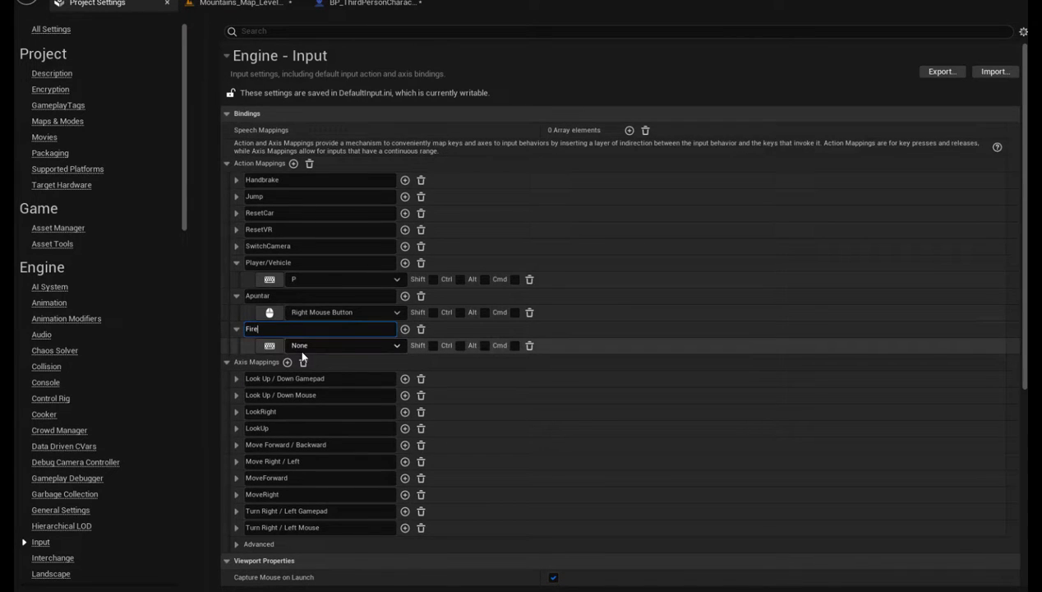
{"action": "left_click", "coordinate": [301, 346]}
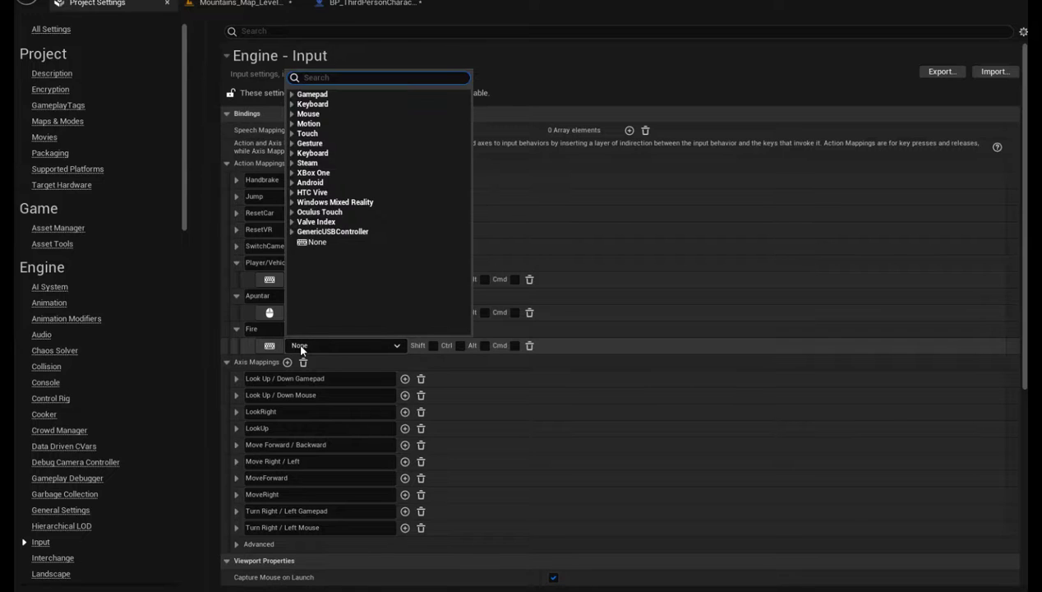
{"action": "left_click", "coordinate": [301, 346]}
{"action": "right_click", "coordinate": [298, 346]}
{"action": "left_click", "coordinate": [296, 346]}
{"action": "left_click", "coordinate": [309, 114]}
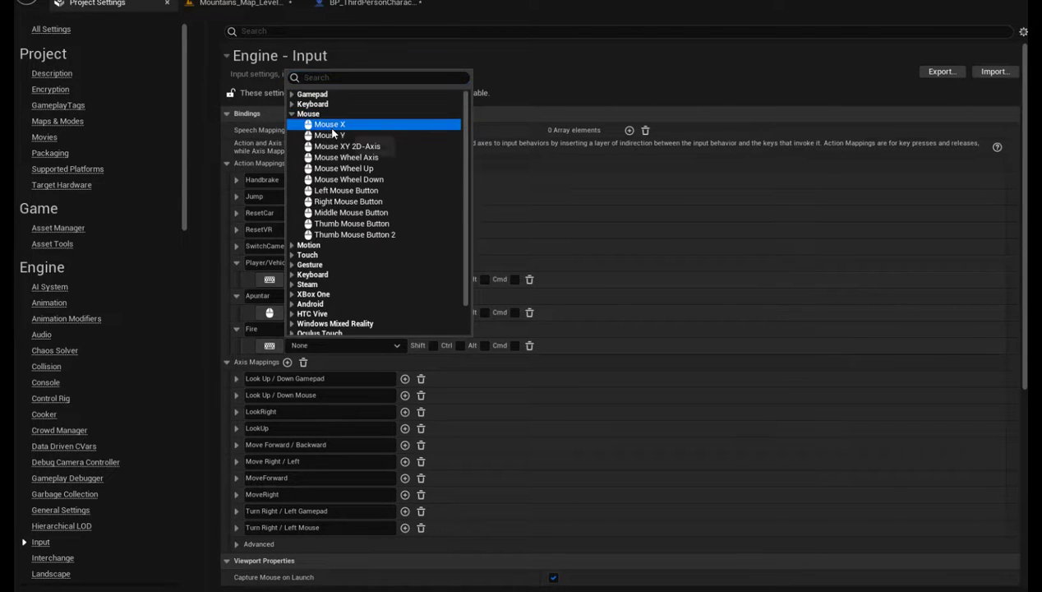
{"action": "left_click", "coordinate": [346, 190]}
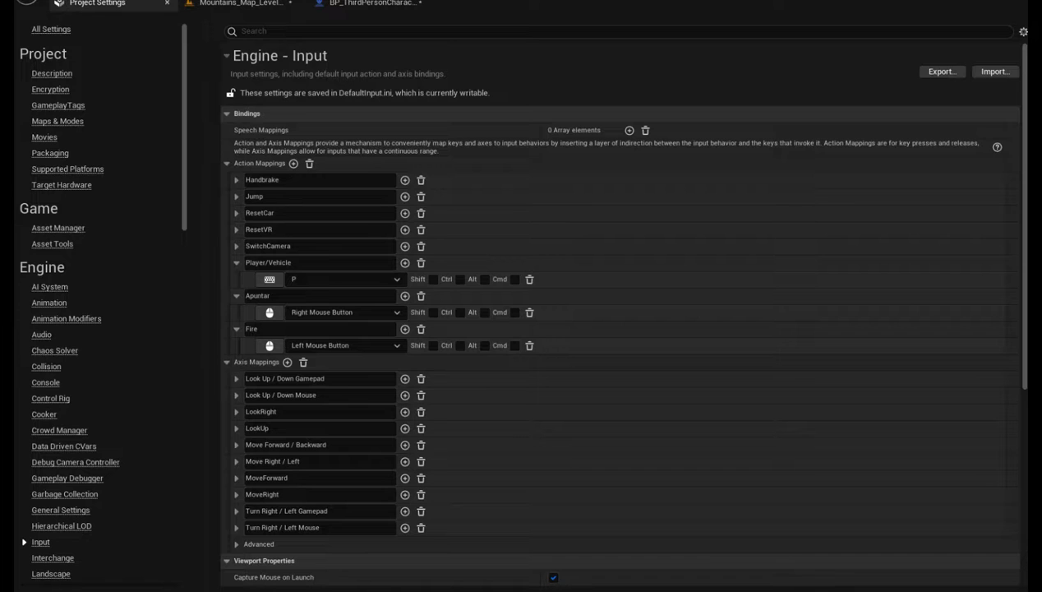
- Close Project Settings and compile the BP_ThirdPersonCharacter blueprint
{"action": "left_click", "coordinate": [166, 7]}
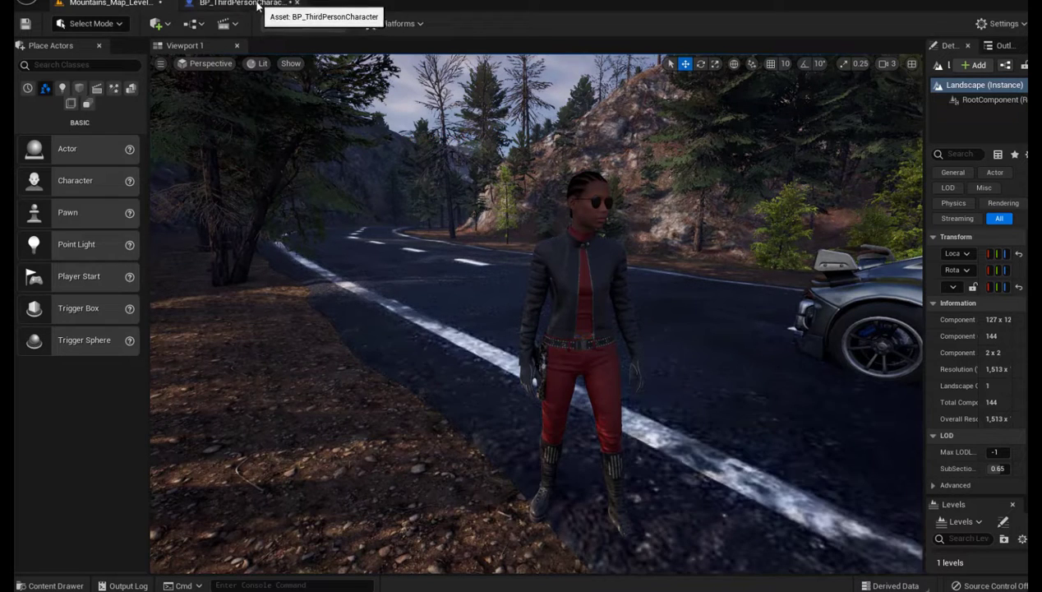
{"action": "left_click", "coordinate": [257, 7]}
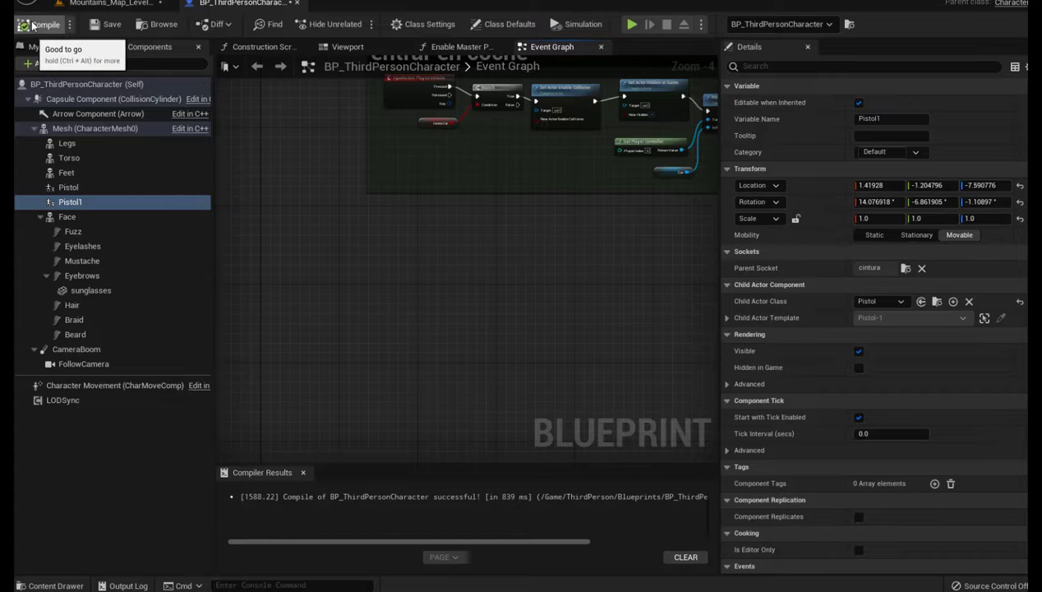
{"action": "left_click", "coordinate": [33, 25]}
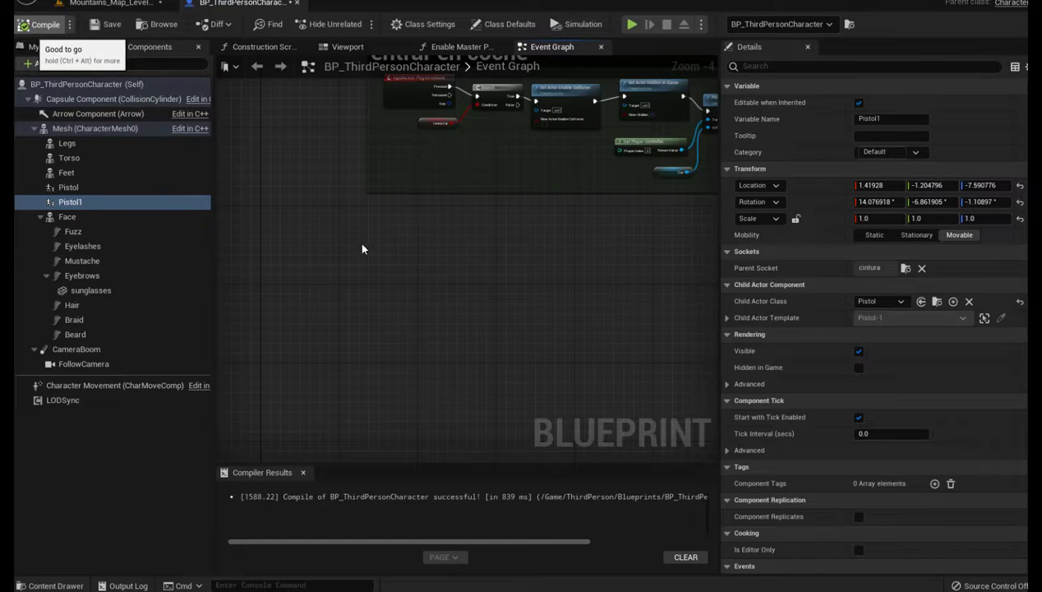
- Add an InputAction Apuntar event node to the Event Graph and frame it
{"action": "right_click", "coordinate": [391, 330]}
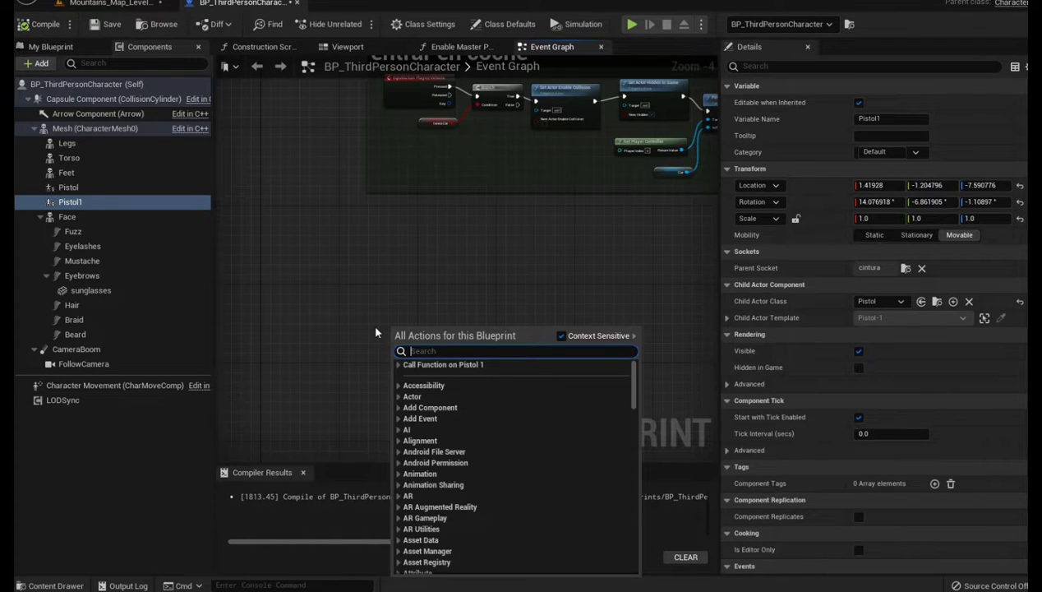
{"action": "type", "text": "apun"}
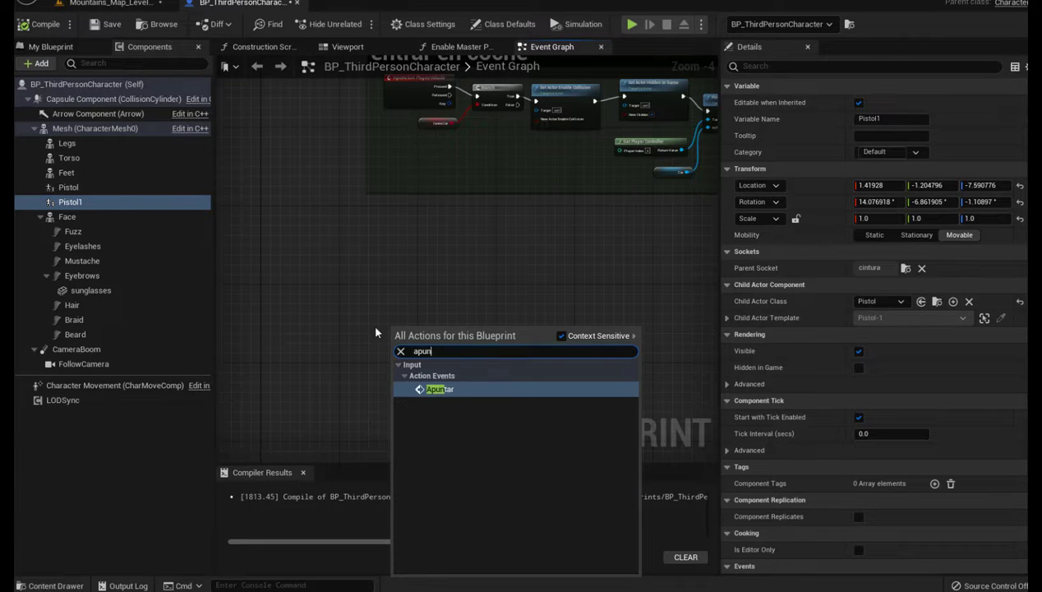
{"action": "type", "text": "tar"}
{"action": "left_click", "coordinate": [442, 391]}
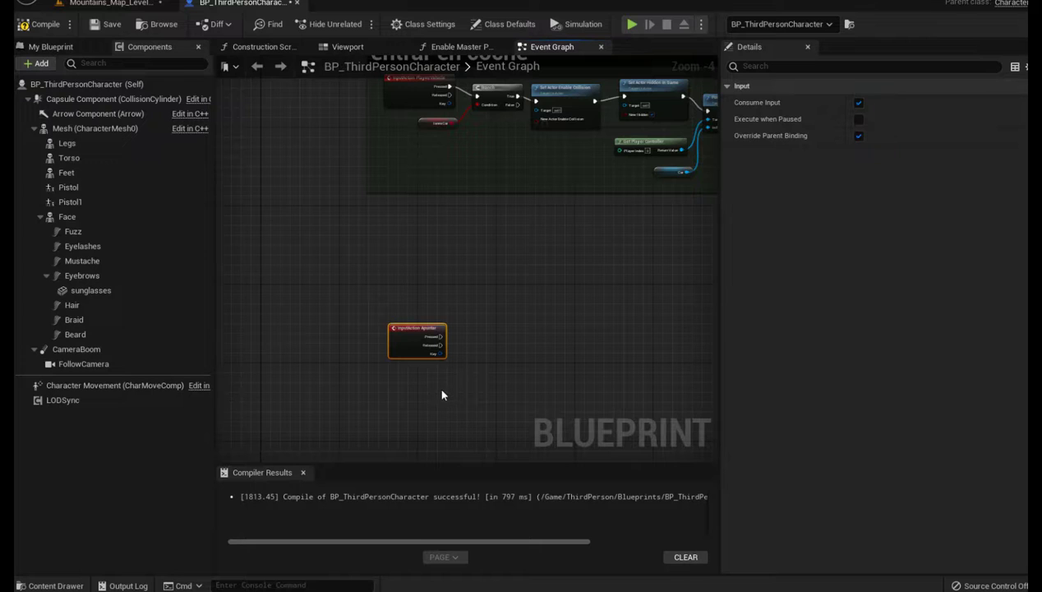
{"action": "scroll", "coordinate": [441, 395], "scroll_direction": "up", "scroll_amount": 4}
{"action": "right_click_drag", "start_coordinate": [456, 381], "coordinate": [404, 374]}
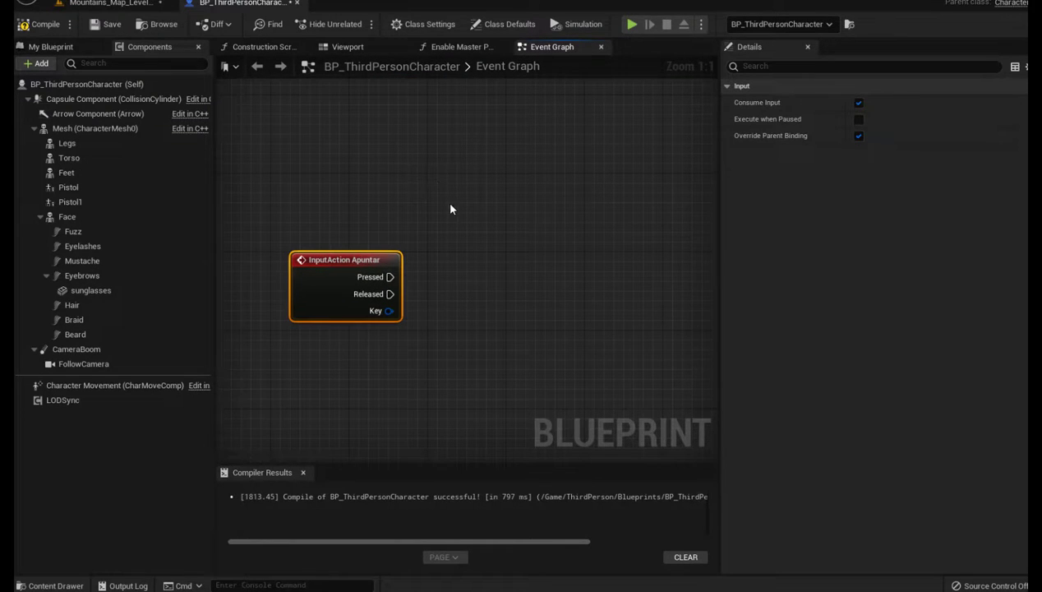
{"action": "right_click_drag", "start_coordinate": [443, 268], "coordinate": [458, 244]}
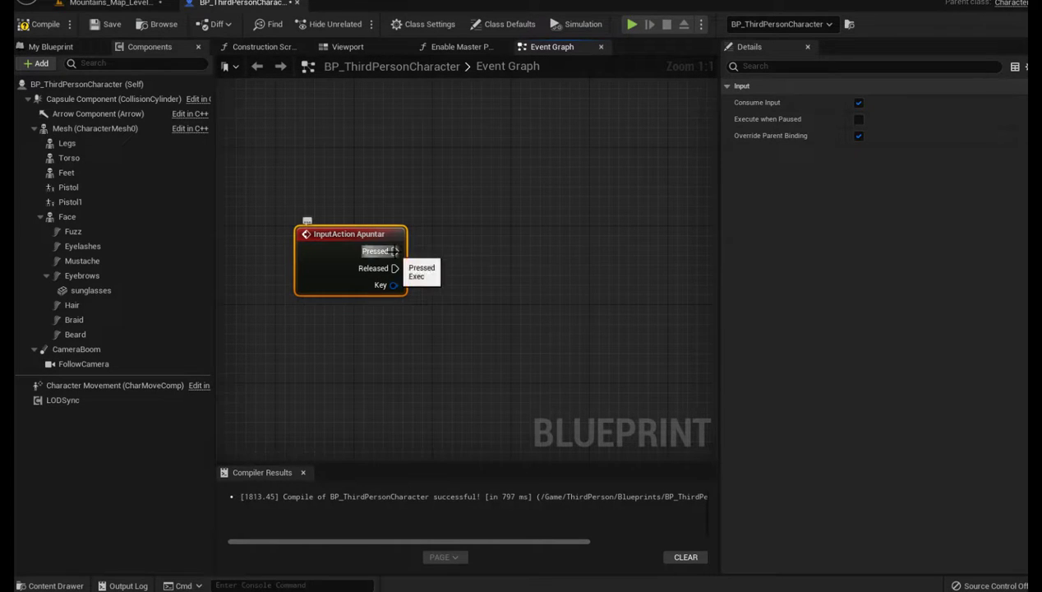
- Connect the Apuntar Pressed pin to a new Flip Flop node aligned beside the event
{"action": "left_click_drag", "start_coordinate": [394, 251], "coordinate": [438, 253]}
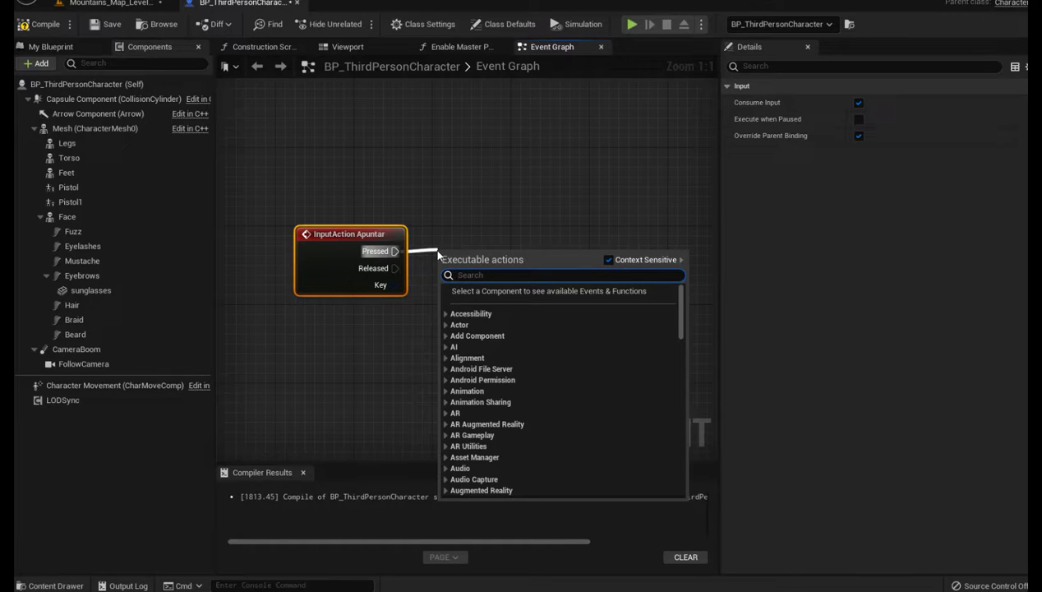
{"action": "type", "text": "l"}
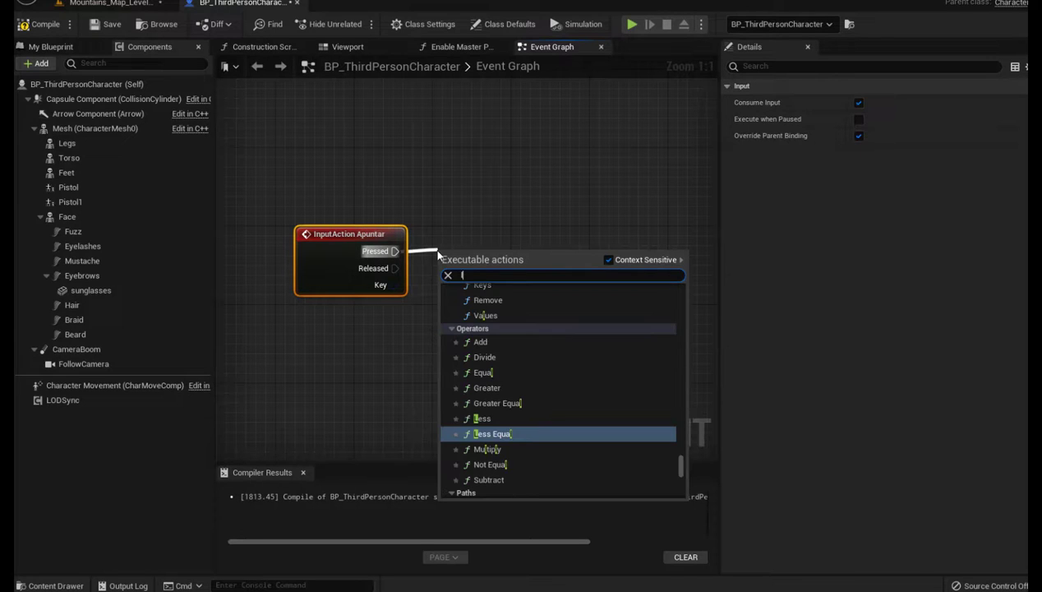
{"action": "key", "text": "BackSpace"}
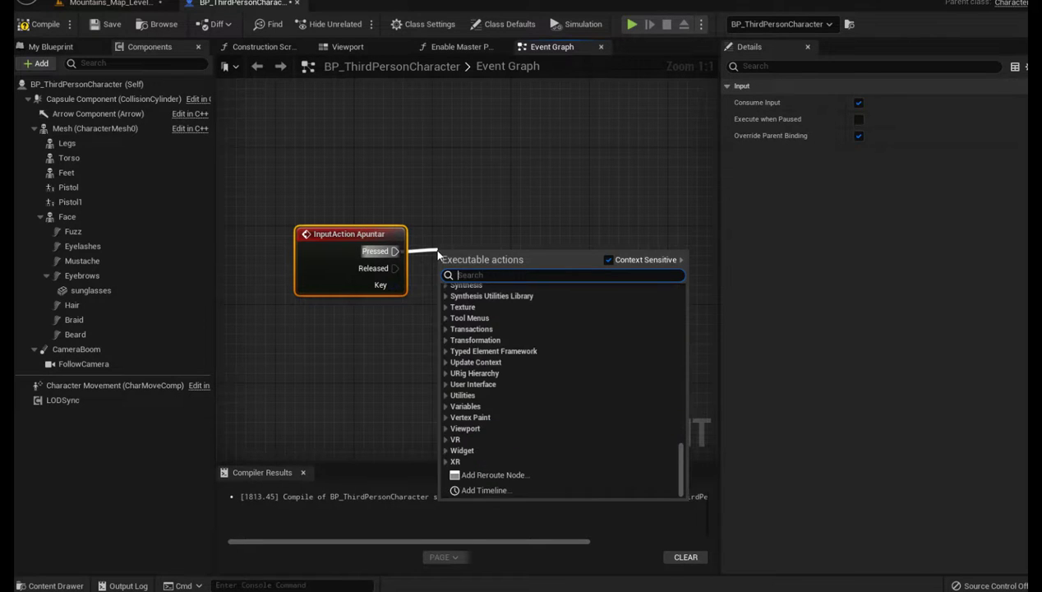
{"action": "type", "text": "fli"}
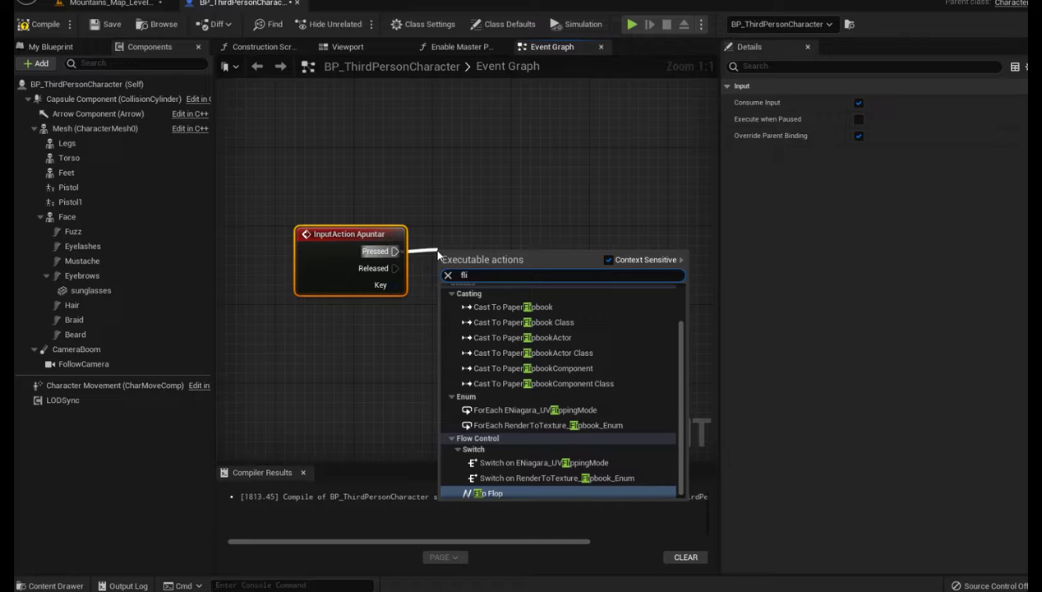
{"action": "left_click", "coordinate": [489, 493]}
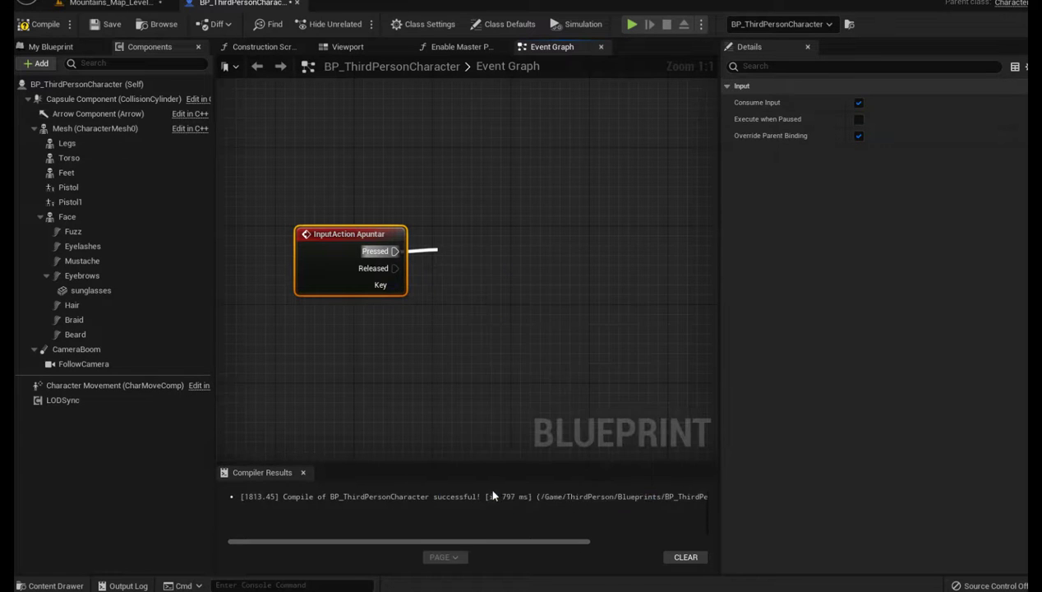
{"action": "right_click_drag", "start_coordinate": [465, 375], "coordinate": [395, 357]}
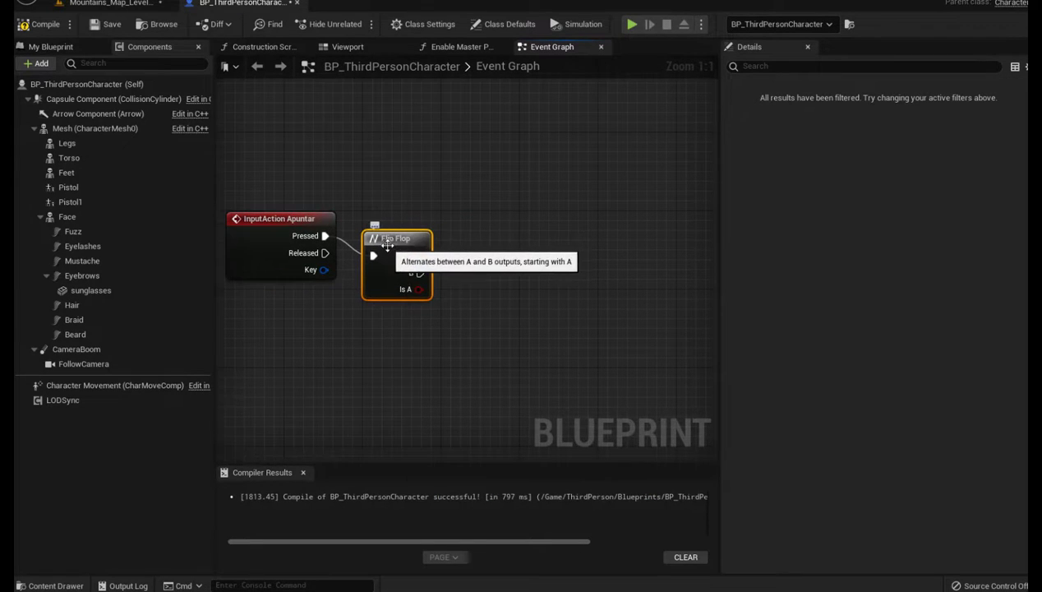
{"action": "left_click_drag", "start_coordinate": [387, 246], "coordinate": [381, 224]}
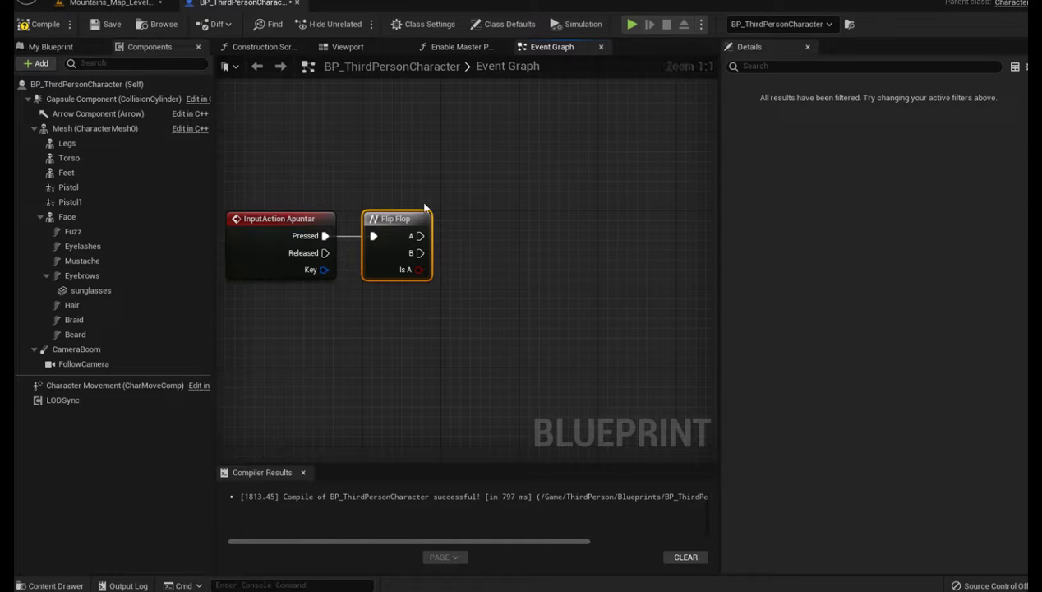
{"action": "left_click_drag", "start_coordinate": [416, 236], "coordinate": [483, 239]}
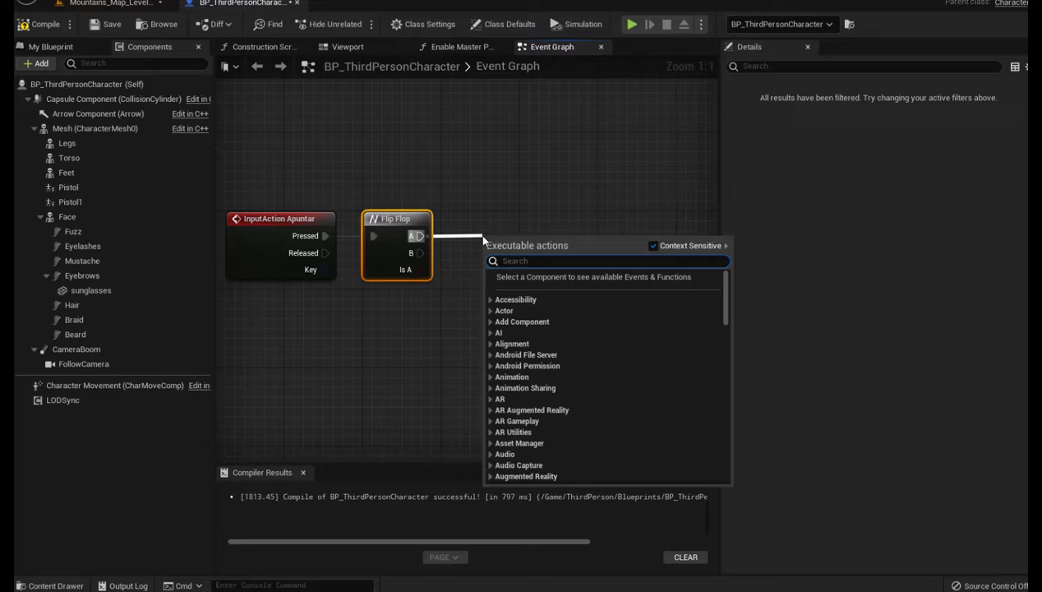
{"action": "left_click", "coordinate": [393, 119]}
{"action": "left_click", "coordinate": [146, 49]}
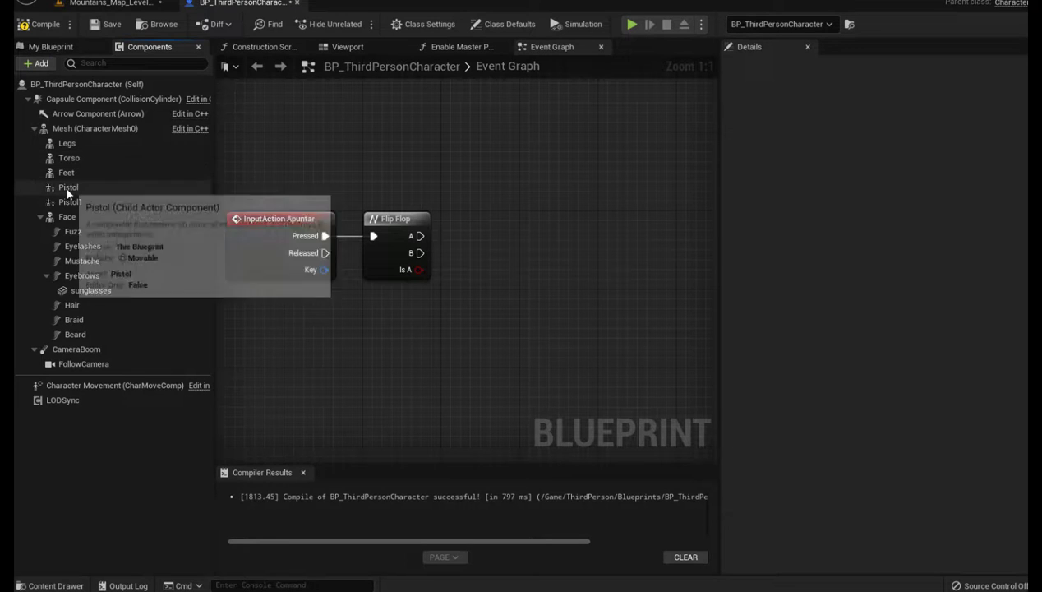
- Drag a Pistol reference into the graph and add Attach Component To Component targeting it
{"action": "mouse_move", "coordinate": [71, 188]}
{"action": "left_mouse_down"}
{"action": "mouse_move", "coordinate": [418, 148]}
{"action": "mouse_move", "coordinate": [403, 176]}
{"action": "mouse_move", "coordinate": [467, 205]}
{"action": "left_mouse_up"}
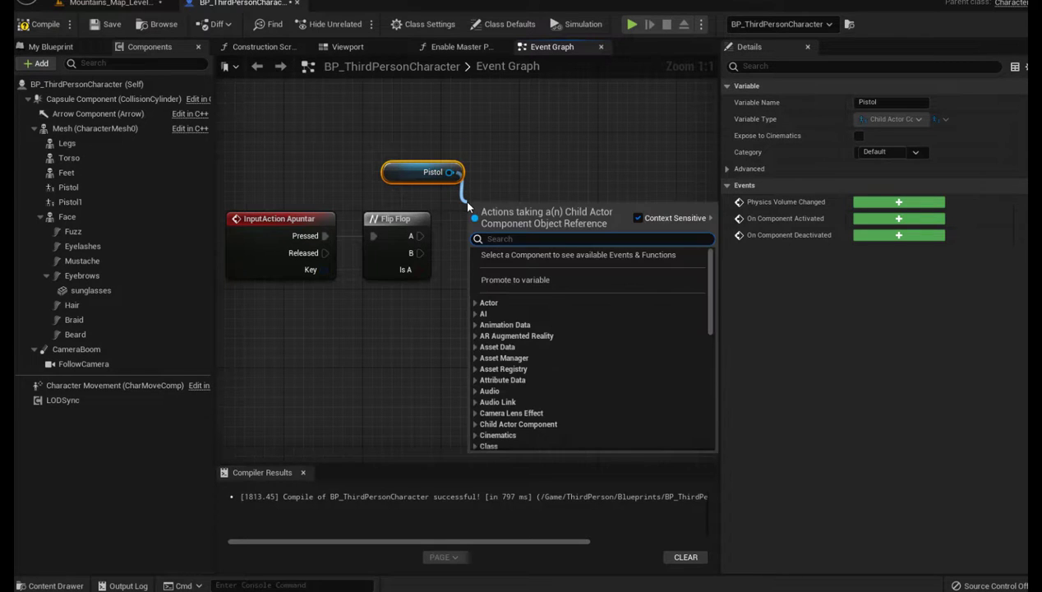
{"action": "type", "text": "att"}
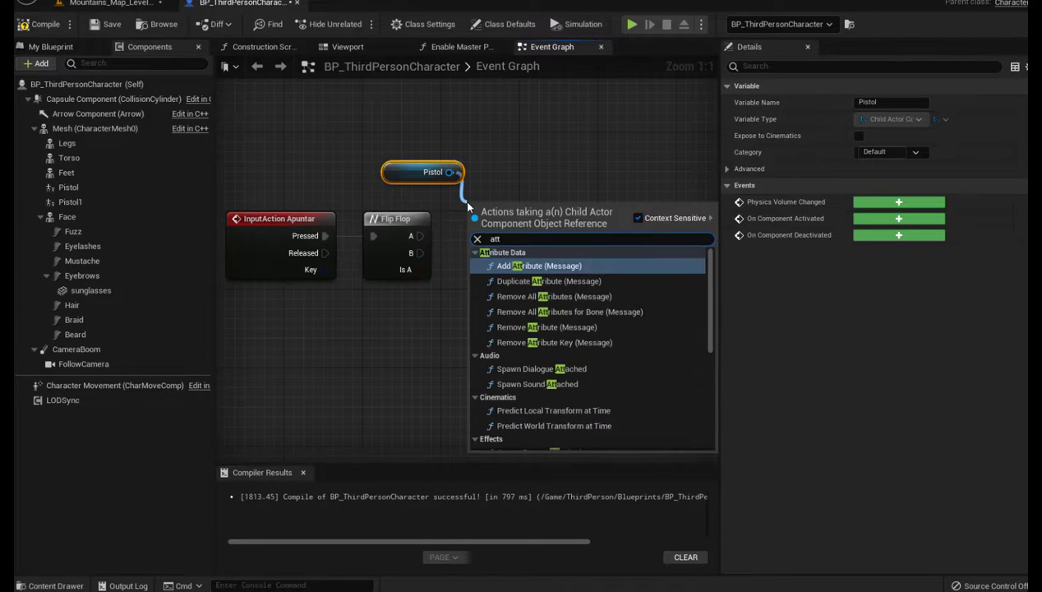
{"action": "type", "text": "a"}
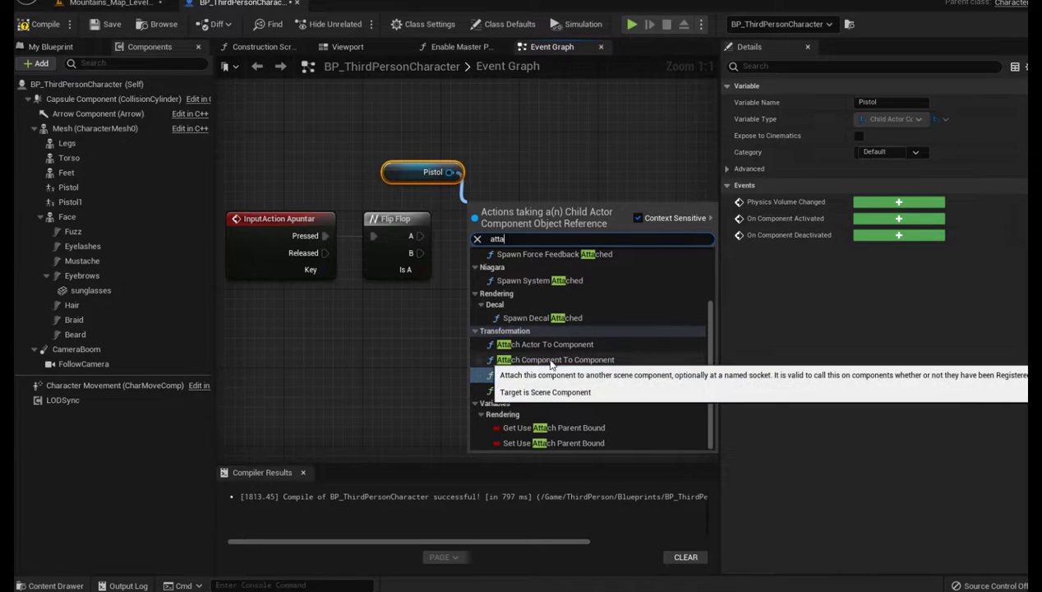
{"action": "left_click", "coordinate": [534, 359]}
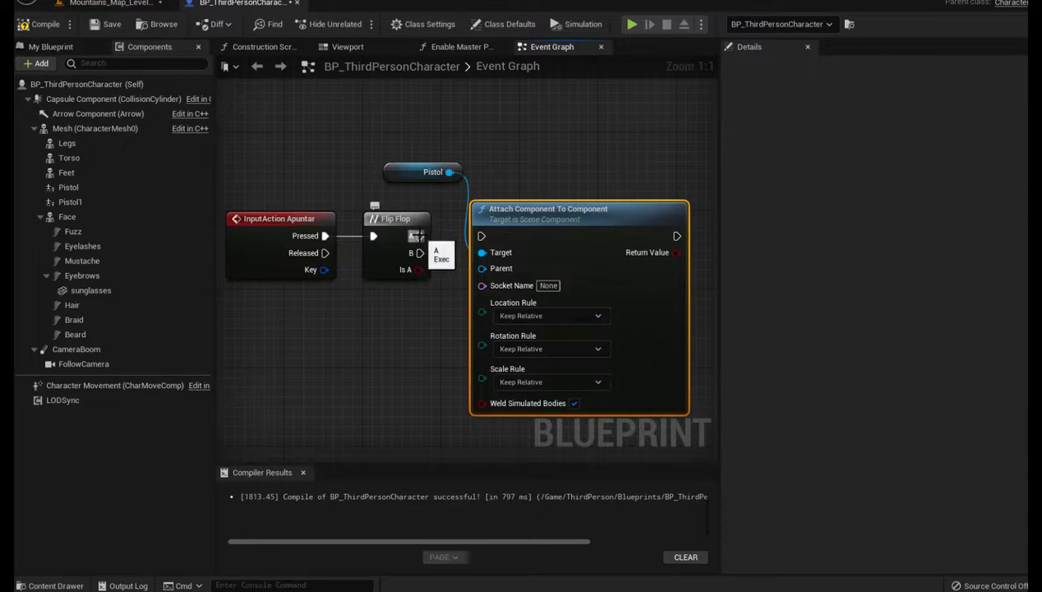
- Wire Flip Flop's A output into the Attach node and set its socket name to 'arma'
{"action": "mouse_move", "coordinate": [420, 236]}
{"action": "left_mouse_down"}
{"action": "mouse_move", "coordinate": [482, 245]}
{"action": "mouse_move", "coordinate": [511, 219]}
{"action": "left_mouse_up"}
{"action": "left_click", "coordinate": [585, 286]}
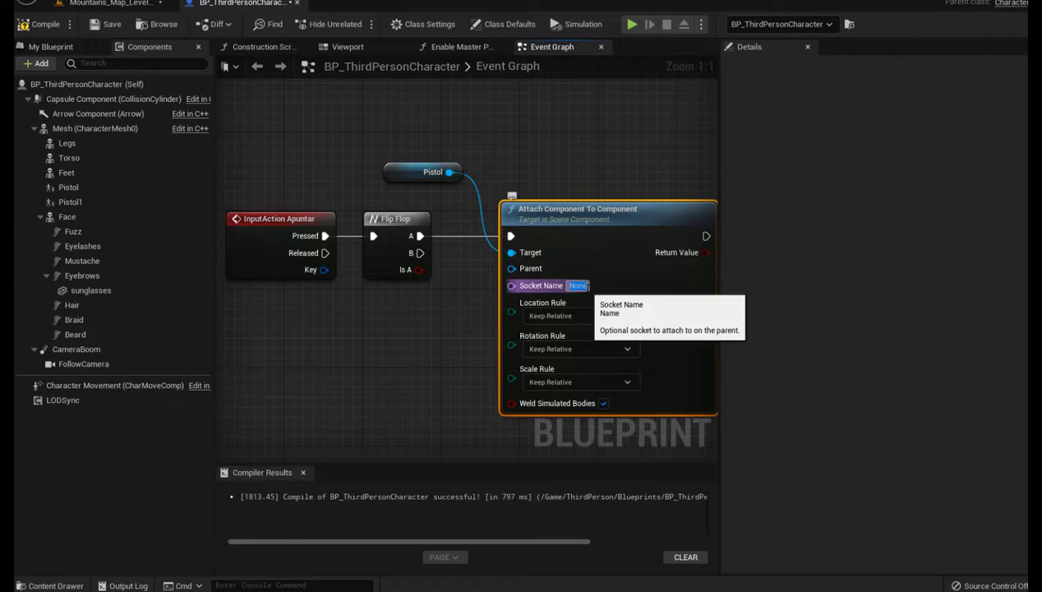
{"action": "type", "text": "arms"}
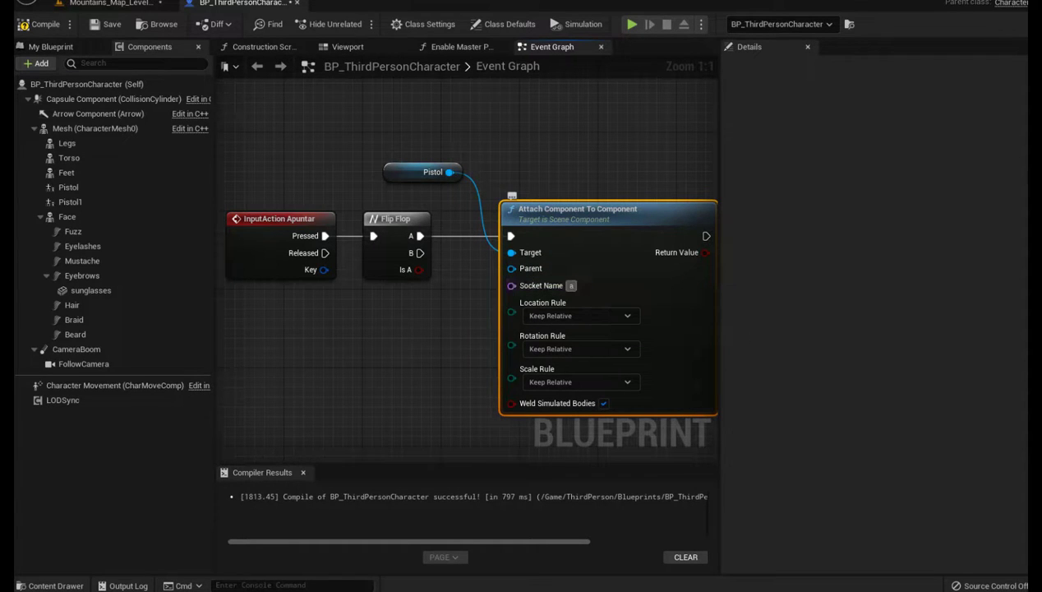
{"action": "key", "text": "Return"}
- Set the Attach node's Location, Rotation and Scale rules to Snap to Target
{"action": "left_click", "coordinate": [628, 316]}
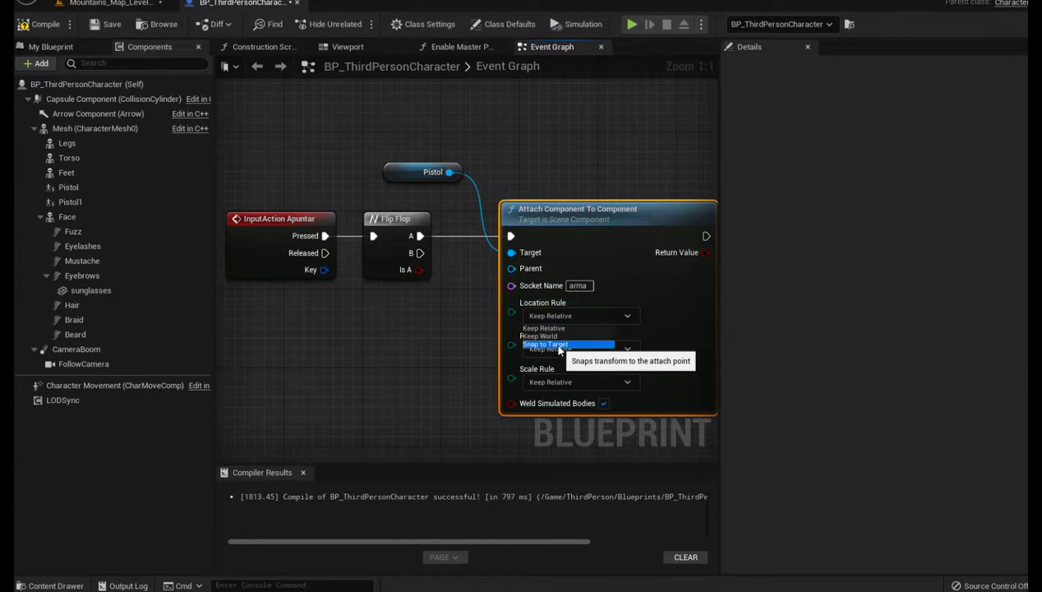
{"action": "left_click", "coordinate": [565, 344]}
{"action": "left_click", "coordinate": [623, 352]}
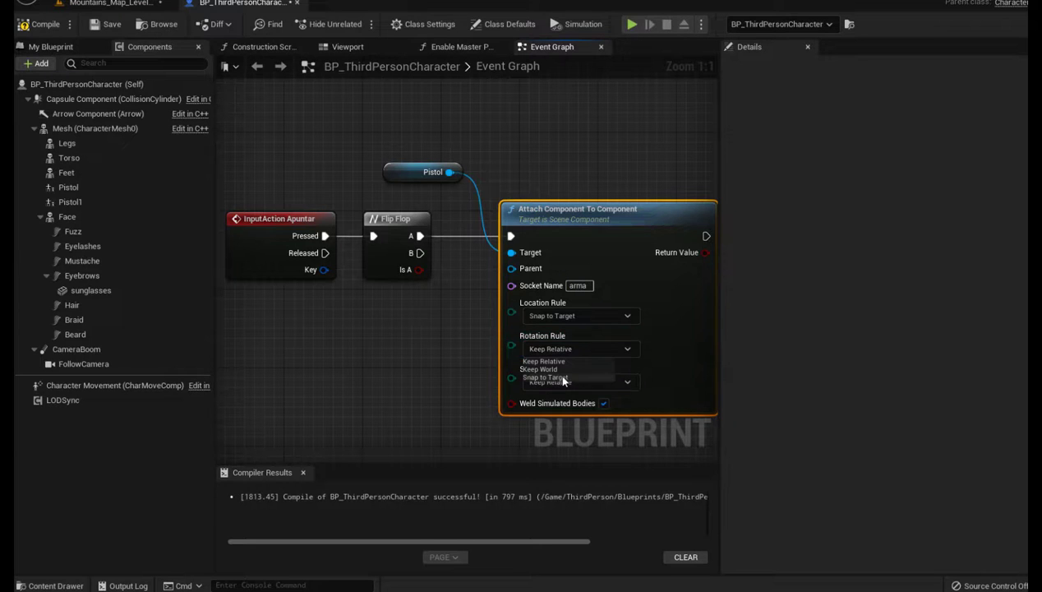
{"action": "left_click", "coordinate": [559, 377]}
{"action": "left_click", "coordinate": [626, 382]}
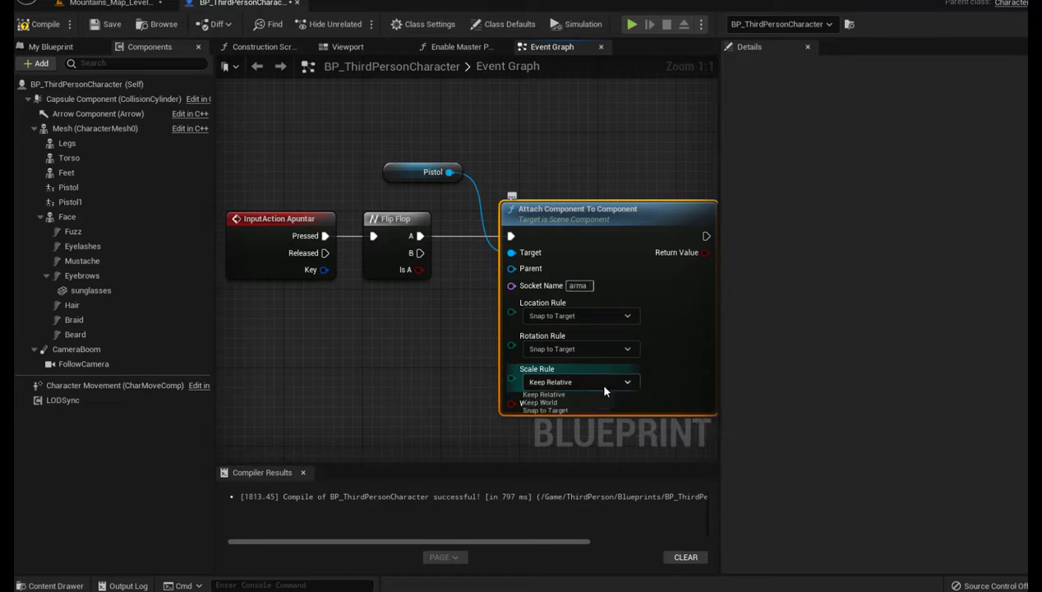
{"action": "left_click", "coordinate": [554, 410]}
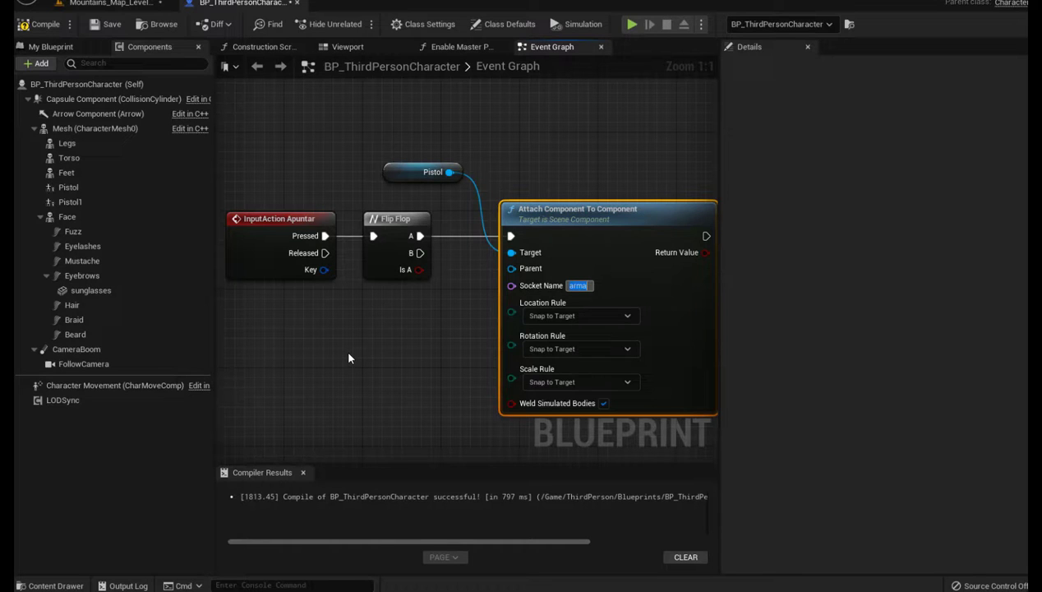
- Add a Mesh reference and connect it to the Attach node's Parent input
{"action": "left_click", "coordinate": [83, 128]}
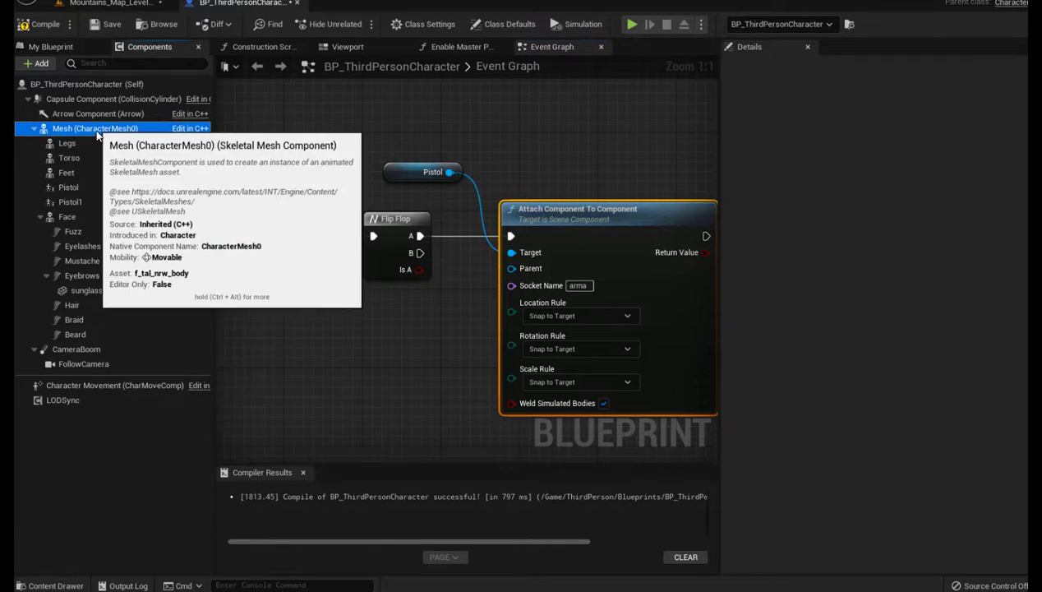
{"action": "left_click_drag", "start_coordinate": [82, 128], "coordinate": [354, 317]}
{"action": "left_click_drag", "start_coordinate": [420, 319], "coordinate": [514, 278]}
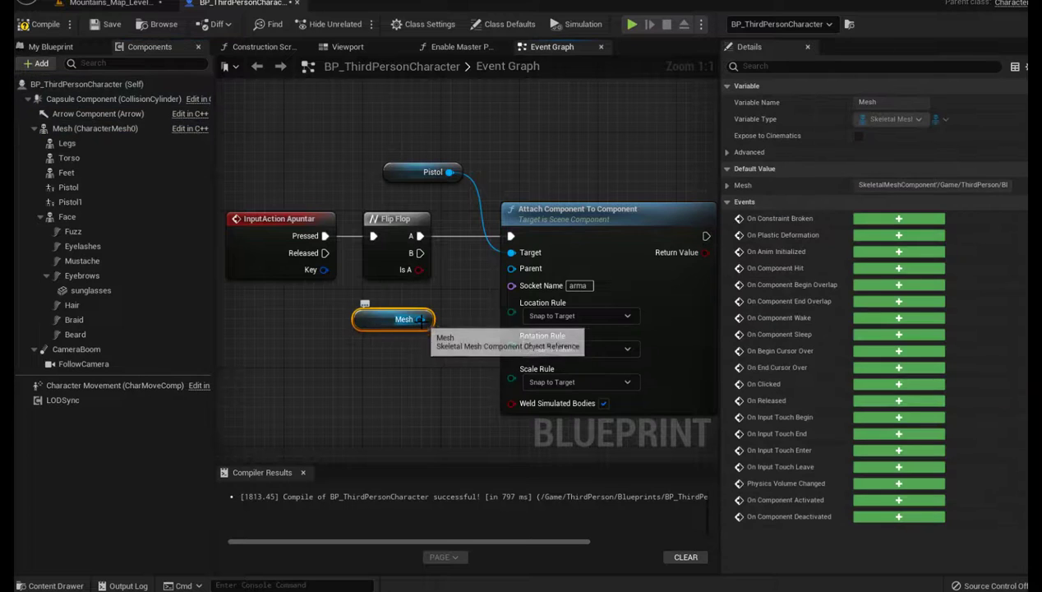
{"action": "left_click_drag", "start_coordinate": [450, 172], "coordinate": [511, 252]}
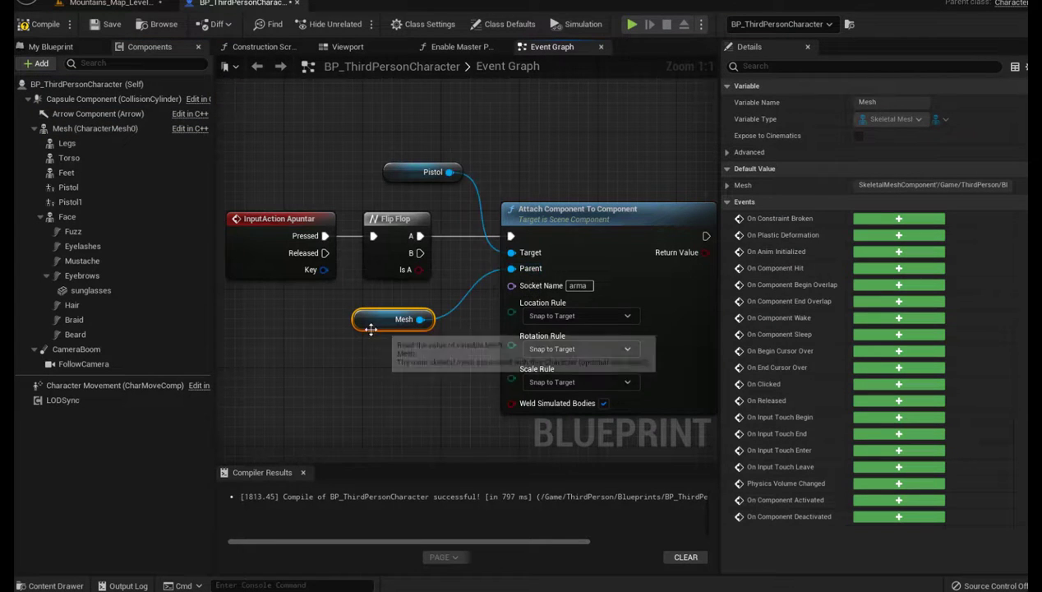
- Pan the graph to frame the Apuntar → Flip Flop → Attach node chain
{"action": "right_click_drag", "start_coordinate": [356, 368], "coordinate": [378, 330]}
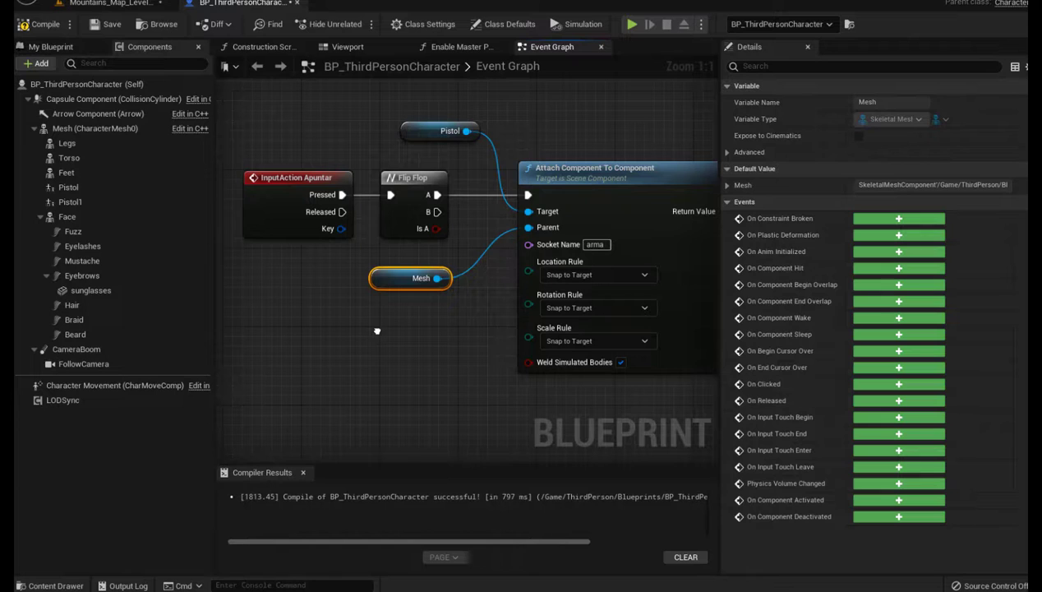
{"action": "right_click_drag", "start_coordinate": [377, 330], "coordinate": [428, 319]}
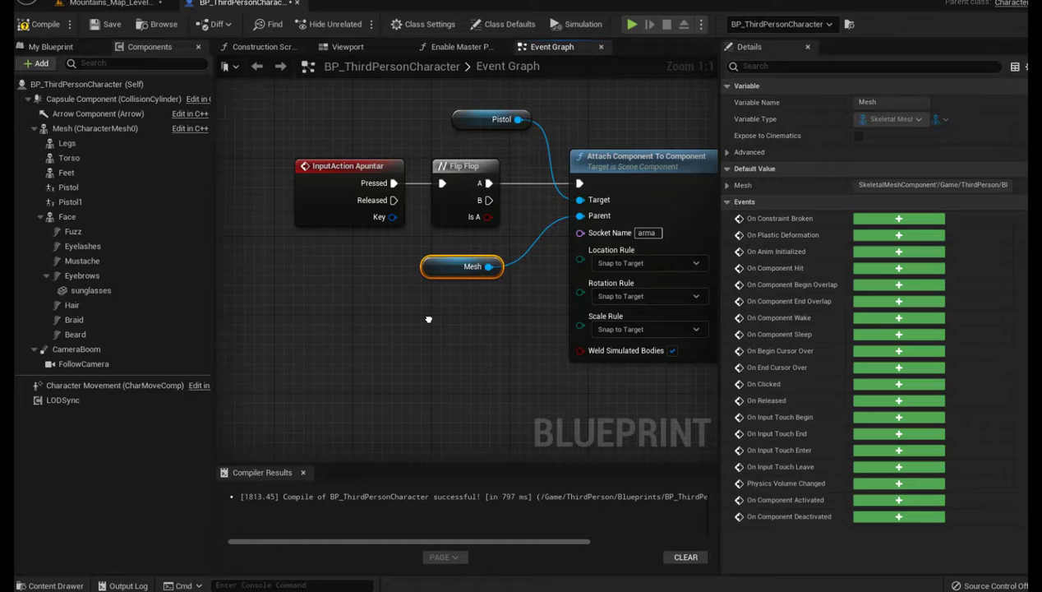
{"action": "right_click_drag", "start_coordinate": [428, 319], "coordinate": [371, 343]}
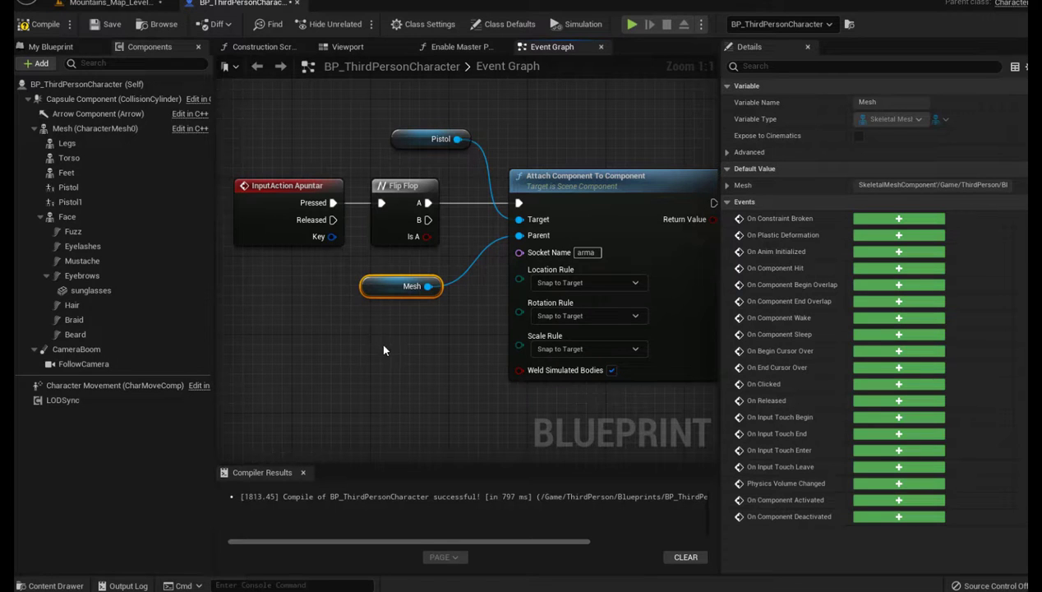
{"action": "scroll", "coordinate": [406, 357], "scroll_direction": "down", "scroll_amount": 1}
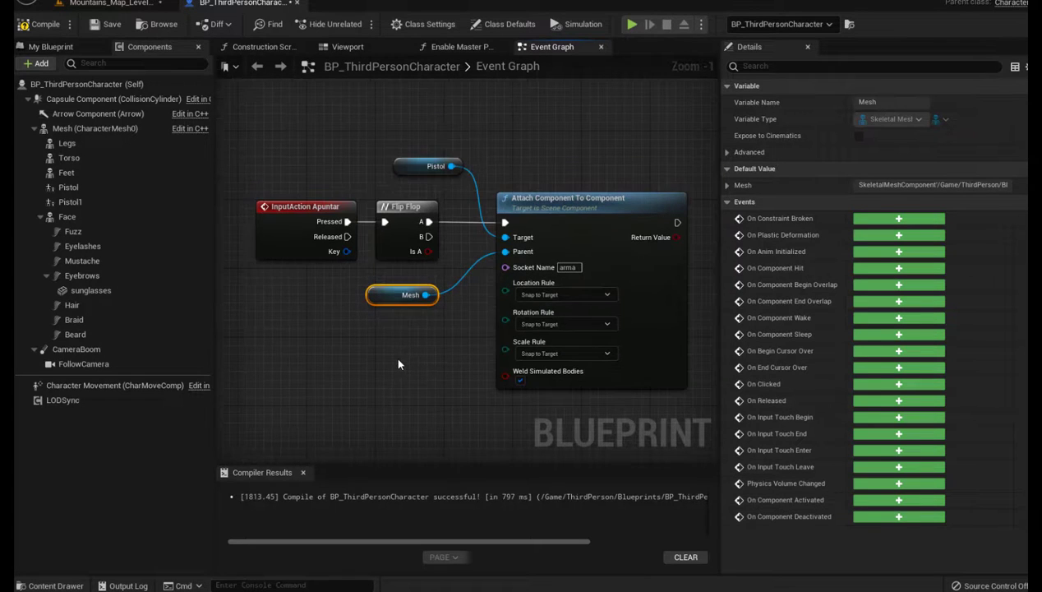
{"action": "mouse_move", "coordinate": [392, 359]}
{"action": "right_mouse_down"}
{"action": "mouse_move", "coordinate": [326, 343]}
{"action": "mouse_move", "coordinate": [281, 376]}
{"action": "right_mouse_up"}
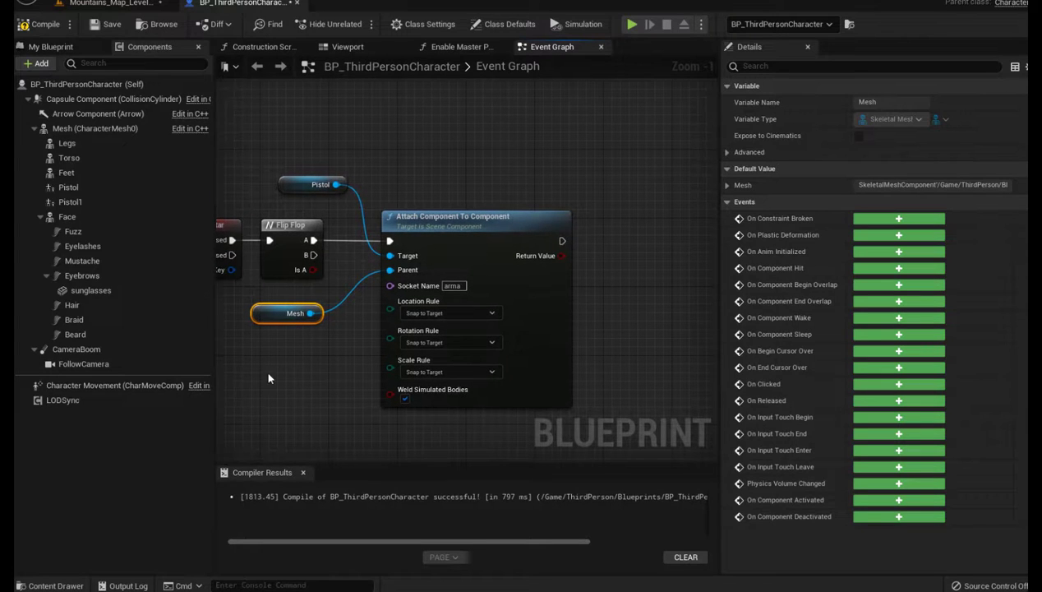
{"action": "right_click_drag", "start_coordinate": [296, 373], "coordinate": [453, 371]}
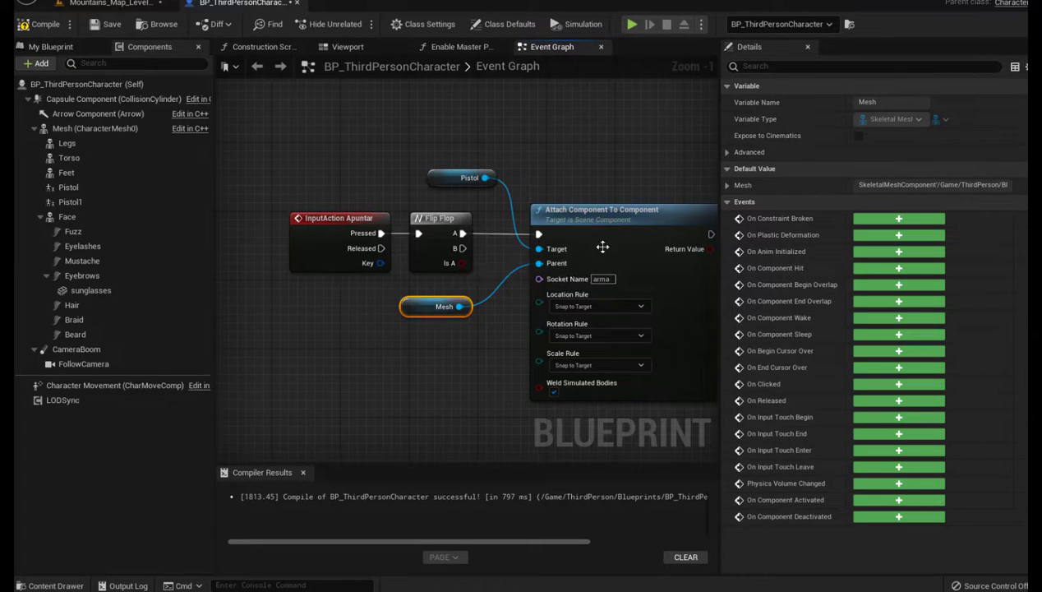
{"action": "right_click_drag", "start_coordinate": [468, 352], "coordinate": [304, 377]}
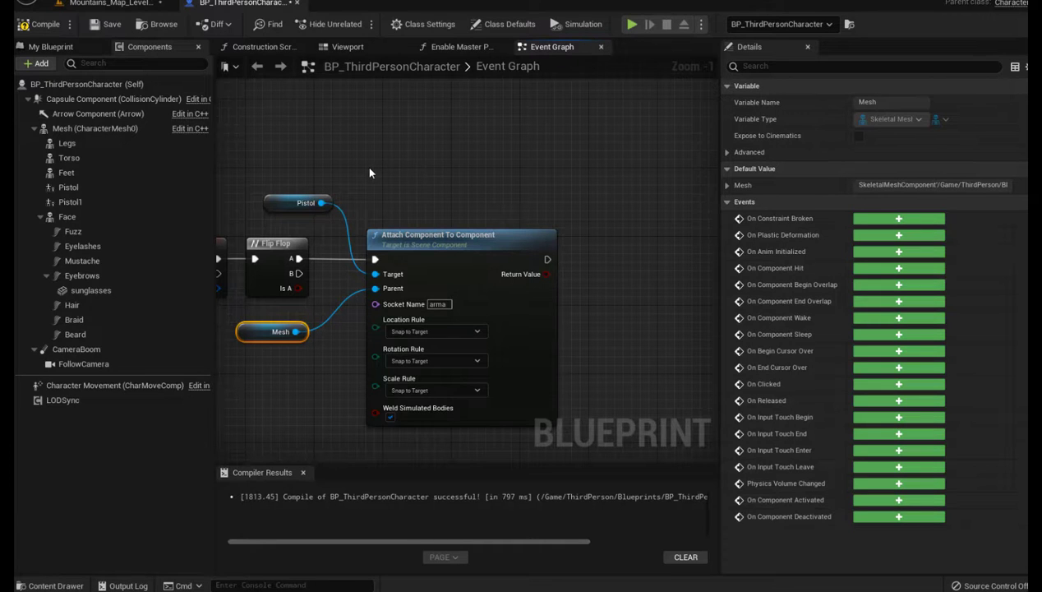
{"action": "right_click_drag", "start_coordinate": [370, 172], "coordinate": [447, 155]}
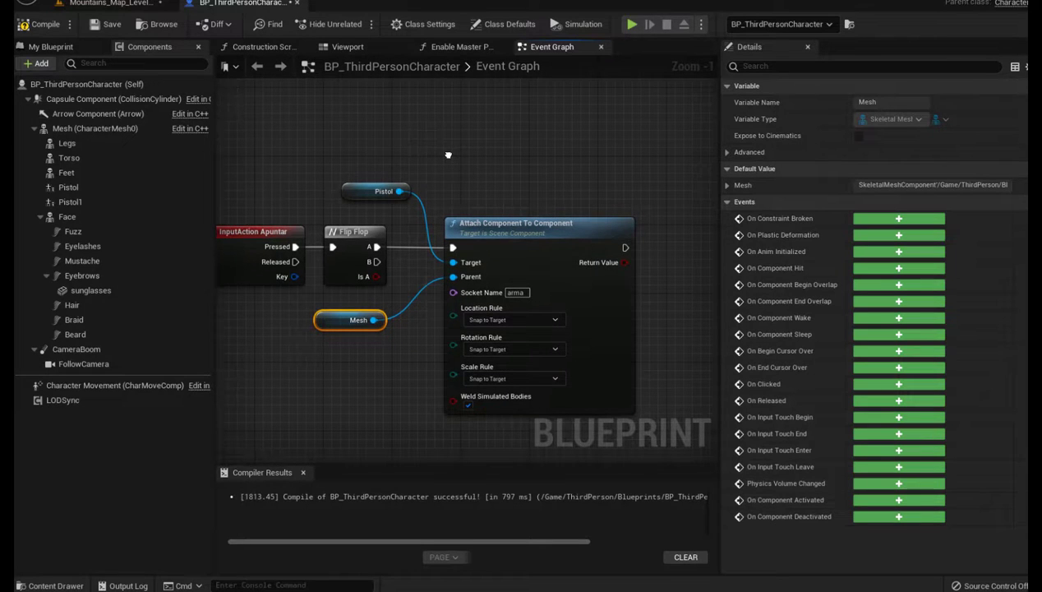
{"action": "right_click_drag", "start_coordinate": [448, 154], "coordinate": [470, 145]}
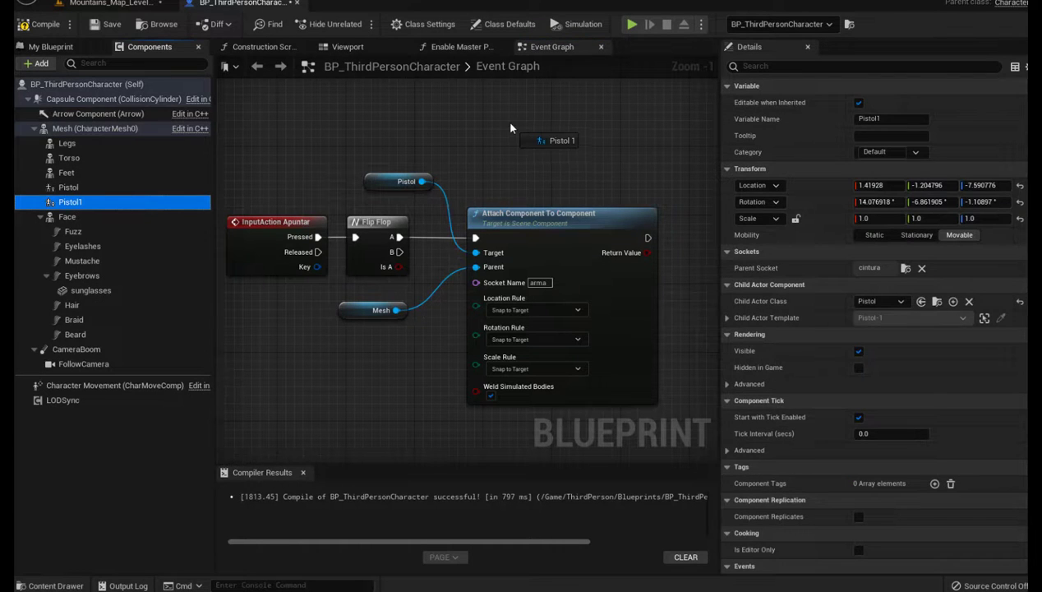
- Add a Set Visibility node for Pistol 1, run after the Attach node, visibility unchecked
{"action": "left_click_drag", "start_coordinate": [454, 174], "coordinate": [526, 127]}
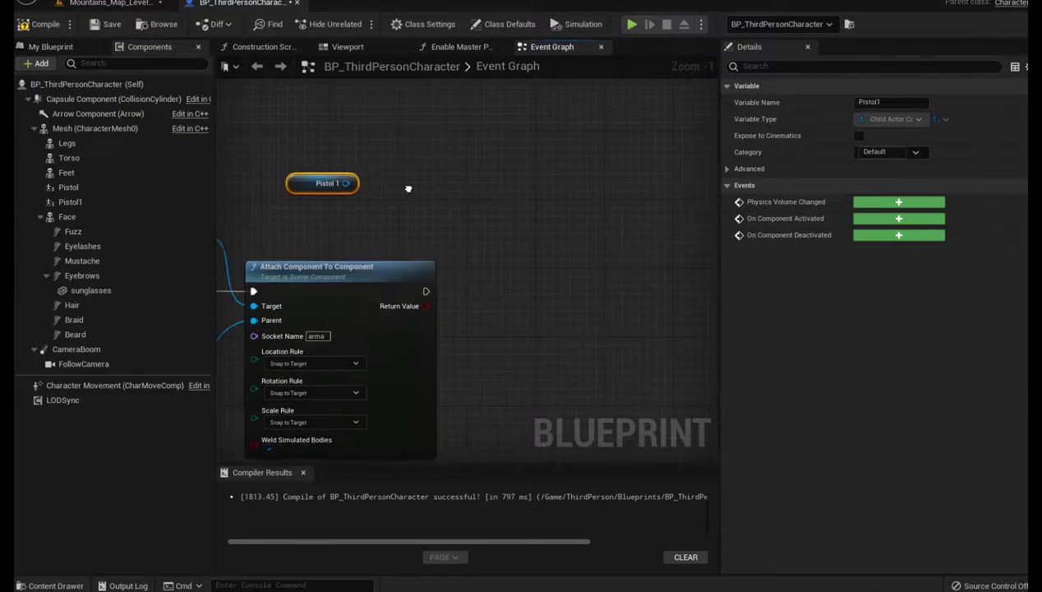
{"action": "right_click_drag", "start_coordinate": [630, 141], "coordinate": [443, 175]}
{"action": "left_click_drag", "start_coordinate": [386, 166], "coordinate": [419, 188]}
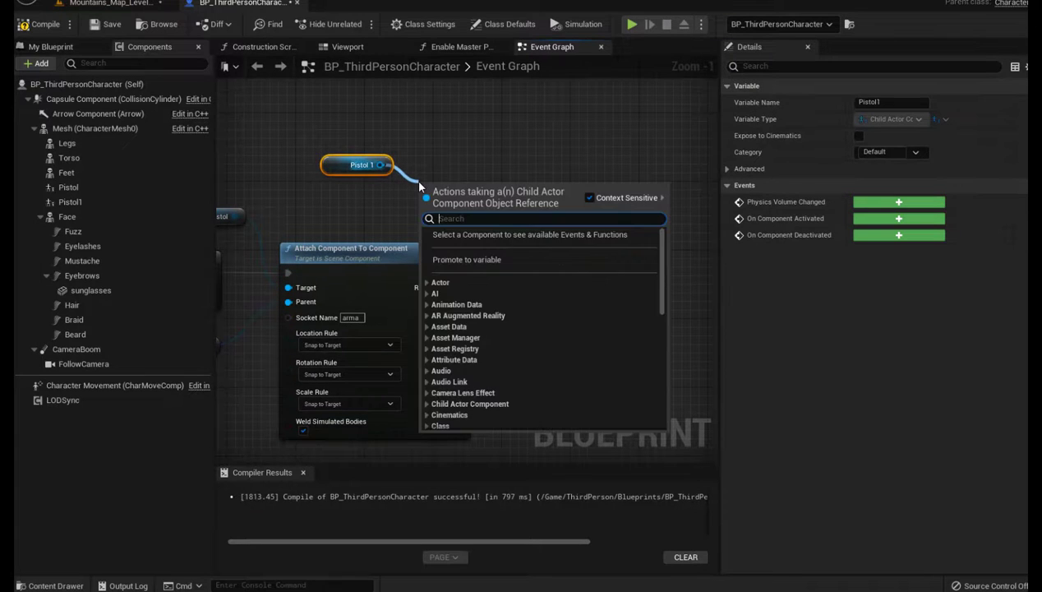
{"action": "type", "text": "setv"}
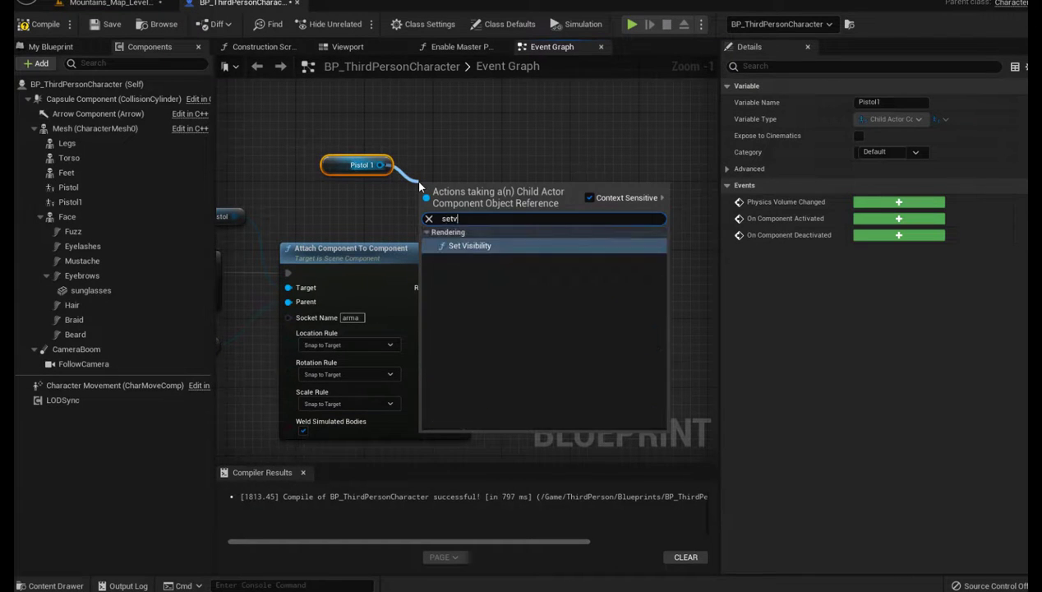
{"action": "left_click", "coordinate": [479, 245]}
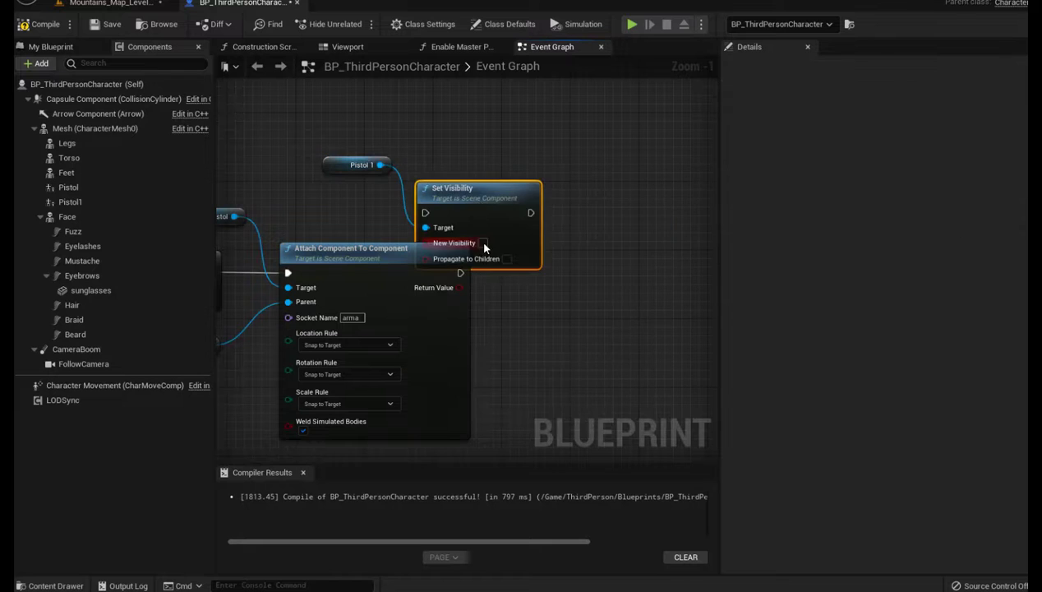
{"action": "left_click_drag", "start_coordinate": [474, 198], "coordinate": [560, 258]}
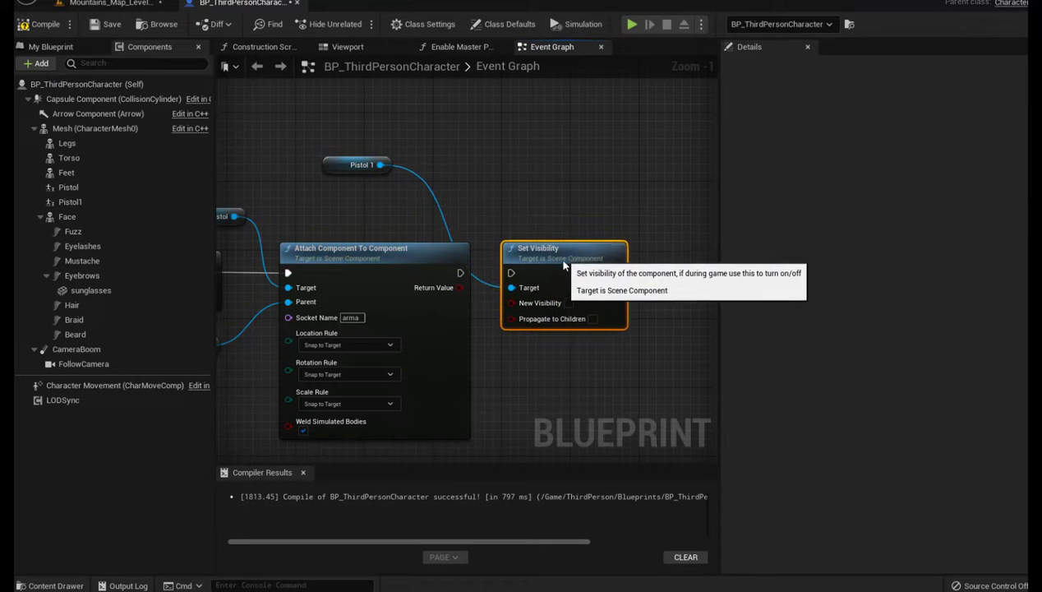
{"action": "left_click_drag", "start_coordinate": [460, 273], "coordinate": [515, 277]}
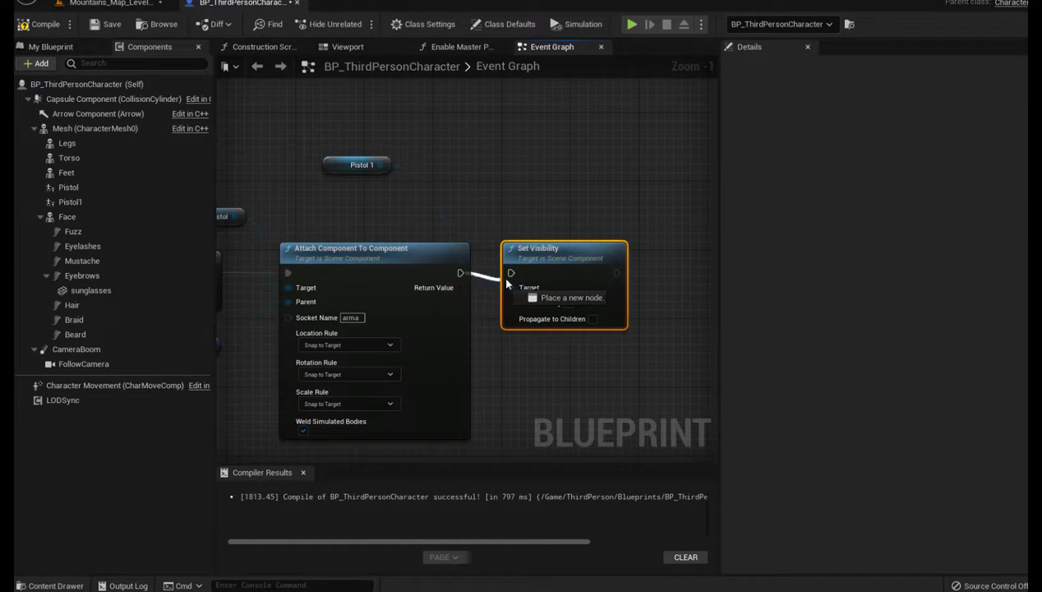
- Reposition the Pistol 1 reference and reframe the whole event chain
{"action": "scroll", "coordinate": [525, 341], "scroll_direction": "down", "scroll_amount": 2}
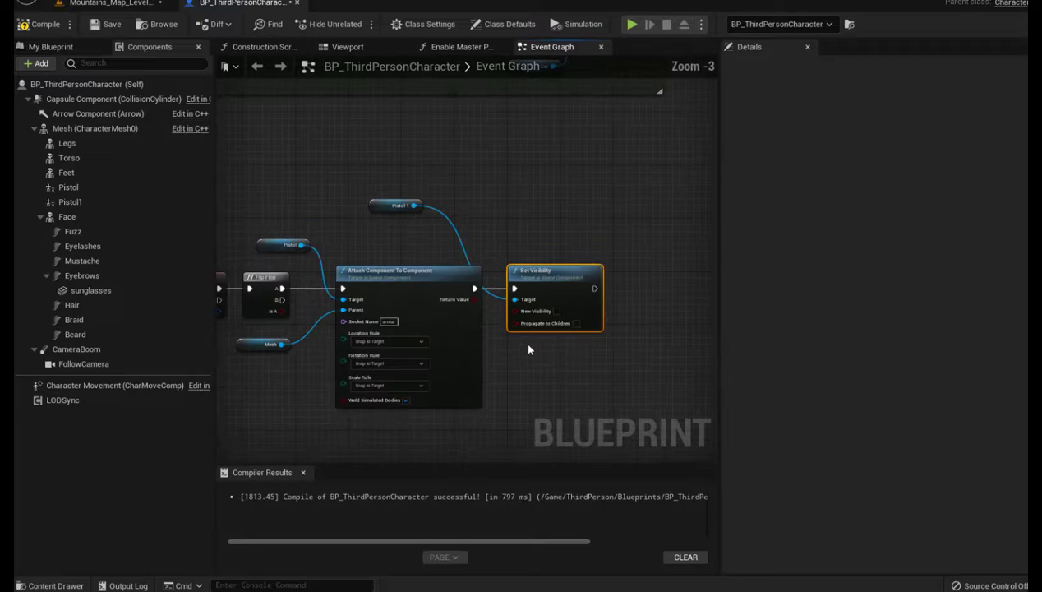
{"action": "right_click_drag", "start_coordinate": [522, 340], "coordinate": [554, 360]}
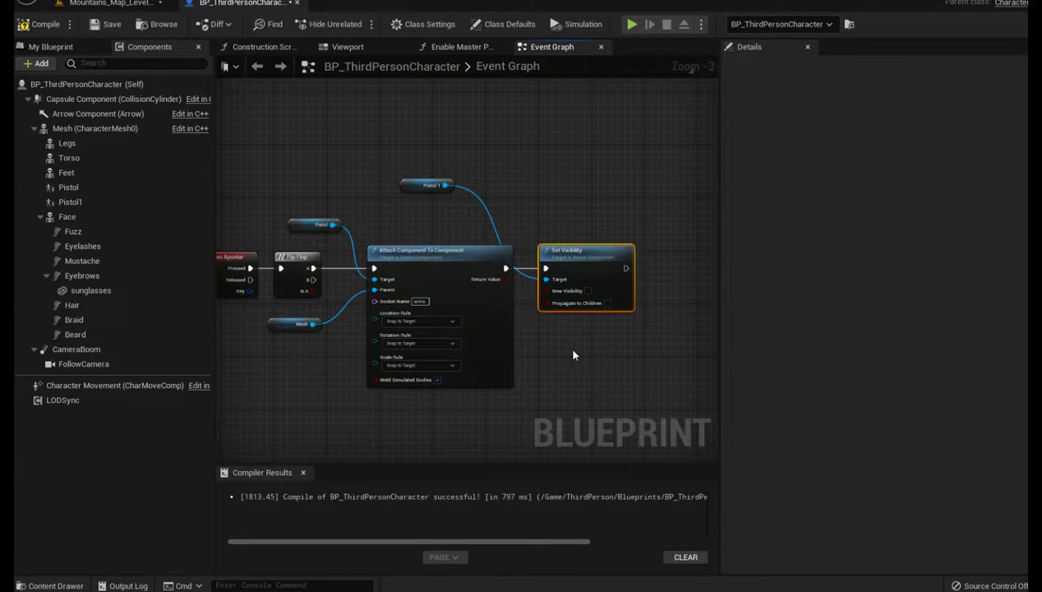
{"action": "right_click_drag", "start_coordinate": [574, 355], "coordinate": [553, 349]}
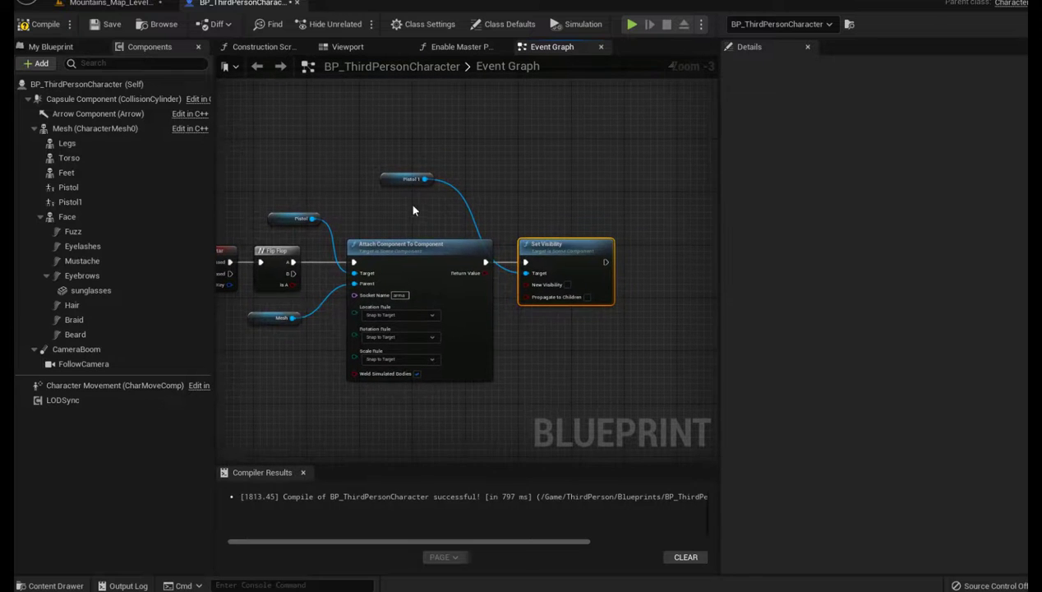
{"action": "left_click_drag", "start_coordinate": [397, 180], "coordinate": [456, 209]}
{"action": "scroll", "coordinate": [557, 349], "scroll_direction": "down", "scroll_amount": 1}
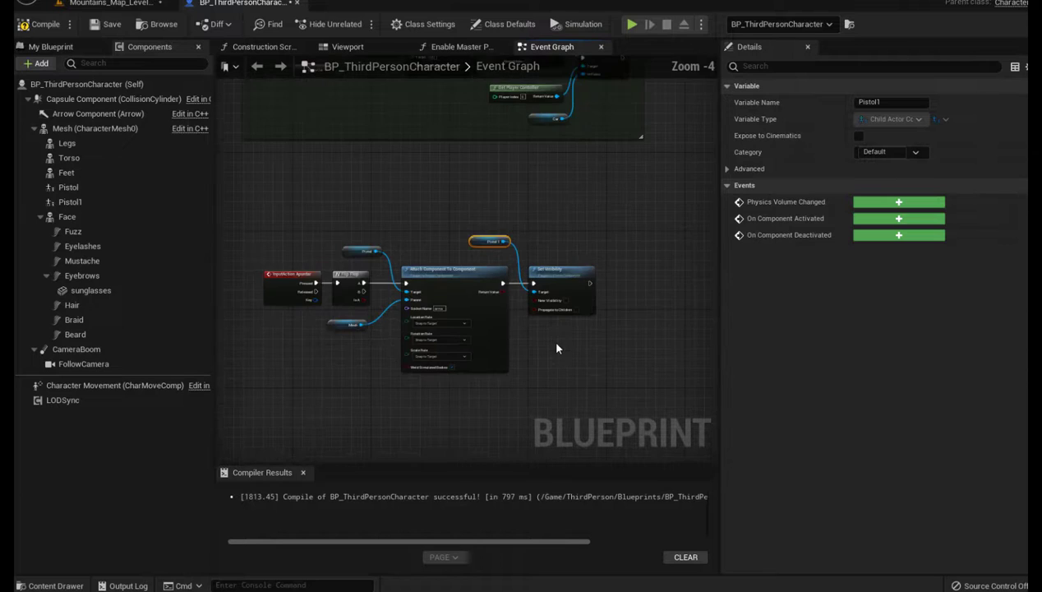
{"action": "right_click_drag", "start_coordinate": [556, 349], "coordinate": [573, 312]}
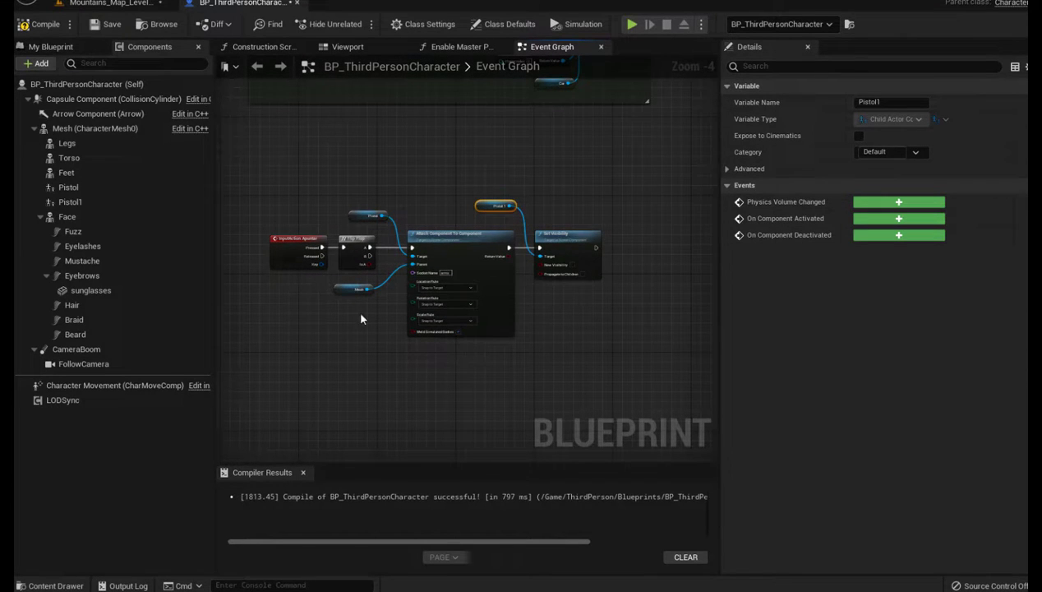
{"action": "scroll", "coordinate": [360, 319], "scroll_direction": "up", "scroll_amount": 1}
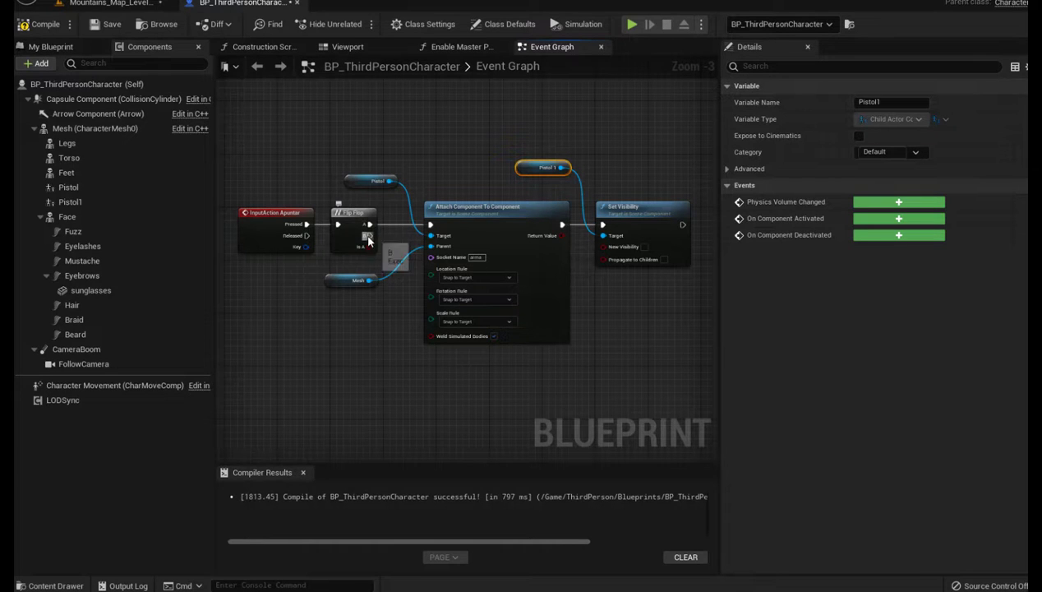
- Add a Detach From Component node with the Pistol reference as its Target
{"action": "left_click_drag", "start_coordinate": [369, 239], "coordinate": [400, 405]}
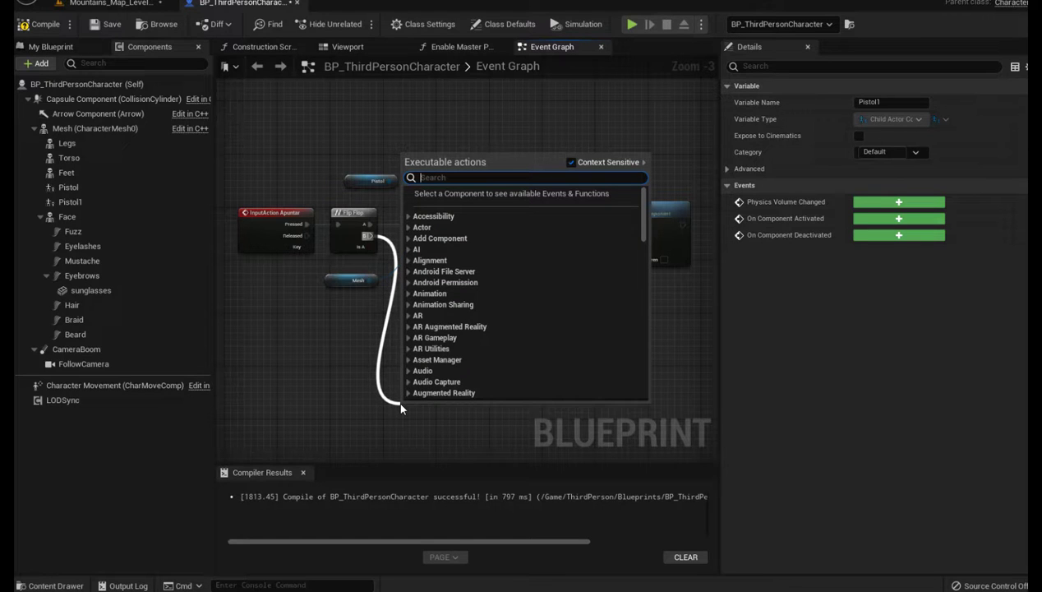
{"action": "type", "text": "de"}
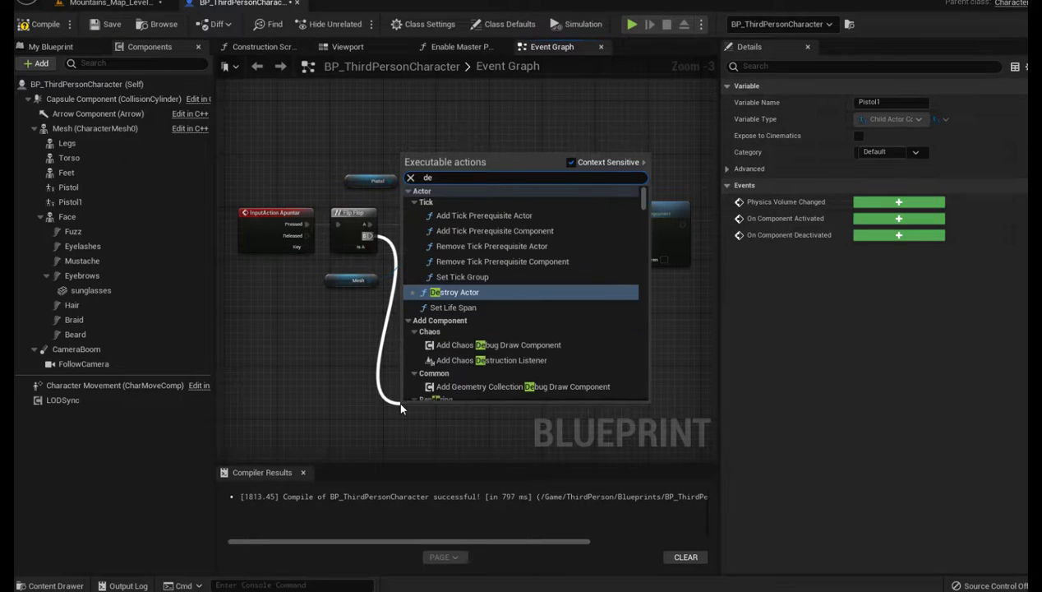
{"action": "type", "text": "tt"}
{"action": "key", "text": "BackSpace"}
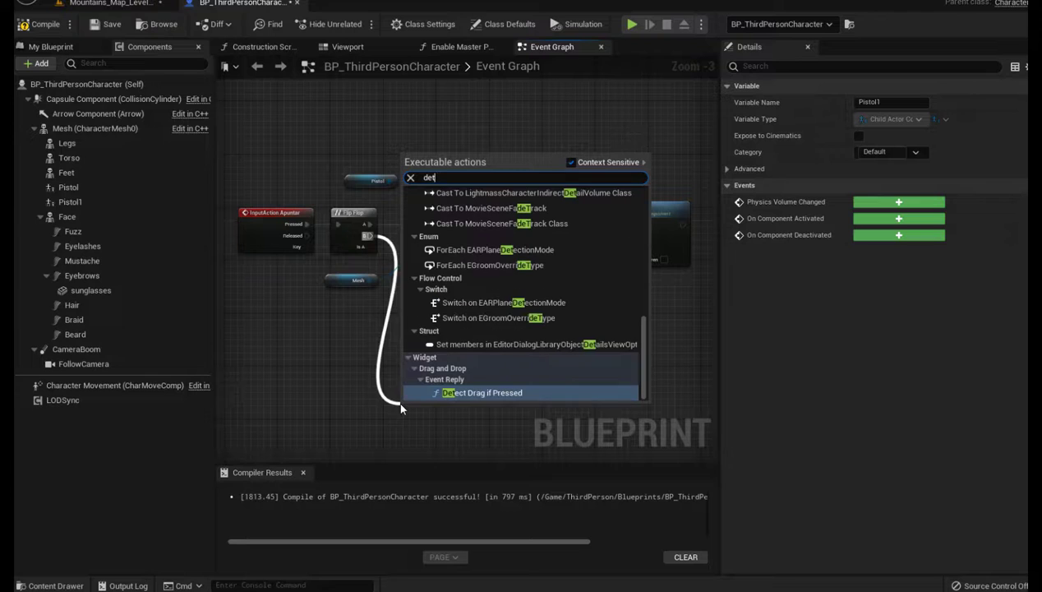
{"action": "left_click", "coordinate": [327, 393]}
{"action": "left_click", "coordinate": [327, 393]}
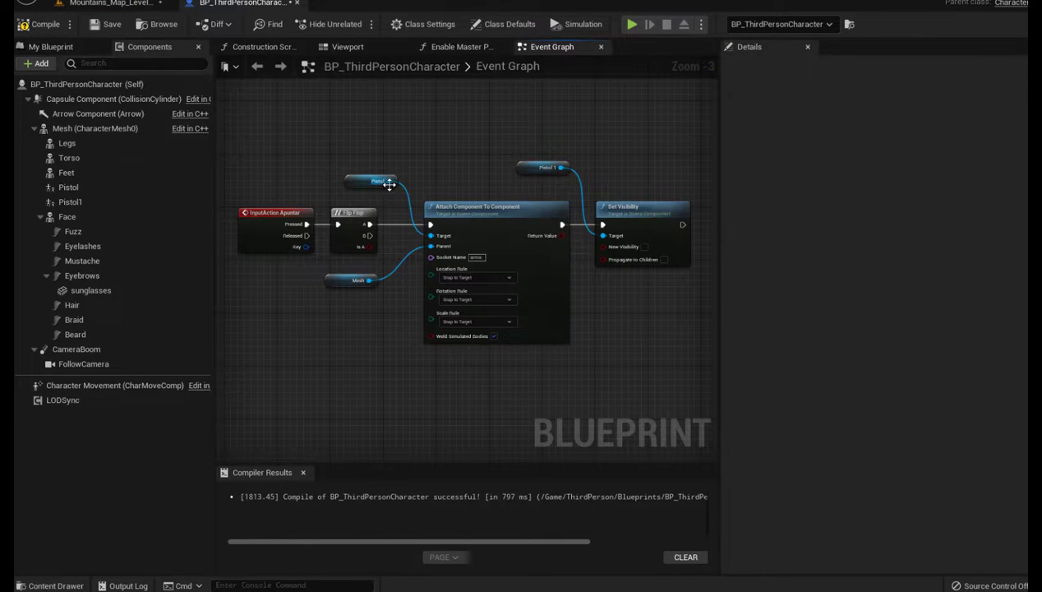
{"action": "left_click_drag", "start_coordinate": [390, 182], "coordinate": [404, 395]}
{"action": "type", "text": "det"}
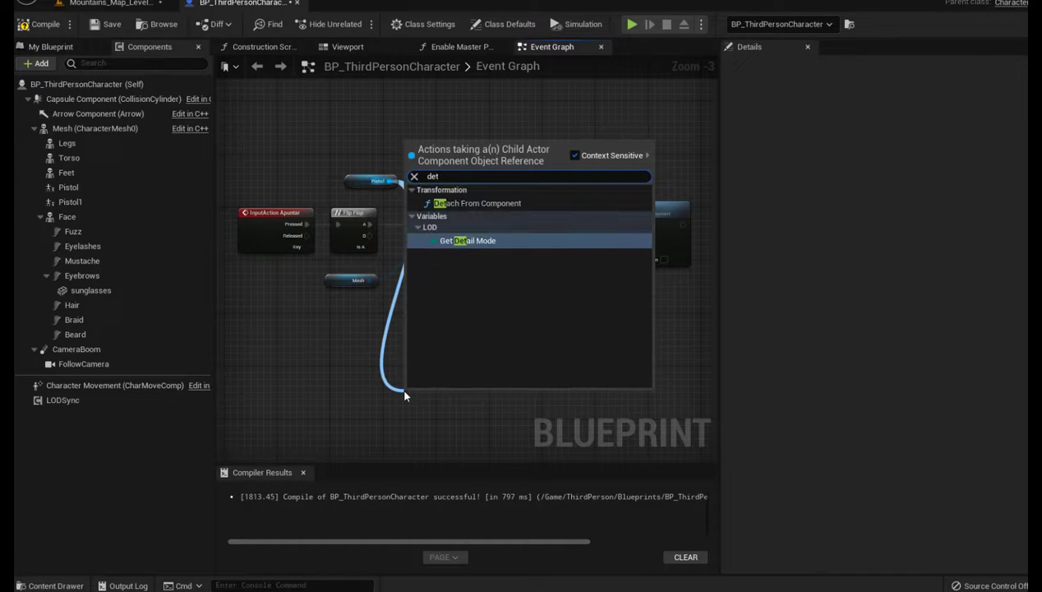
{"action": "left_click", "coordinate": [483, 203]}
{"action": "right_click_drag", "start_coordinate": [517, 393], "coordinate": [543, 340]}
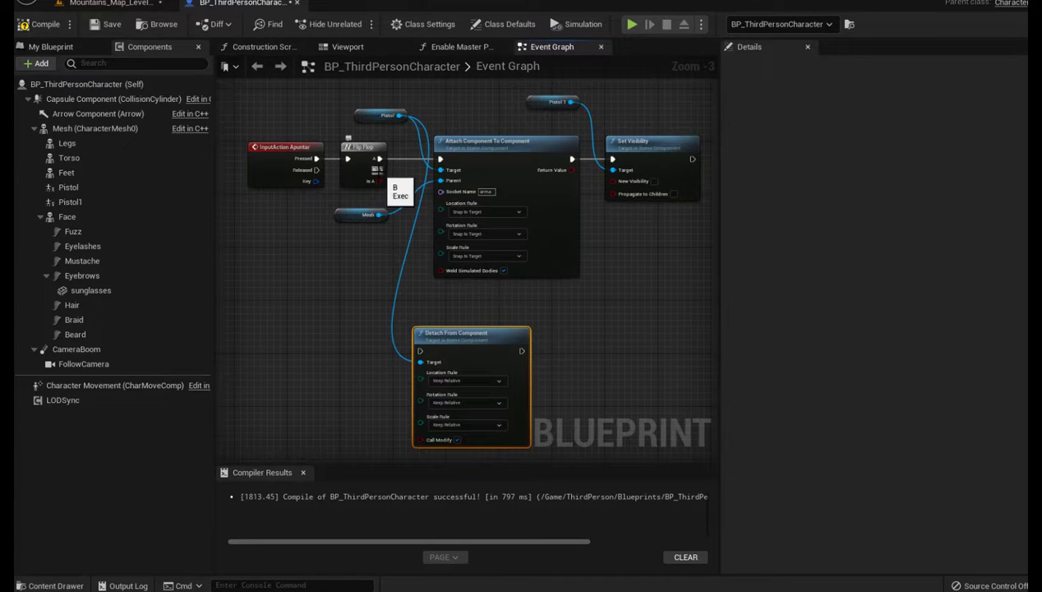
{"action": "mouse_move", "coordinate": [378, 170]}
{"action": "left_mouse_down"}
{"action": "mouse_move", "coordinate": [395, 279]}
{"action": "mouse_move", "coordinate": [421, 354]}
{"action": "left_mouse_up"}
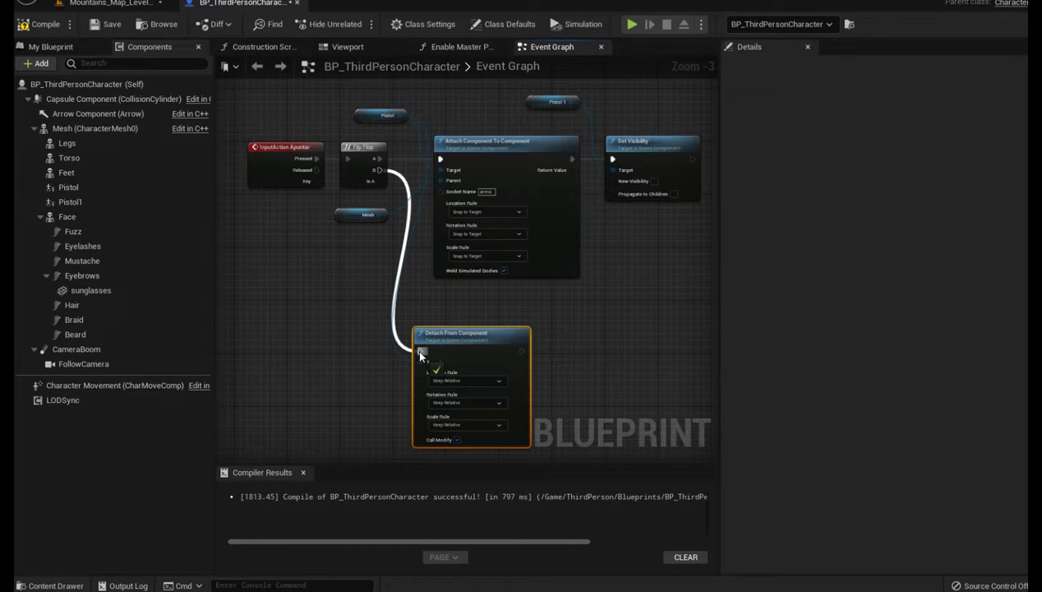
- Wire Flip Flop's B output to Detach and duplicate the Pistol 1 and Set Visibility nodes
{"action": "left_click_drag", "start_coordinate": [421, 354], "coordinate": [421, 353]}
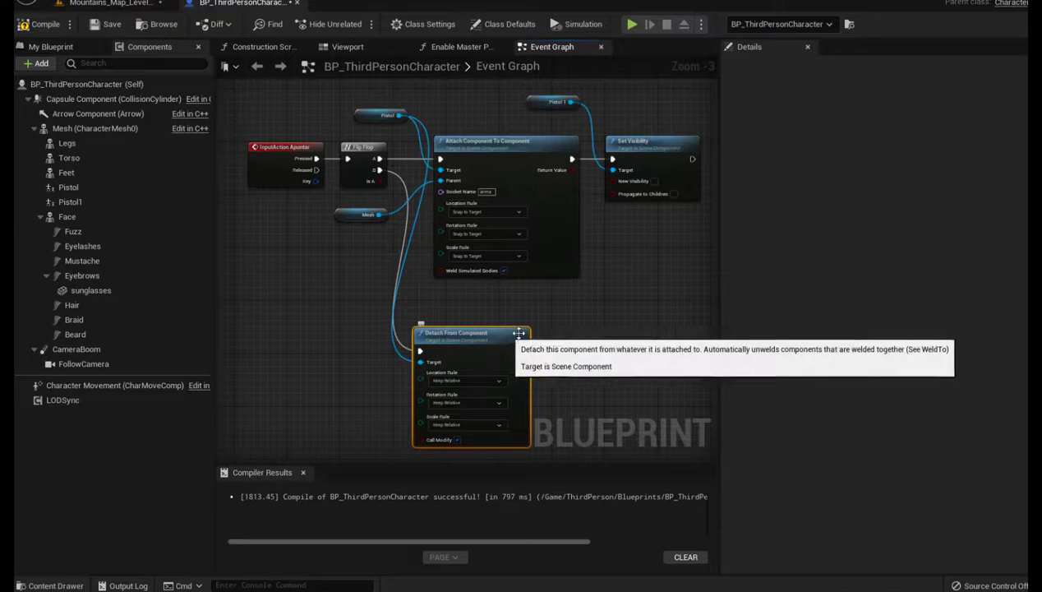
{"action": "mouse_move", "coordinate": [610, 334]}
{"action": "right_mouse_down"}
{"action": "mouse_move", "coordinate": [523, 316]}
{"action": "mouse_move", "coordinate": [521, 340]}
{"action": "right_mouse_up"}
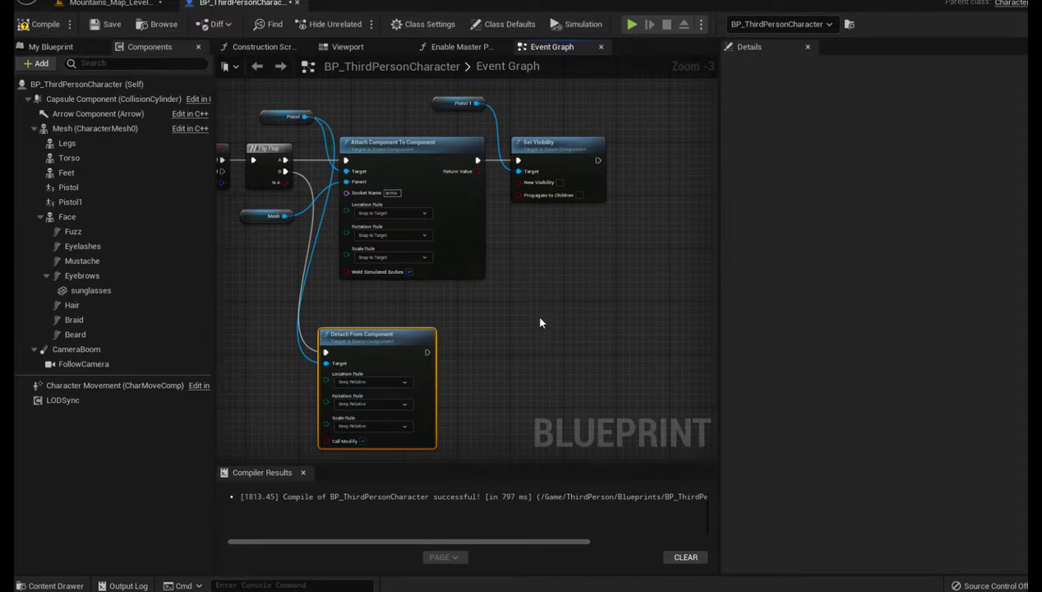
{"action": "left_click_drag", "start_coordinate": [479, 91], "coordinate": [547, 134]}
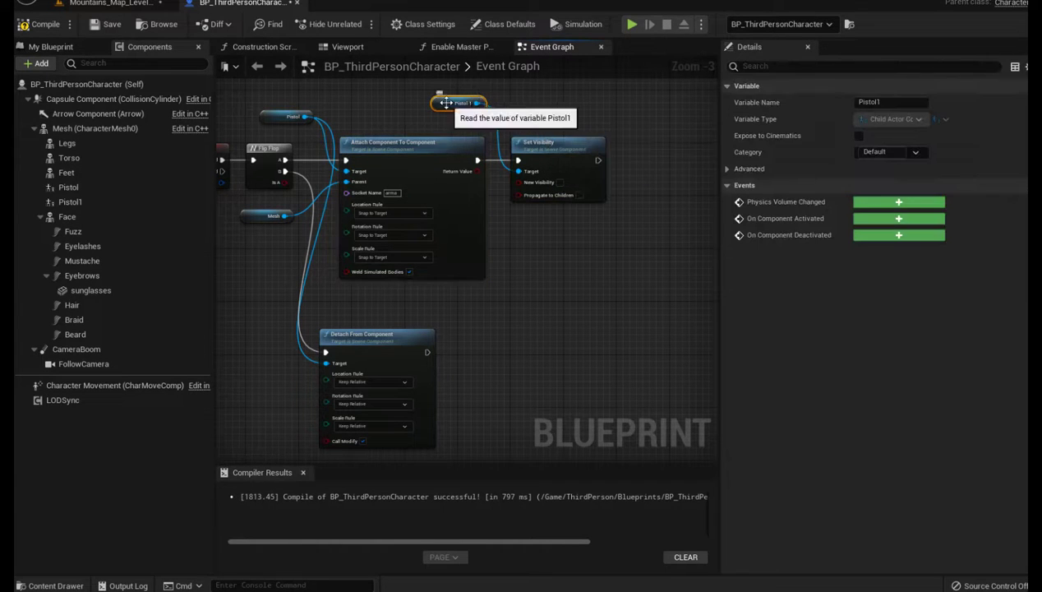
{"action": "left_click_drag", "start_coordinate": [481, 99], "coordinate": [515, 105]}
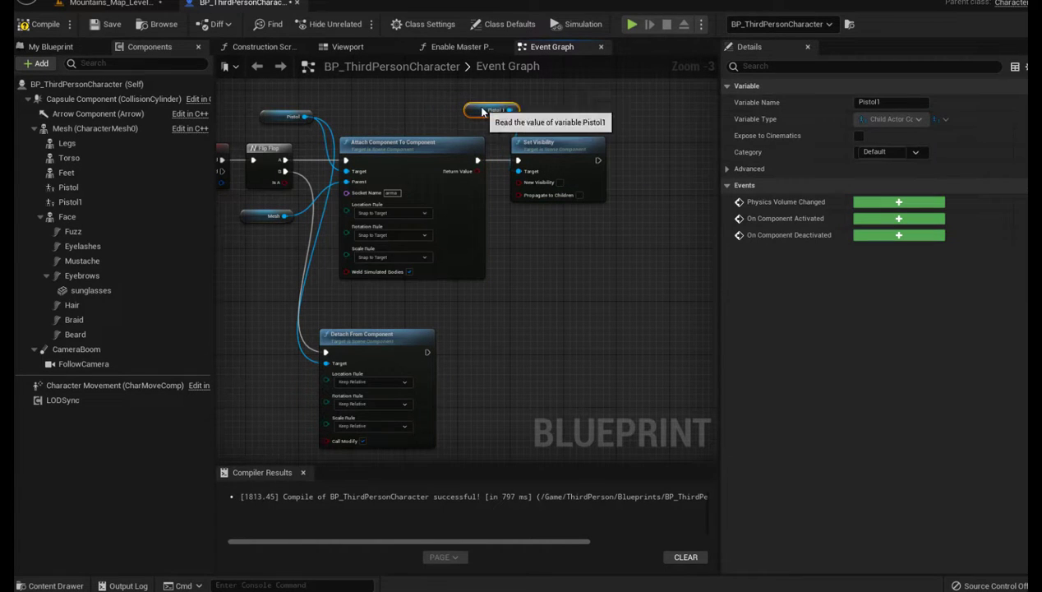
{"action": "left_click", "coordinate": [568, 175], "text": "ctrl"}
{"action": "key", "text": "ctrl+c"}
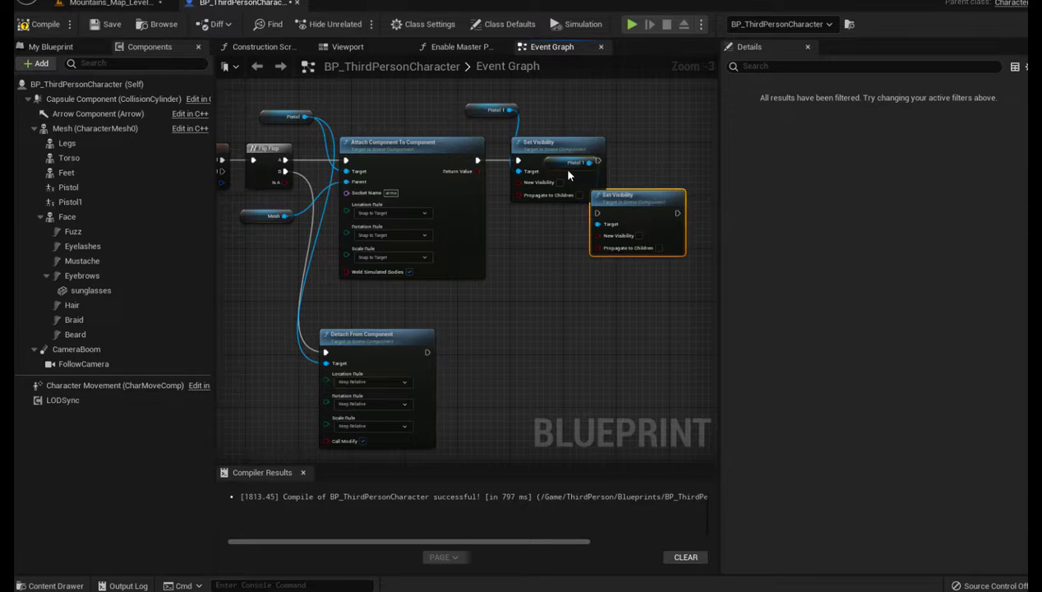
{"action": "key", "text": "ctrl+v"}
- Chain the duplicate Set Visibility after Detach with New Visibility and Propagate to Children checked
{"action": "left_click_drag", "start_coordinate": [568, 396], "coordinate": [554, 350]}
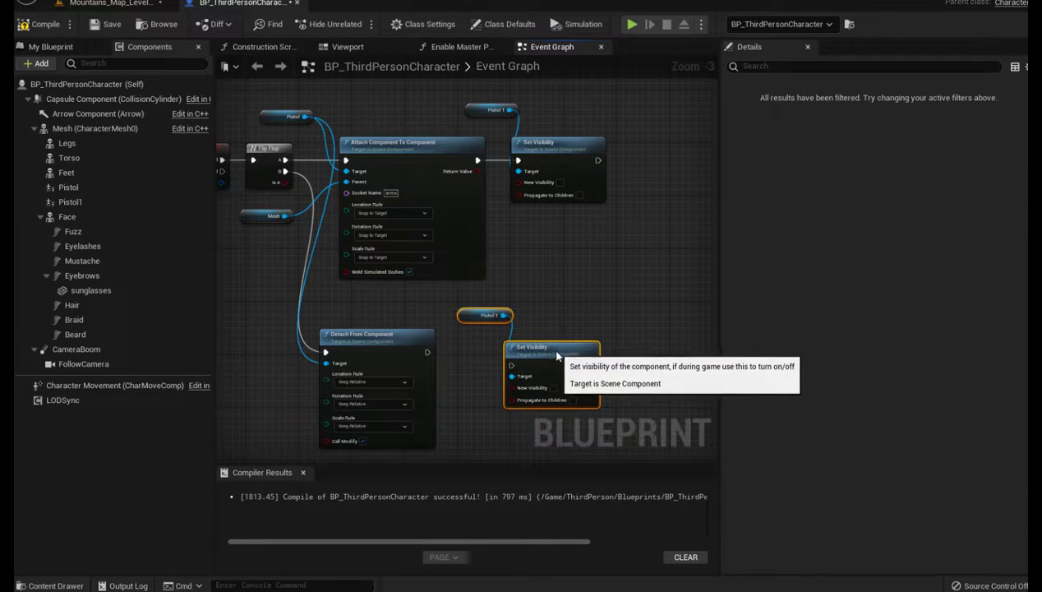
{"action": "left_click_drag", "start_coordinate": [426, 352], "coordinate": [511, 365]}
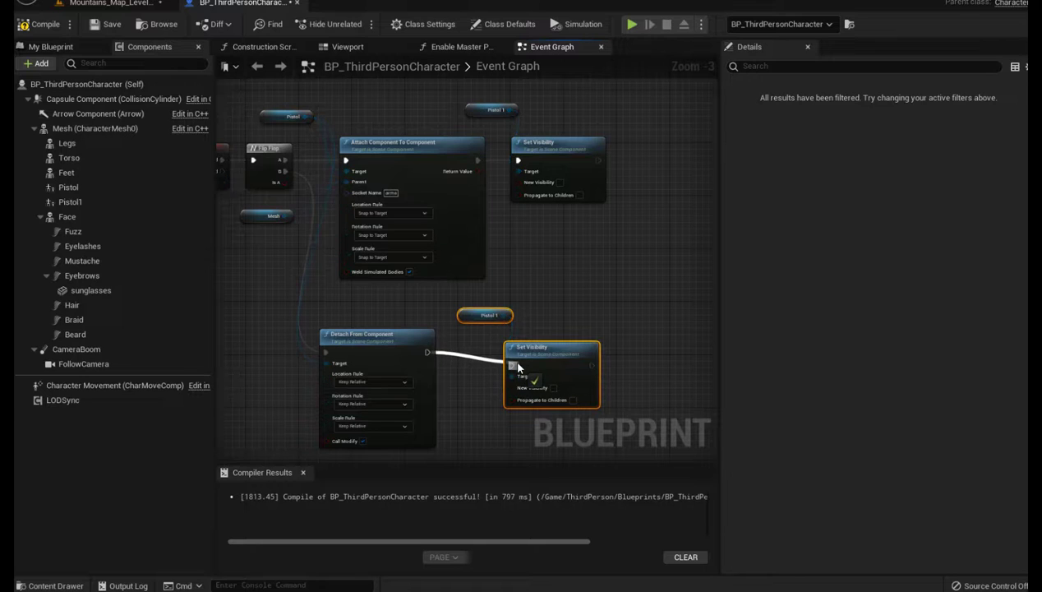
{"action": "left_click", "coordinate": [555, 387]}
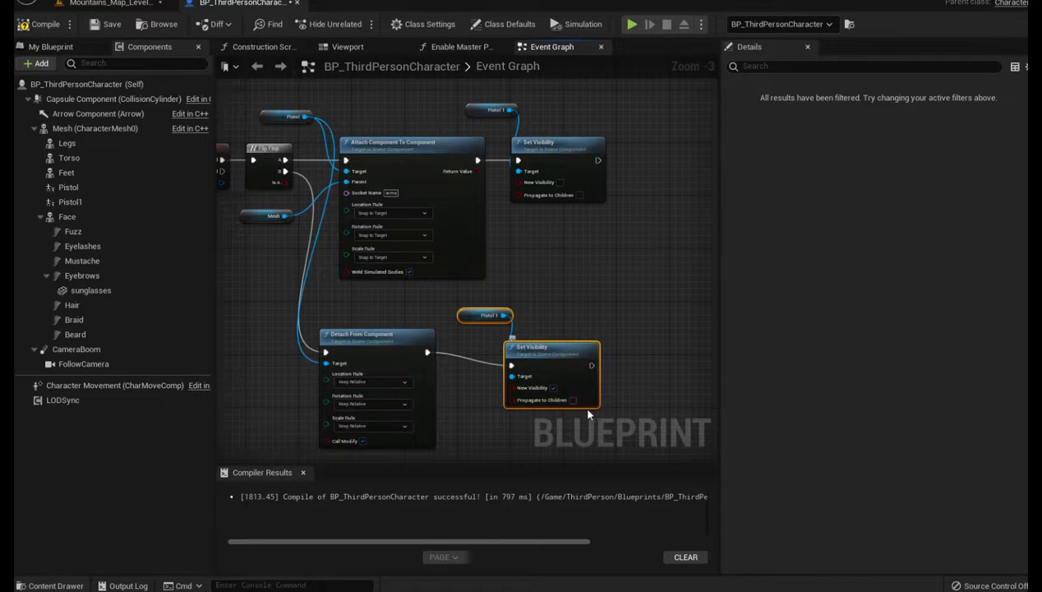
{"action": "left_click", "coordinate": [573, 400]}
- Drag from Pistol and add a Set Visibility node beside the Pistol 1 Set Visibility
{"action": "right_click_drag", "start_coordinate": [506, 275], "coordinate": [557, 287]}
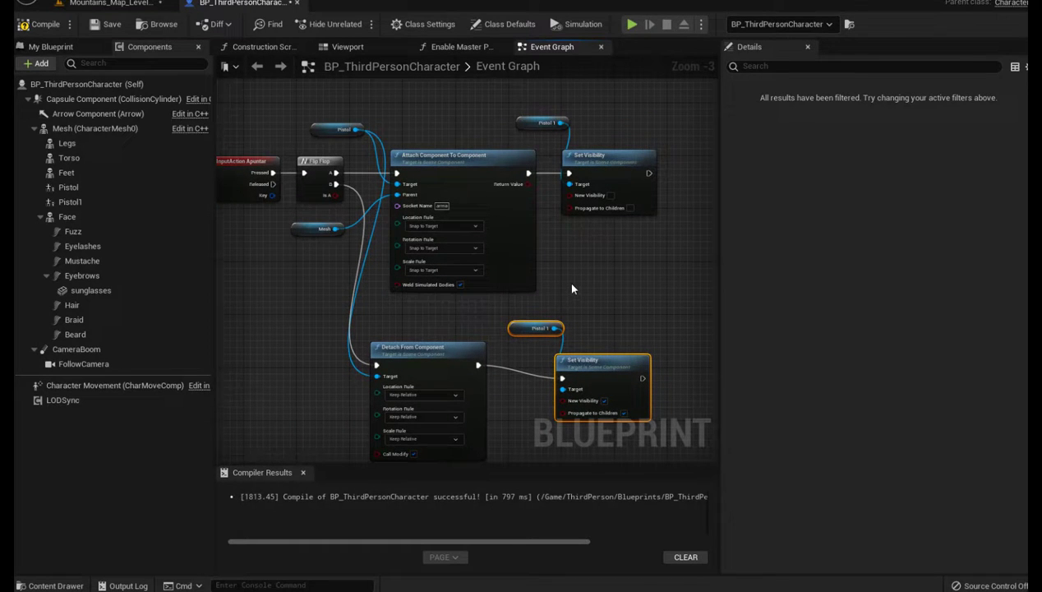
{"action": "right_click_drag", "start_coordinate": [572, 288], "coordinate": [574, 321]}
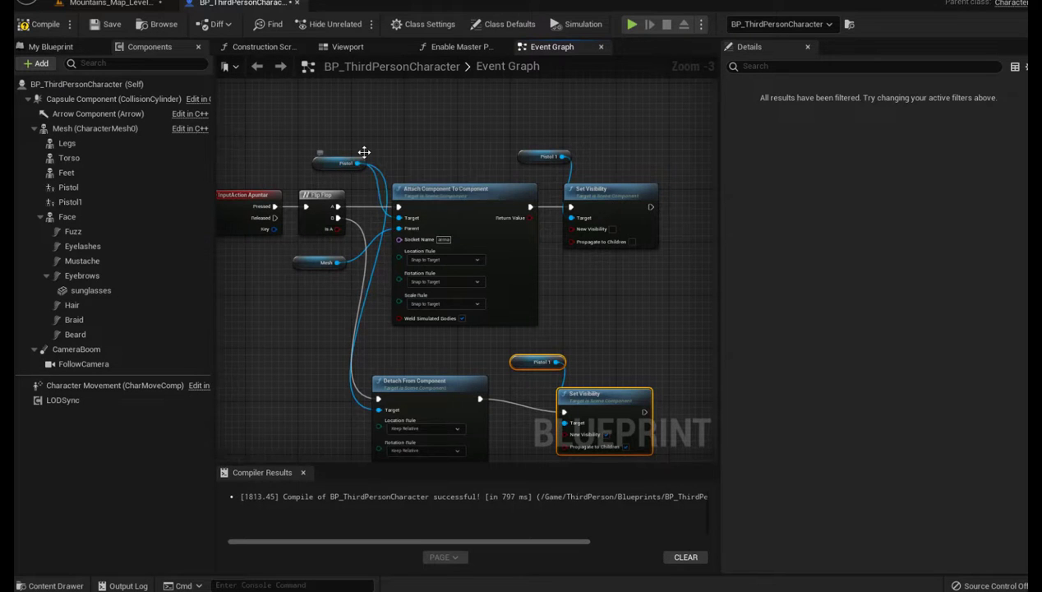
{"action": "right_click_drag", "start_coordinate": [396, 145], "coordinate": [335, 140]}
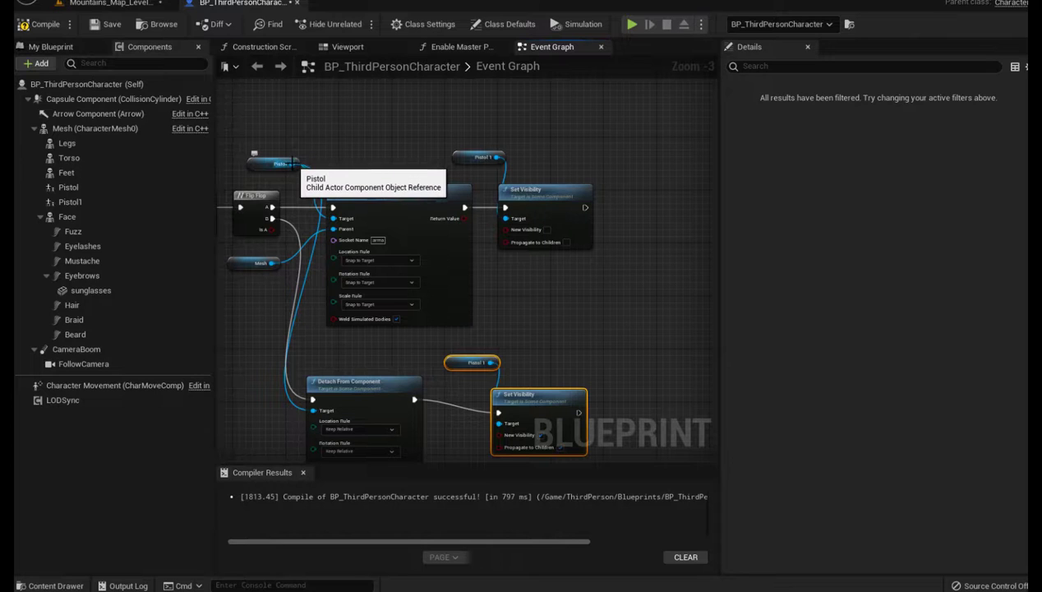
{"action": "left_click_drag", "start_coordinate": [292, 166], "coordinate": [601, 171]}
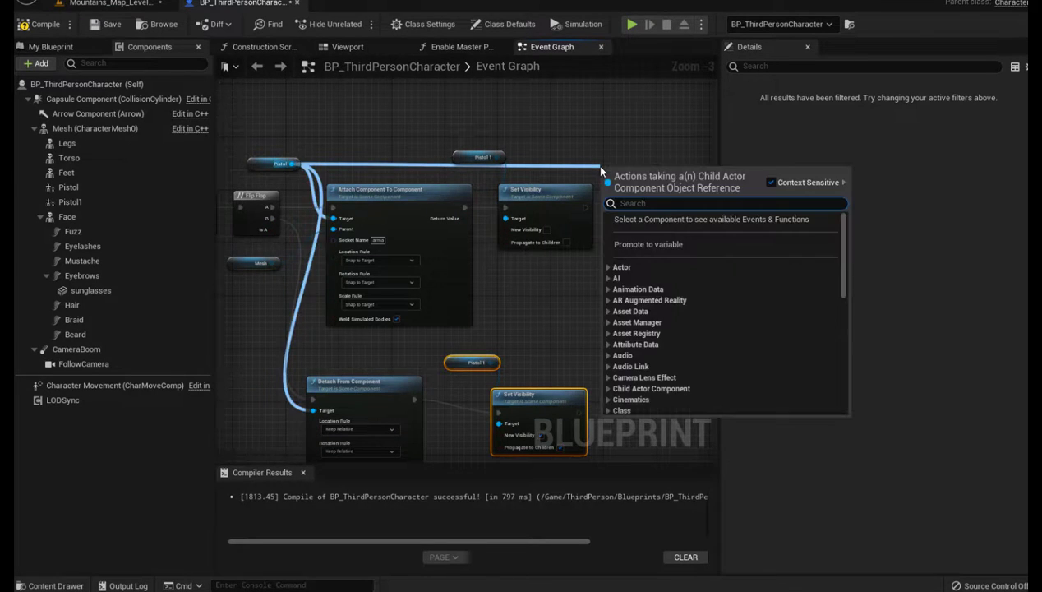
{"action": "type", "text": "set"}
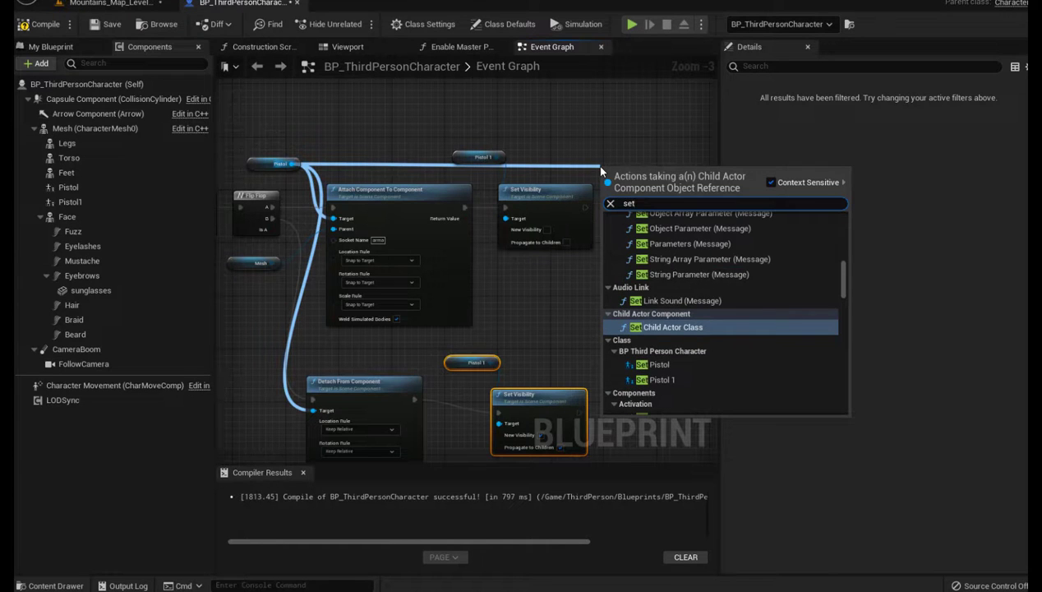
{"action": "type", "text": "vis"}
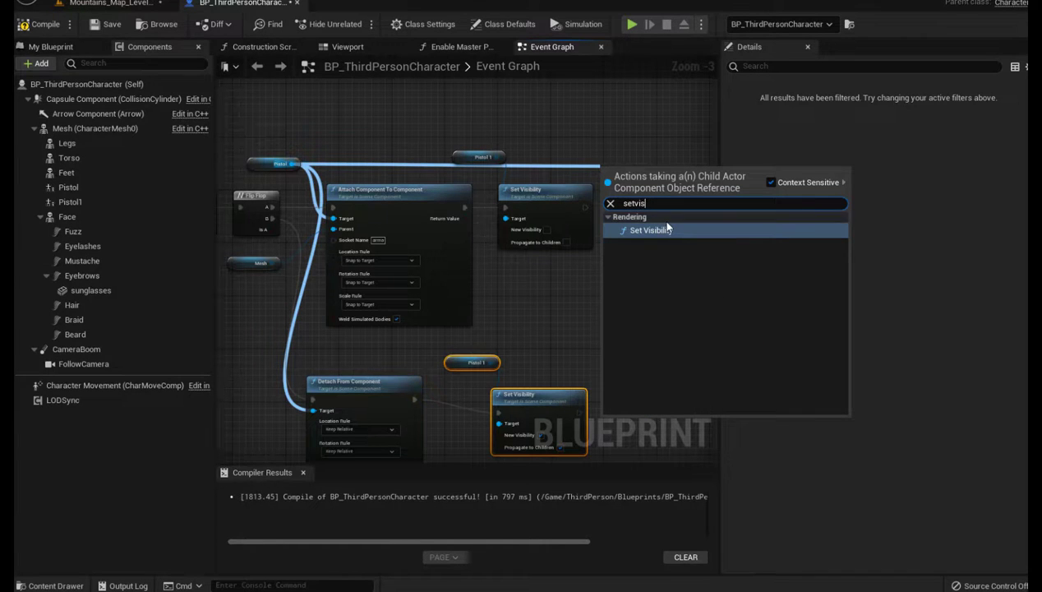
{"action": "left_click", "coordinate": [664, 231]}
{"action": "right_click_drag", "start_coordinate": [666, 229], "coordinate": [540, 226]}
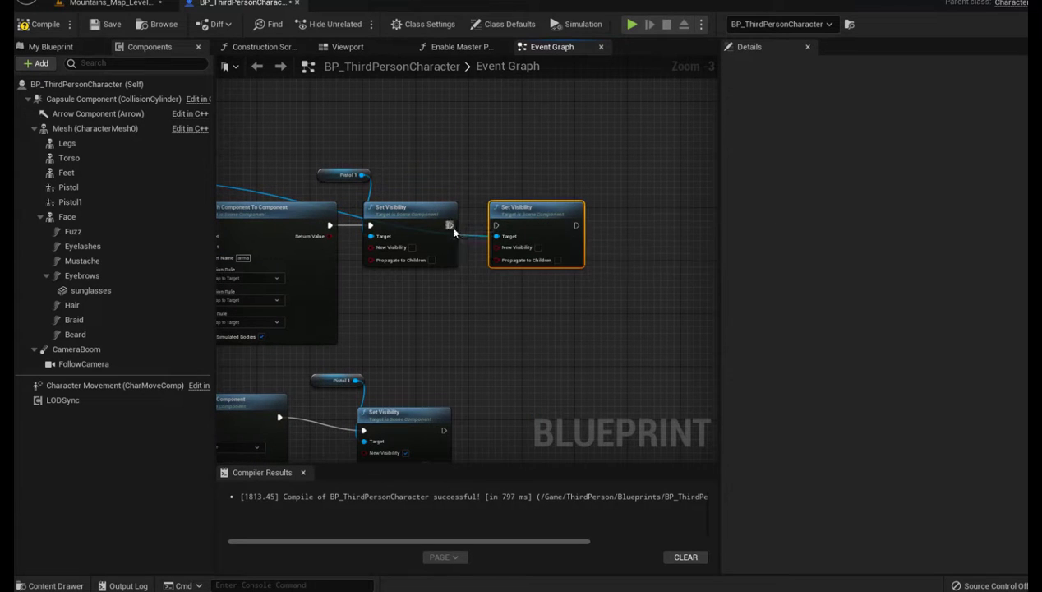
- Chain the Pistol Set Visibility after the Pistol 1 one and add a reroute on its Pistol wire
{"action": "left_click_drag", "start_coordinate": [451, 227], "coordinate": [499, 229]}
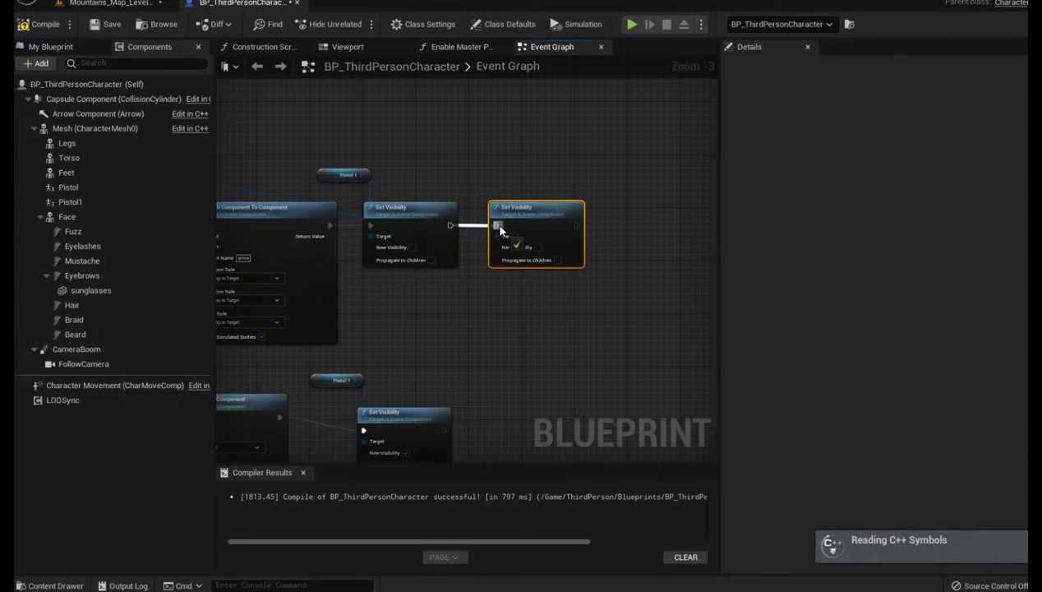
{"action": "left_click", "coordinate": [472, 235]}
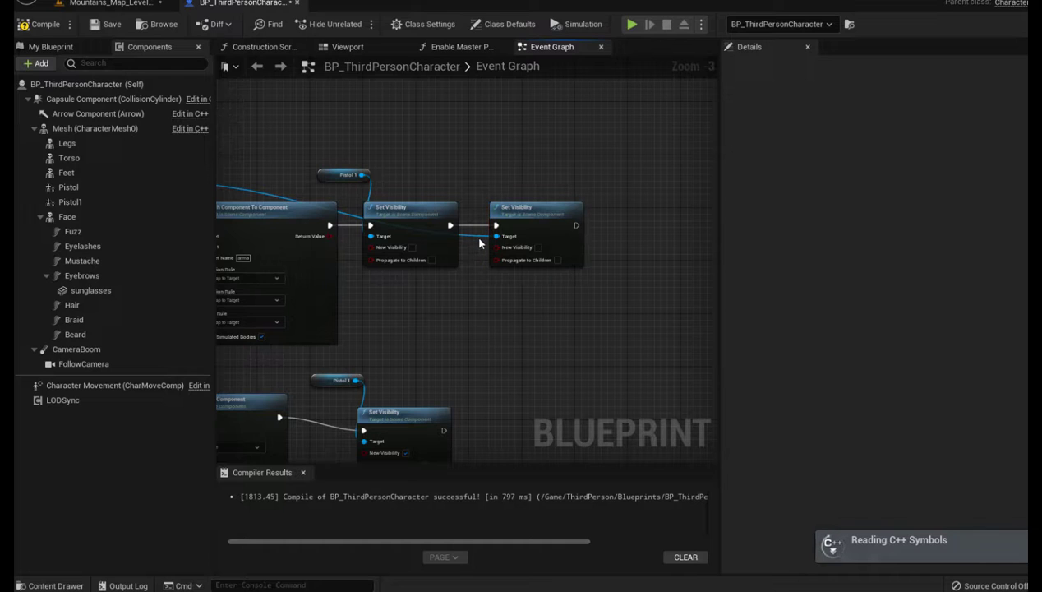
{"action": "double_click", "coordinate": [479, 239]}
{"action": "right_click_drag", "start_coordinate": [438, 304], "coordinate": [586, 307]}
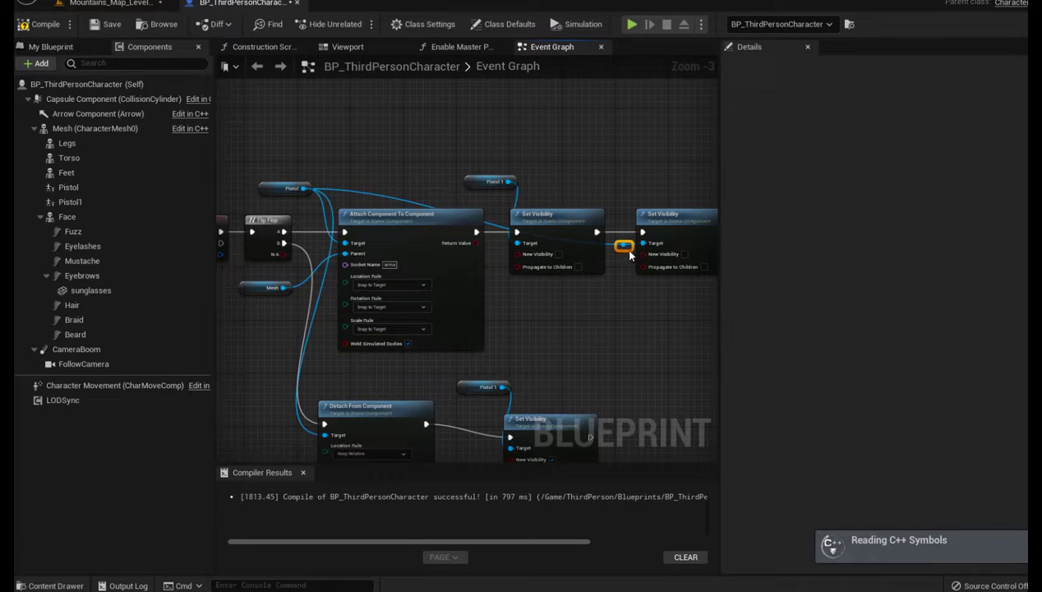
- Reposition the reroute point and reframe the view around the attach and detach chains
{"action": "left_click_drag", "start_coordinate": [624, 245], "coordinate": [616, 179]}
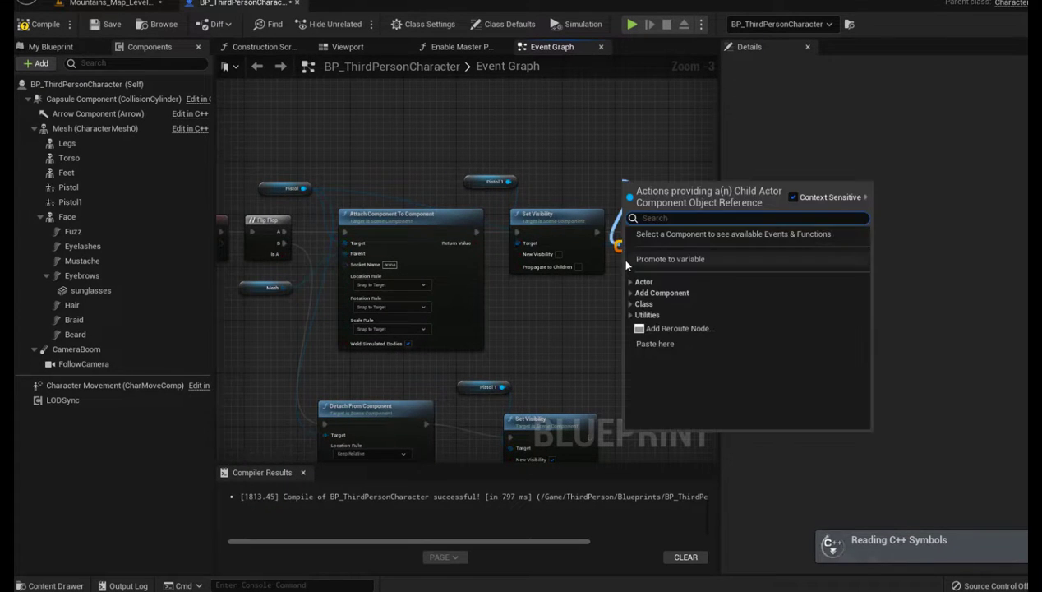
{"action": "left_click", "coordinate": [611, 195]}
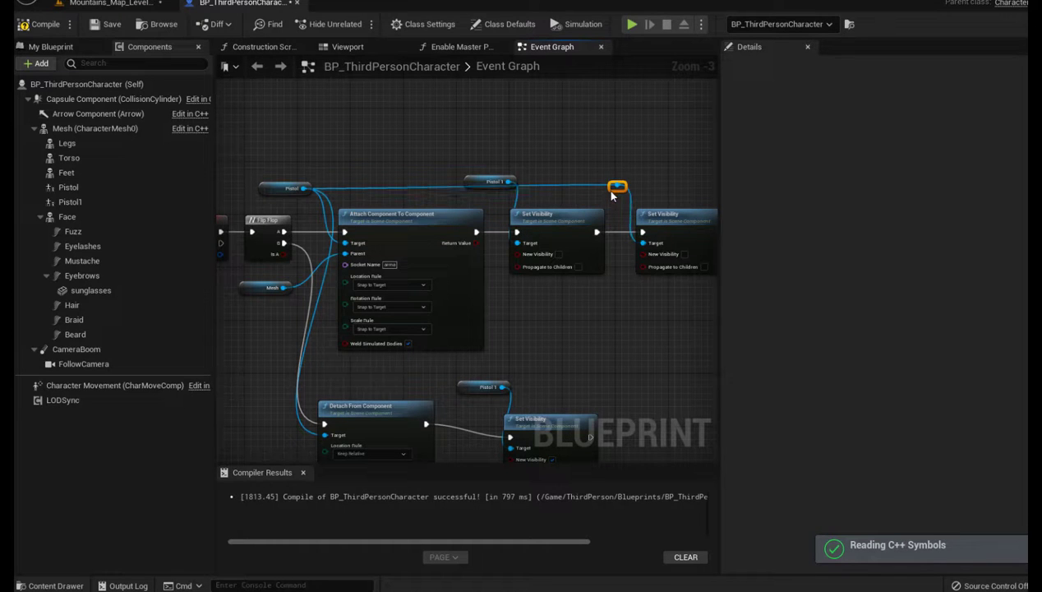
{"action": "left_click_drag", "start_coordinate": [611, 193], "coordinate": [611, 200]}
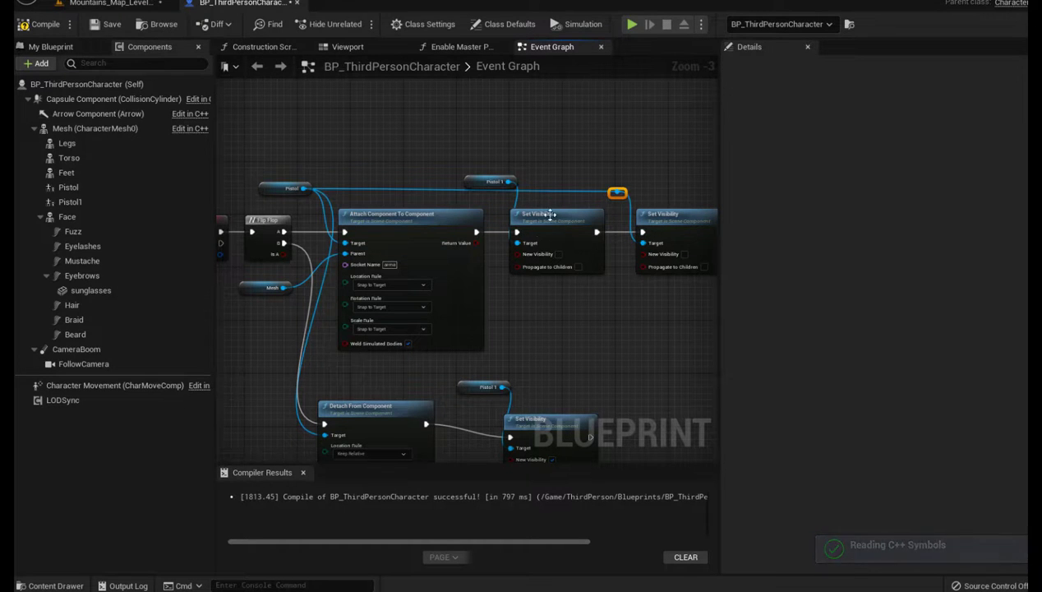
{"action": "right_click_drag", "start_coordinate": [595, 362], "coordinate": [655, 307]}
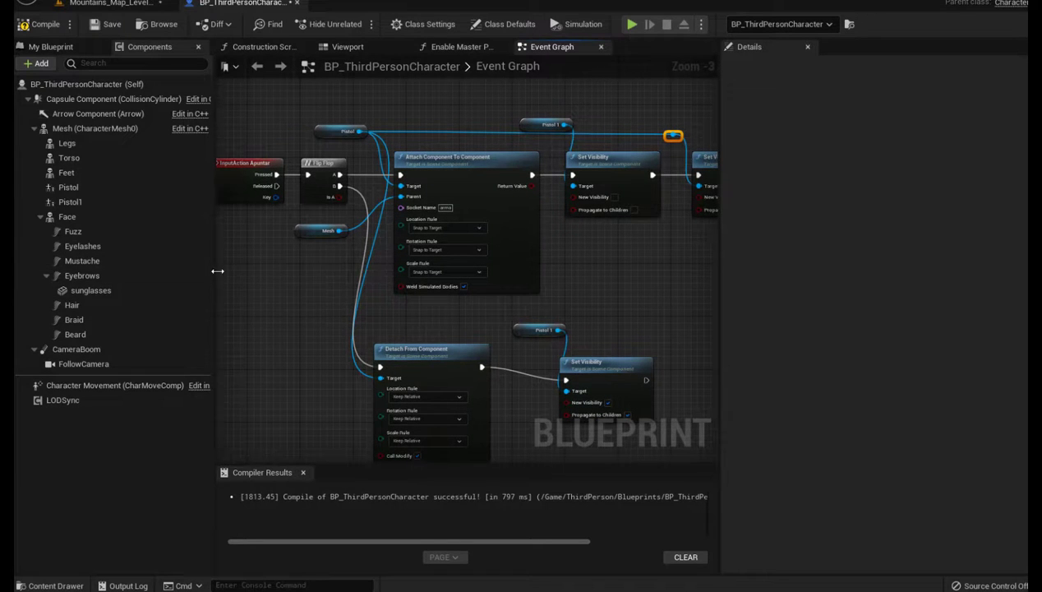
{"action": "right_click_drag", "start_coordinate": [219, 272], "coordinate": [260, 300]}
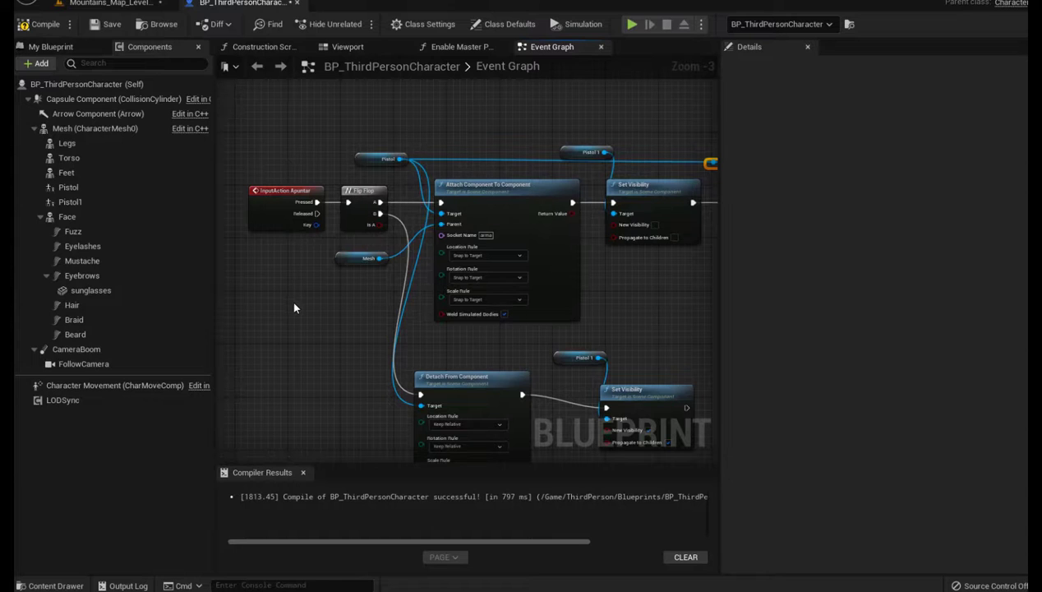
{"action": "mouse_move", "coordinate": [294, 308]}
{"action": "right_mouse_down"}
{"action": "mouse_move", "coordinate": [216, 322]}
{"action": "mouse_move", "coordinate": [263, 328]}
{"action": "right_mouse_up"}
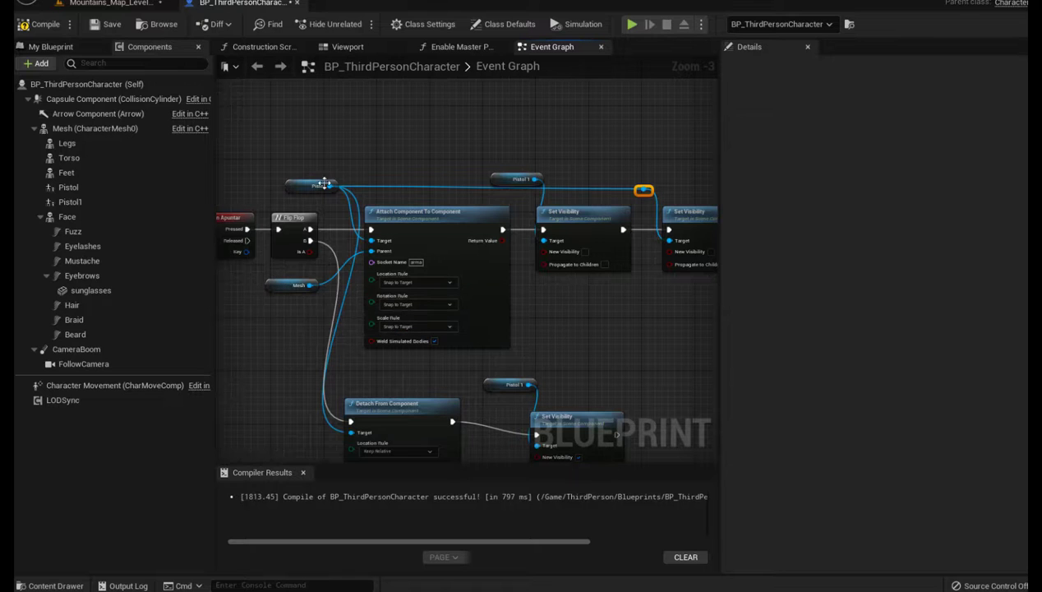
- Tick New Visibility and Propagate to Children on the Pistol Set Visibility node
{"action": "right_click_drag", "start_coordinate": [404, 142], "coordinate": [271, 129]}
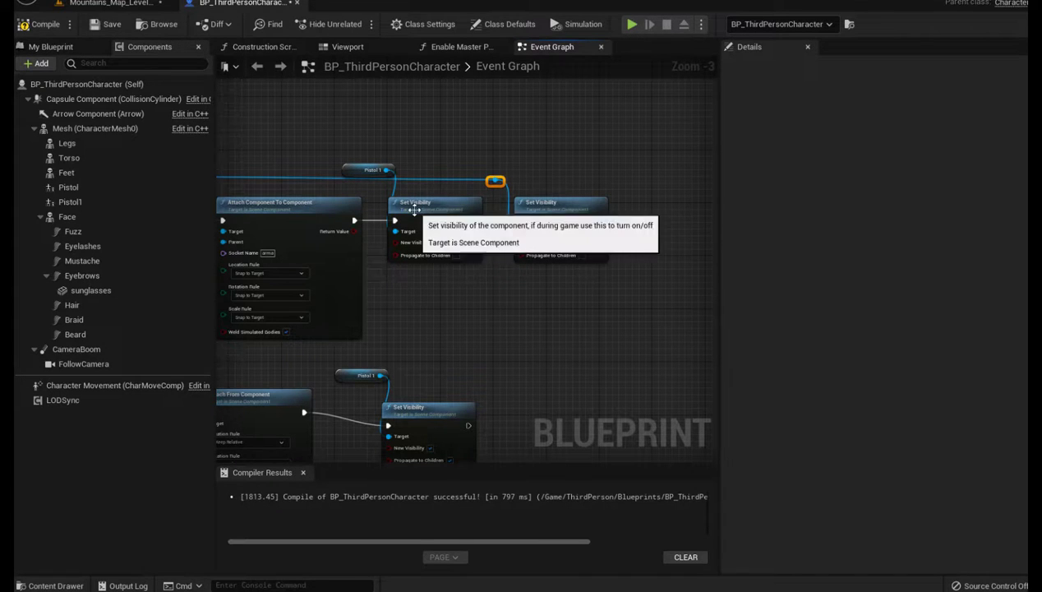
{"action": "right_click_drag", "start_coordinate": [443, 305], "coordinate": [512, 305]}
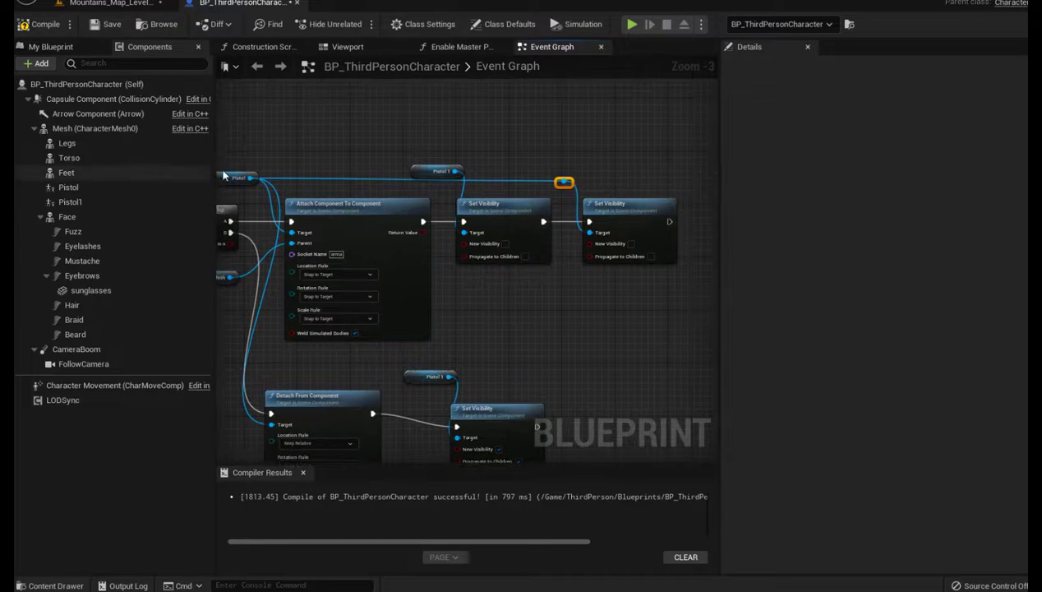
{"action": "right_click_drag", "start_coordinate": [524, 125], "coordinate": [410, 139]}
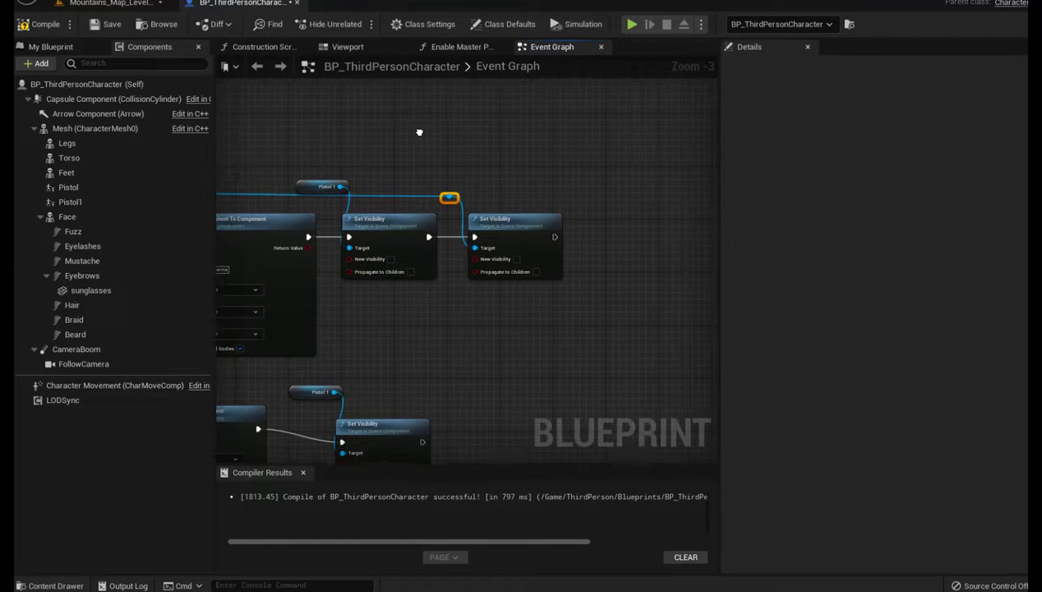
{"action": "left_click", "coordinate": [518, 260]}
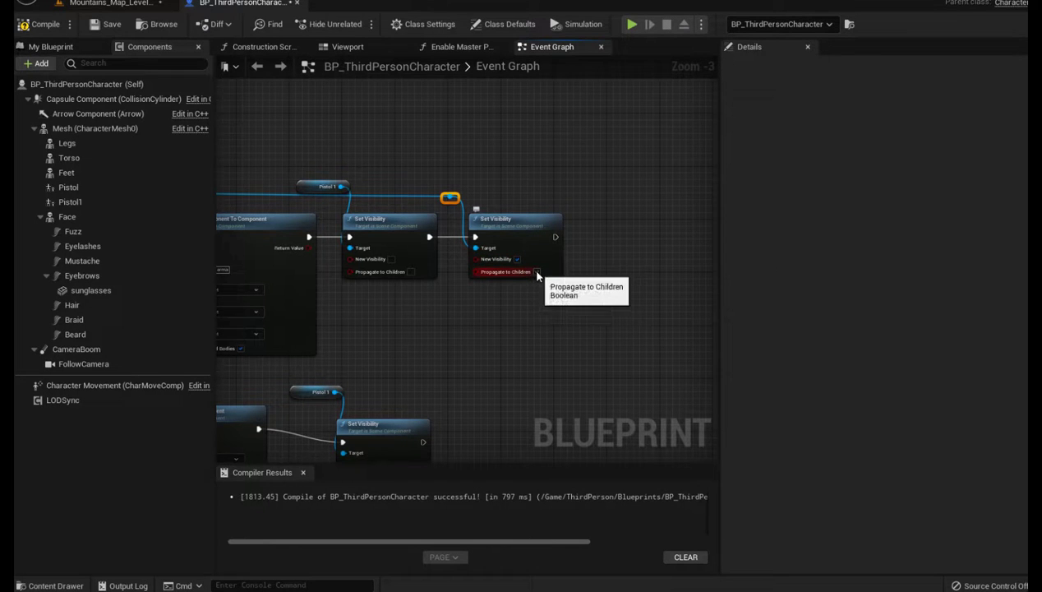
{"action": "left_click", "coordinate": [536, 272]}
{"action": "mouse_move", "coordinate": [467, 295]}
{"action": "right_mouse_down"}
{"action": "mouse_move", "coordinate": [588, 267]}
{"action": "mouse_move", "coordinate": [652, 226]}
{"action": "right_mouse_up"}
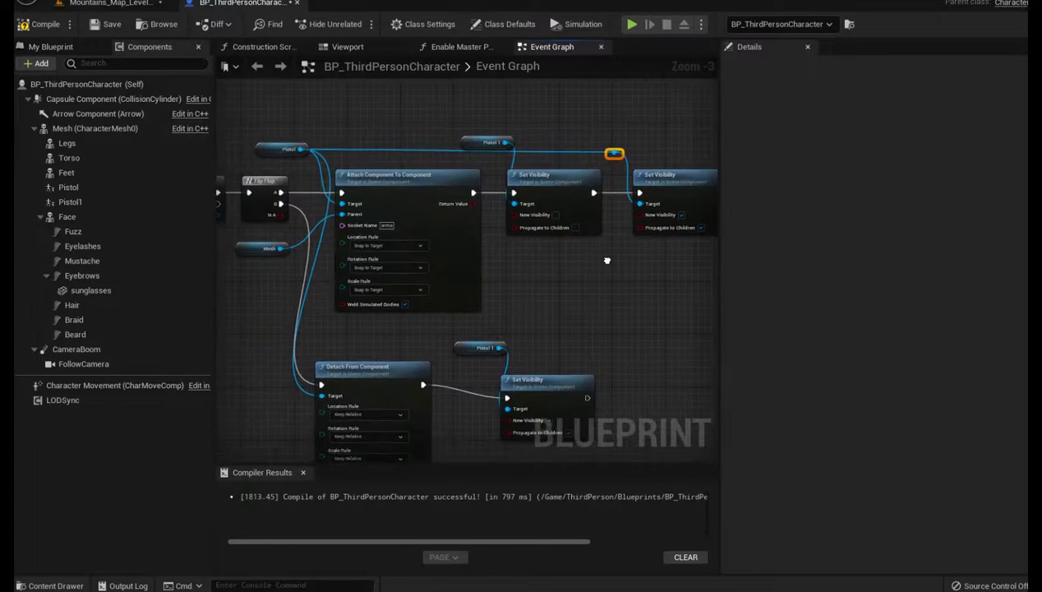
- Pan and zoom the graph over to the detach branch
{"action": "mouse_move", "coordinate": [292, 287]}
{"action": "right_mouse_down"}
{"action": "mouse_move", "coordinate": [330, 305]}
{"action": "mouse_move", "coordinate": [327, 272]}
{"action": "right_mouse_up"}
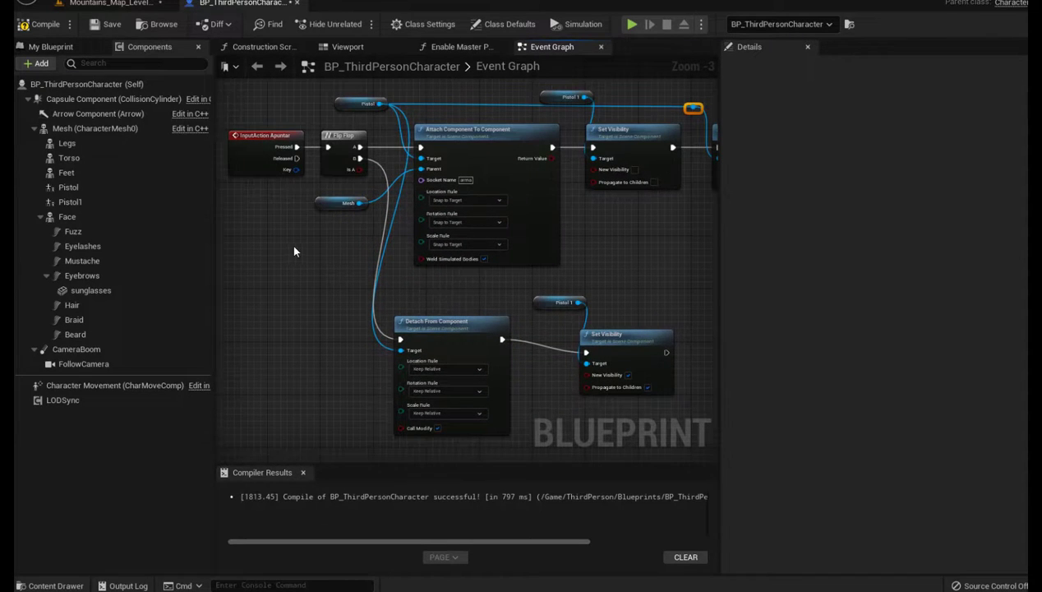
{"action": "right_click_drag", "start_coordinate": [308, 258], "coordinate": [305, 321]}
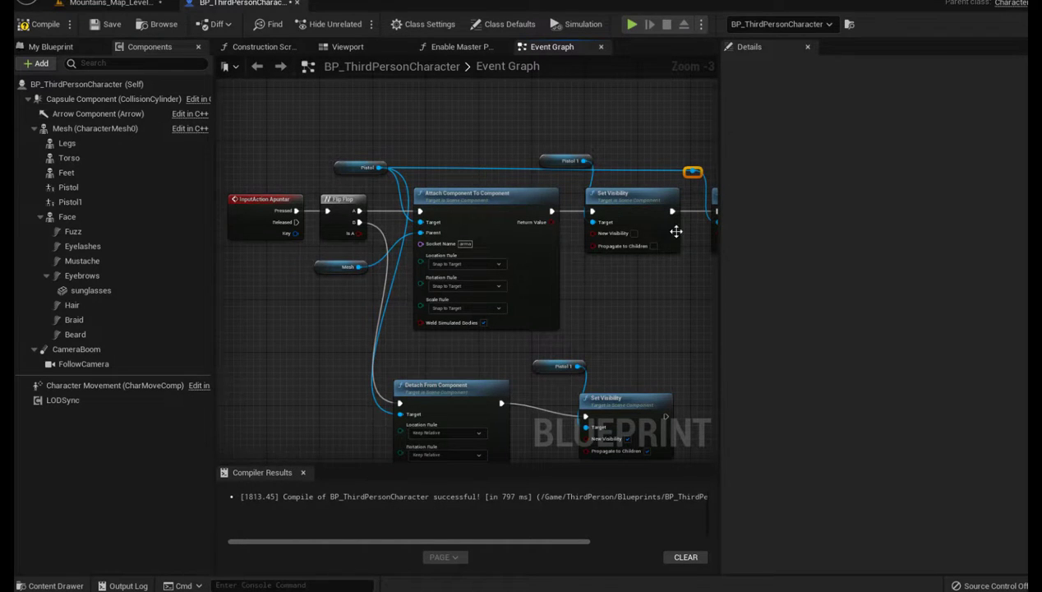
{"action": "right_click", "coordinate": [249, 333]}
{"action": "left_click", "coordinate": [349, 351]}
{"action": "right_click_drag", "start_coordinate": [328, 332], "coordinate": [266, 272]}
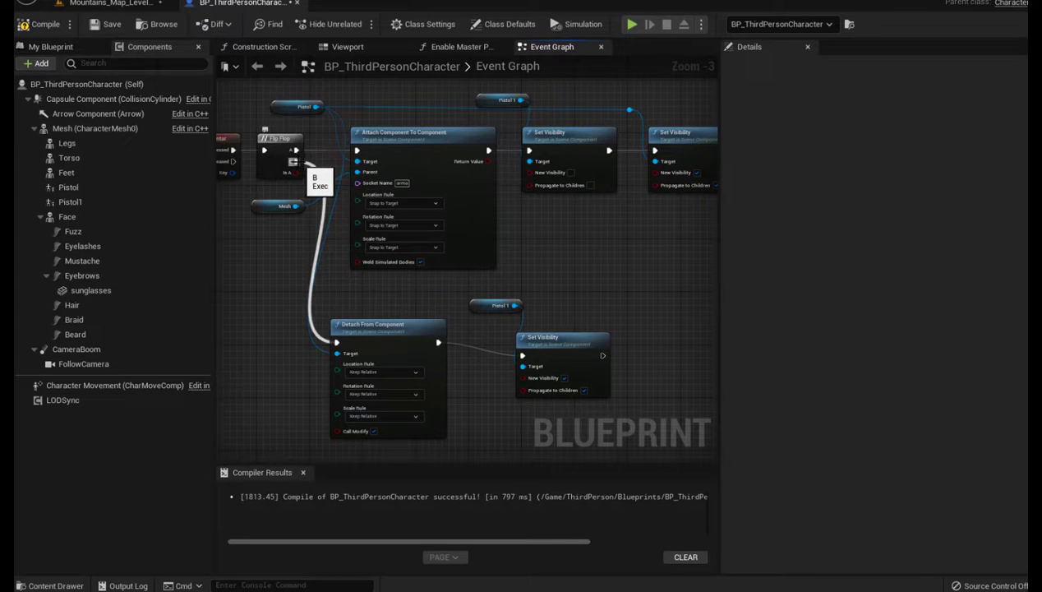
{"action": "scroll", "coordinate": [294, 255], "scroll_direction": "up", "scroll_amount": 3}
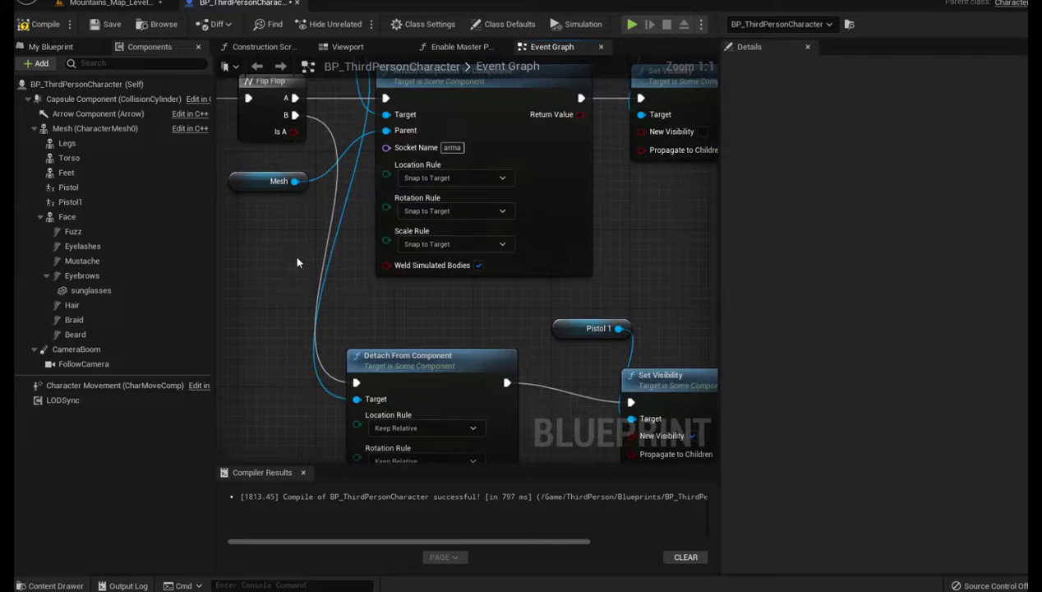
{"action": "right_click_drag", "start_coordinate": [346, 303], "coordinate": [314, 179]}
{"action": "scroll", "coordinate": [312, 177], "scroll_direction": "down", "scroll_amount": 1}
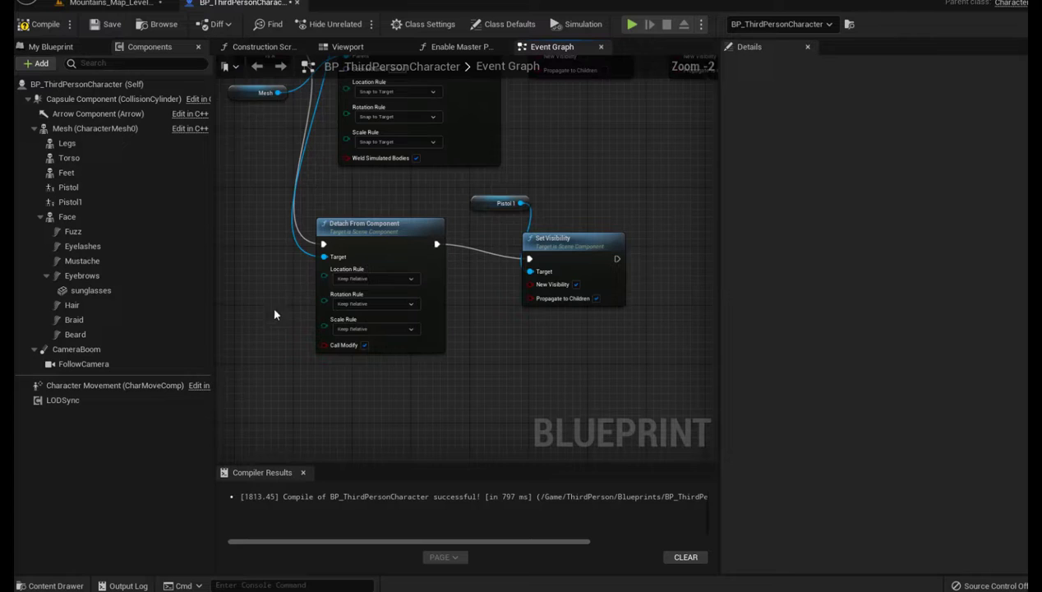
{"action": "scroll", "coordinate": [274, 310], "scroll_direction": "down", "scroll_amount": 1}
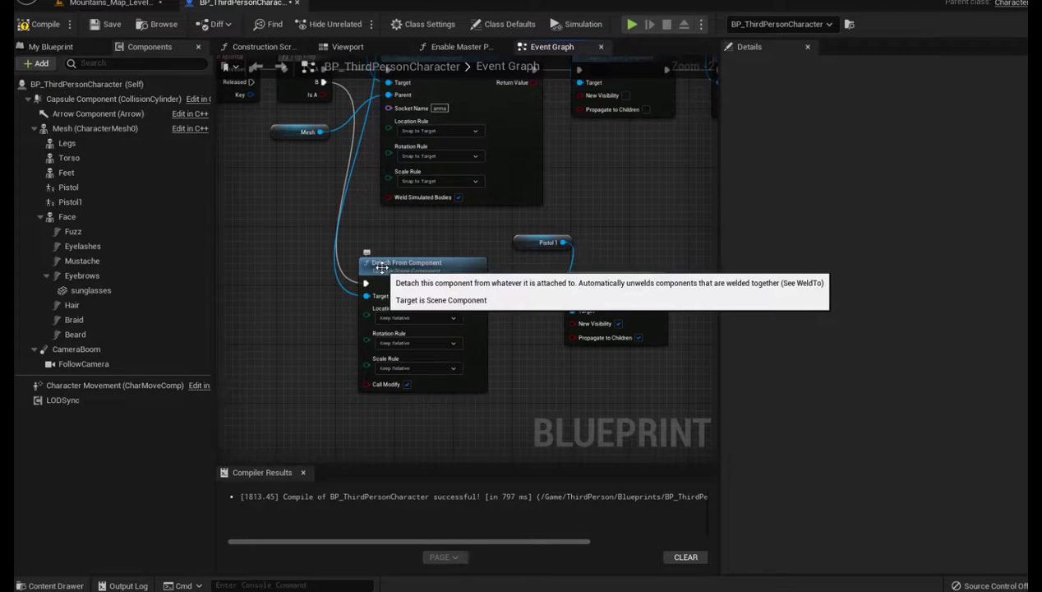
{"action": "right_click_drag", "start_coordinate": [366, 284], "coordinate": [319, 265]}
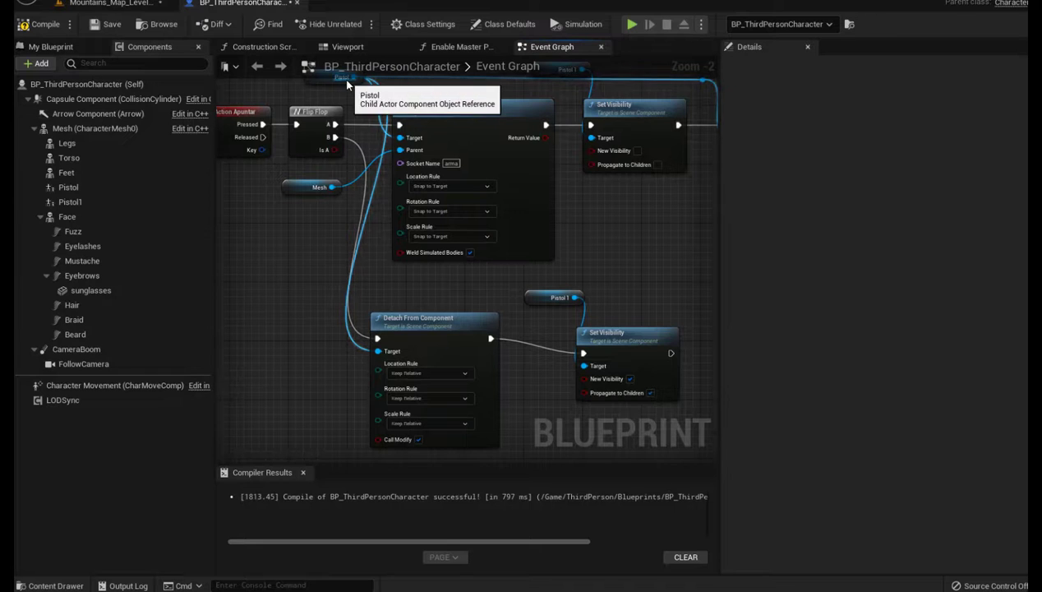
{"action": "right_click_drag", "start_coordinate": [418, 300], "coordinate": [393, 261]}
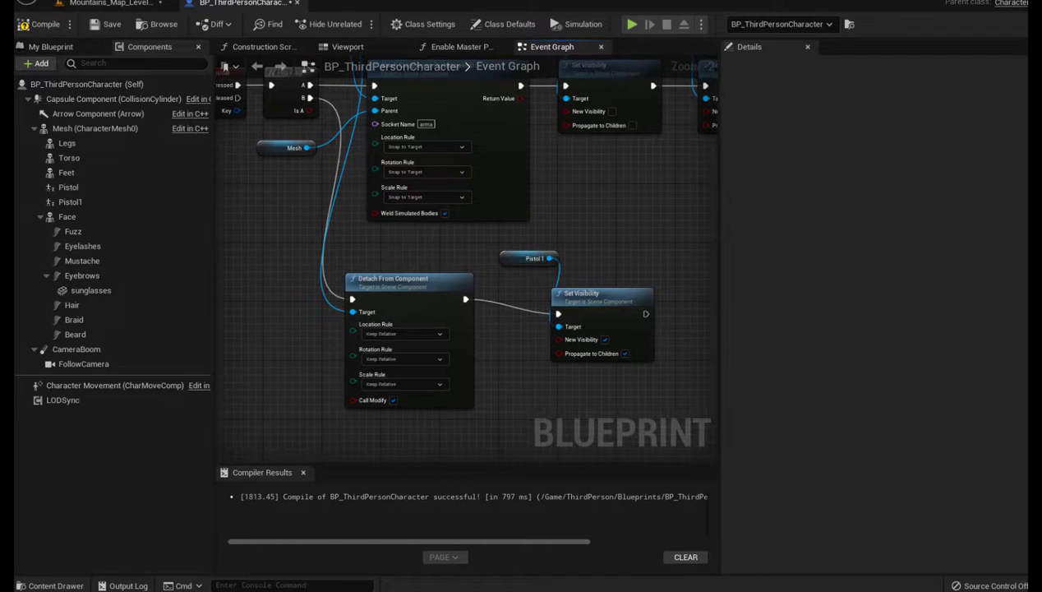
{"action": "right_click_drag", "start_coordinate": [543, 398], "coordinate": [424, 286]}
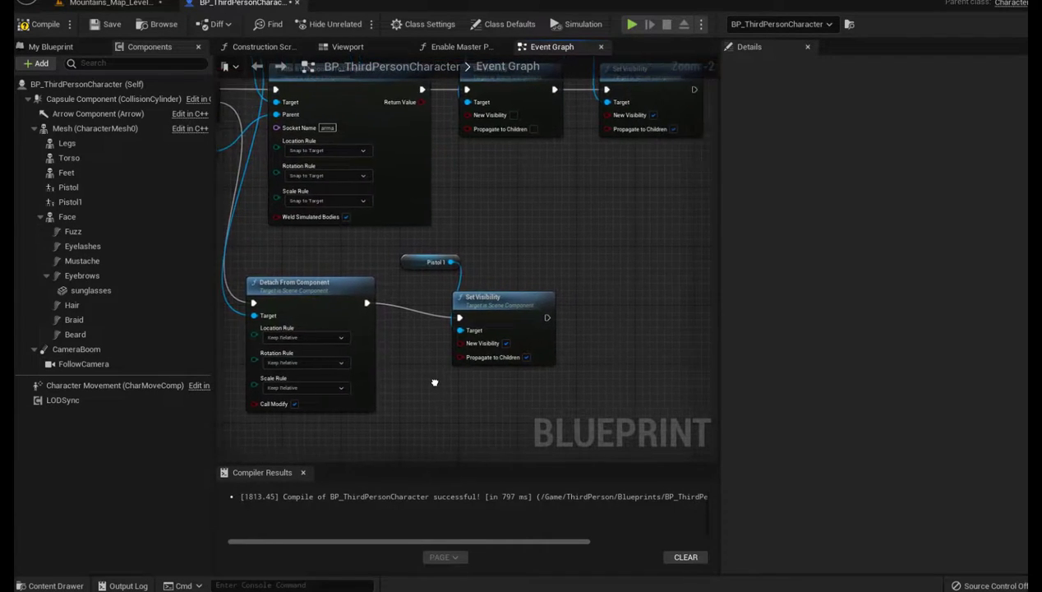
- Connect Pistol1 to the Target of the Set Visibility after Detach From Component
{"action": "left_click_drag", "start_coordinate": [450, 261], "coordinate": [482, 314]}
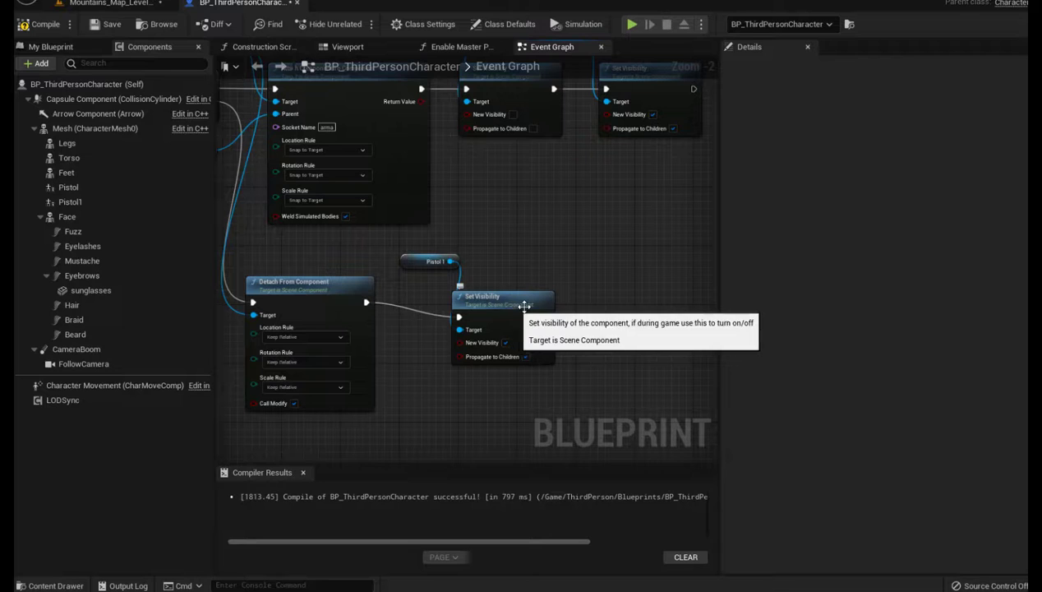
{"action": "left_click_drag", "start_coordinate": [451, 261], "coordinate": [459, 330]}
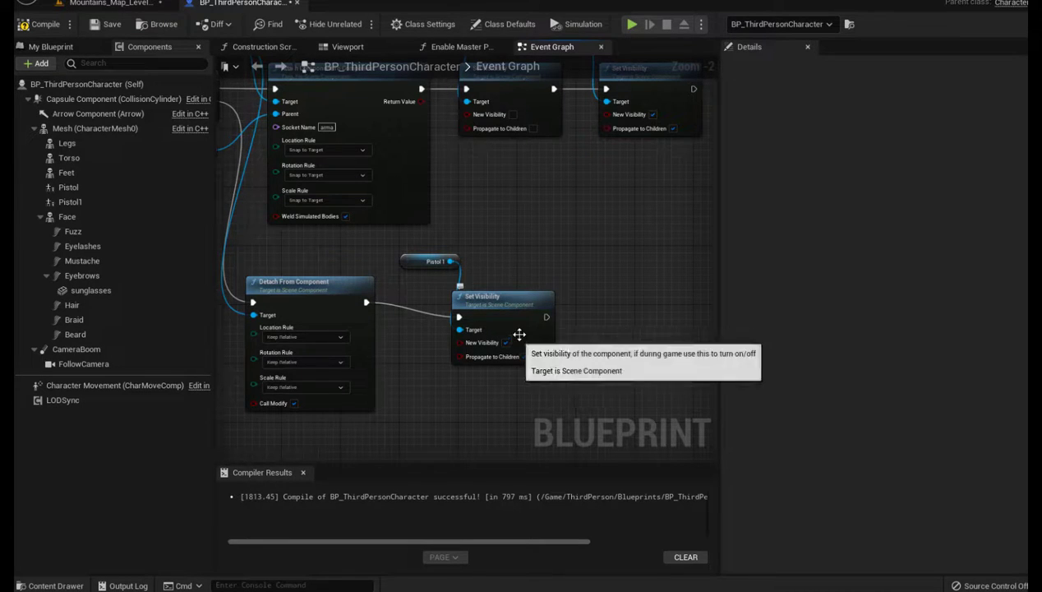
{"action": "scroll", "coordinate": [507, 256], "scroll_direction": "down", "scroll_amount": 1}
{"action": "scroll", "coordinate": [508, 257], "scroll_direction": "down", "scroll_amount": 1}
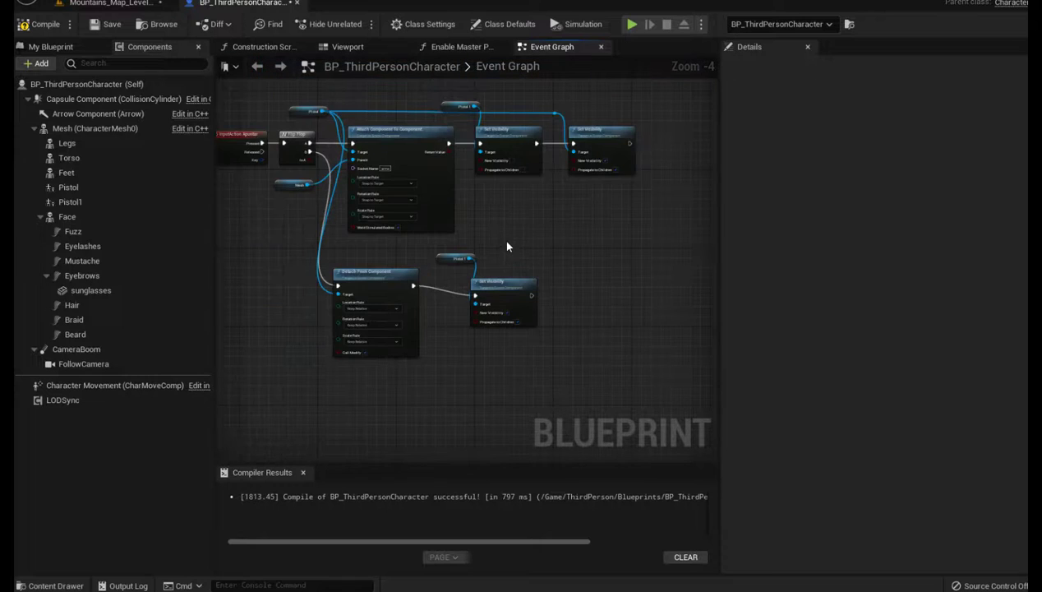
{"action": "scroll", "coordinate": [498, 279], "scroll_direction": "up", "scroll_amount": 1}
{"action": "scroll", "coordinate": [494, 331], "scroll_direction": "up", "scroll_amount": 1}
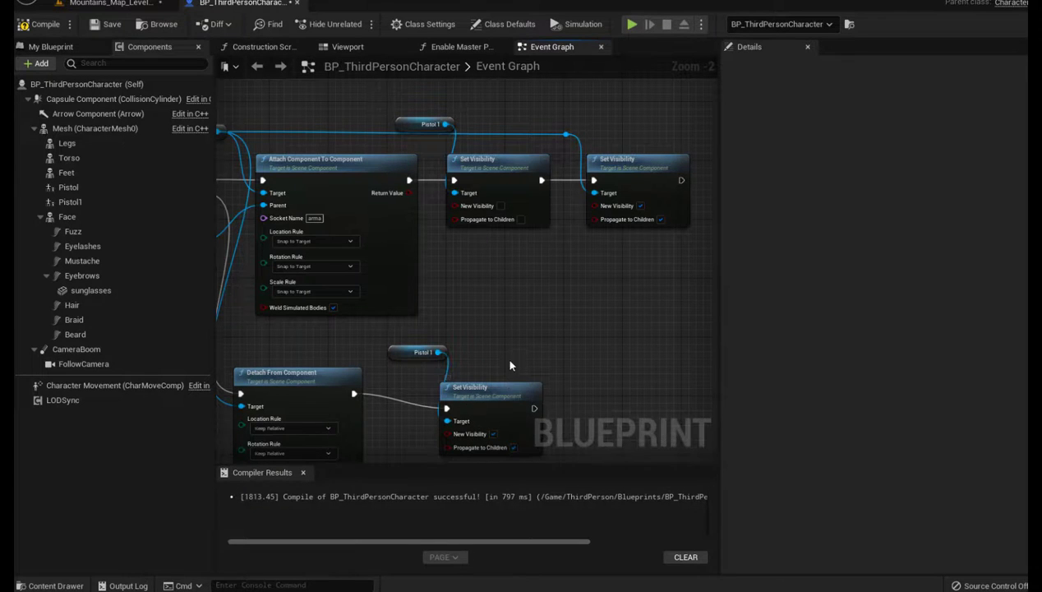
{"action": "mouse_move", "coordinate": [505, 356]}
{"action": "right_mouse_down"}
{"action": "mouse_move", "coordinate": [502, 288]}
{"action": "mouse_move", "coordinate": [503, 334]}
{"action": "right_mouse_up"}
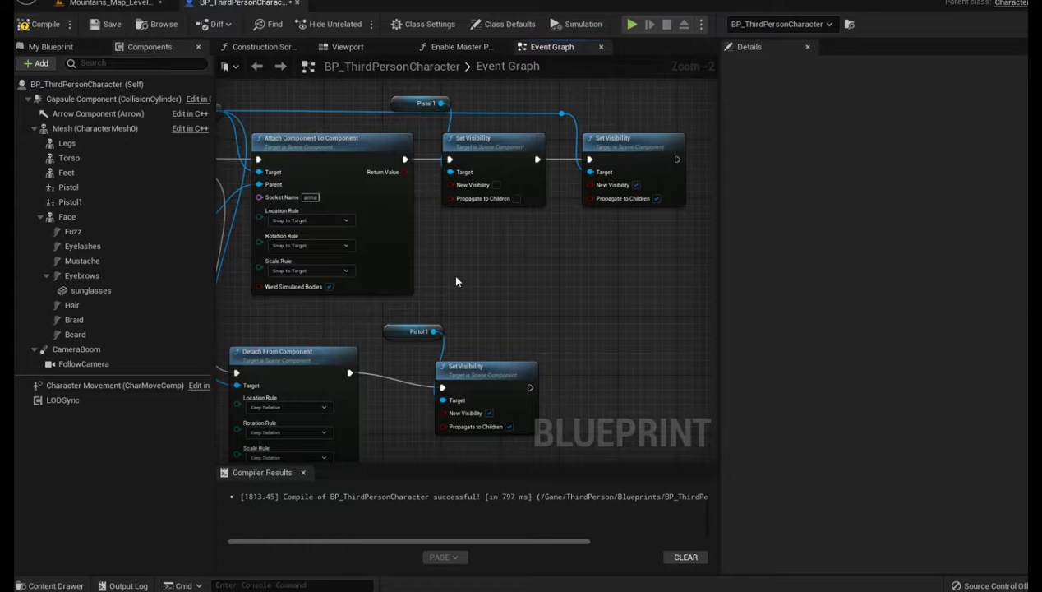
{"action": "right_click_drag", "start_coordinate": [457, 282], "coordinate": [579, 257]}
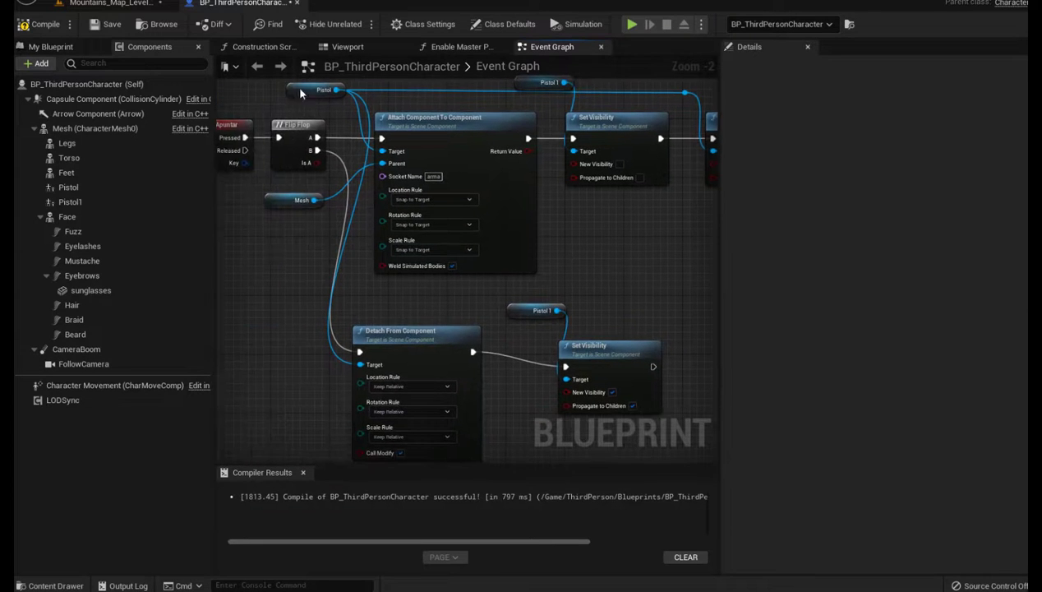
- Drag from Pistol and add a Set Visibility node via a 'setv' search
{"action": "left_click_drag", "start_coordinate": [337, 90], "coordinate": [686, 345]}
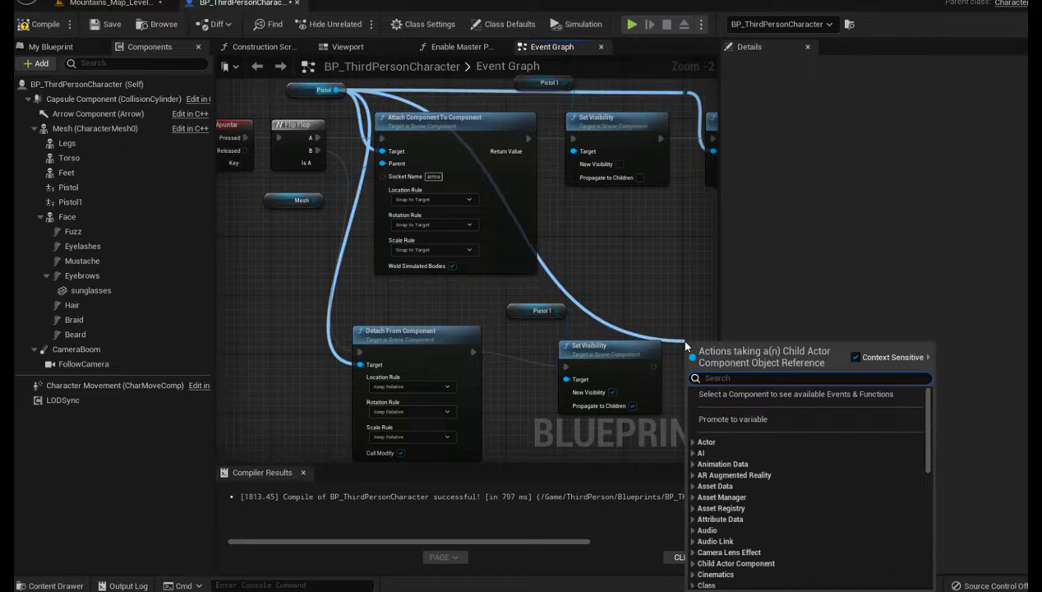
{"action": "type", "text": "setvi"}
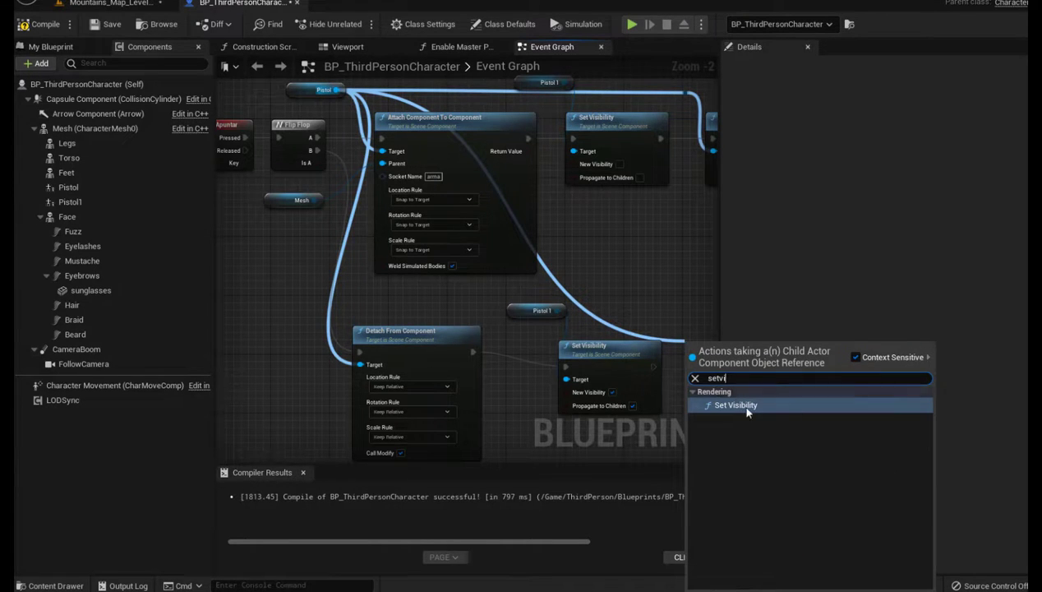
{"action": "left_click", "coordinate": [745, 407]}
{"action": "right_click_drag", "start_coordinate": [673, 433], "coordinate": [437, 413]}
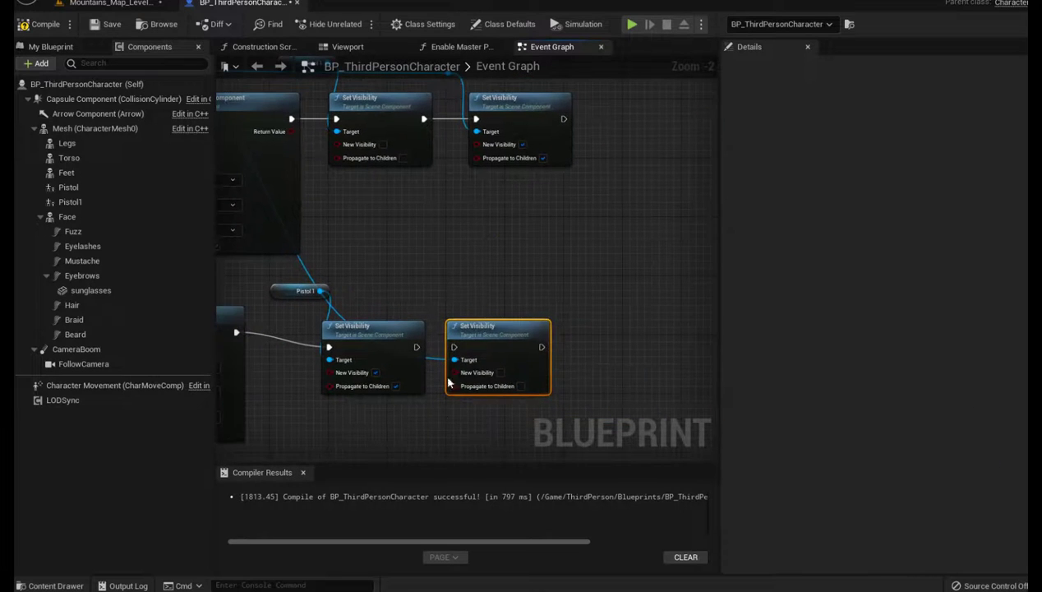
{"action": "left_click_drag", "start_coordinate": [491, 327], "coordinate": [499, 319]}
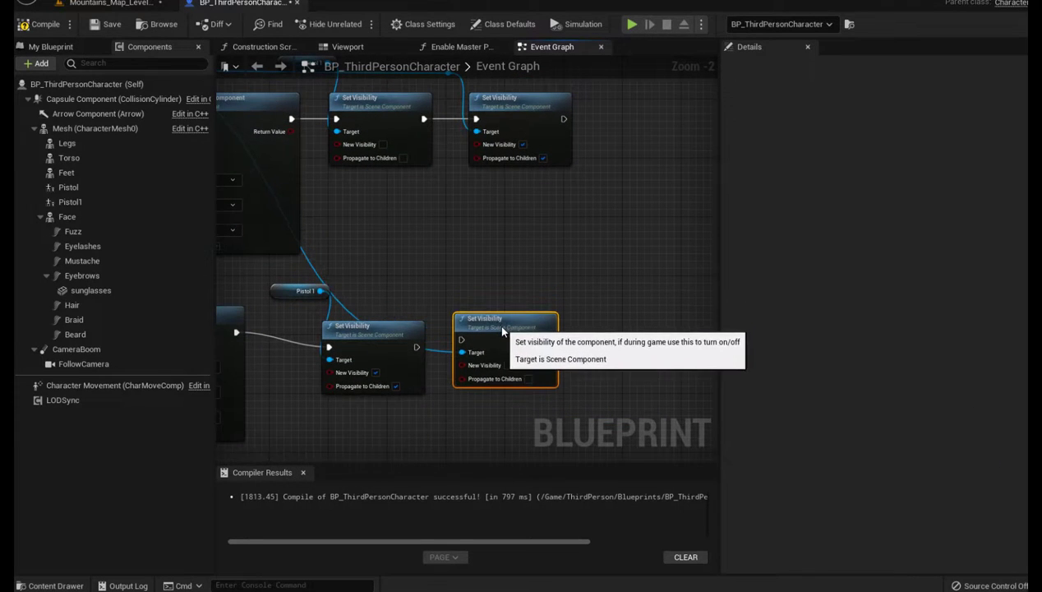
- Chain it after the Pistol1 visibility node and route the Pistol wire through a reroute point
{"action": "left_click_drag", "start_coordinate": [416, 347], "coordinate": [462, 340]}
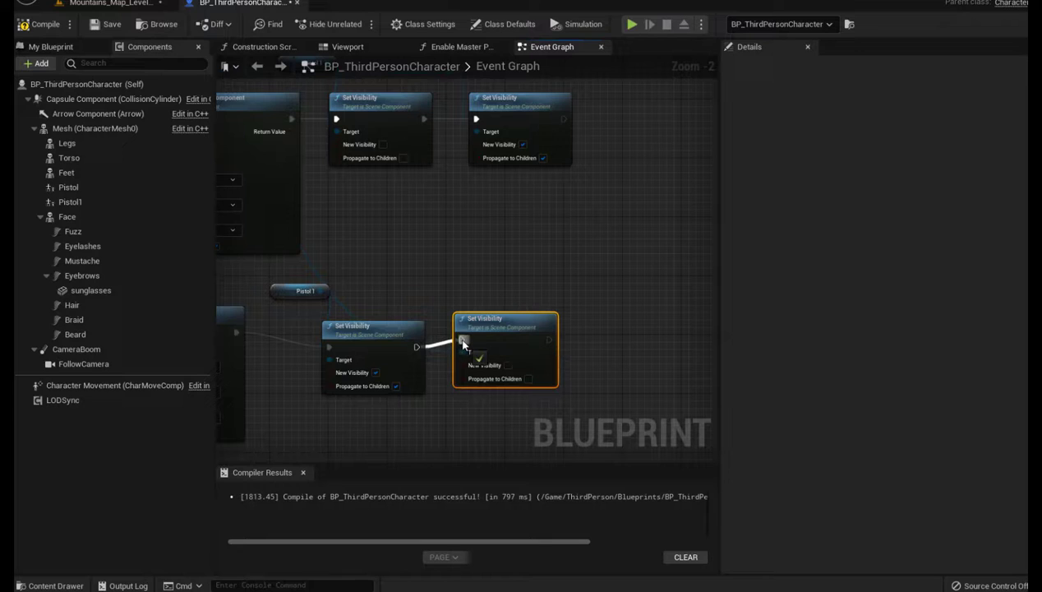
{"action": "double_click", "coordinate": [439, 352]}
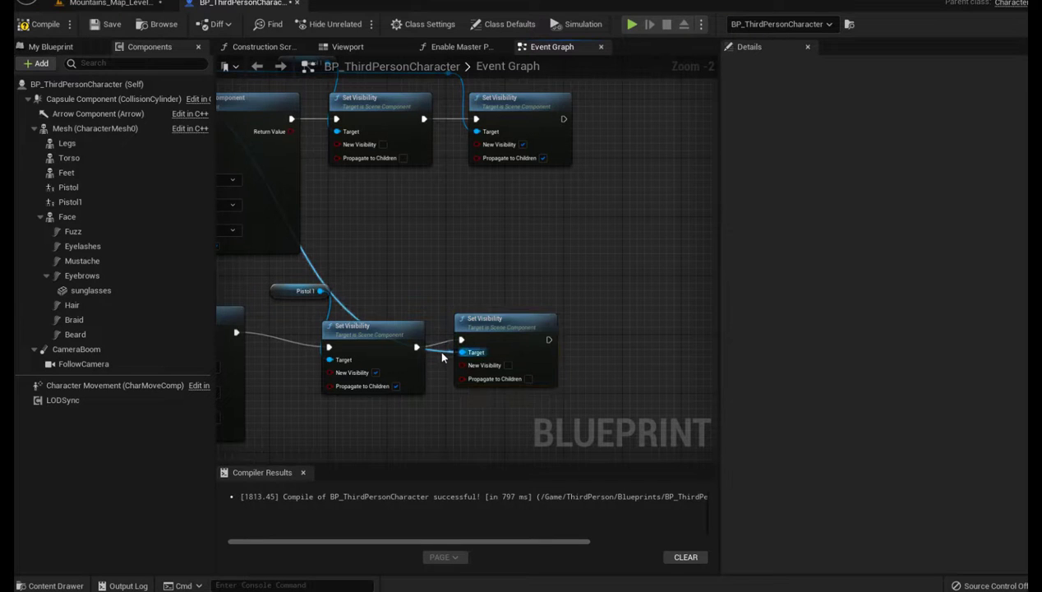
{"action": "left_click_drag", "start_coordinate": [437, 349], "coordinate": [435, 81]}
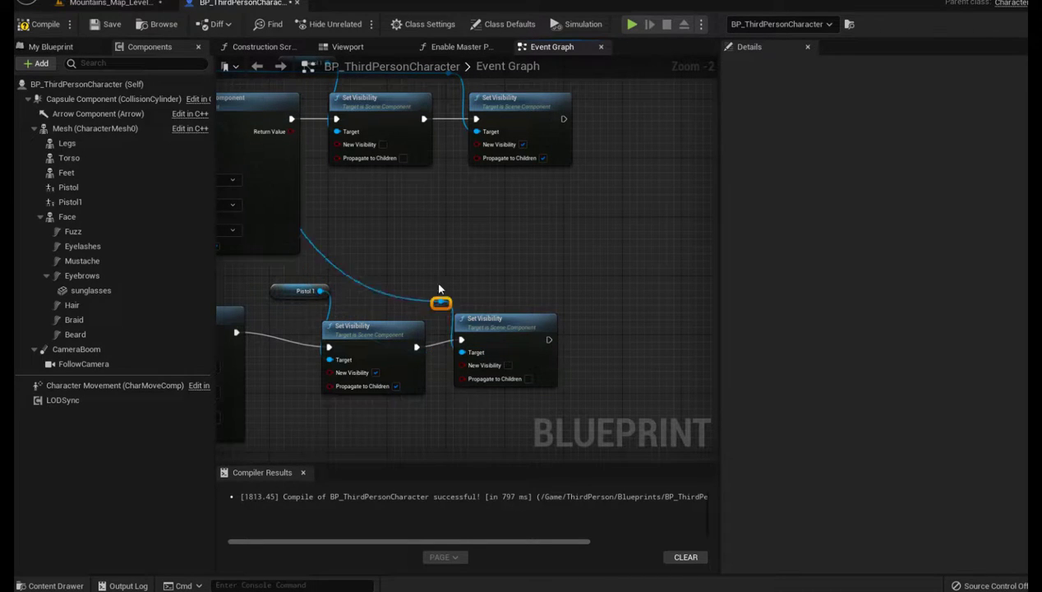
{"action": "right_click_drag", "start_coordinate": [497, 209], "coordinate": [663, 396]}
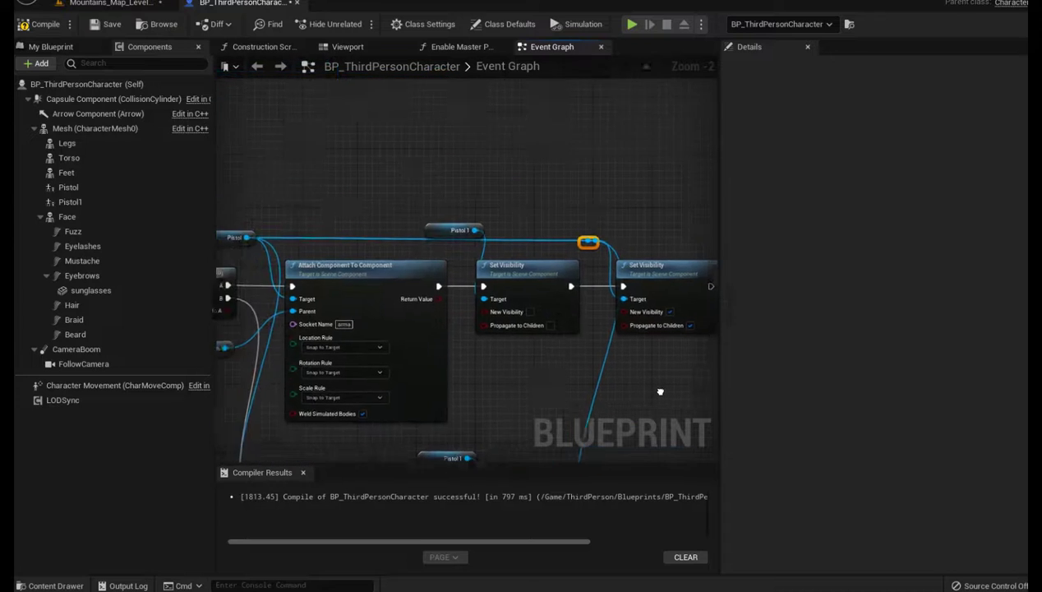
{"action": "mouse_move", "coordinate": [591, 246]}
{"action": "left_mouse_down"}
{"action": "mouse_move", "coordinate": [583, 232]}
{"action": "mouse_move", "coordinate": [579, 262]}
{"action": "left_mouse_up"}
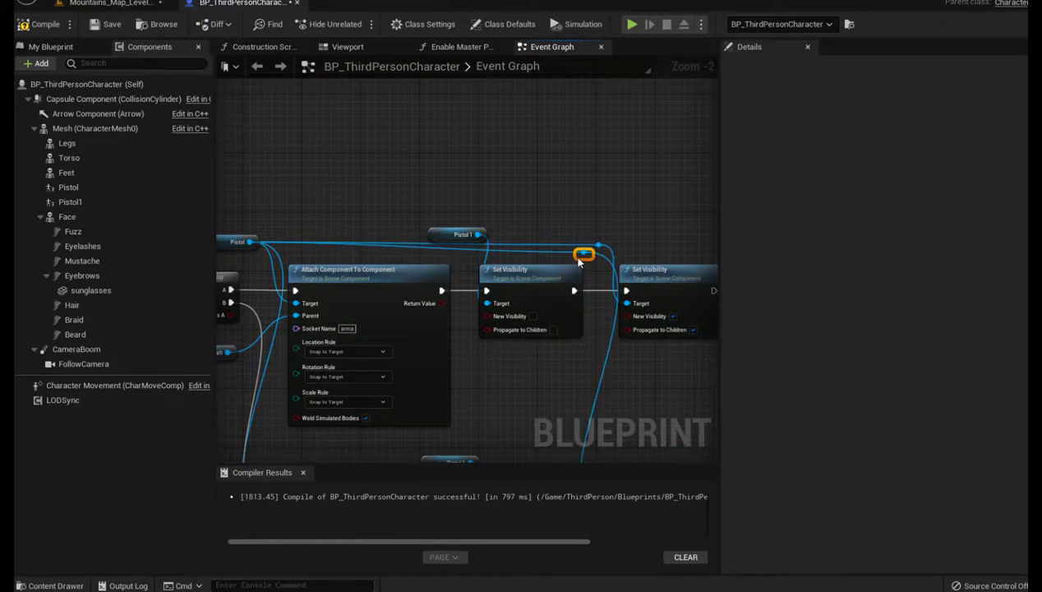
{"action": "scroll", "coordinate": [641, 373], "scroll_direction": "down", "scroll_amount": 1}
{"action": "scroll", "coordinate": [637, 368], "scroll_direction": "down", "scroll_amount": 1}
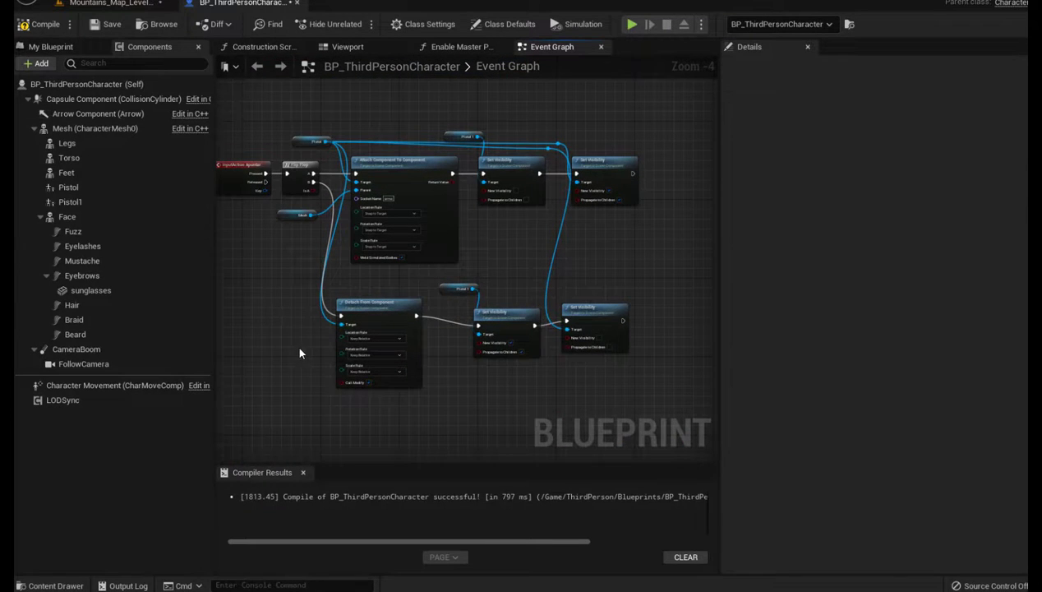
{"action": "right_click_drag", "start_coordinate": [303, 349], "coordinate": [399, 366]}
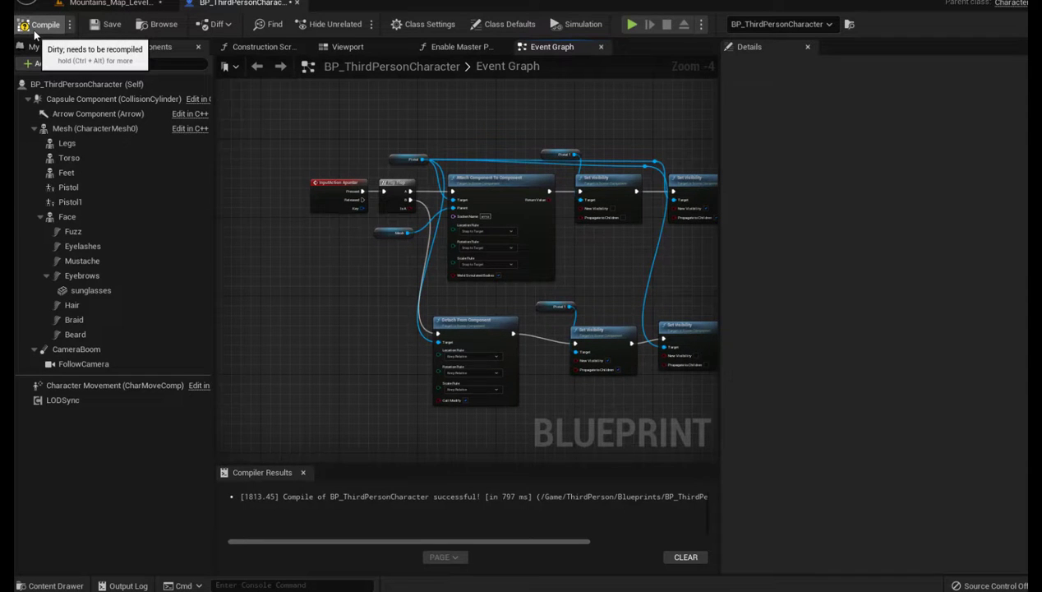
- Compile and save BP_ThirdPersonCharacter
{"action": "left_click", "coordinate": [35, 30]}
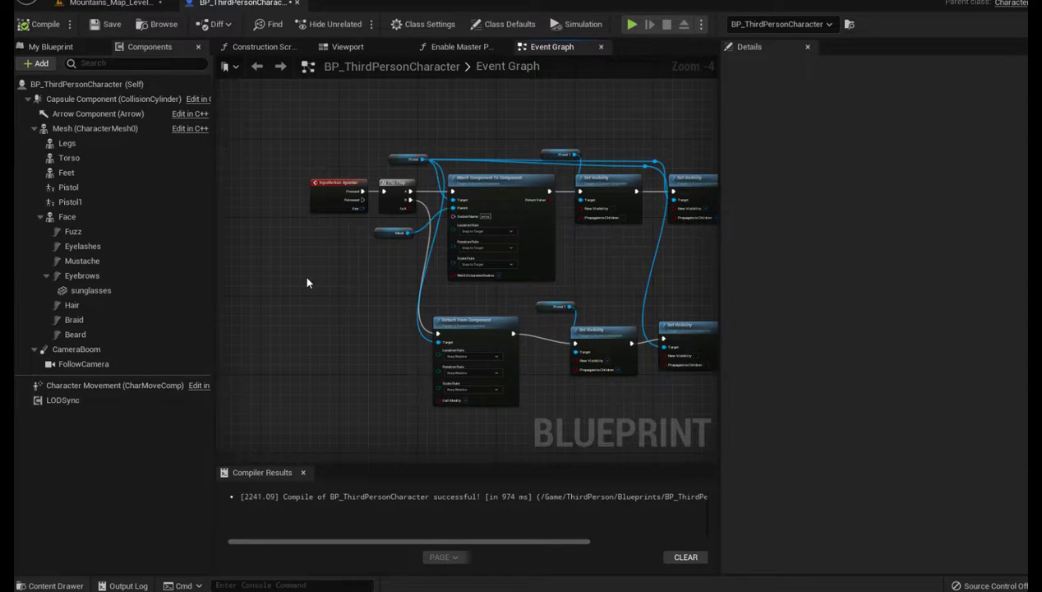
{"action": "mouse_move", "coordinate": [305, 279]}
{"action": "right_mouse_down"}
{"action": "mouse_move", "coordinate": [237, 272]}
{"action": "mouse_move", "coordinate": [246, 271]}
{"action": "right_mouse_up"}
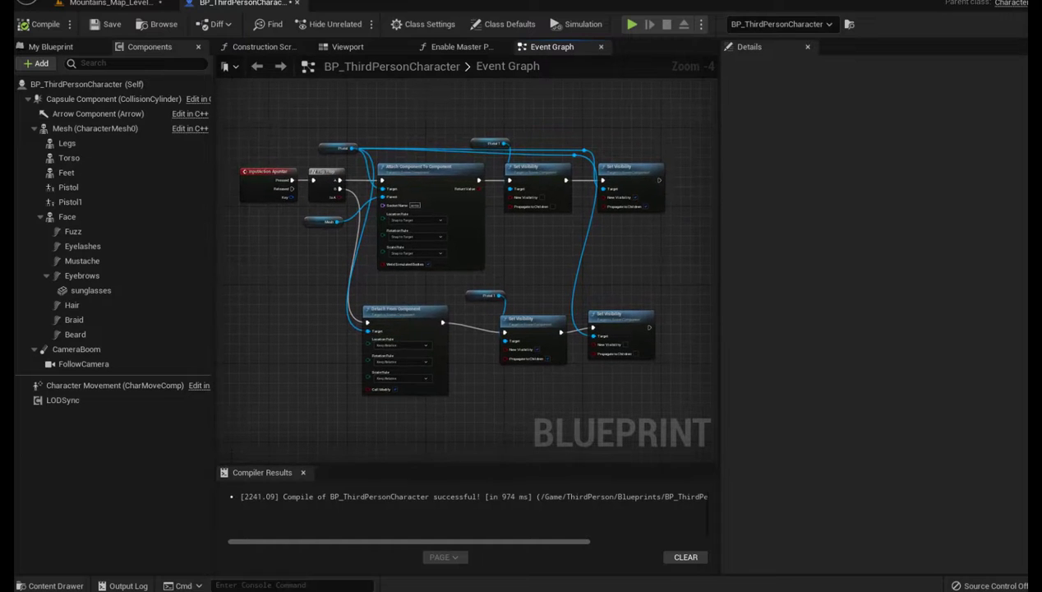
{"action": "left_click", "coordinate": [104, 28]}
{"action": "scroll", "coordinate": [273, 245], "scroll_direction": "down", "scroll_amount": 2}
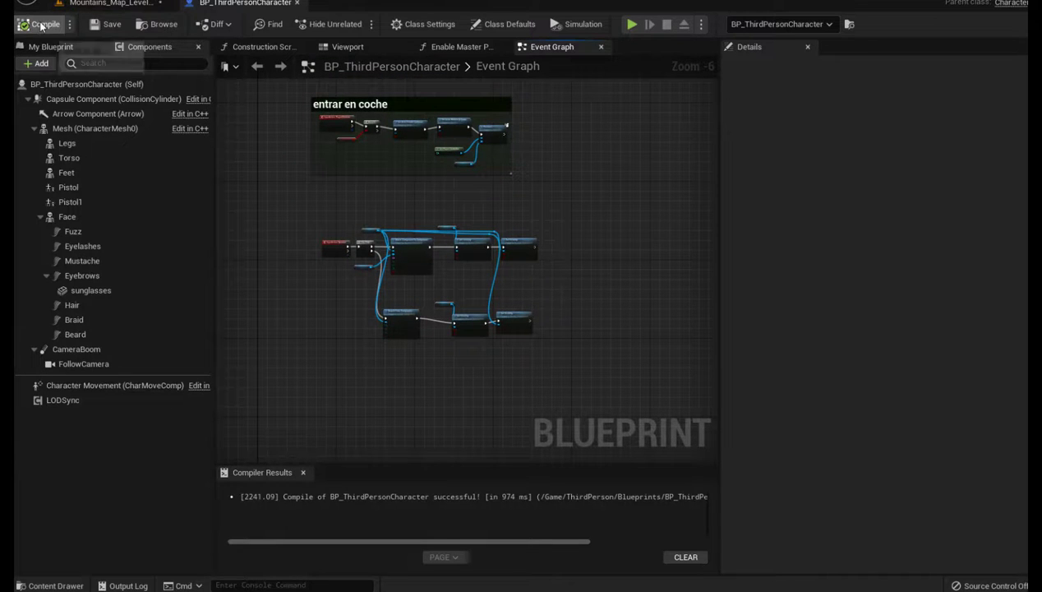
- Return to Mountains_Map, start Play, maximize the window and focus the game viewport
{"action": "left_click", "coordinate": [98, 8]}
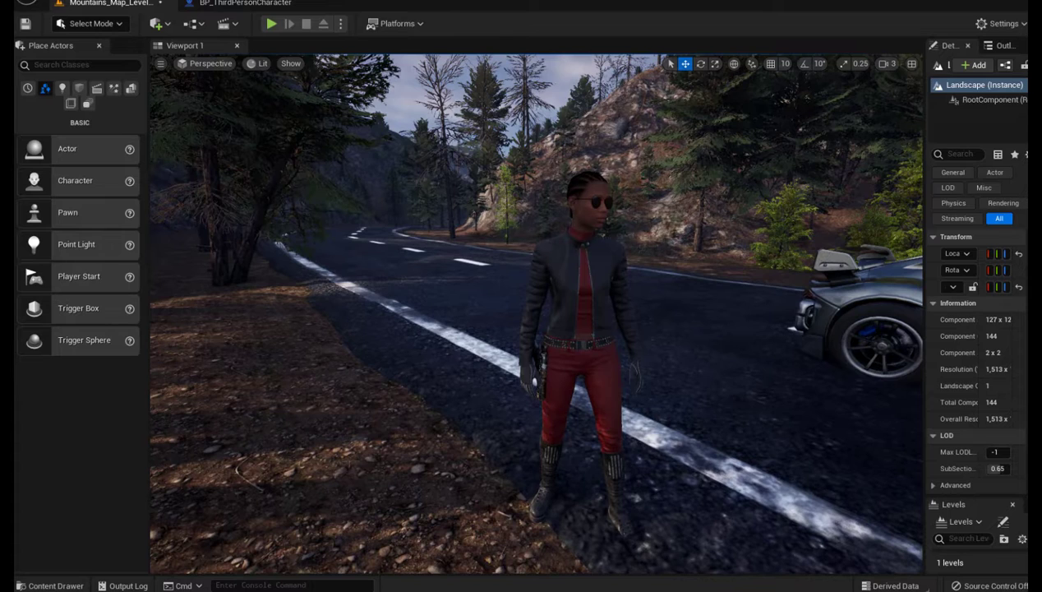
{"action": "right_click_drag", "start_coordinate": [326, 227], "coordinate": [408, 228]}
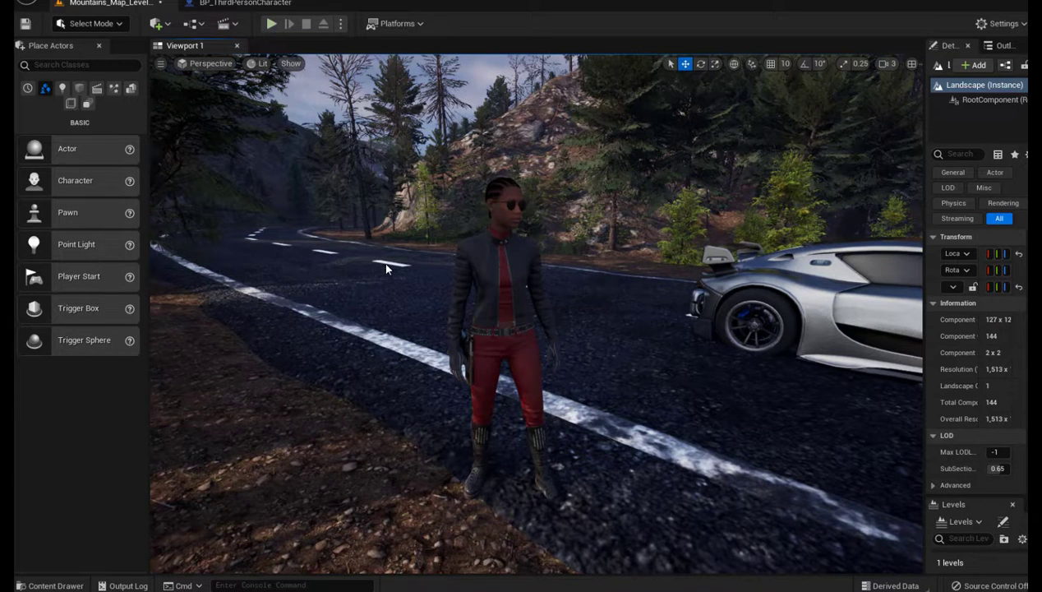
{"action": "left_click", "coordinate": [272, 25]}
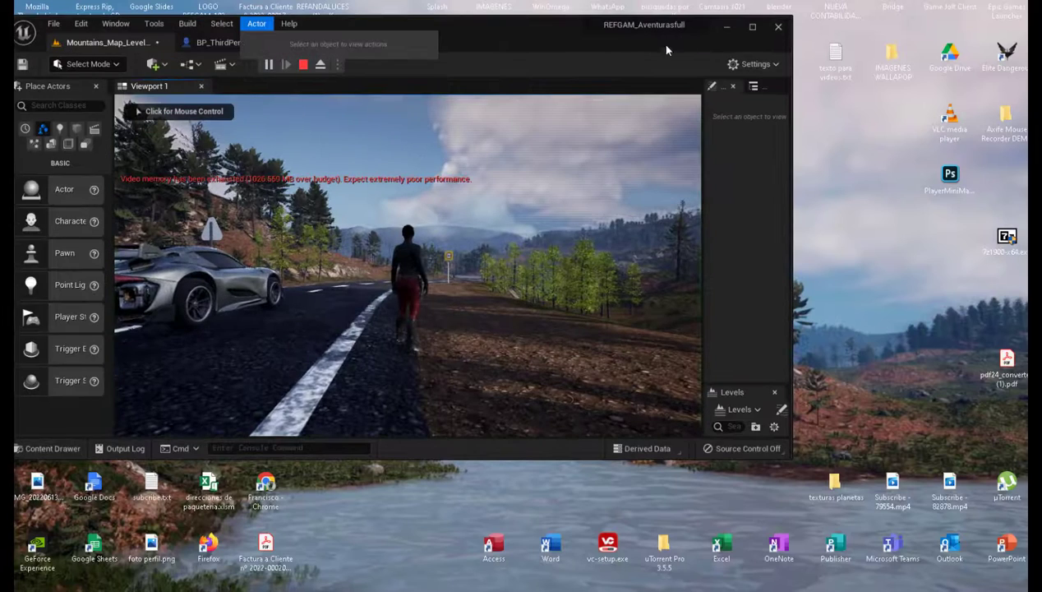
{"action": "left_click", "coordinate": [752, 26]}
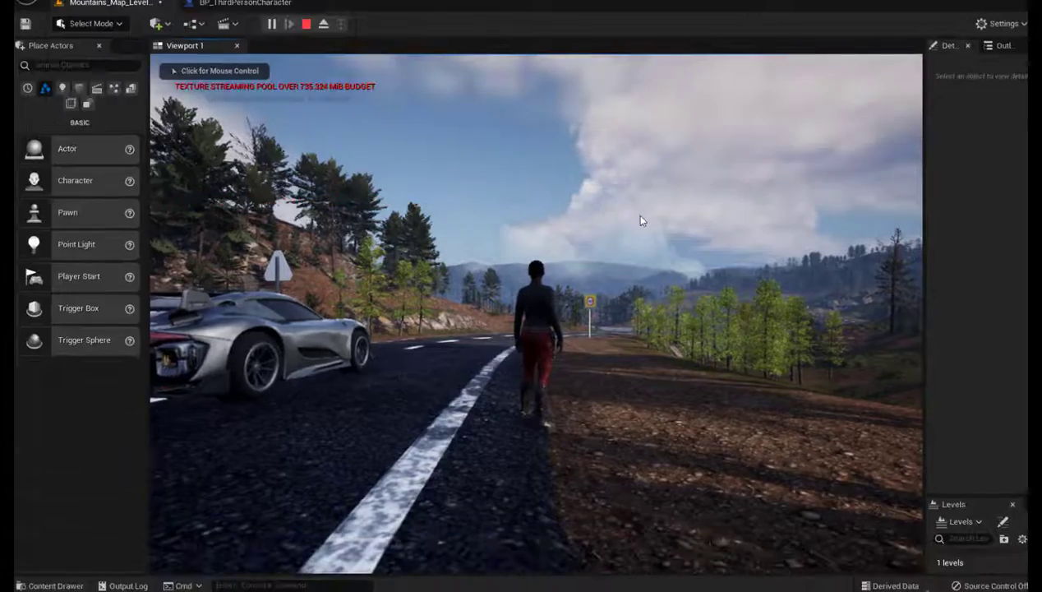
{"action": "left_click", "coordinate": [639, 242]}
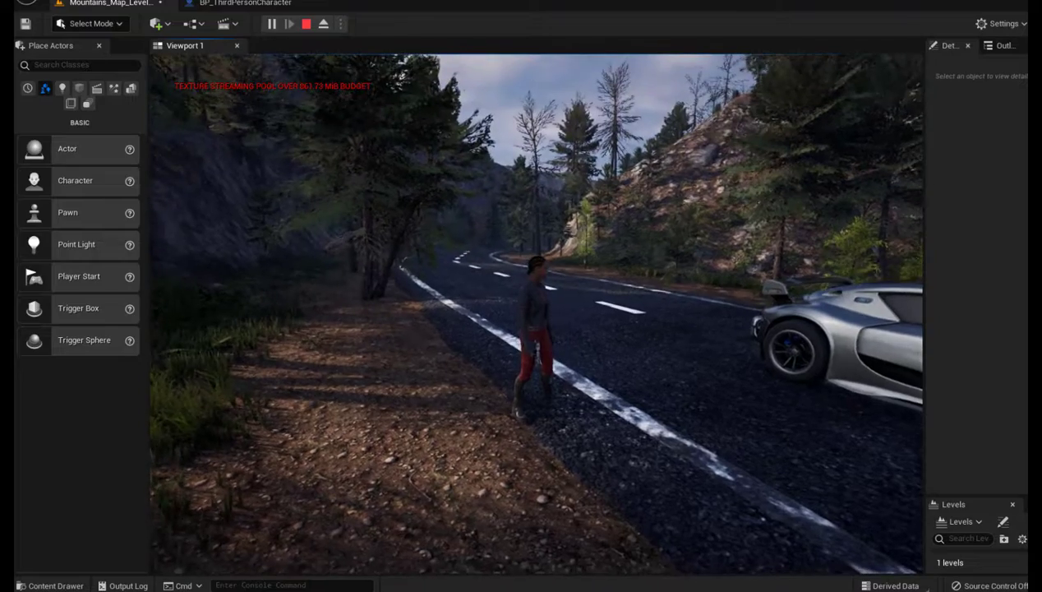
- Run the character forward with W, then stop the play test with Esc
{"action": "key", "text": "w"}
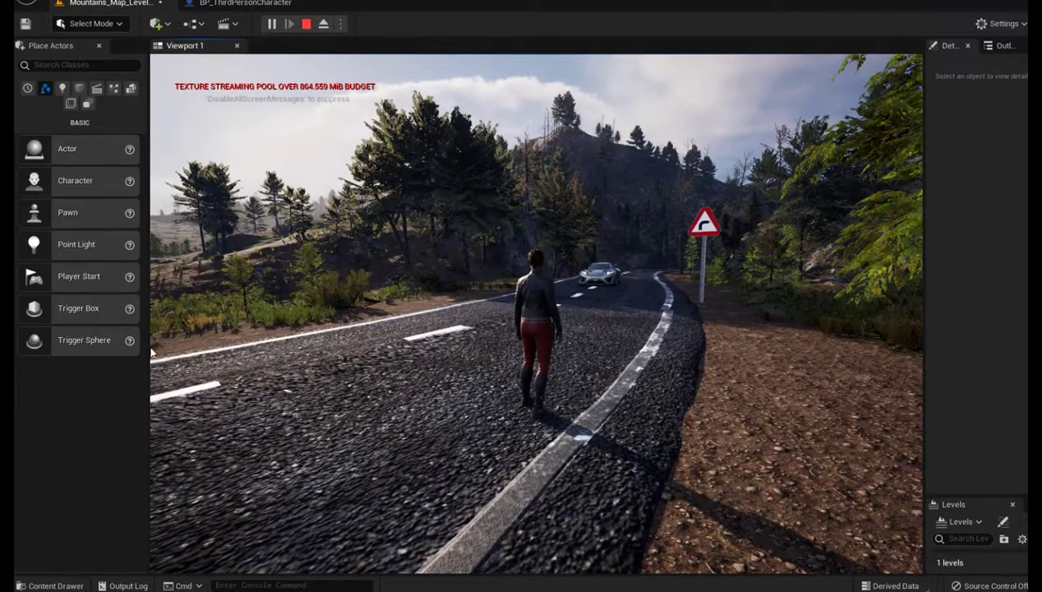
{"action": "key", "text": "Escape"}
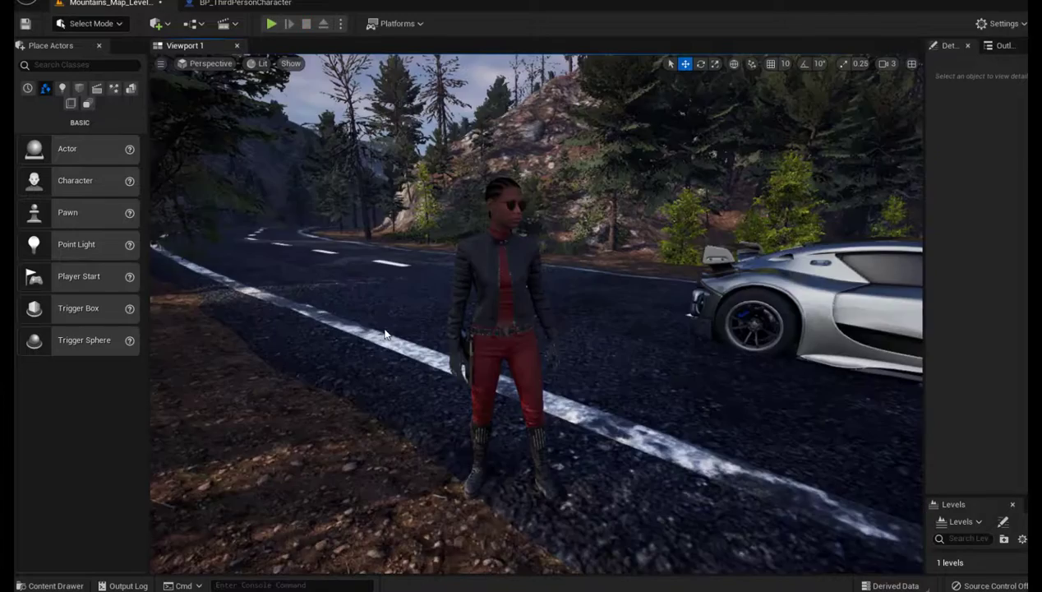